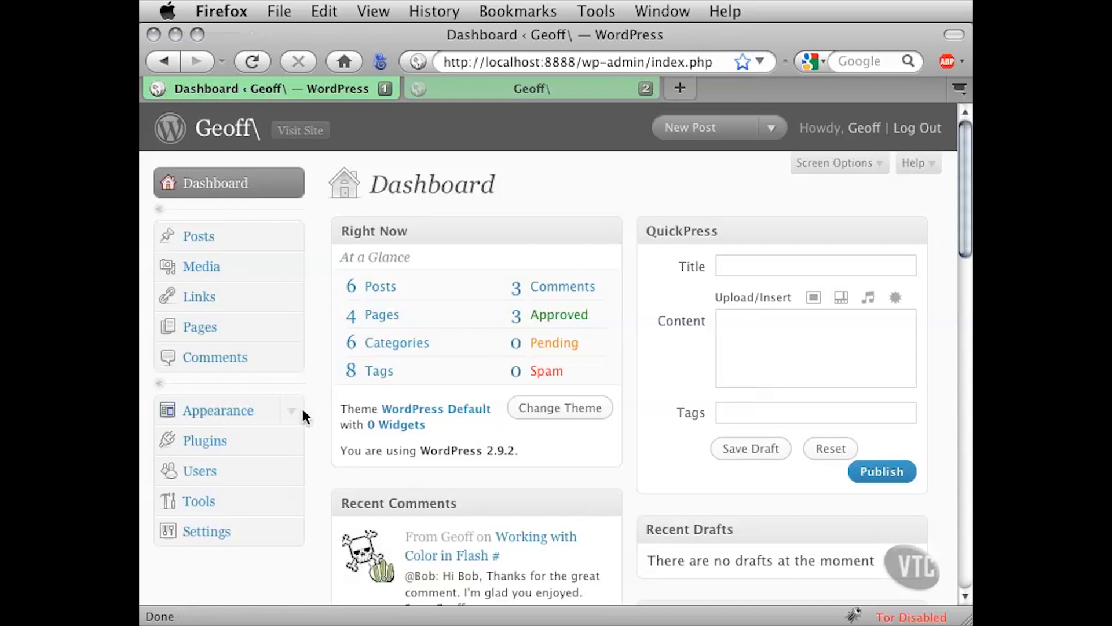
- Open your own user profile page from the Users section
{"action": "left_click", "coordinate": [293, 473]}
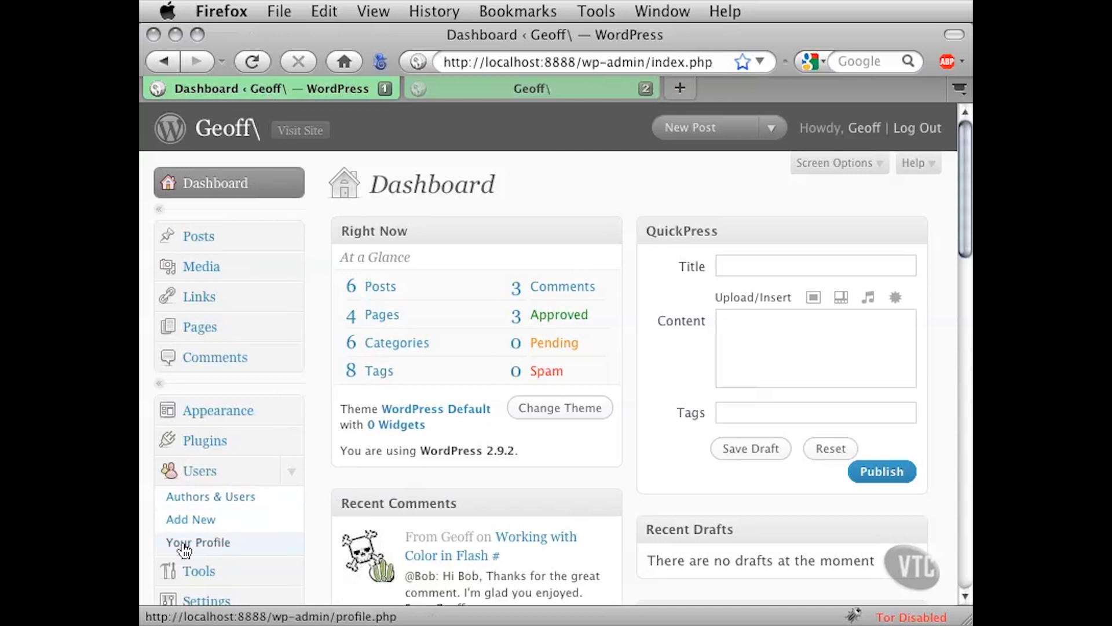
{"action": "left_click", "coordinate": [208, 544]}
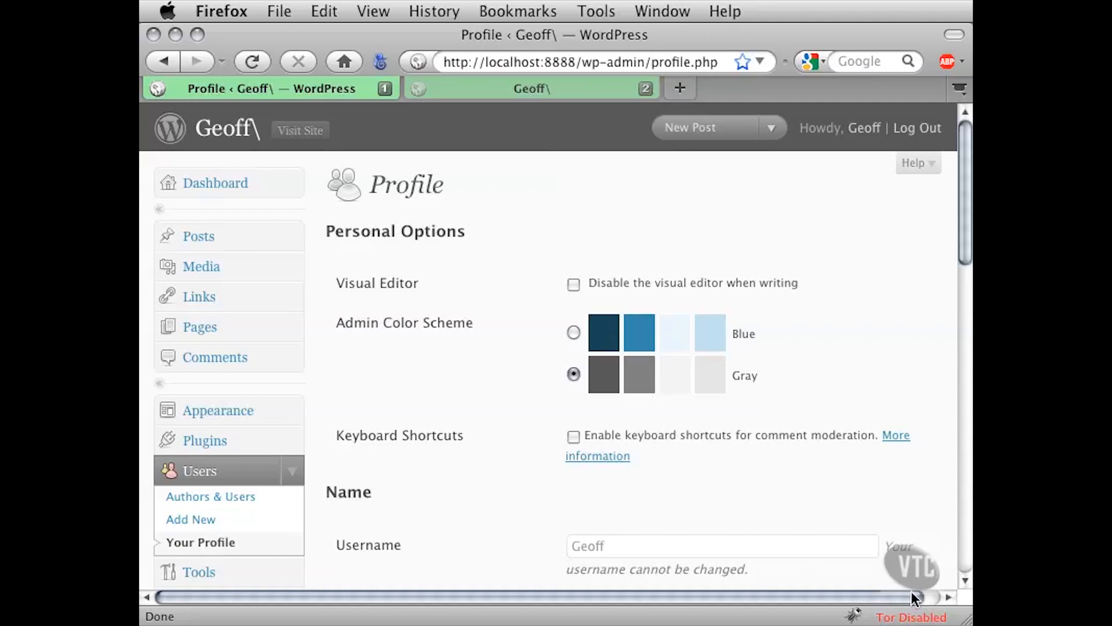
{"action": "left_click_drag", "start_coordinate": [967, 615], "coordinate": [965, 616]}
{"action": "left_click_drag", "start_coordinate": [960, 238], "coordinate": [961, 273]}
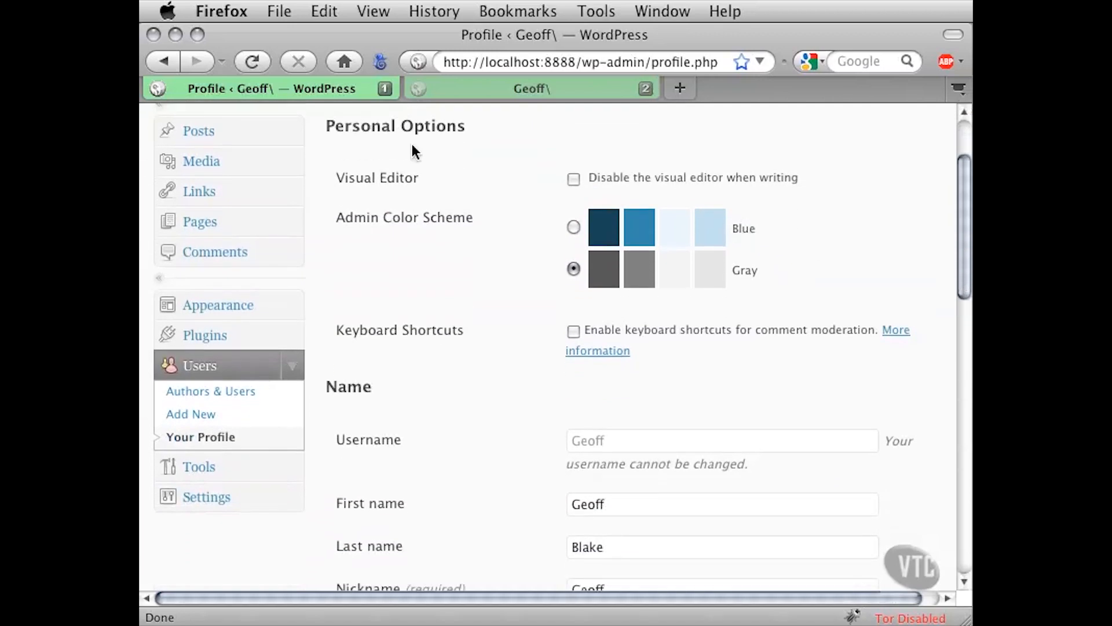
- Review the visual editor, admin color scheme and keyboard shortcut settings under Personal Options
{"action": "left_click_drag", "start_coordinate": [335, 176], "coordinate": [405, 179]}
{"action": "left_click", "coordinate": [437, 176]}
{"action": "left_click", "coordinate": [572, 268]}
{"action": "left_click_drag", "start_coordinate": [354, 330], "coordinate": [442, 335]}
{"action": "left_click", "coordinate": [504, 335]}
- Examine the first name, last name and nickname fields and the choices for the publicly displayed name
{"action": "scroll", "coordinate": [516, 394], "scroll_direction": "down", "scroll_amount": 8}
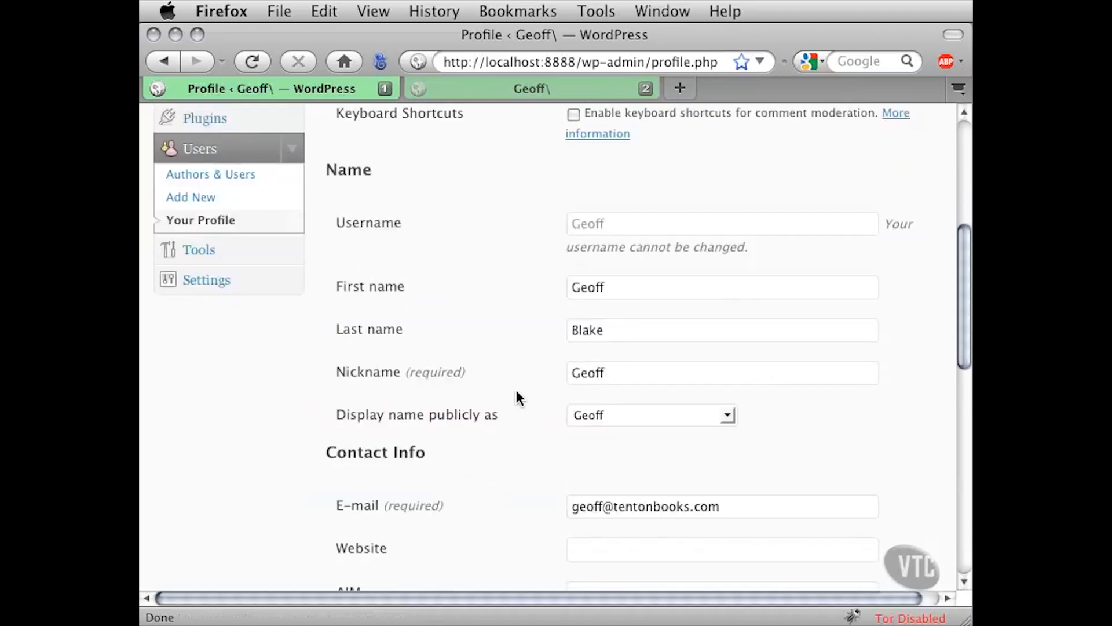
{"action": "scroll", "coordinate": [518, 396], "scroll_direction": "down", "scroll_amount": 2}
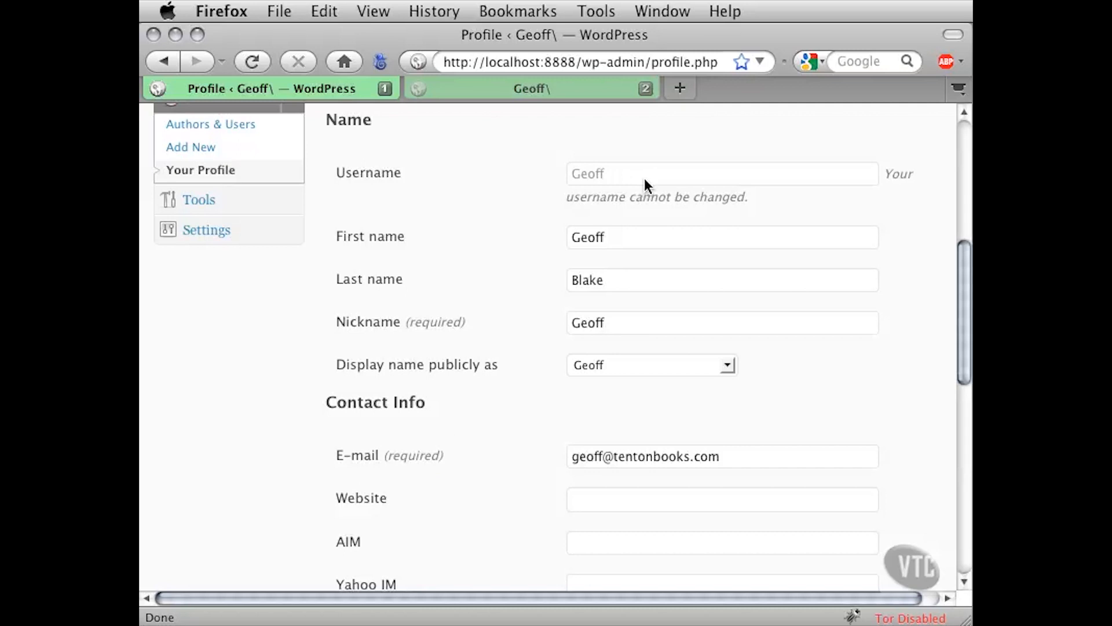
{"action": "left_click_drag", "start_coordinate": [615, 238], "coordinate": [577, 239]}
{"action": "left_click_drag", "start_coordinate": [609, 283], "coordinate": [568, 281]}
{"action": "left_click", "coordinate": [618, 279]}
{"action": "key", "text": "Escape"}
{"action": "left_click_drag", "start_coordinate": [626, 325], "coordinate": [547, 324]}
{"action": "left_click", "coordinate": [548, 323]}
{"action": "left_click", "coordinate": [728, 367]}
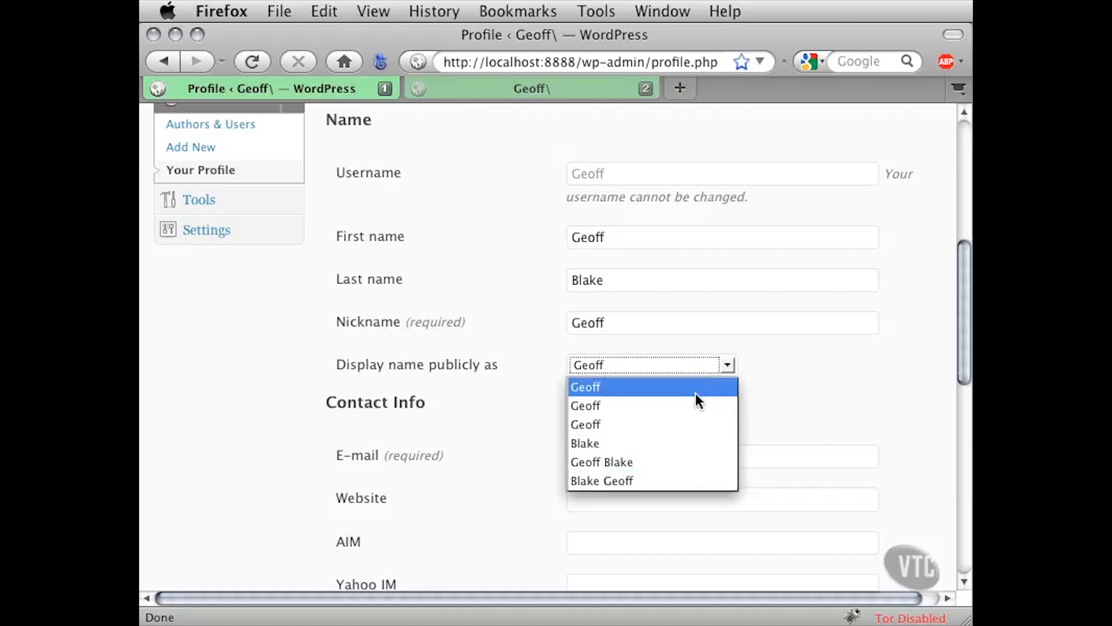
{"action": "left_click", "coordinate": [793, 368]}
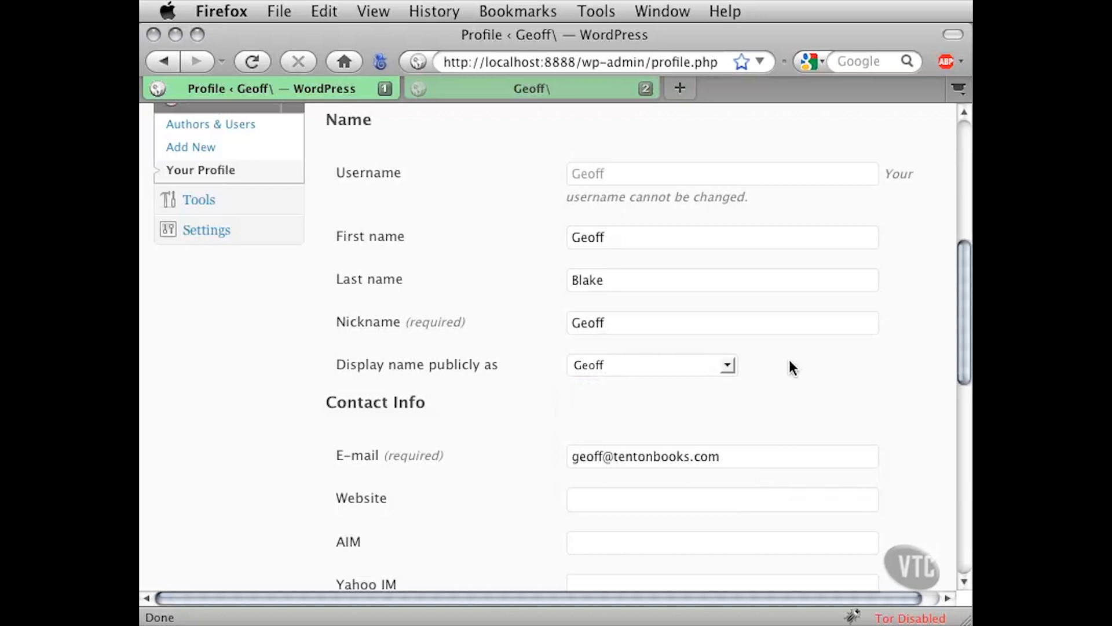
- Review the profile's e-mail, website and instant messaging fields and the biographical info area
{"action": "scroll", "coordinate": [542, 463], "scroll_direction": "down", "scroll_amount": 6}
{"action": "scroll", "coordinate": [543, 464], "scroll_direction": "down", "scroll_amount": 2}
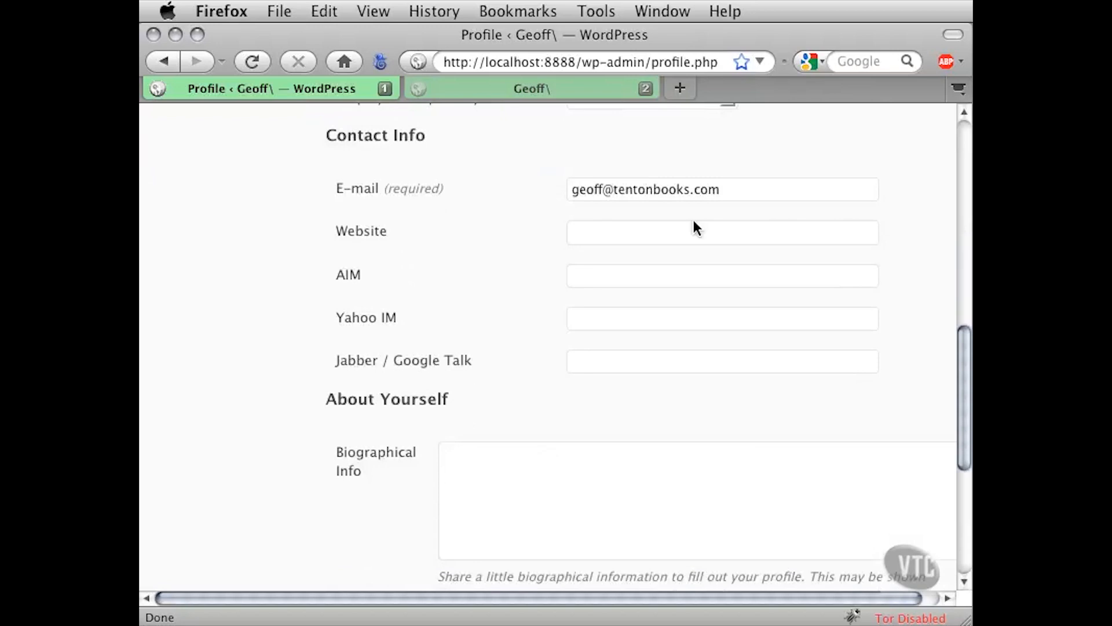
{"action": "left_click_drag", "start_coordinate": [720, 190], "coordinate": [568, 189]}
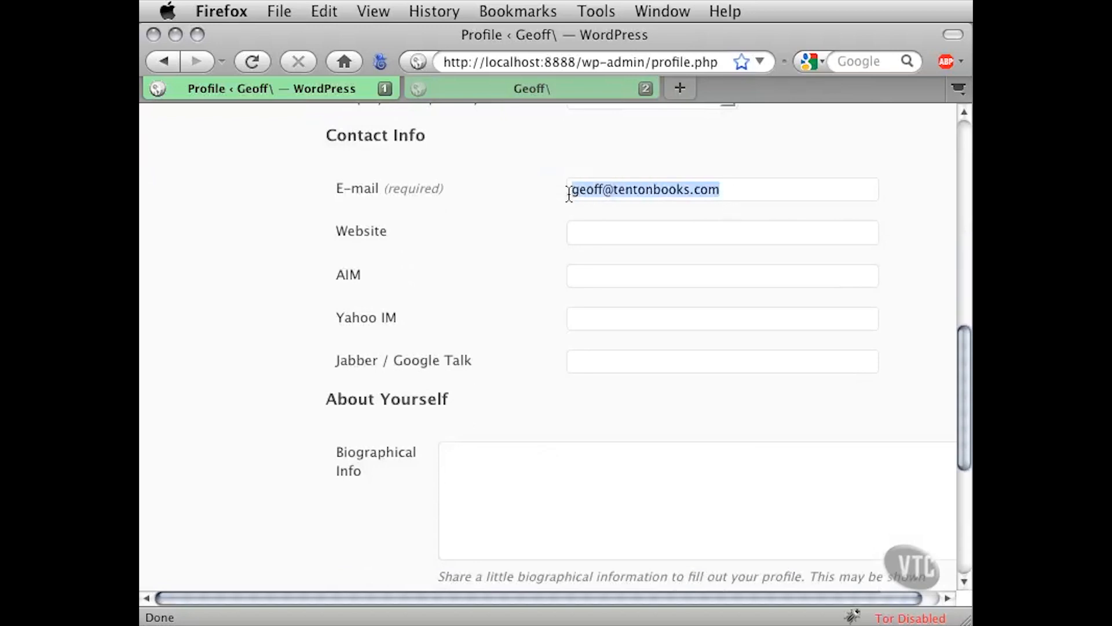
{"action": "left_click", "coordinate": [585, 232]}
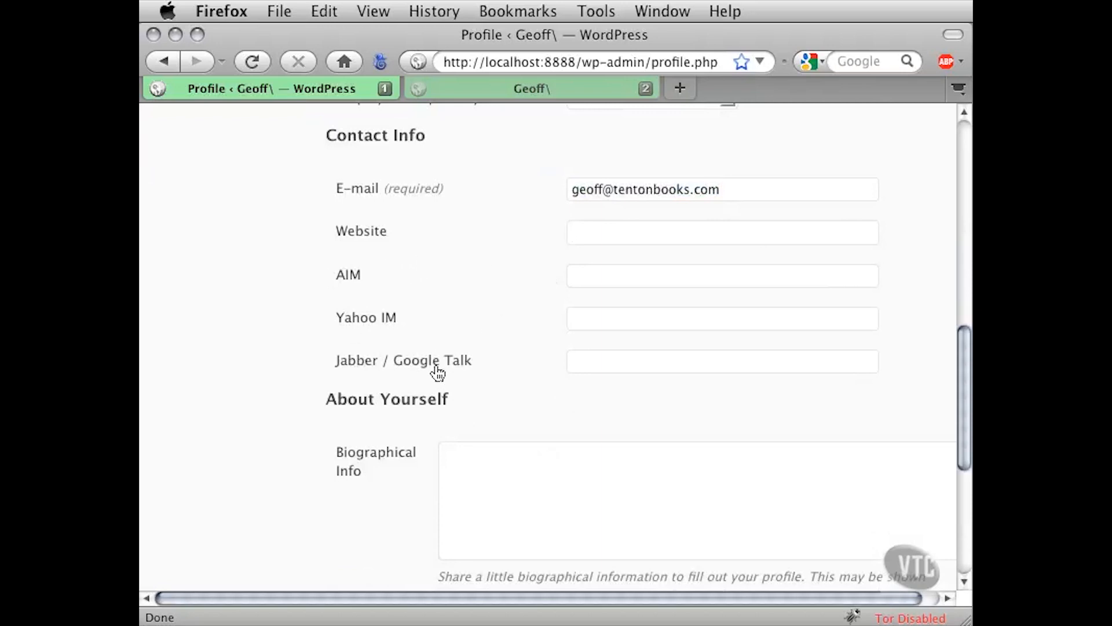
{"action": "left_click", "coordinate": [580, 277]}
{"action": "left_click", "coordinate": [583, 320]}
{"action": "scroll", "coordinate": [442, 494], "scroll_direction": "down", "scroll_amount": 2}
{"action": "scroll", "coordinate": [441, 494], "scroll_direction": "down", "scroll_amount": 1}
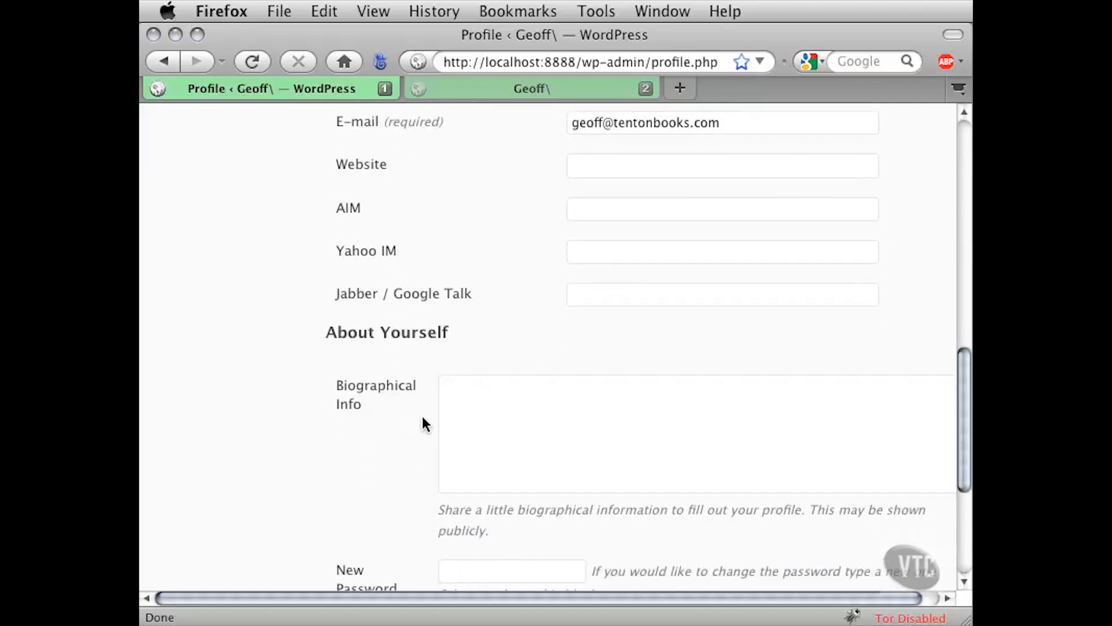
{"action": "scroll", "coordinate": [432, 426], "scroll_direction": "down", "scroll_amount": 3}
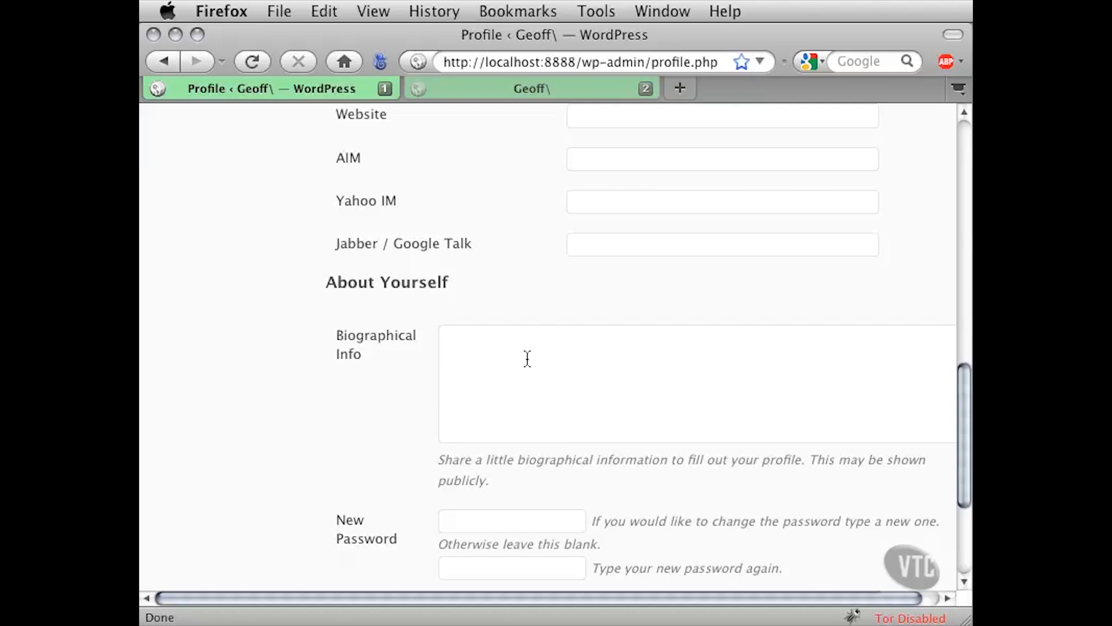
- Try out a new account password in the New Password field, lengthening it to test the strength indicator
{"action": "scroll", "coordinate": [386, 460], "scroll_direction": "down", "scroll_amount": 5}
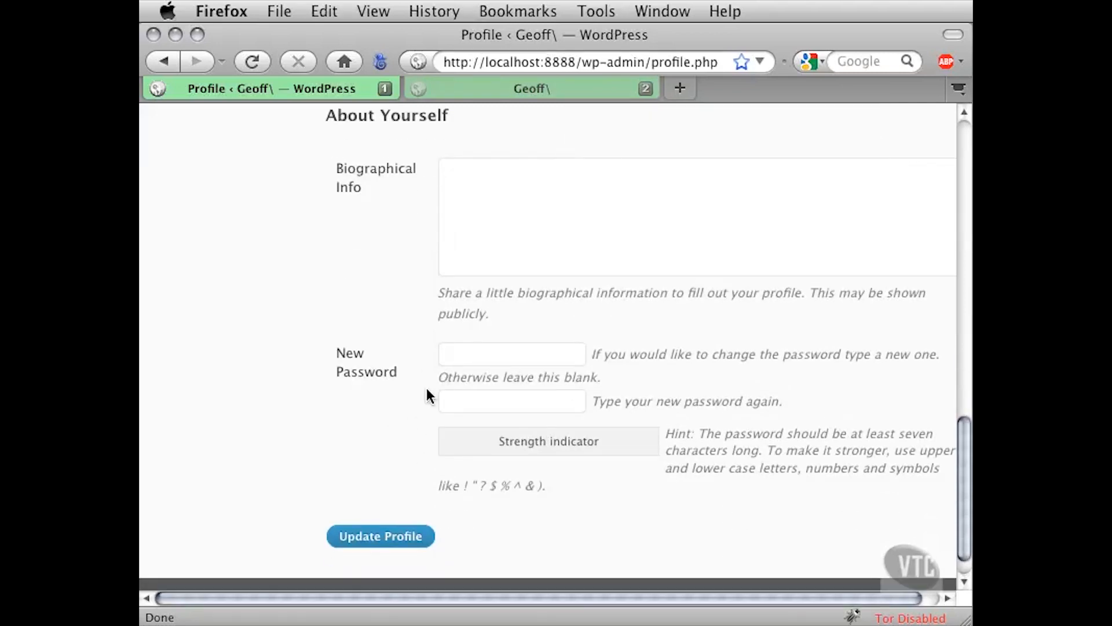
{"action": "scroll", "coordinate": [431, 379], "scroll_direction": "down", "scroll_amount": 1}
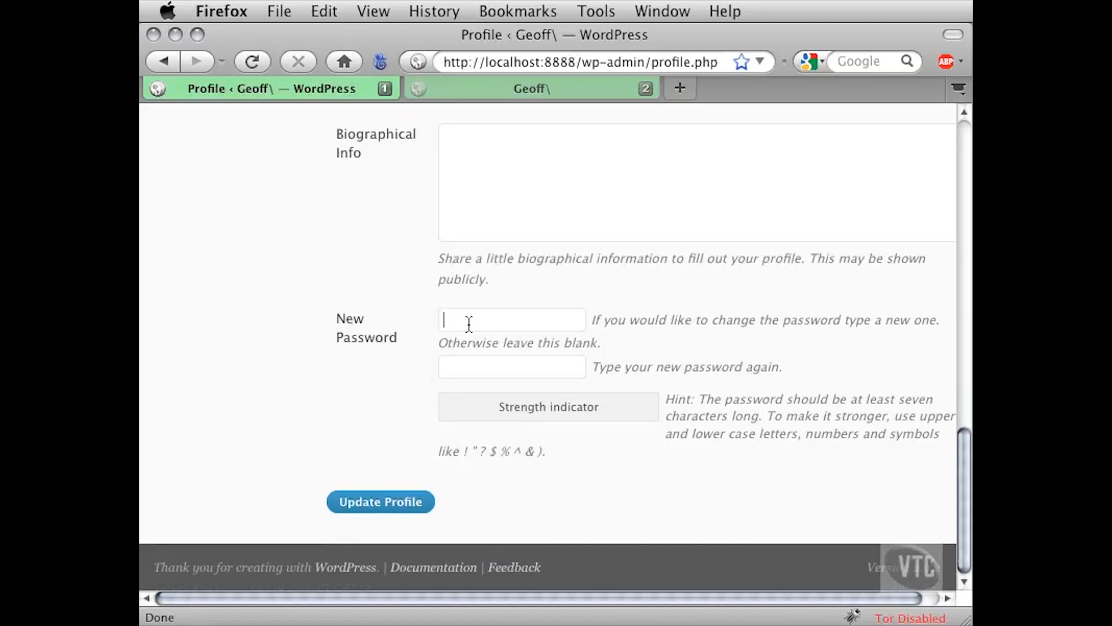
{"action": "type", "text": "••••••"}
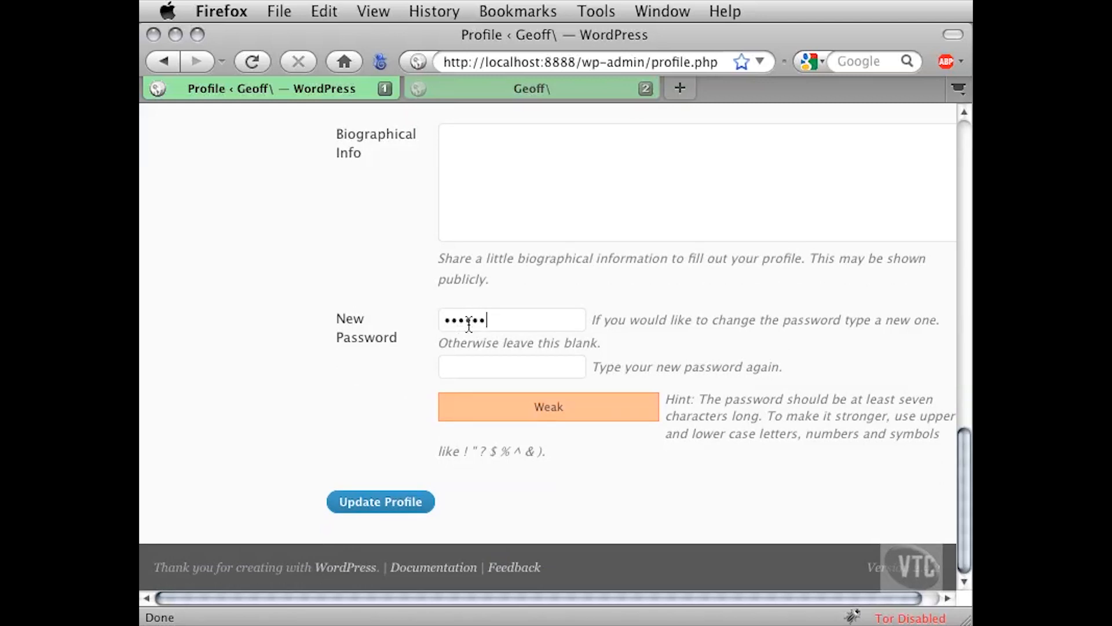
{"action": "type", "text": "•••"}
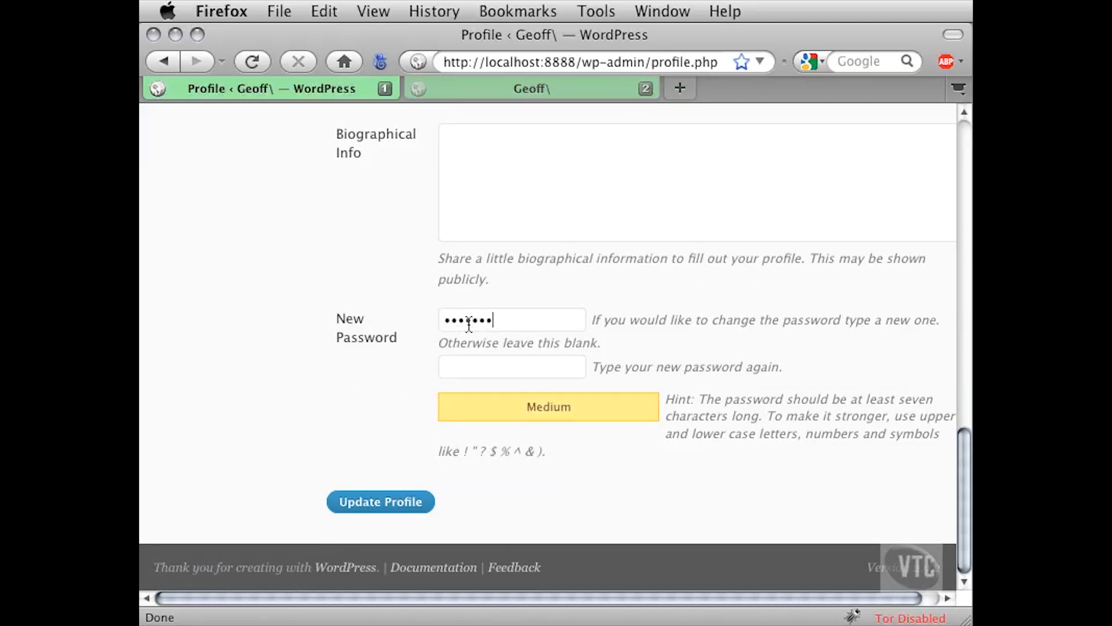
{"action": "type", "text": "••"}
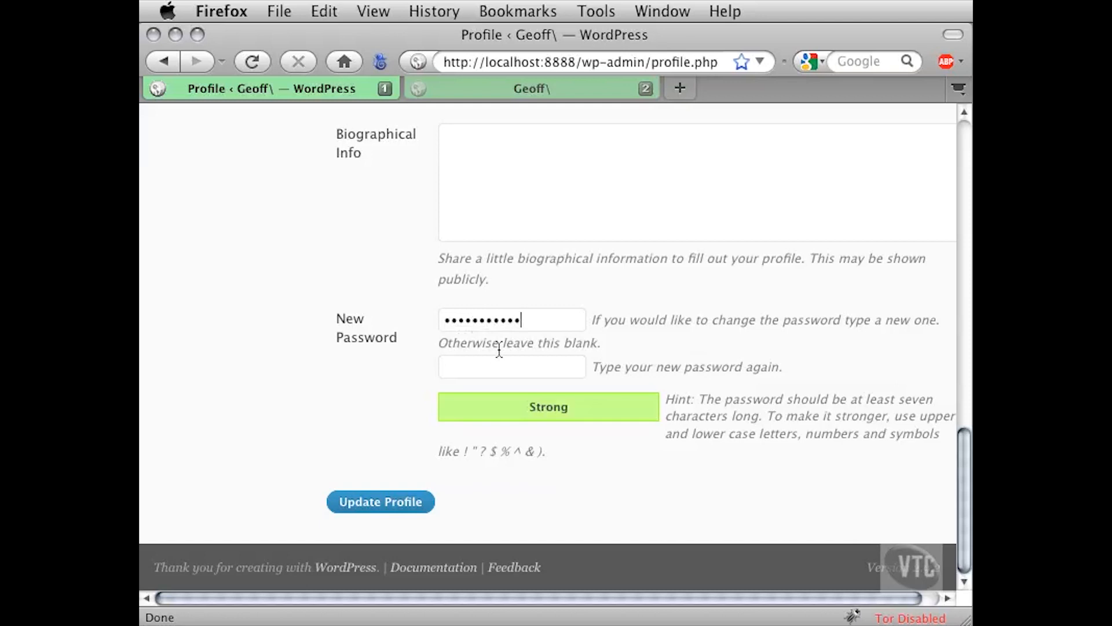
- Clear the trial entry from the New Password field and update the profile
{"action": "left_click_drag", "start_coordinate": [524, 321], "coordinate": [423, 316]}
{"action": "left_click", "coordinate": [468, 367]}
{"action": "left_click_drag", "start_coordinate": [894, 417], "coordinate": [914, 435]}
{"action": "left_click_drag", "start_coordinate": [546, 451], "coordinate": [439, 450]}
{"action": "left_click_drag", "start_coordinate": [532, 320], "coordinate": [431, 320]}
{"action": "key", "text": "BackSpace"}
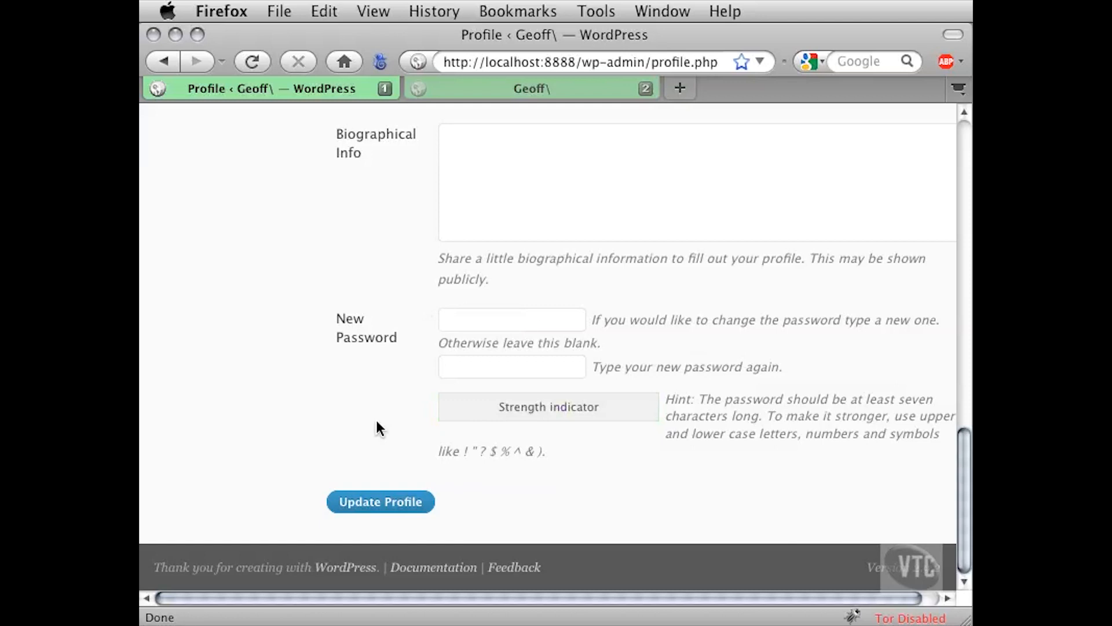
{"action": "left_click", "coordinate": [396, 502]}
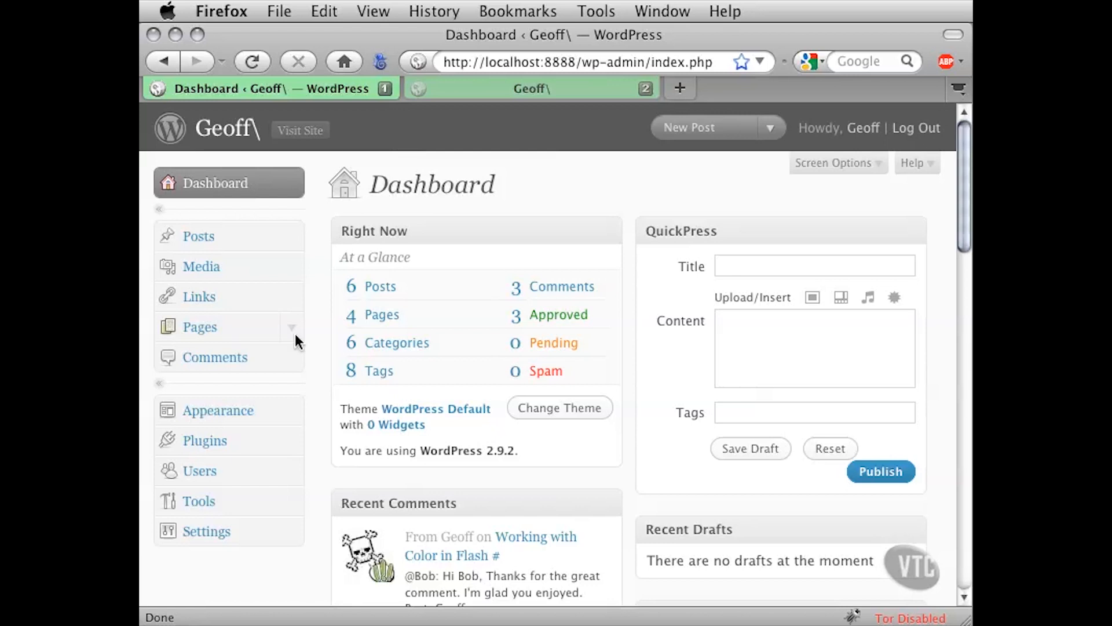
- Open the General Settings page
{"action": "left_click", "coordinate": [293, 533]}
{"action": "scroll", "coordinate": [320, 529], "scroll_direction": "down", "scroll_amount": 2}
{"action": "scroll", "coordinate": [323, 526], "scroll_direction": "down", "scroll_amount": 4}
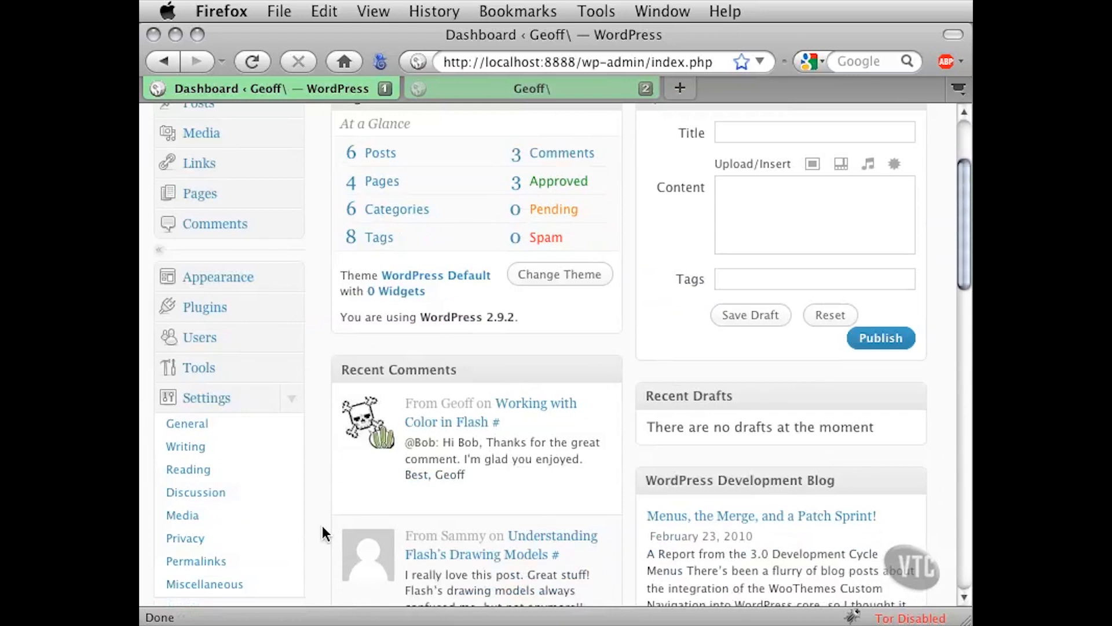
{"action": "left_click", "coordinate": [206, 429]}
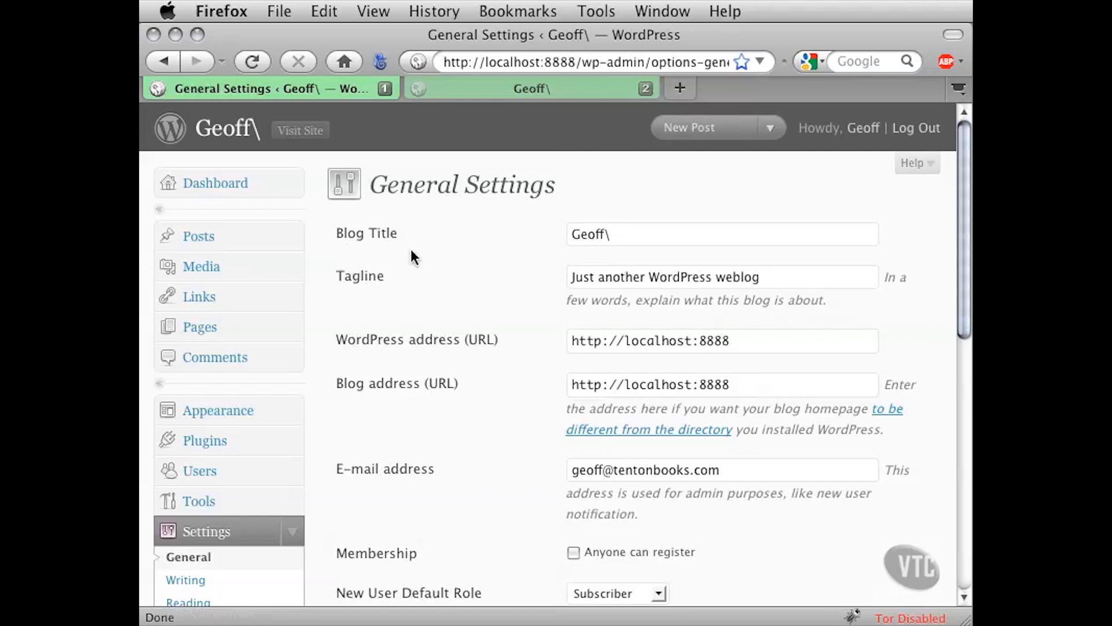
- Check where the blog title and tagline appear in the public site's header, and return to General Settings
{"action": "left_click_drag", "start_coordinate": [639, 238], "coordinate": [551, 231]}
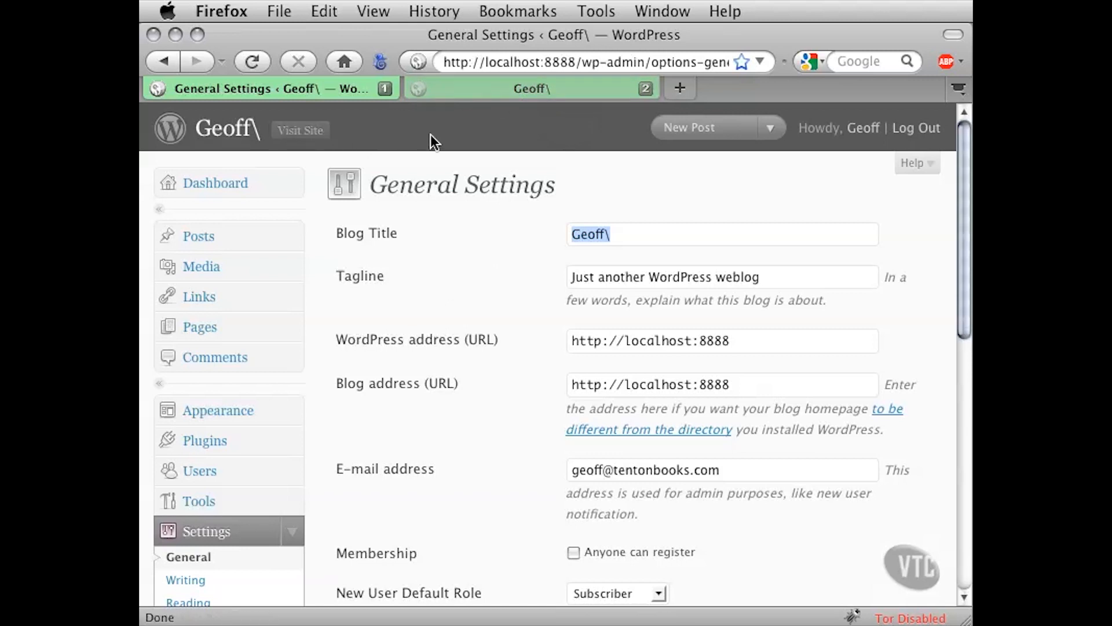
{"action": "left_click", "coordinate": [463, 96]}
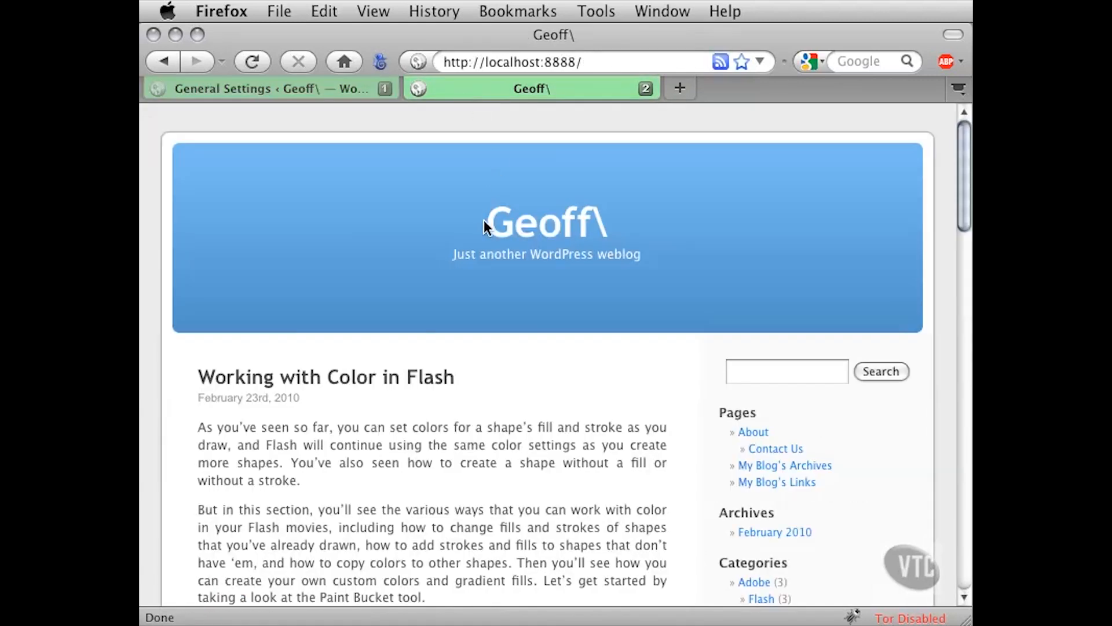
{"action": "left_click_drag", "start_coordinate": [623, 220], "coordinate": [470, 216]}
{"action": "left_click", "coordinate": [528, 285]}
{"action": "left_click_drag", "start_coordinate": [648, 257], "coordinate": [452, 255]}
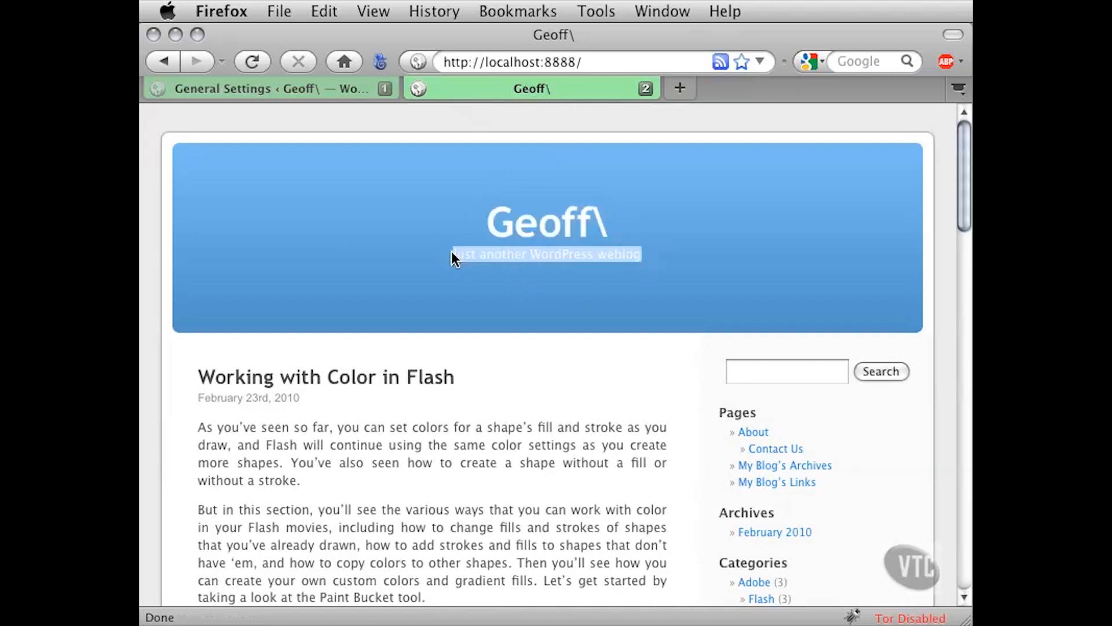
{"action": "left_click", "coordinate": [509, 281]}
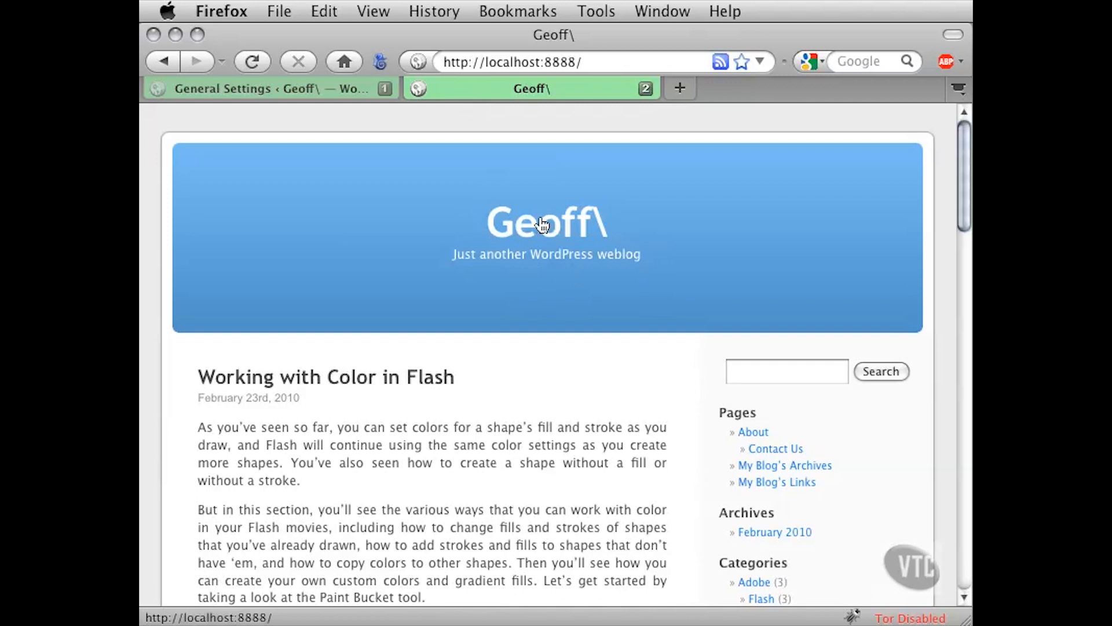
{"action": "left_click", "coordinate": [337, 95]}
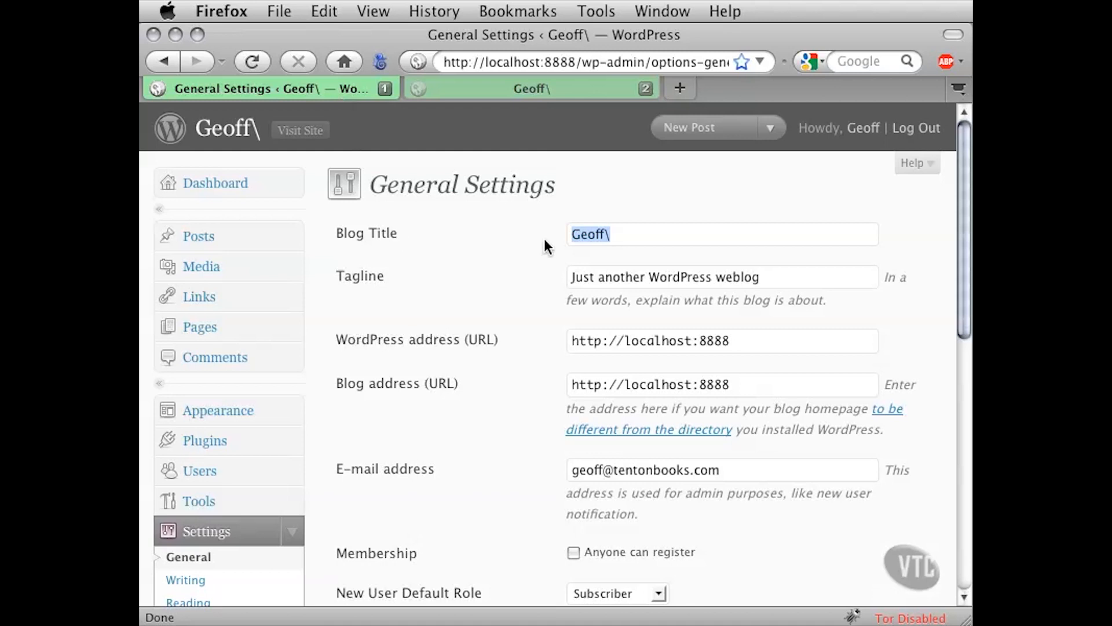
- Set the blog title to the owner's first name plus "'s Snazzy WordPress Blog" and the tagline to "Blogging about software and web apps"
{"action": "type", "text": "Geoff's Snazzy WordPress Blog"}
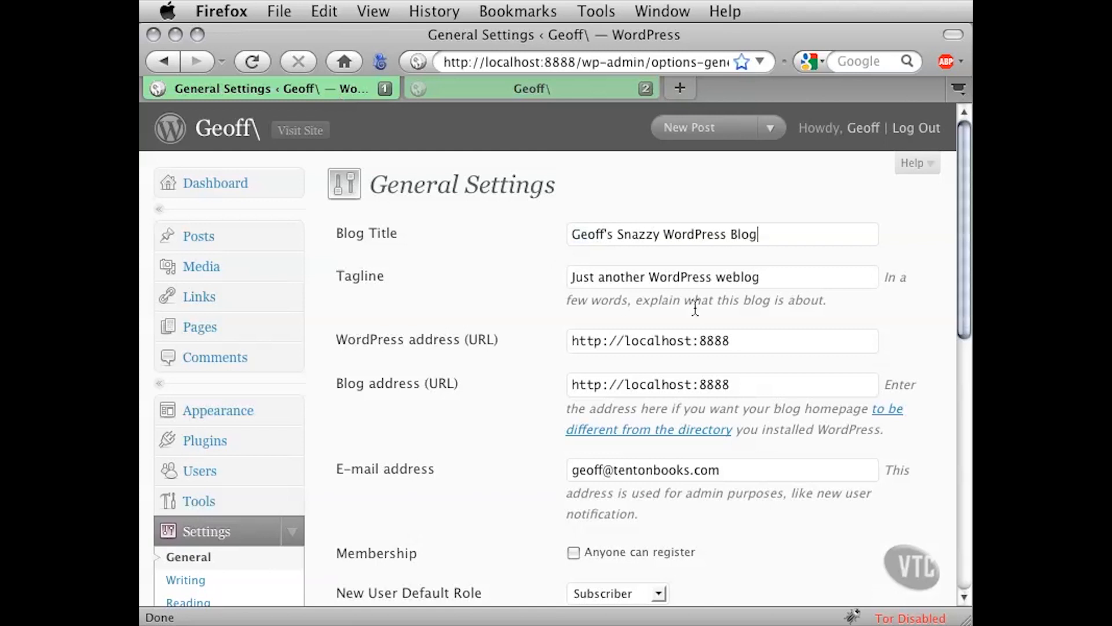
{"action": "left_click_drag", "start_coordinate": [768, 279], "coordinate": [517, 278]}
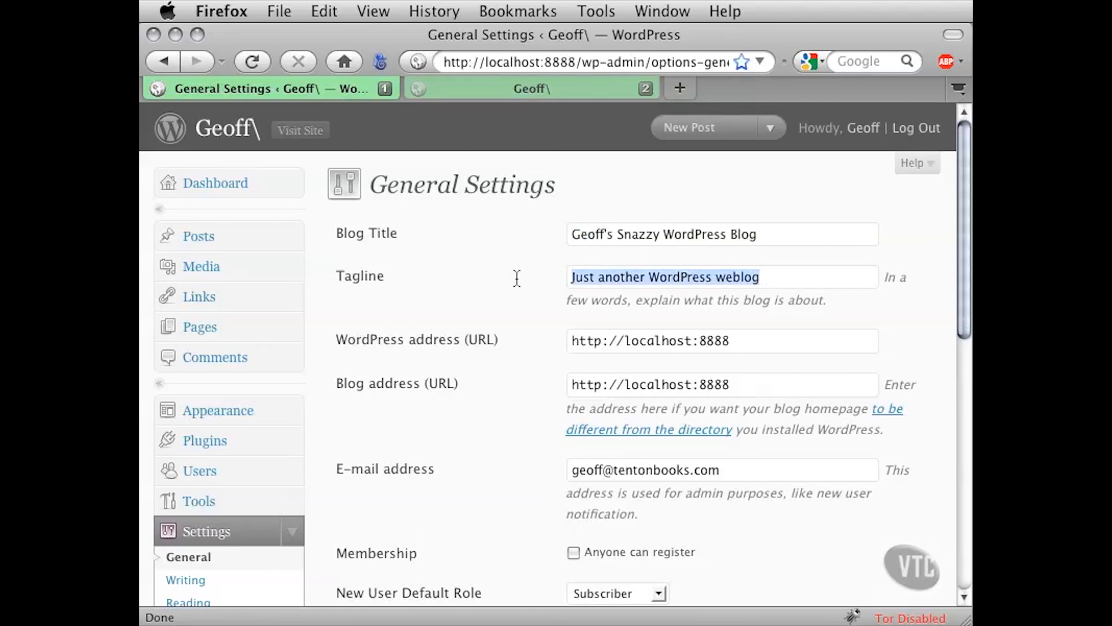
{"action": "type", "text": "Blogging about"}
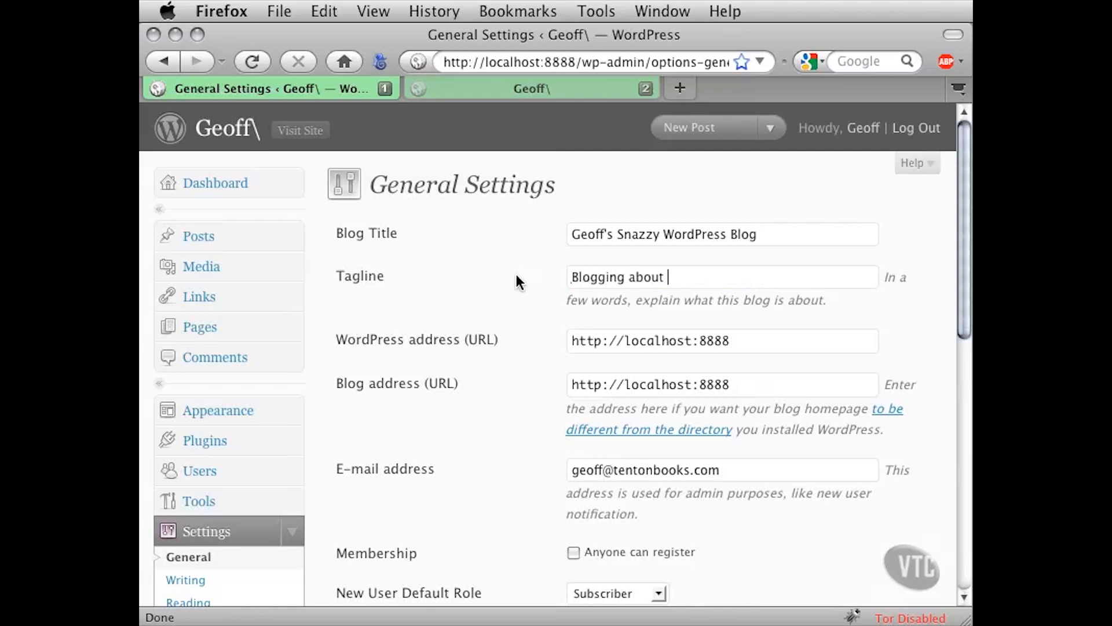
{"action": "type", "text": "software and web apps"}
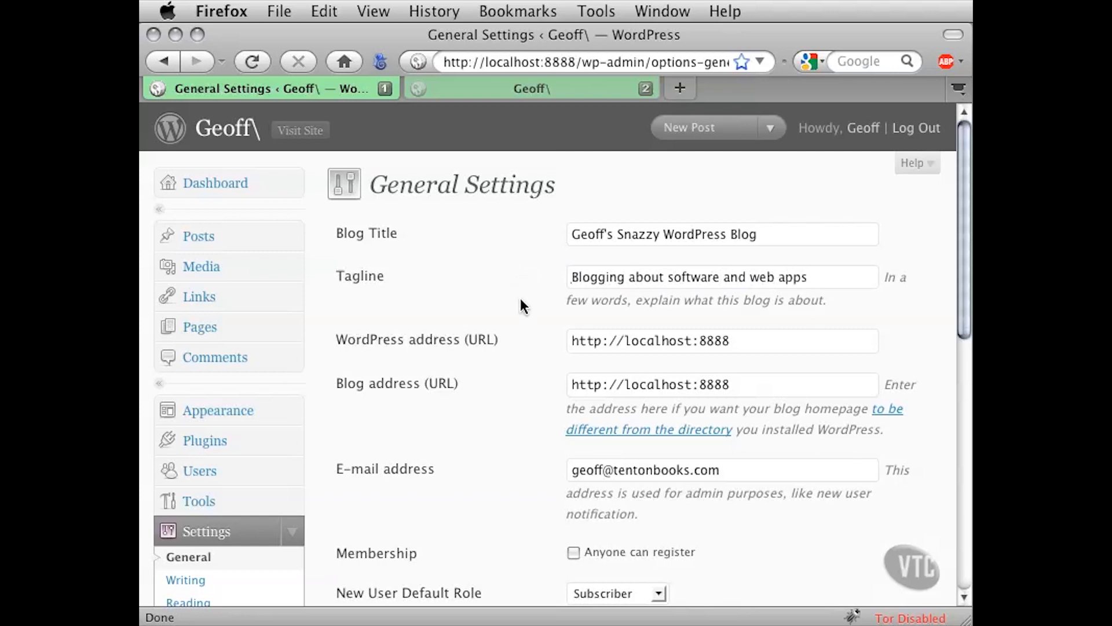
- Review the tagline hint and the WordPress address and blog address URLs
{"action": "left_click_drag", "start_coordinate": [577, 304], "coordinate": [776, 303]}
{"action": "left_click", "coordinate": [779, 303]}
{"action": "scroll", "coordinate": [517, 329], "scroll_direction": "down", "scroll_amount": 5}
{"action": "scroll", "coordinate": [517, 329], "scroll_direction": "down", "scroll_amount": 3}
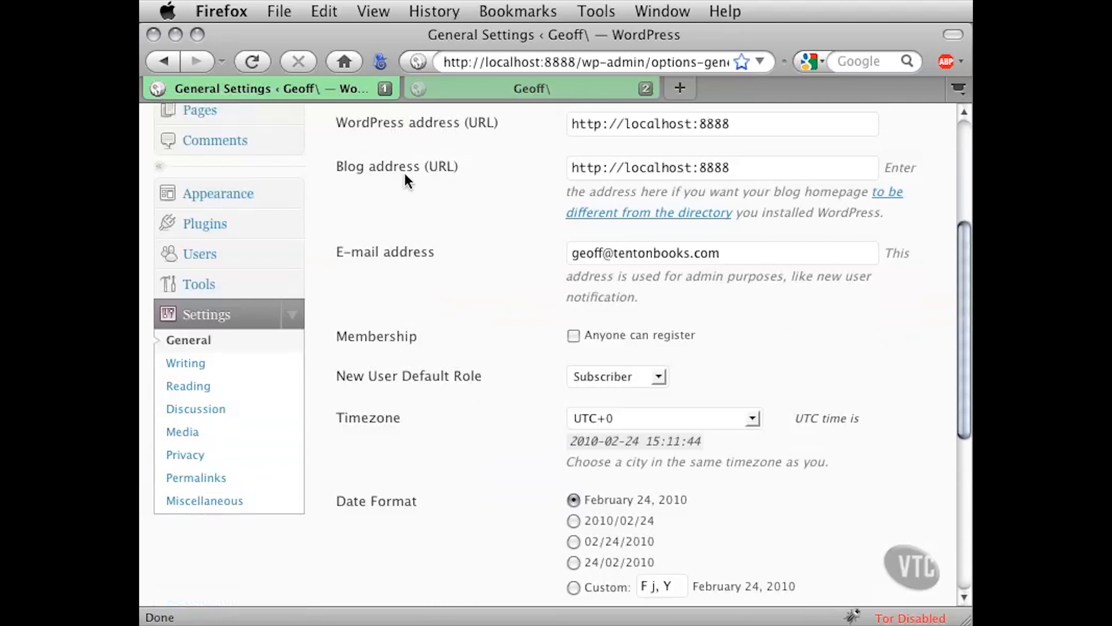
{"action": "left_click_drag", "start_coordinate": [736, 124], "coordinate": [568, 124]}
{"action": "left_click_drag", "start_coordinate": [752, 169], "coordinate": [551, 166]}
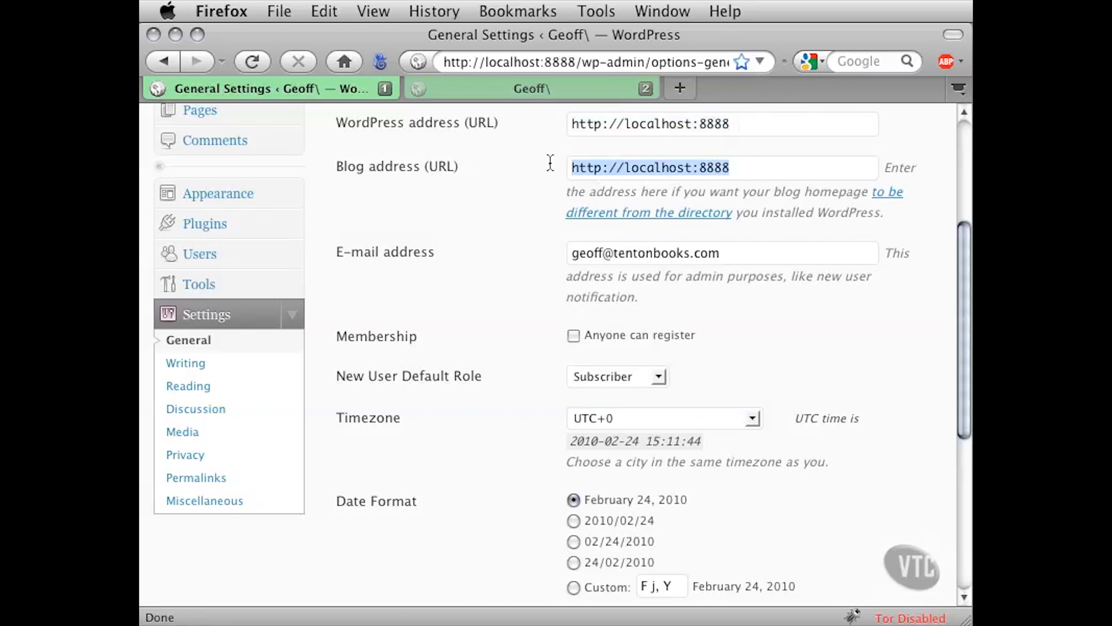
{"action": "left_click", "coordinate": [748, 171]}
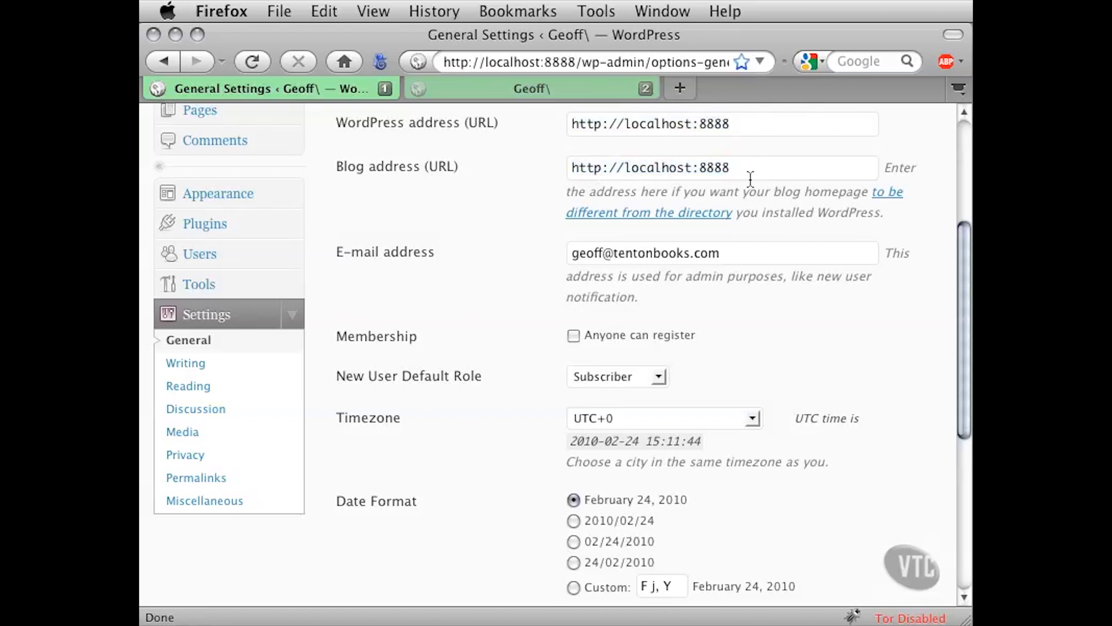
- Examine the e-mail address setting used for admin purposes
{"action": "scroll", "coordinate": [528, 276], "scroll_direction": "down", "scroll_amount": 4}
{"action": "scroll", "coordinate": [528, 277], "scroll_direction": "down", "scroll_amount": 2}
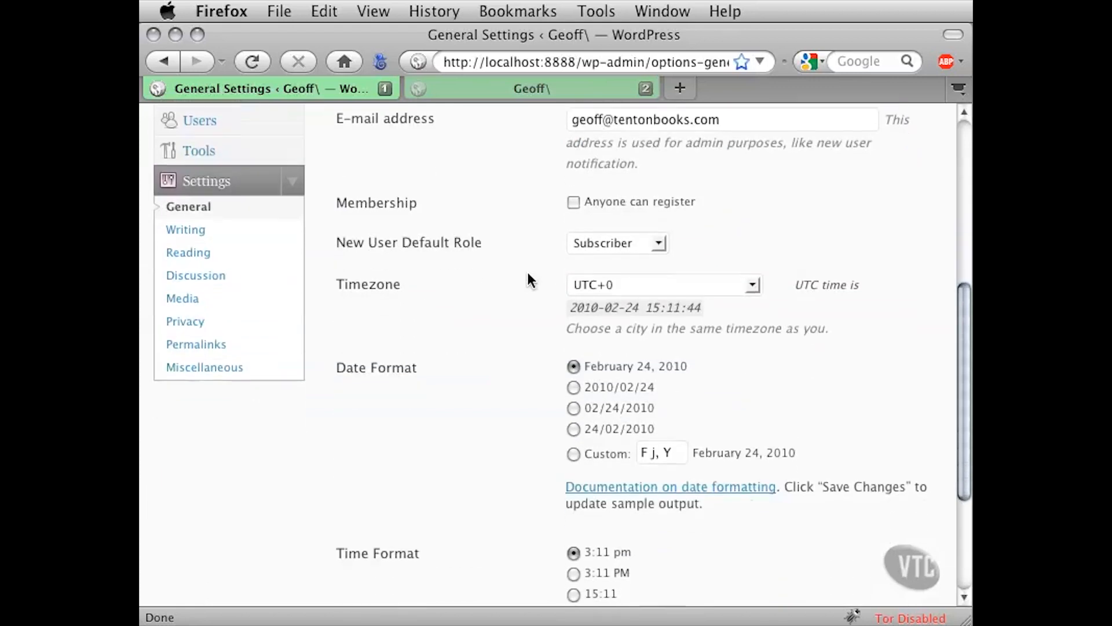
{"action": "scroll", "coordinate": [528, 277], "scroll_direction": "up", "scroll_amount": 1}
{"action": "left_click_drag", "start_coordinate": [733, 137], "coordinate": [548, 137]}
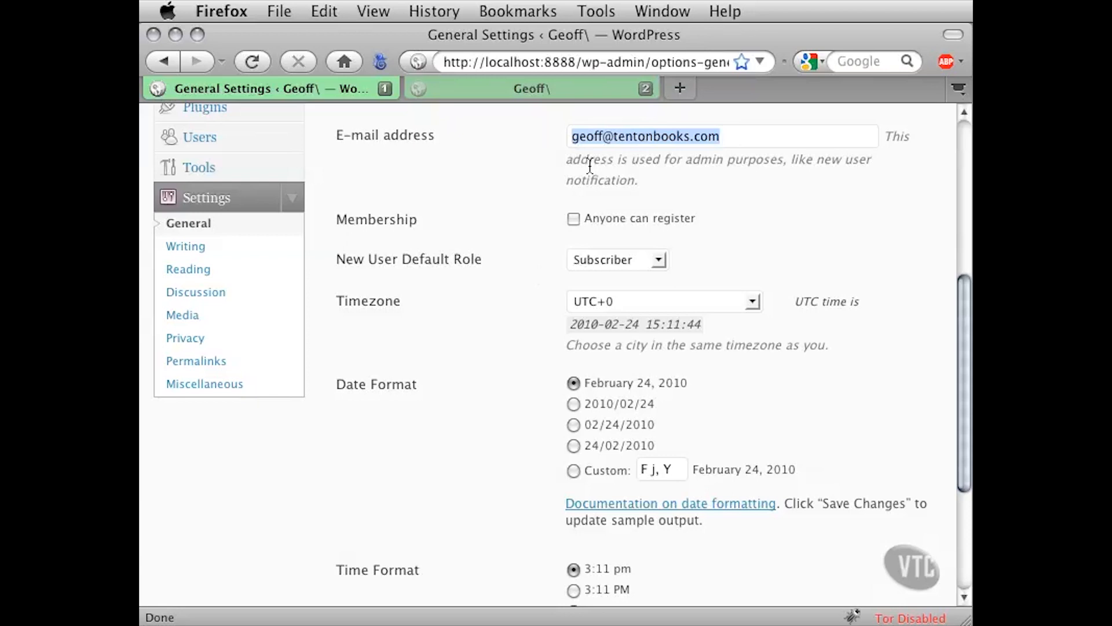
- Read the note explaining what the admin e-mail address is used for
{"action": "left_click_drag", "start_coordinate": [652, 160], "coordinate": [798, 188]}
{"action": "left_click", "coordinate": [614, 173]}
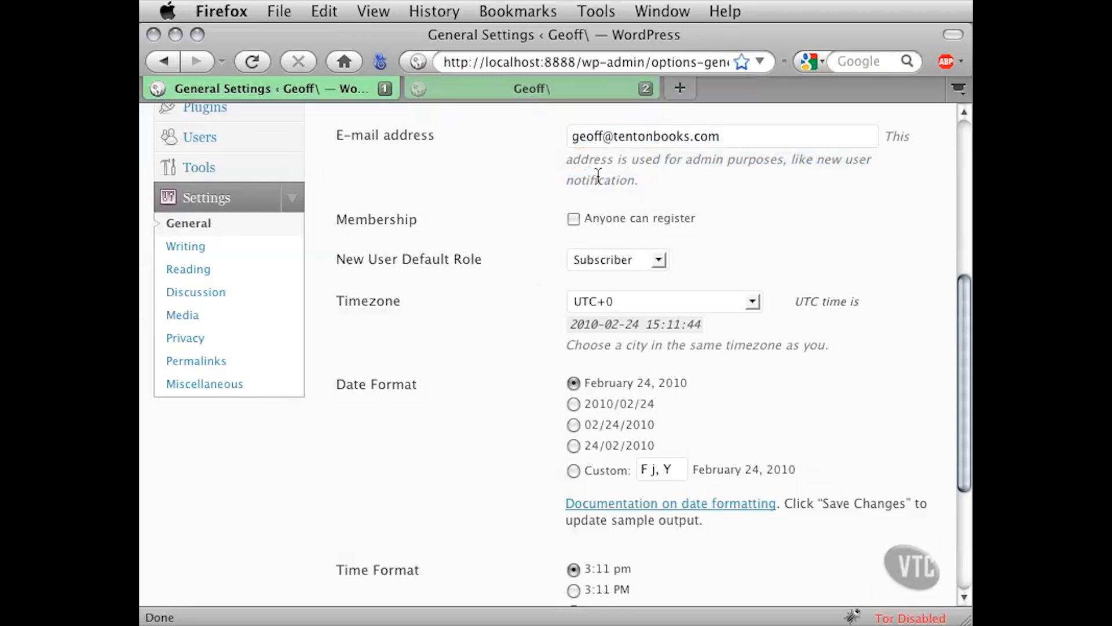
- Try the option that lets anyone register, turn it off again, and look through the new user default role choices
{"action": "scroll", "coordinate": [526, 203], "scroll_direction": "down", "scroll_amount": 3}
{"action": "left_click", "coordinate": [576, 136]}
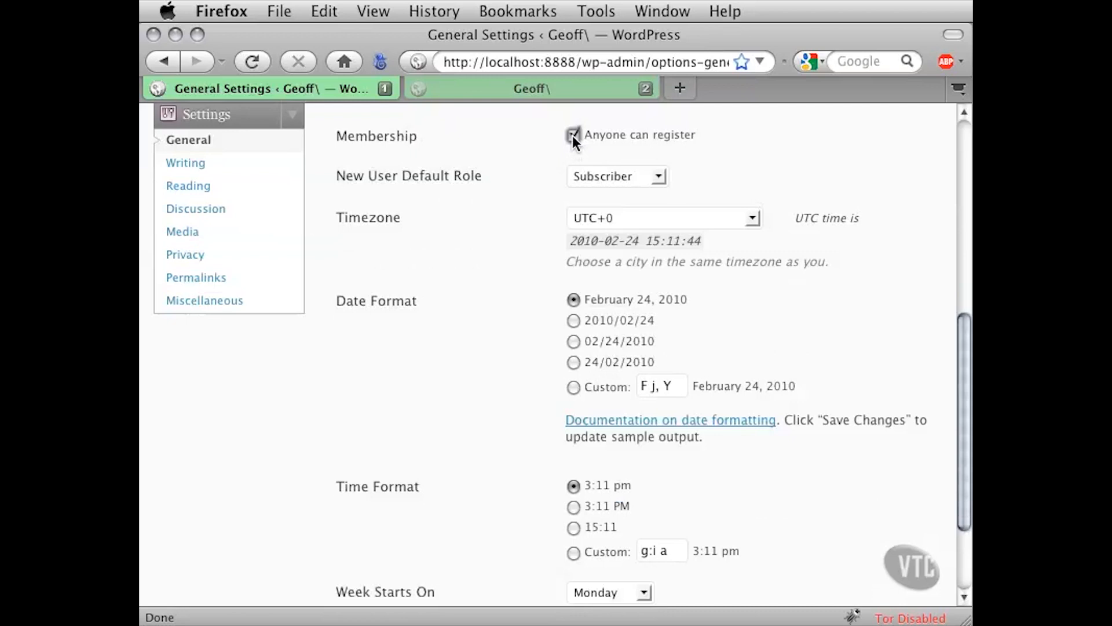
{"action": "left_click", "coordinate": [572, 135]}
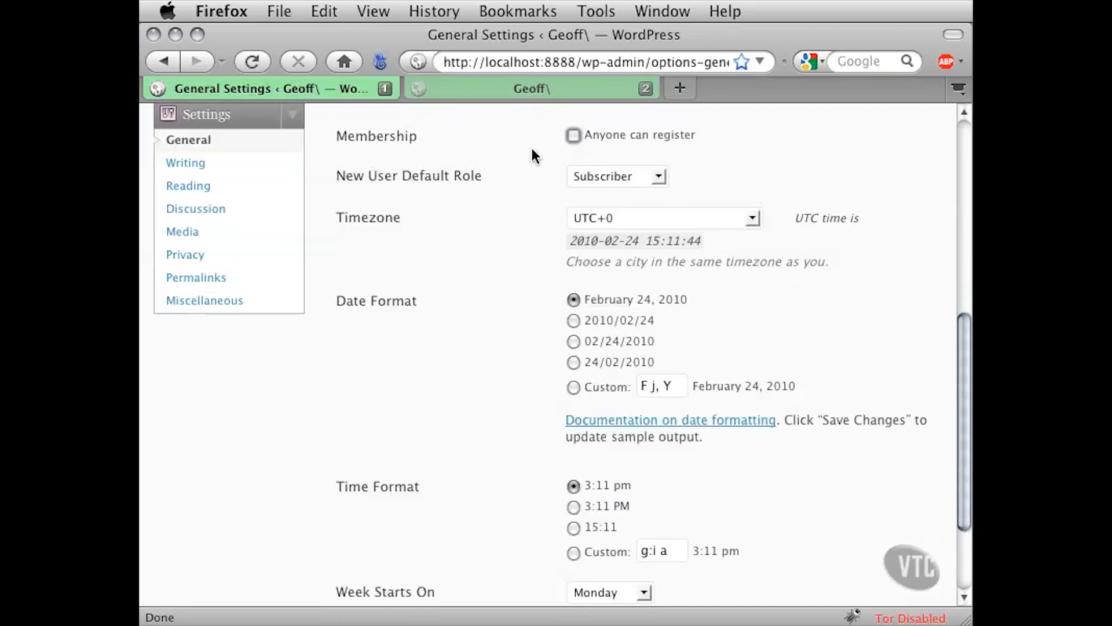
{"action": "left_click", "coordinate": [658, 179]}
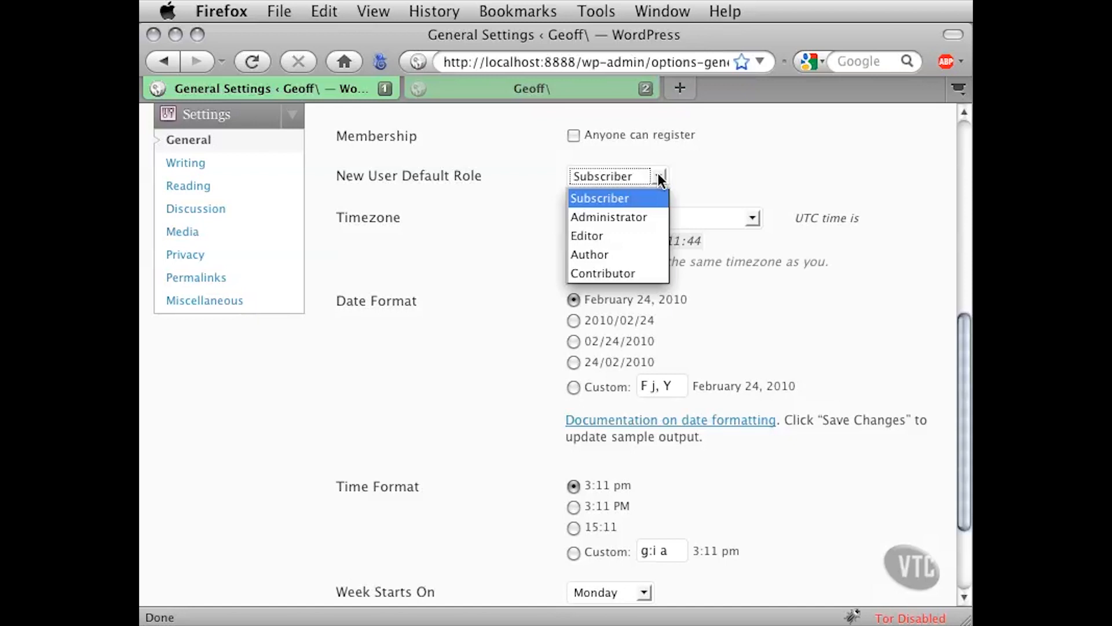
{"action": "left_click", "coordinate": [659, 177]}
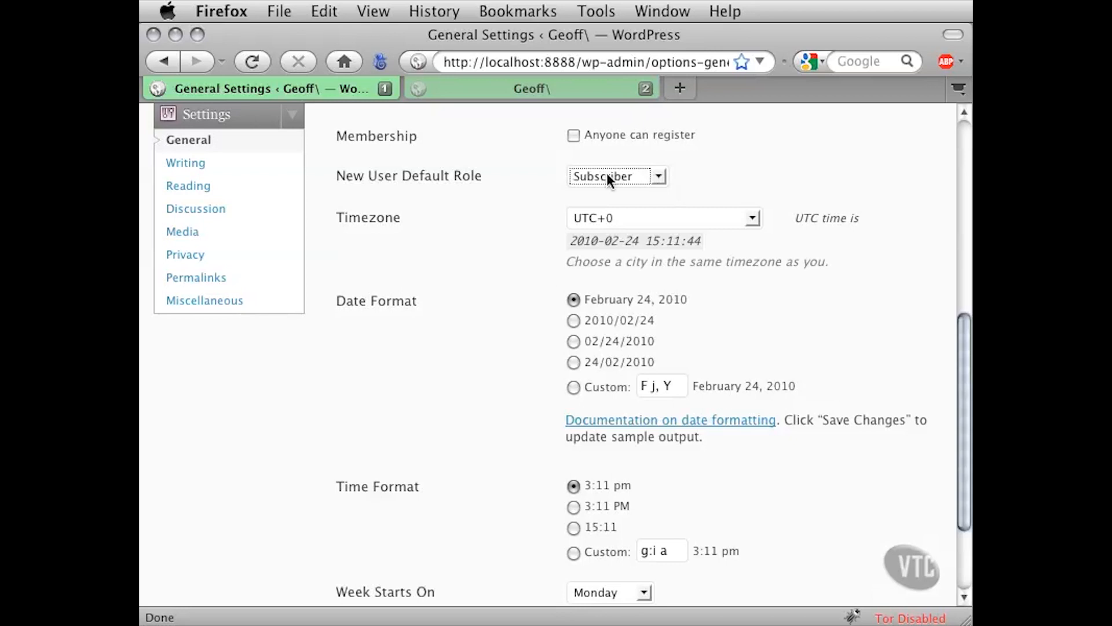
- Set the blog's timezone to UTC-5
{"action": "scroll", "coordinate": [496, 244], "scroll_direction": "down", "scroll_amount": 3}
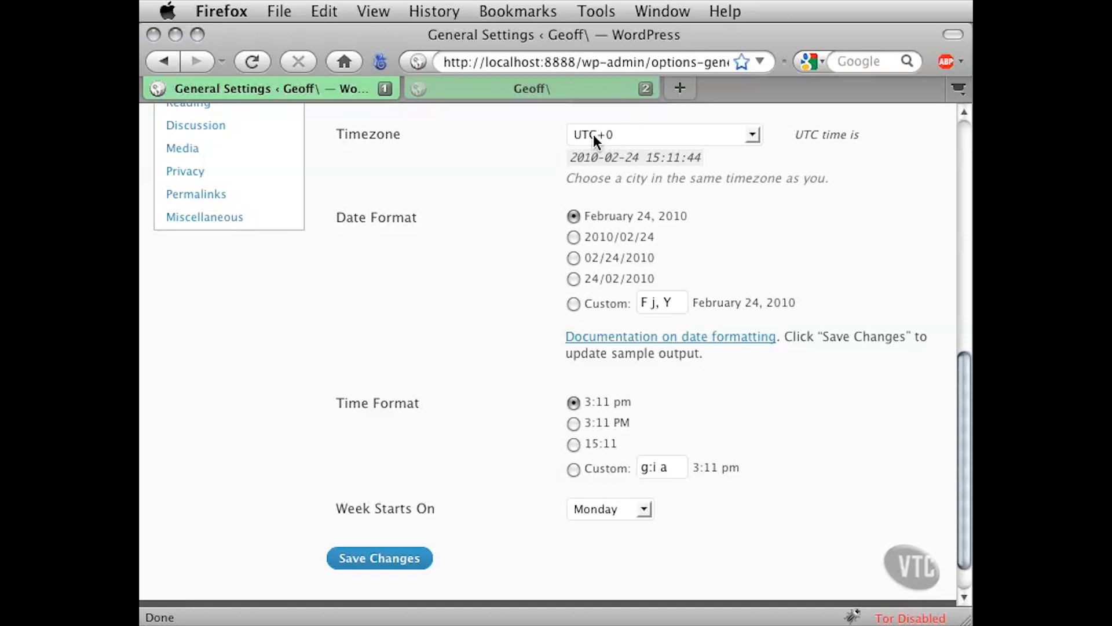
{"action": "left_click", "coordinate": [756, 137]}
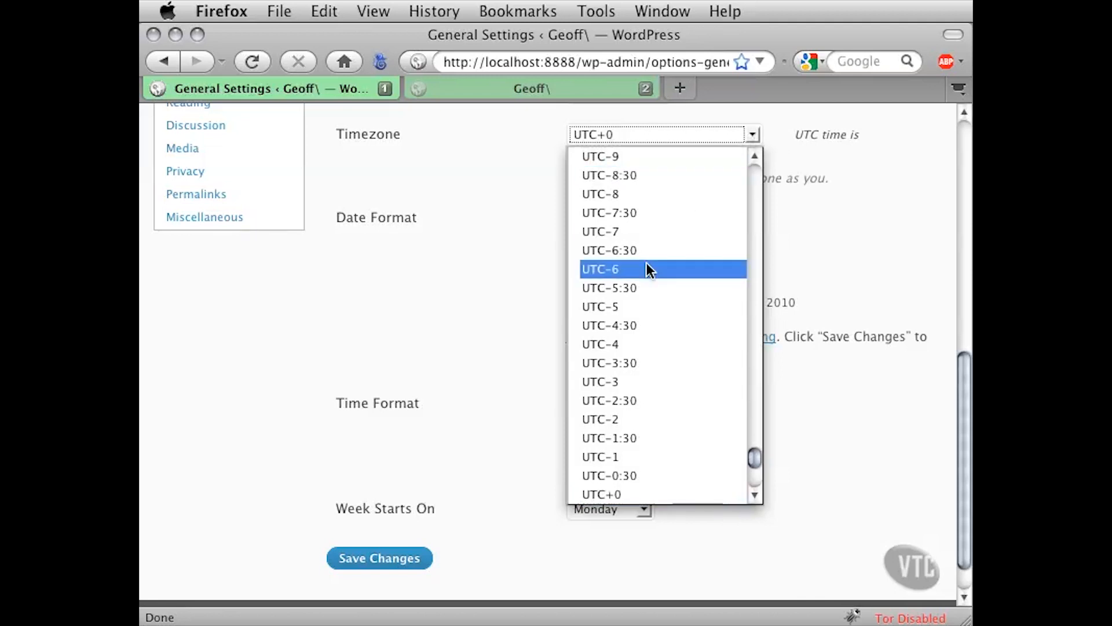
{"action": "left_click", "coordinate": [605, 303]}
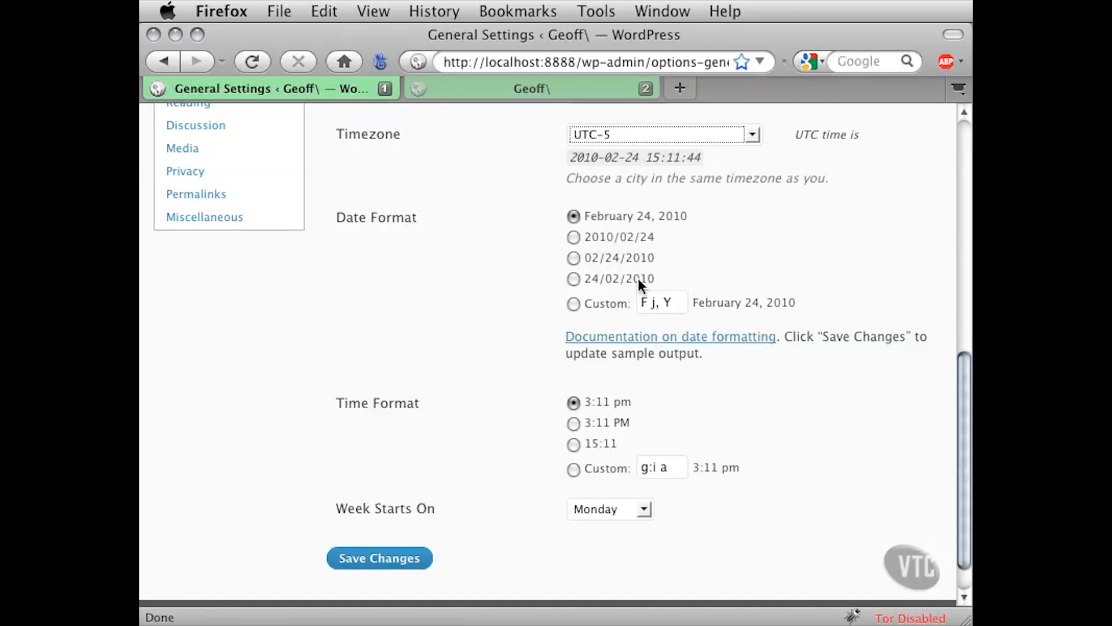
- Try the custom date format and switch back to the "February 24, 2010" format
{"action": "left_click_drag", "start_coordinate": [687, 303], "coordinate": [628, 304]}
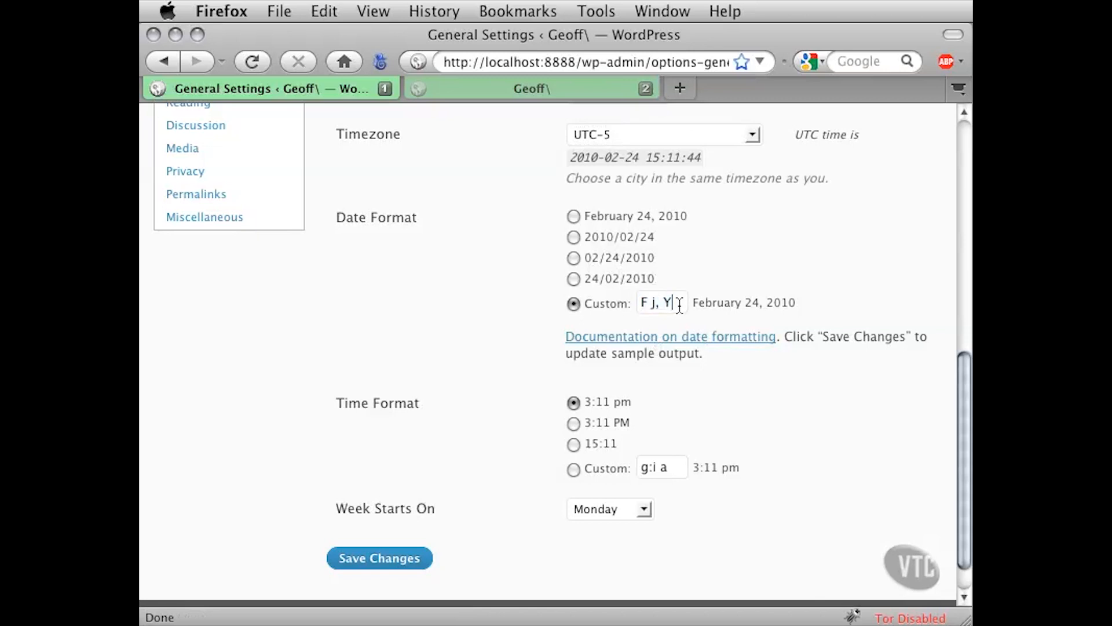
{"action": "left_click", "coordinate": [573, 216]}
{"action": "scroll", "coordinate": [526, 327], "scroll_direction": "down", "scroll_amount": 2}
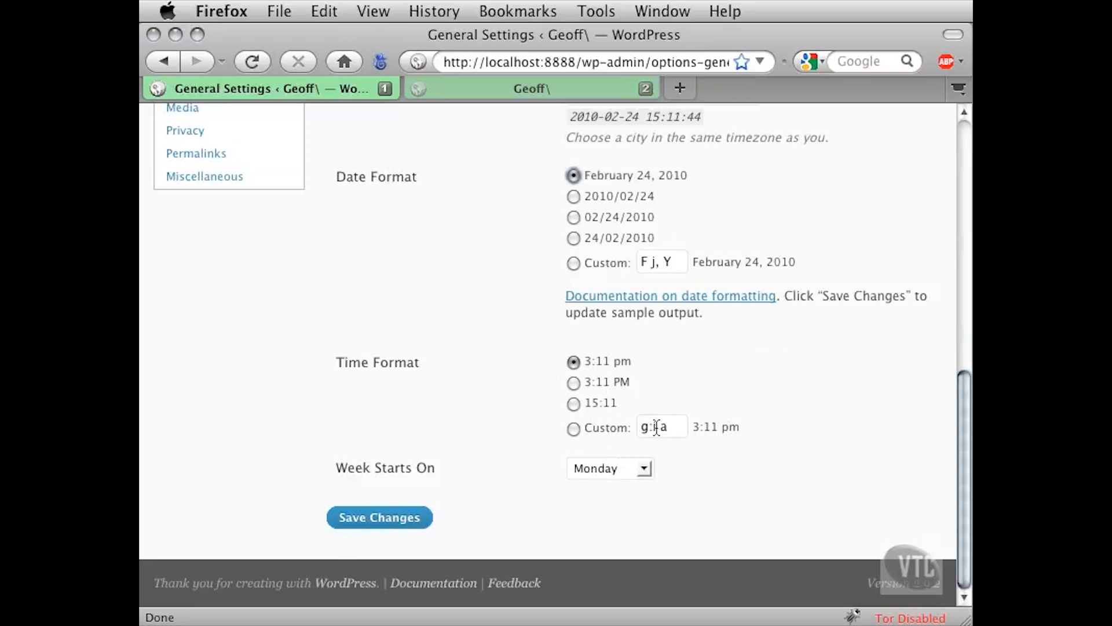
- Keep Monday as the day the week starts on and save the general settings
{"action": "left_click", "coordinate": [648, 469]}
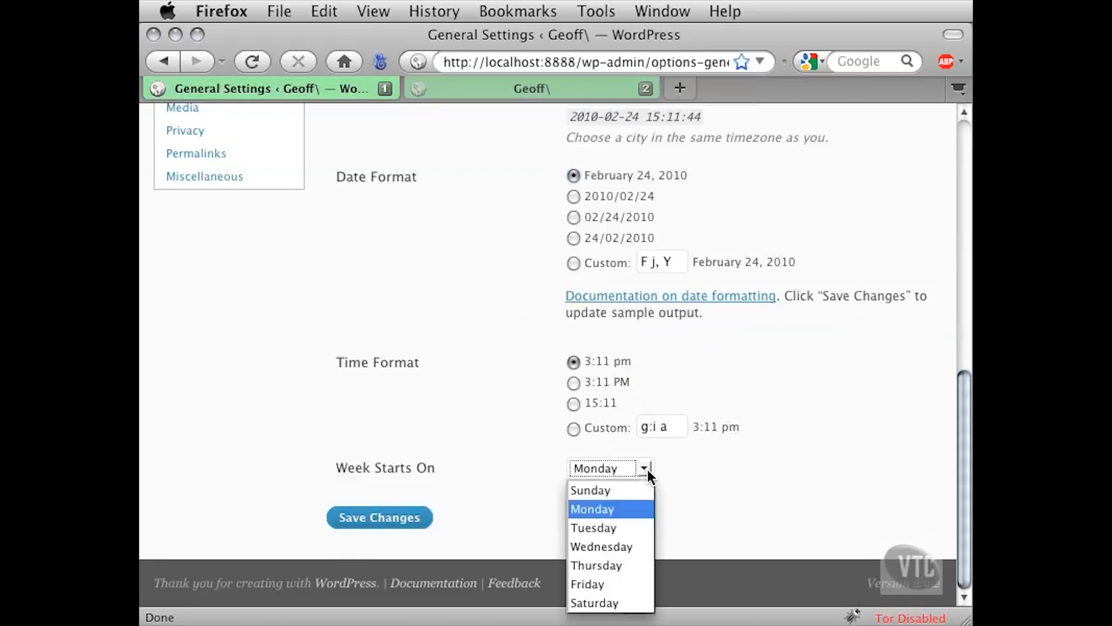
{"action": "left_click", "coordinate": [621, 510]}
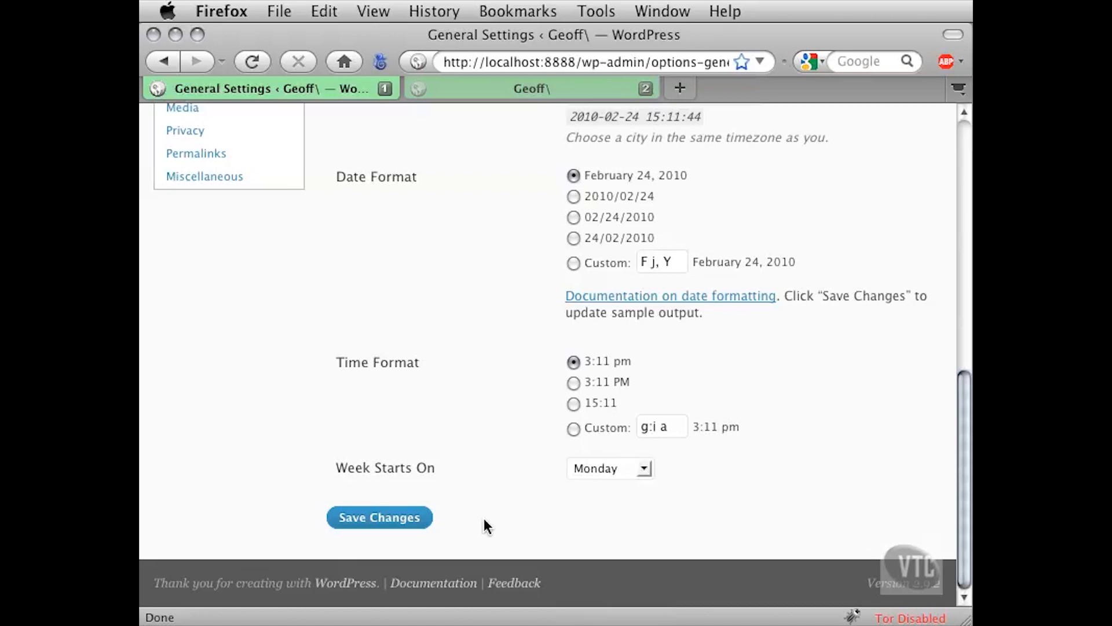
{"action": "left_click", "coordinate": [355, 523]}
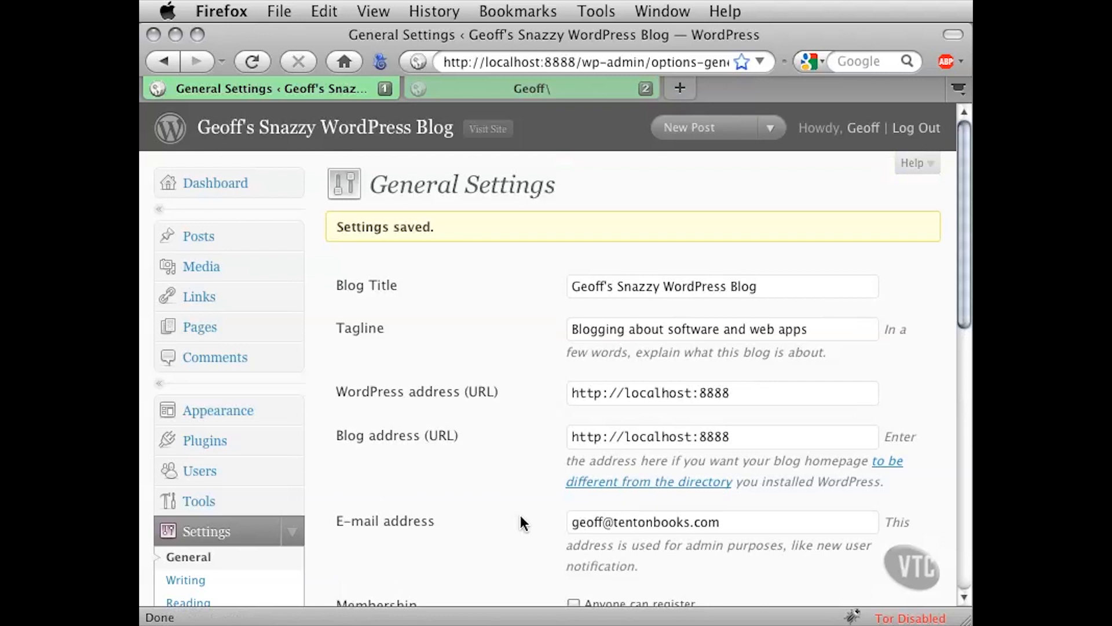
- In the privacy settings, try blocking search engines, restore blog visibility to everyone including search engines, and save the changes
{"action": "scroll", "coordinate": [380, 504], "scroll_direction": "down", "scroll_amount": 5}
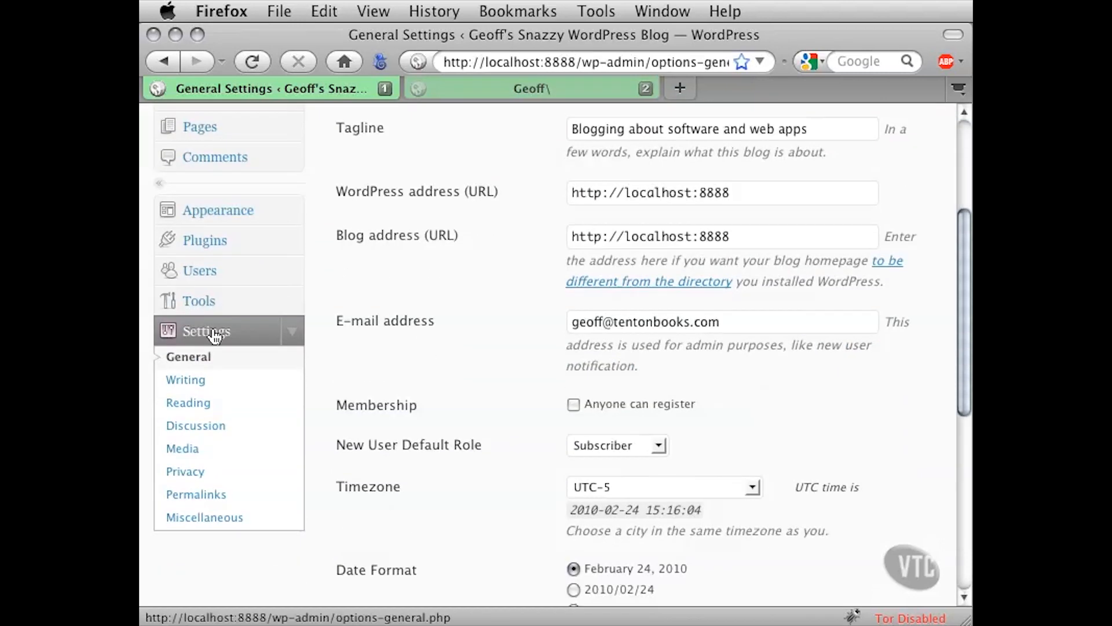
{"action": "left_click", "coordinate": [193, 475]}
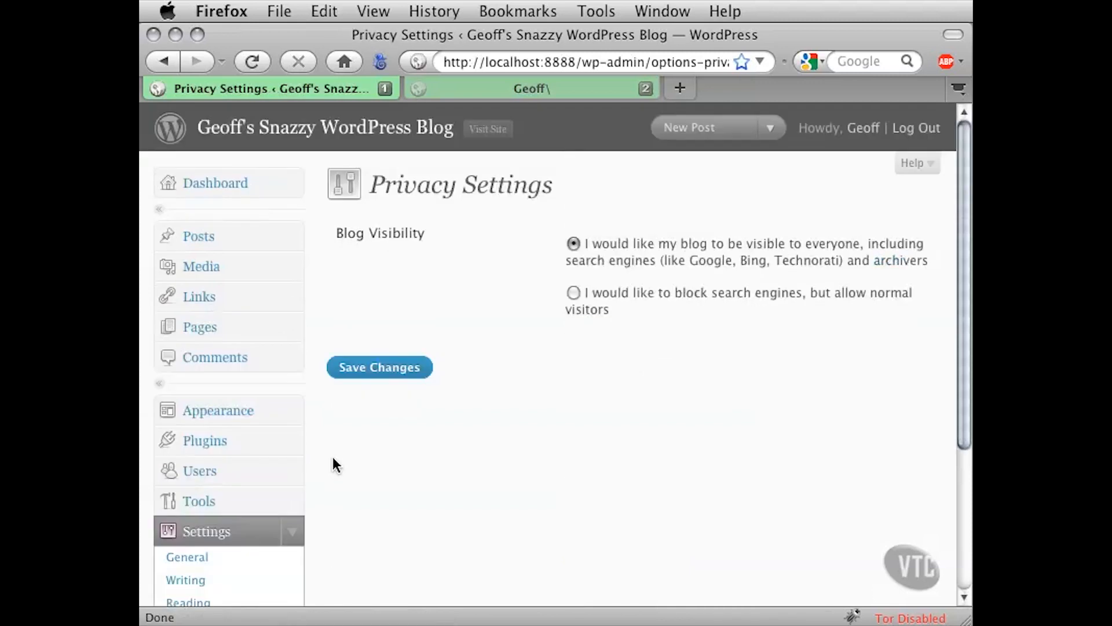
{"action": "left_click_drag", "start_coordinate": [356, 239], "coordinate": [419, 238]}
{"action": "left_click", "coordinate": [434, 237]}
{"action": "left_click", "coordinate": [573, 294]}
{"action": "left_click", "coordinate": [600, 250]}
{"action": "left_click", "coordinate": [412, 367]}
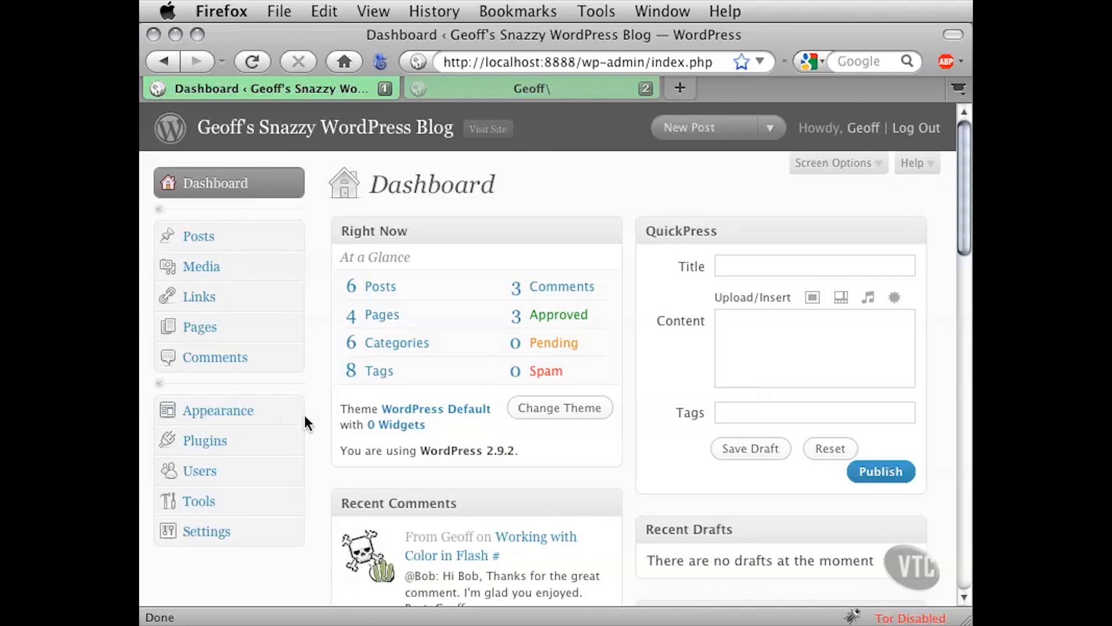
- Open the reading settings and examine what the front page displays
{"action": "left_click", "coordinate": [292, 529]}
{"action": "scroll", "coordinate": [293, 532], "scroll_direction": "down", "scroll_amount": 3}
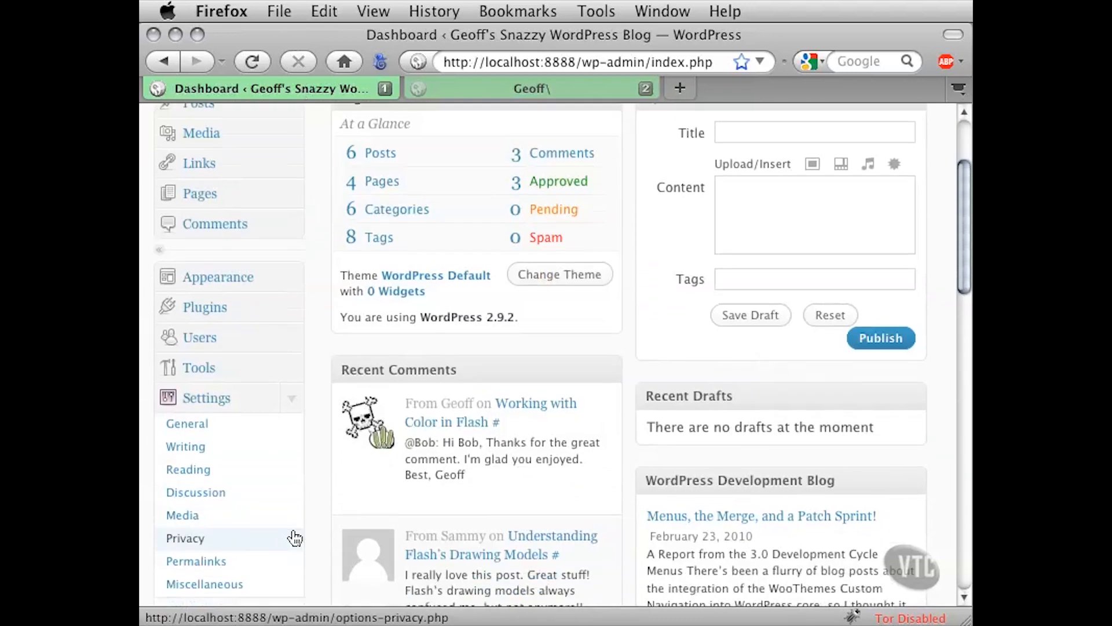
{"action": "left_click", "coordinate": [194, 474]}
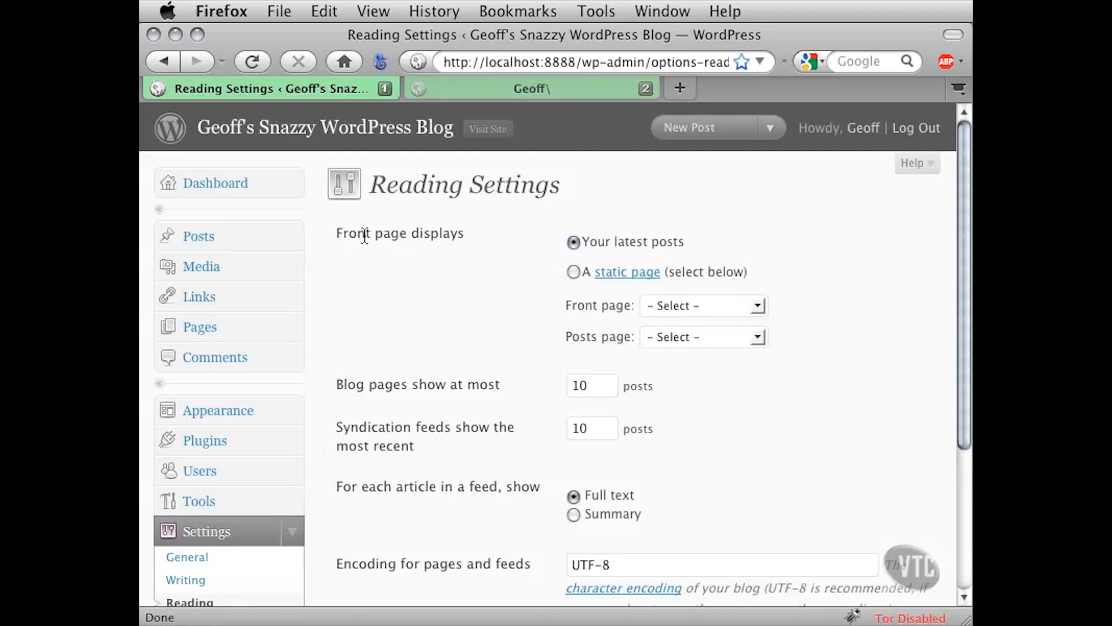
{"action": "left_click_drag", "start_coordinate": [342, 237], "coordinate": [354, 269]}
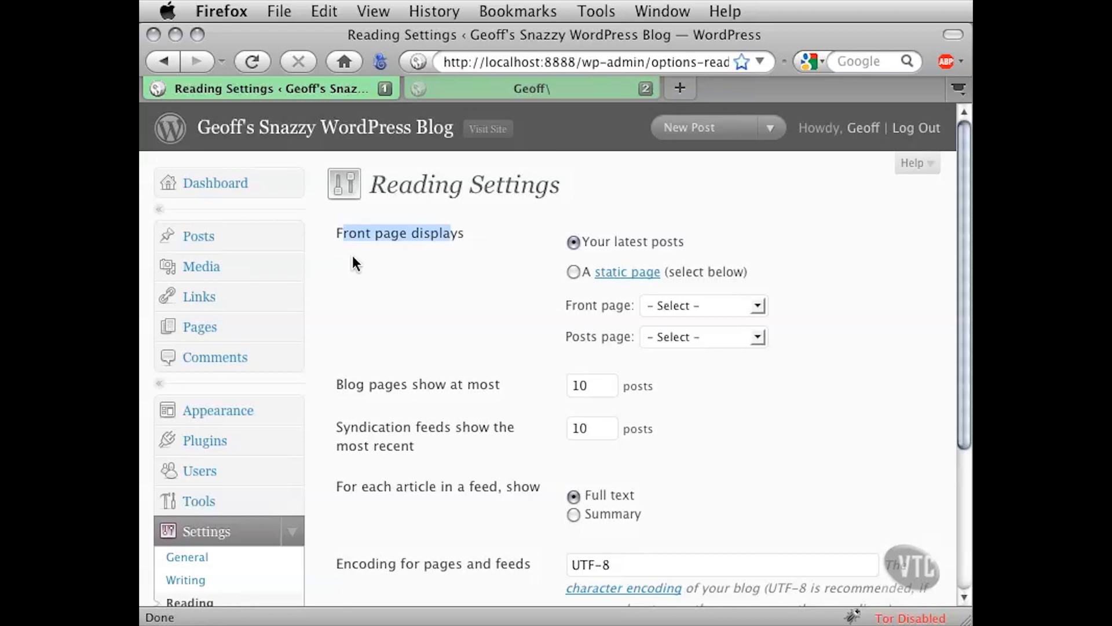
{"action": "left_click", "coordinate": [641, 255]}
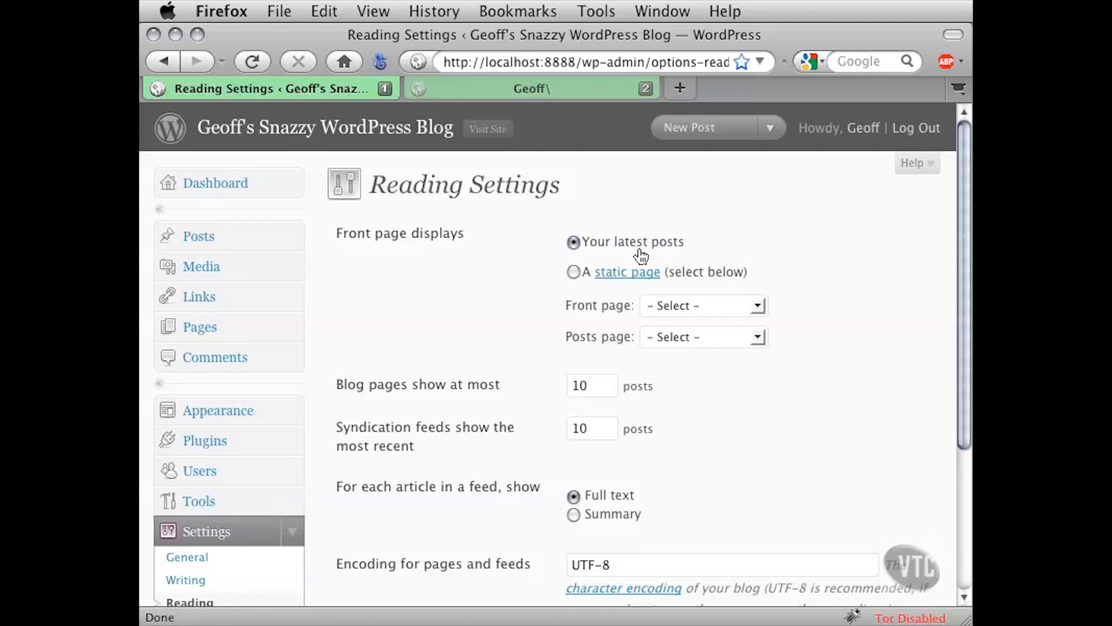
- Try a static page as the front page, look through the Front page and Posts page choices, and switch back to the latest posts
{"action": "left_click", "coordinate": [574, 272]}
{"action": "left_click", "coordinate": [755, 307]}
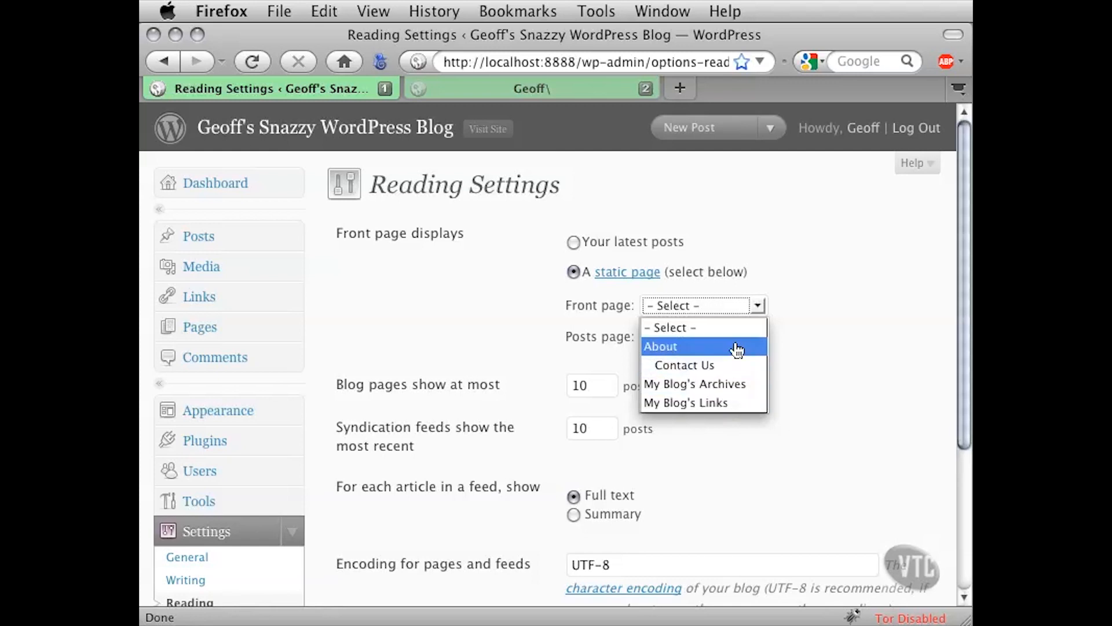
{"action": "left_click", "coordinate": [807, 303]}
{"action": "left_click_drag", "start_coordinate": [559, 305], "coordinate": [623, 315]}
{"action": "left_click", "coordinate": [559, 350]}
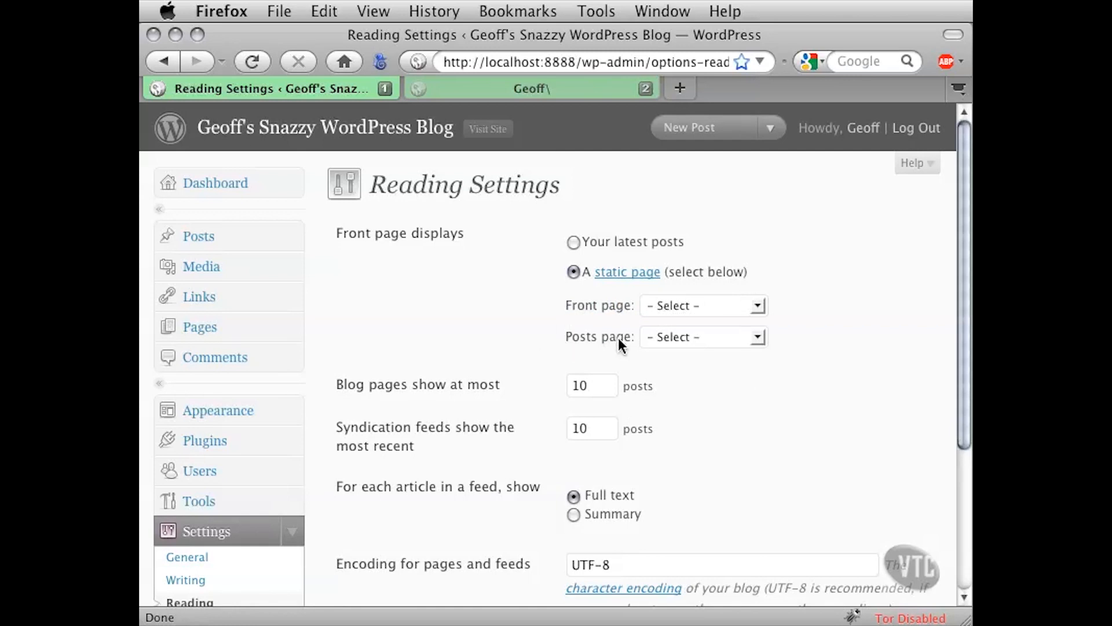
{"action": "left_click", "coordinate": [758, 338]}
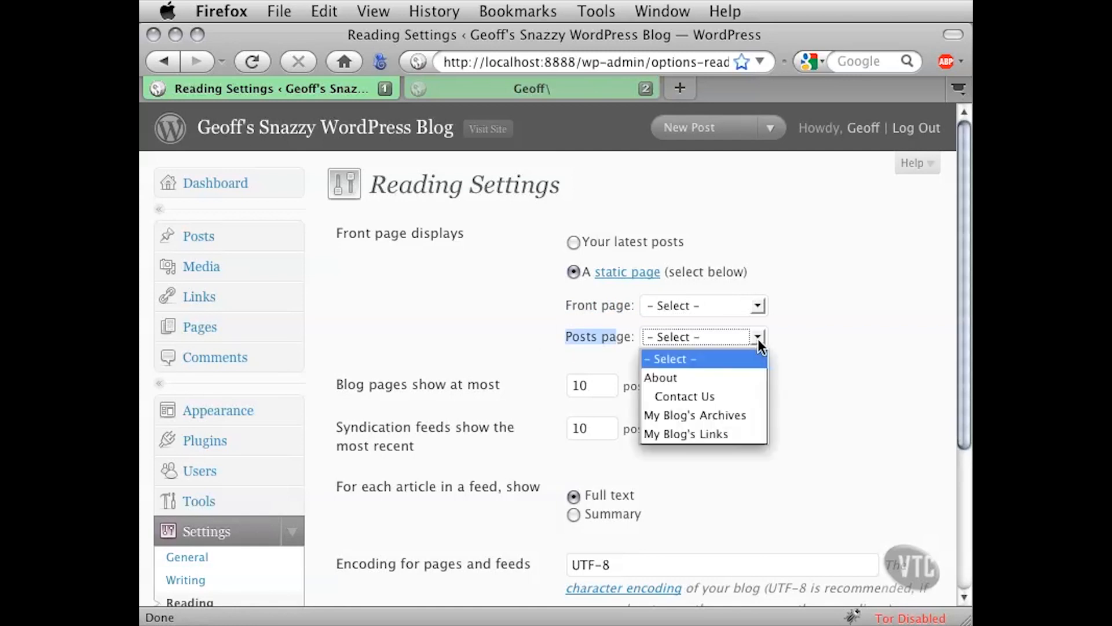
{"action": "left_click", "coordinate": [758, 339]}
{"action": "left_click", "coordinate": [533, 302]}
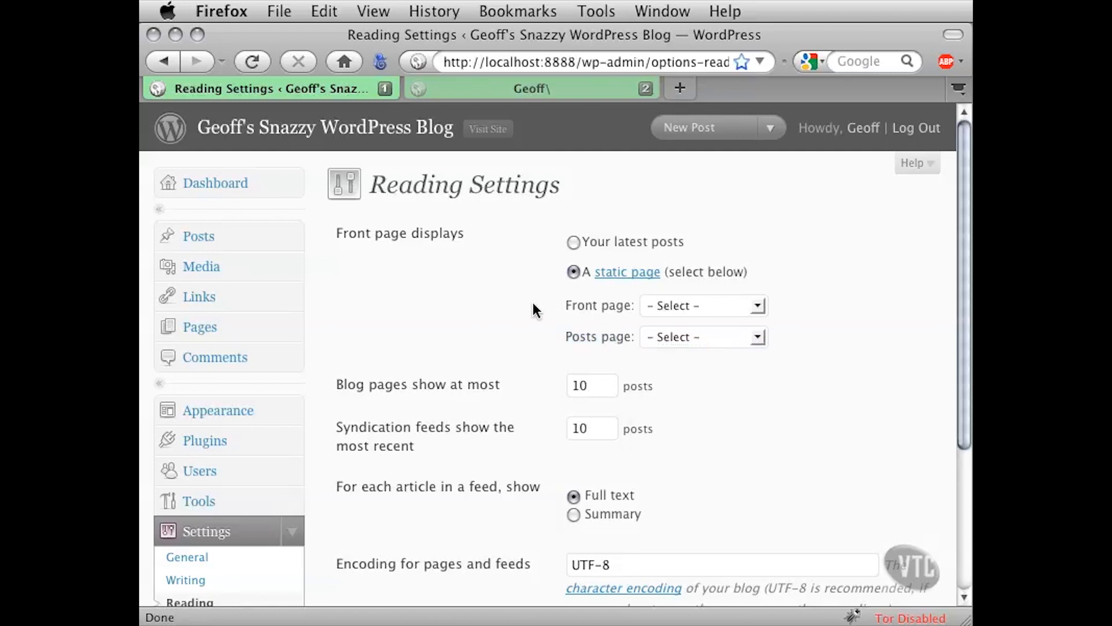
{"action": "left_click", "coordinate": [573, 242]}
- Examine the limit on how many posts blog pages show
{"action": "left_click", "coordinate": [505, 256]}
{"action": "scroll", "coordinate": [502, 250], "scroll_direction": "down", "scroll_amount": 5}
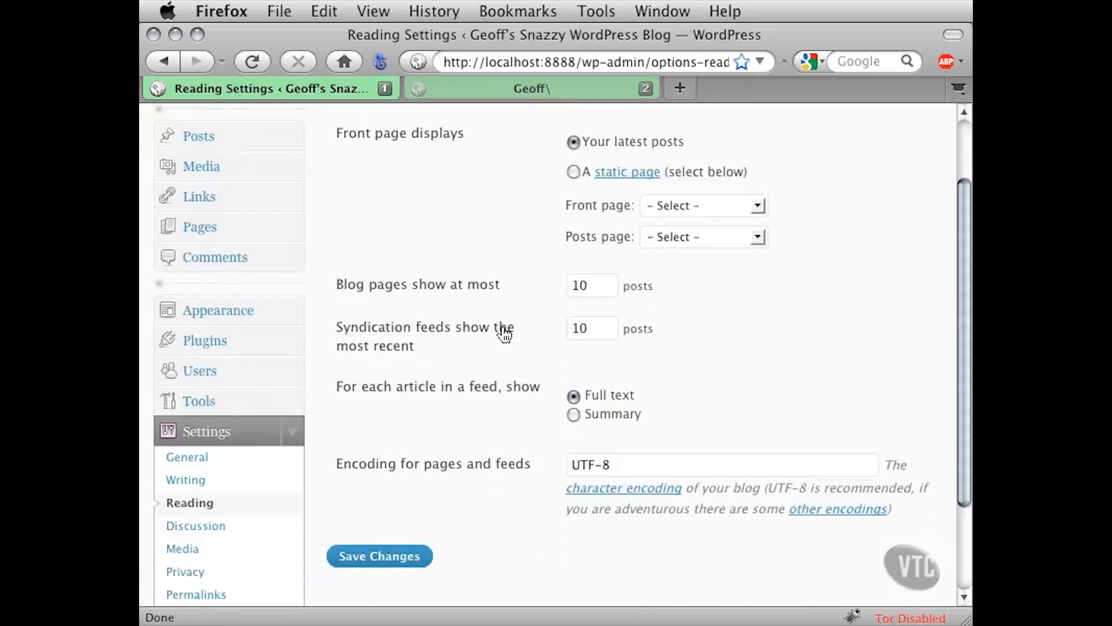
{"action": "scroll", "coordinate": [502, 325], "scroll_direction": "down", "scroll_amount": 1}
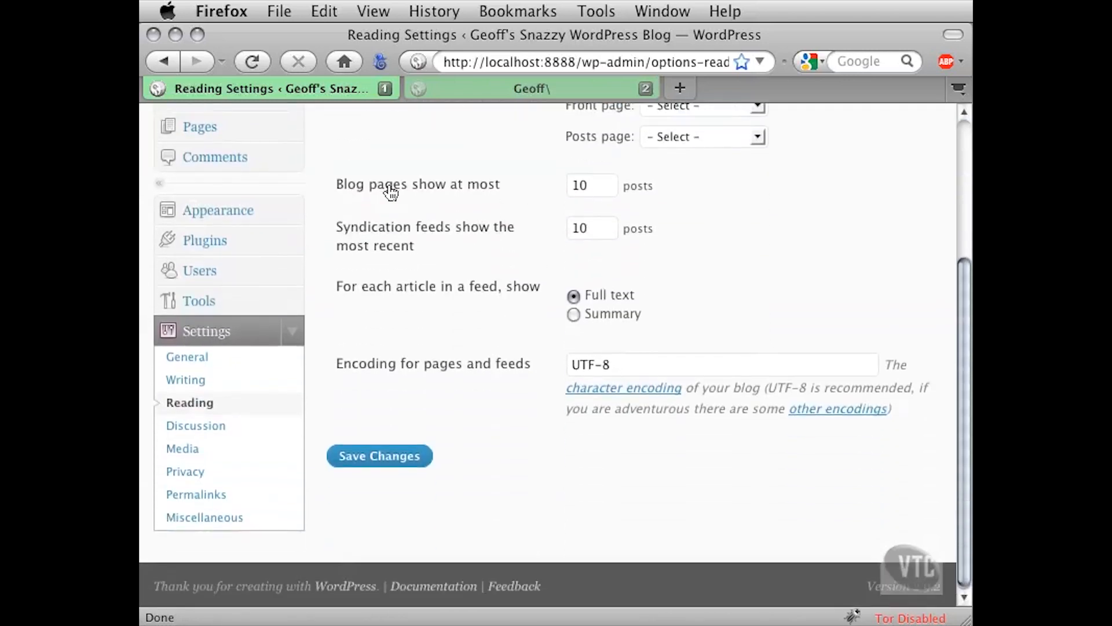
{"action": "double_click", "coordinate": [599, 186]}
{"action": "left_click", "coordinate": [594, 186]}
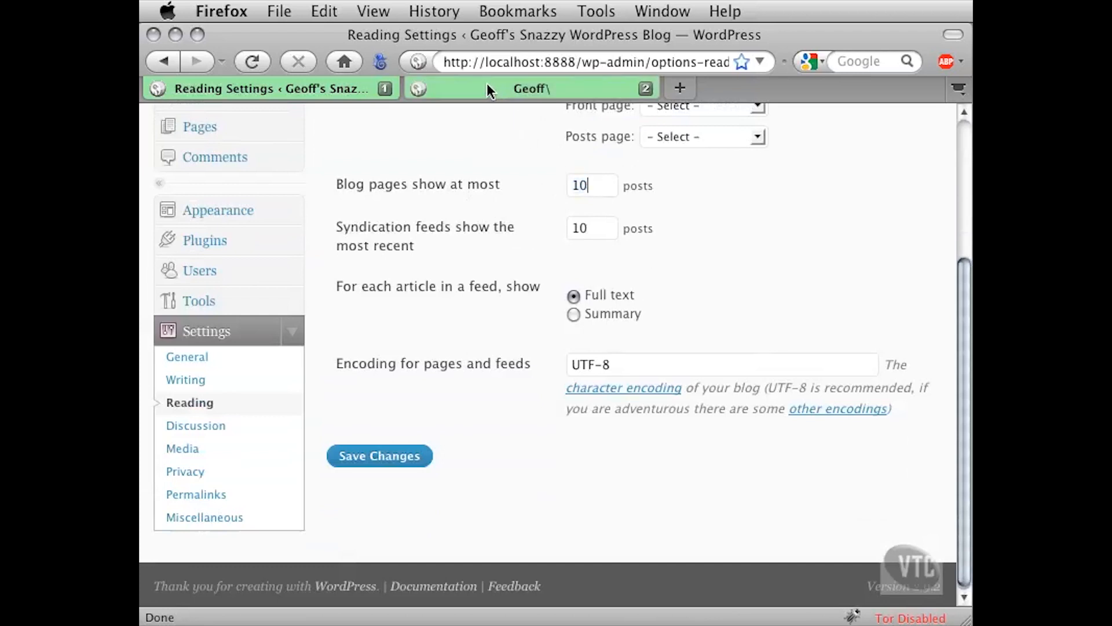
- Look through the posts listed on the public site's home page, and return to the blog pages post limit in Reading Settings
{"action": "left_click", "coordinate": [544, 88]}
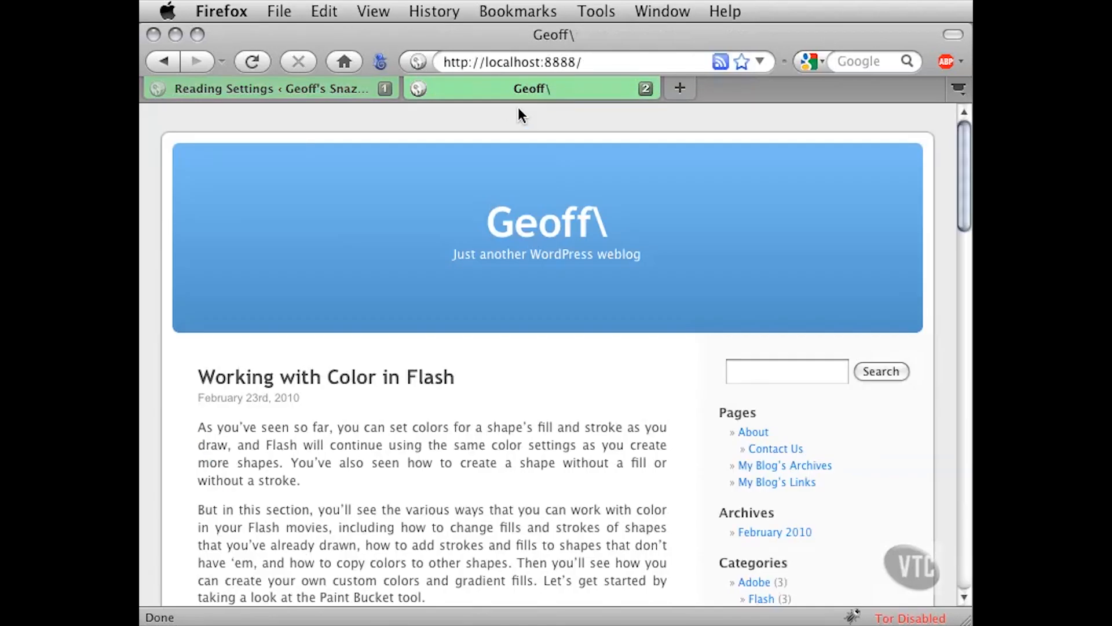
{"action": "left_click_drag", "start_coordinate": [959, 127], "coordinate": [945, 183]}
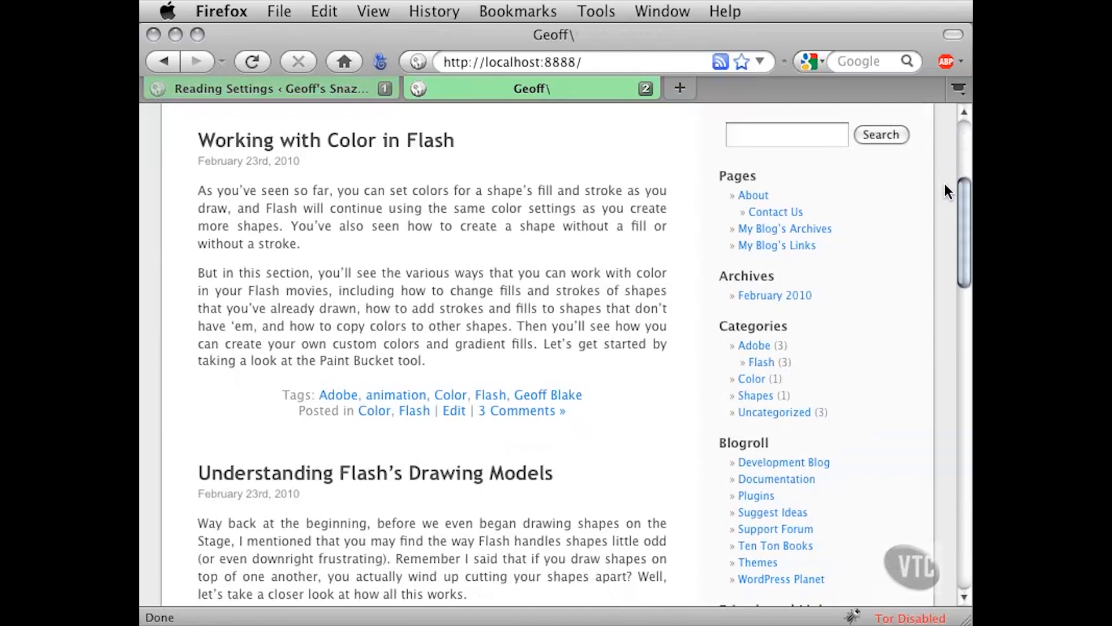
{"action": "left_click_drag", "start_coordinate": [183, 125], "coordinate": [351, 327]}
{"action": "left_click", "coordinate": [156, 376]}
{"action": "scroll", "coordinate": [167, 371], "scroll_direction": "down", "scroll_amount": 8}
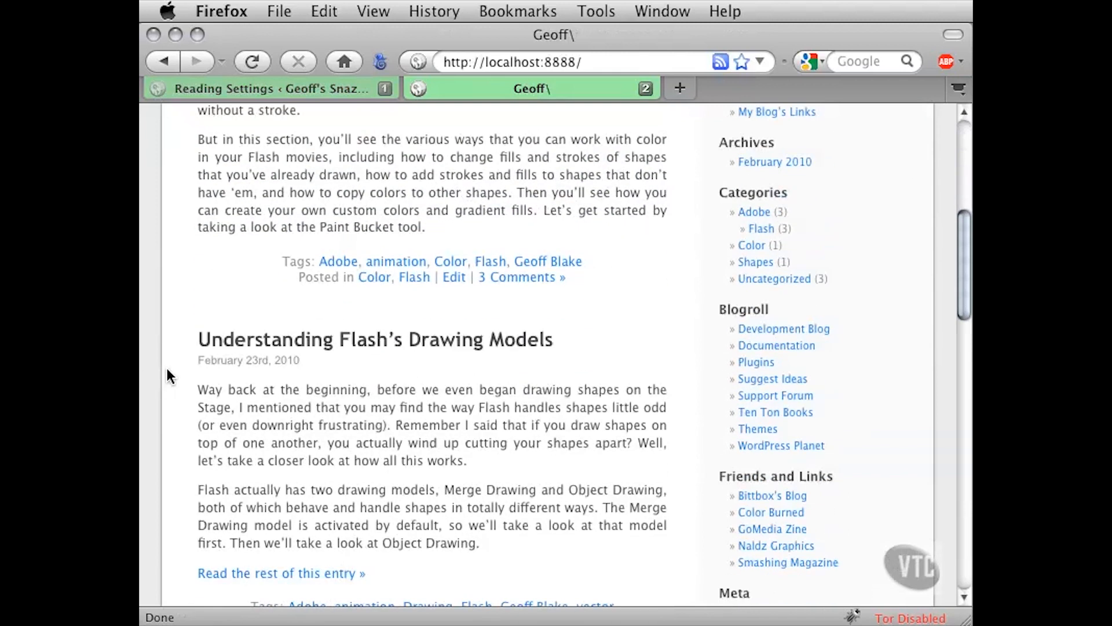
{"action": "left_click_drag", "start_coordinate": [182, 234], "coordinate": [238, 422]}
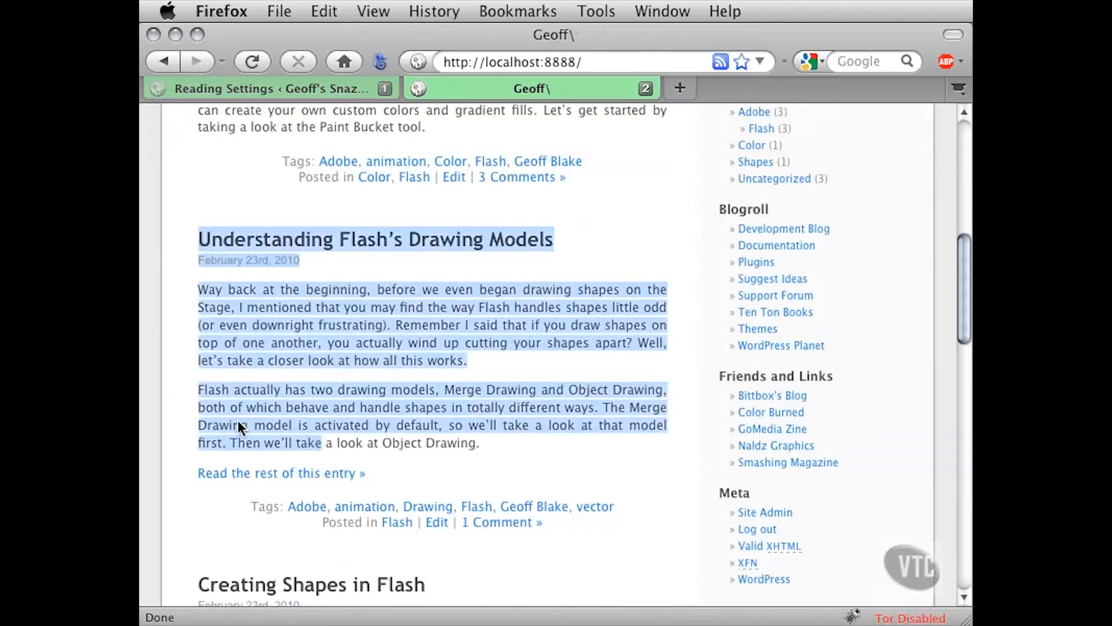
{"action": "left_click", "coordinate": [182, 397]}
{"action": "scroll", "coordinate": [183, 391], "scroll_direction": "up", "scroll_amount": 10}
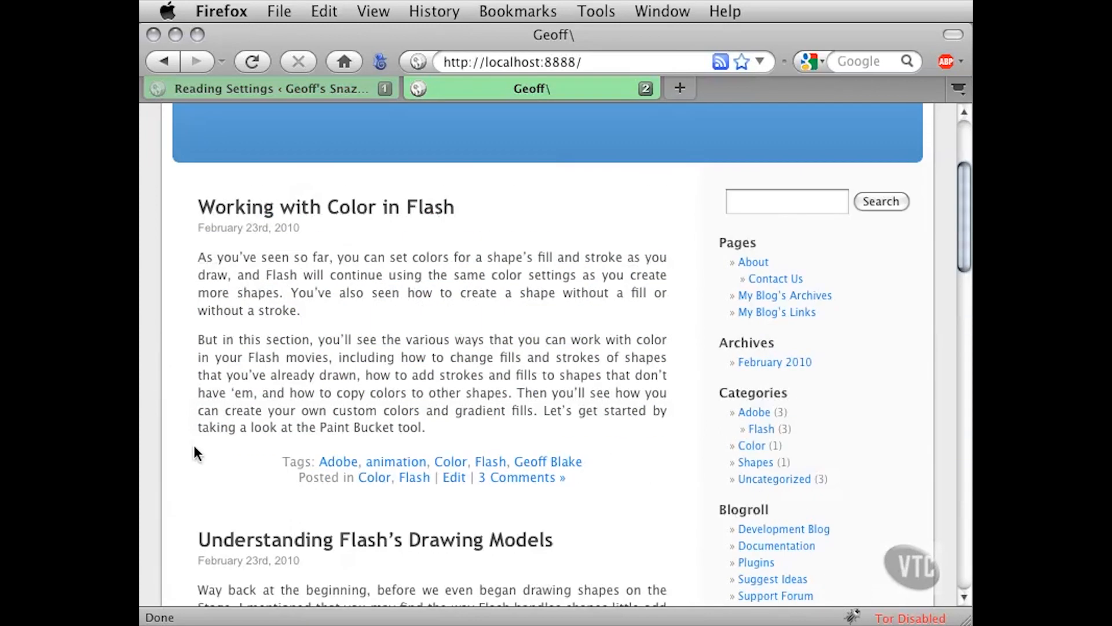
{"action": "scroll", "coordinate": [193, 444], "scroll_direction": "down", "scroll_amount": 11}
{"action": "scroll", "coordinate": [194, 445], "scroll_direction": "down", "scroll_amount": 15}
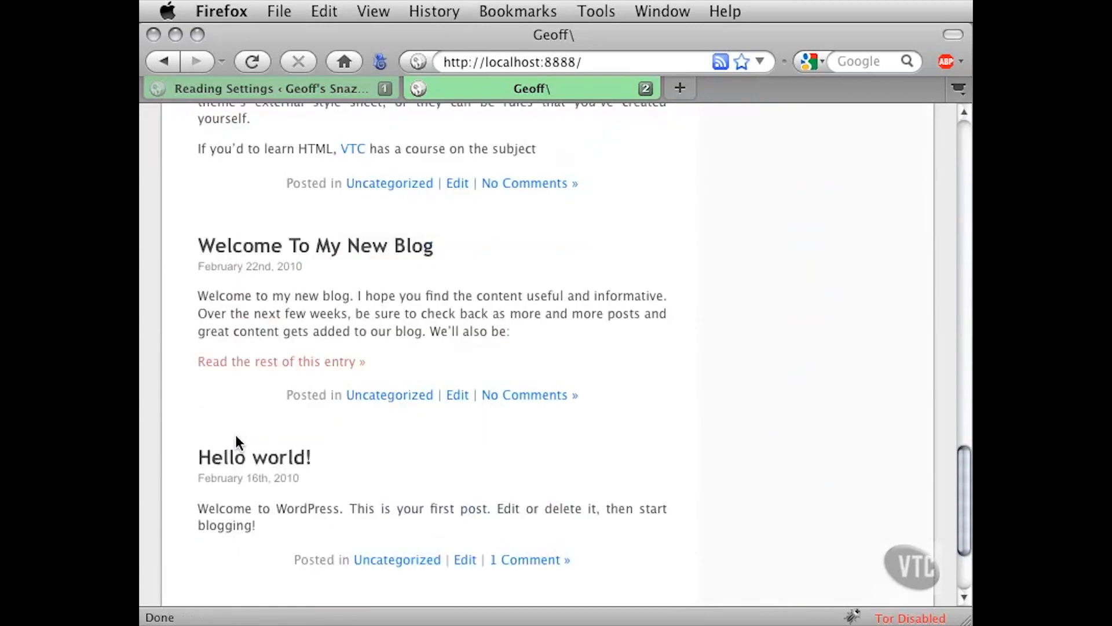
{"action": "scroll", "coordinate": [520, 427], "scroll_direction": "up", "scroll_amount": 20}
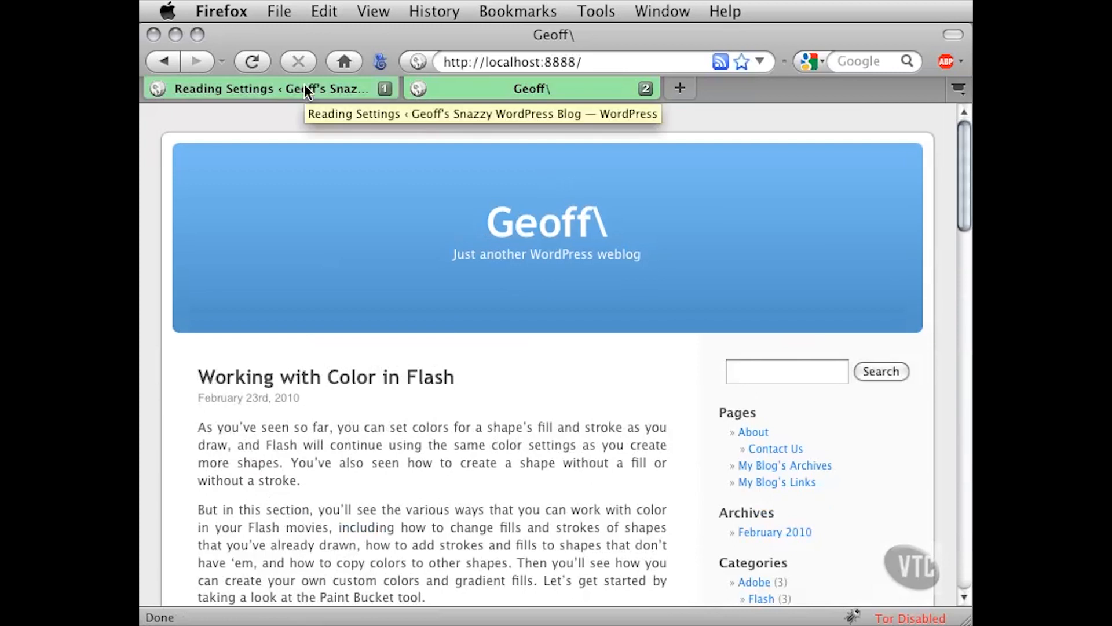
{"action": "left_click", "coordinate": [304, 85]}
{"action": "left_click_drag", "start_coordinate": [590, 184], "coordinate": [556, 184]}
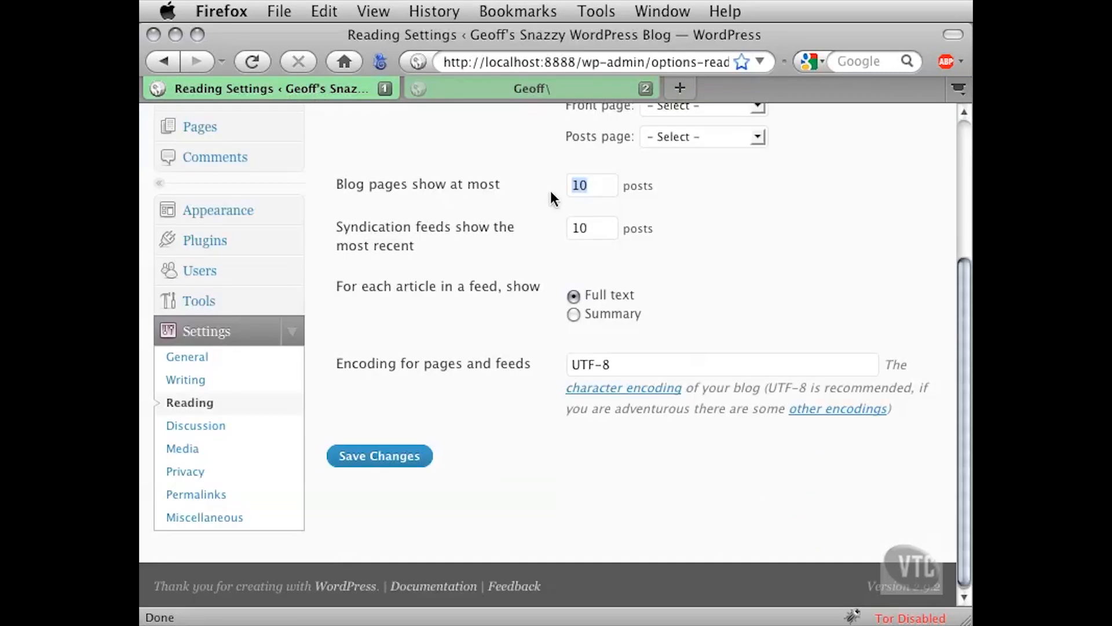
- Set the blog pages to show at most 4 posts and save the reading settings
{"action": "type", "text": "4"}
{"action": "key", "text": "Escape"}
{"action": "left_click", "coordinate": [418, 449]}
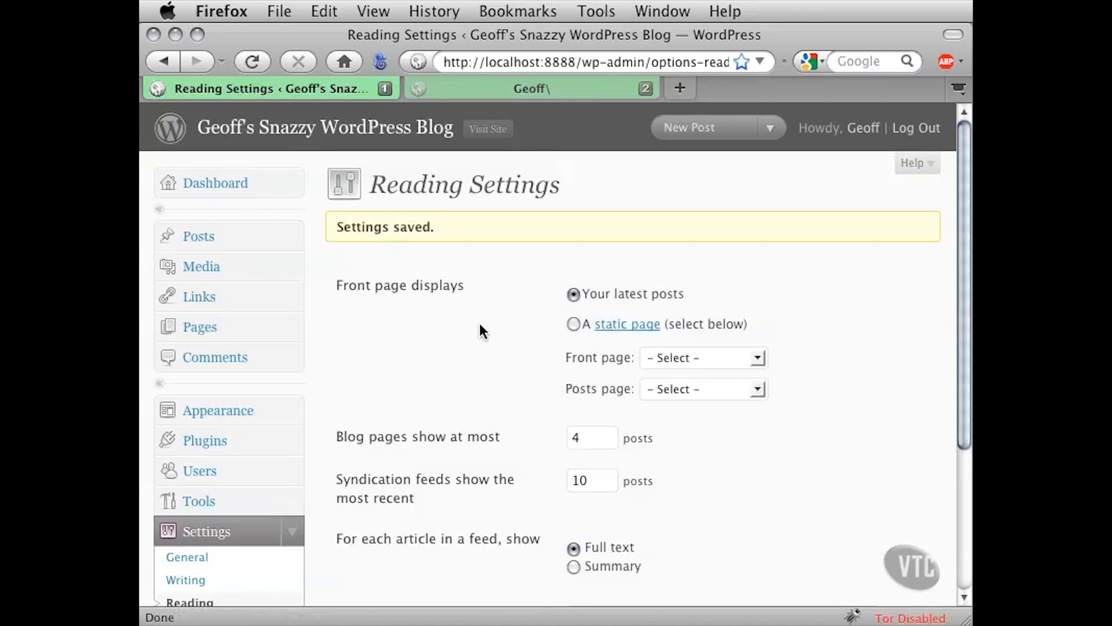
- Reload the public site's home page and examine the blog title and tagline in its header
{"action": "left_click", "coordinate": [461, 91]}
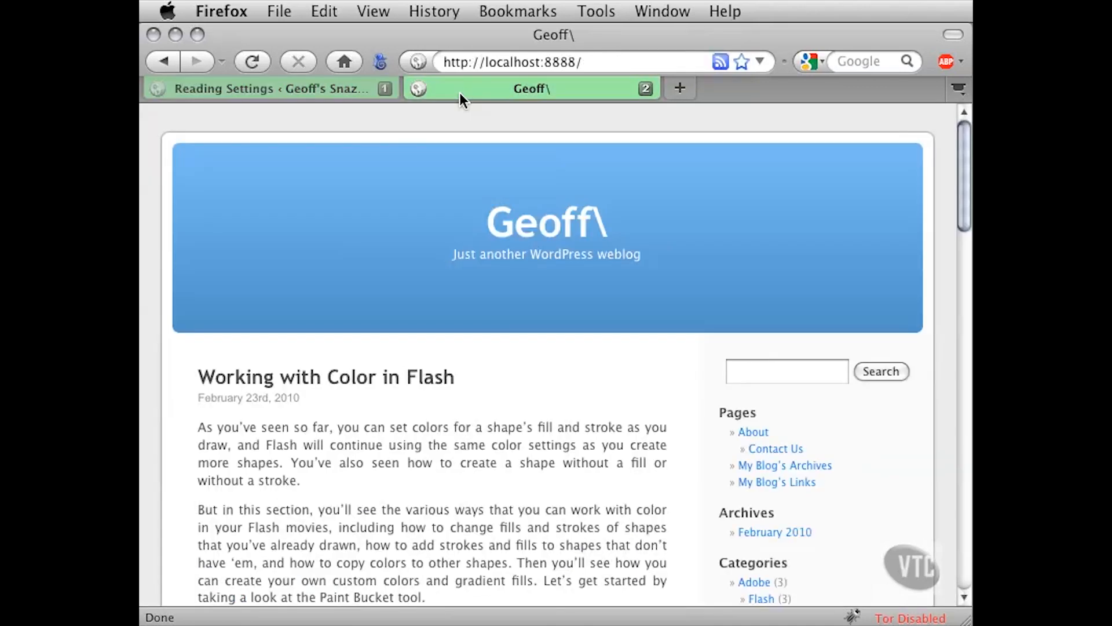
{"action": "key", "text": "super+r"}
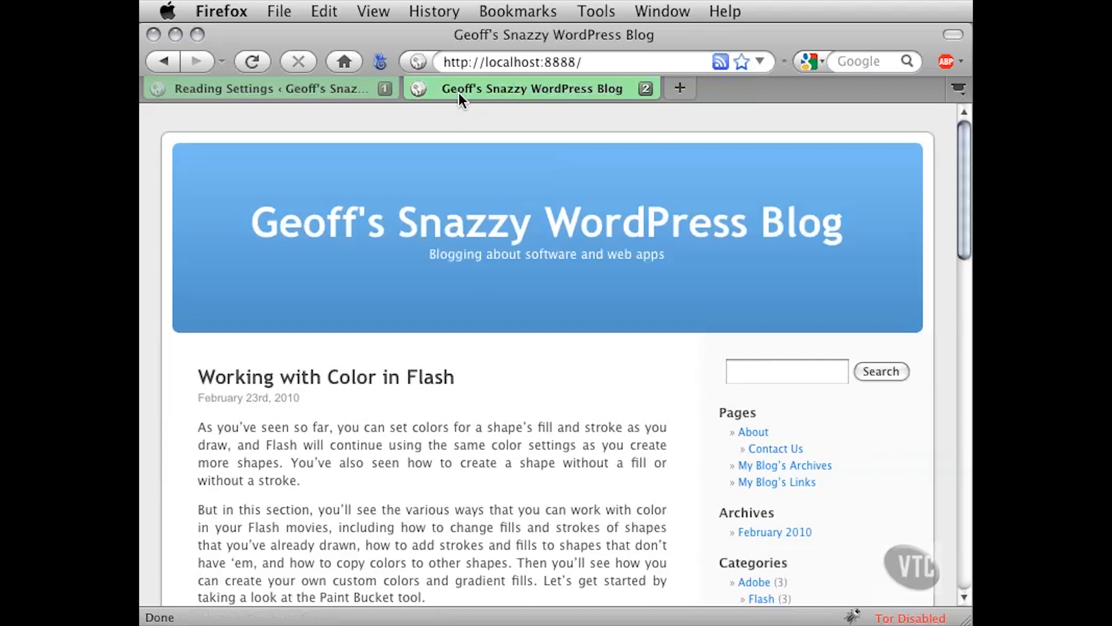
{"action": "left_click_drag", "start_coordinate": [224, 225], "coordinate": [881, 231]}
{"action": "left_click", "coordinate": [432, 268]}
{"action": "left_click_drag", "start_coordinate": [424, 259], "coordinate": [685, 259]}
{"action": "left_click", "coordinate": [458, 264]}
- Look through the posts on the public home page, then open the older entries and examine them
{"action": "scroll", "coordinate": [192, 392], "scroll_direction": "down", "scroll_amount": 5}
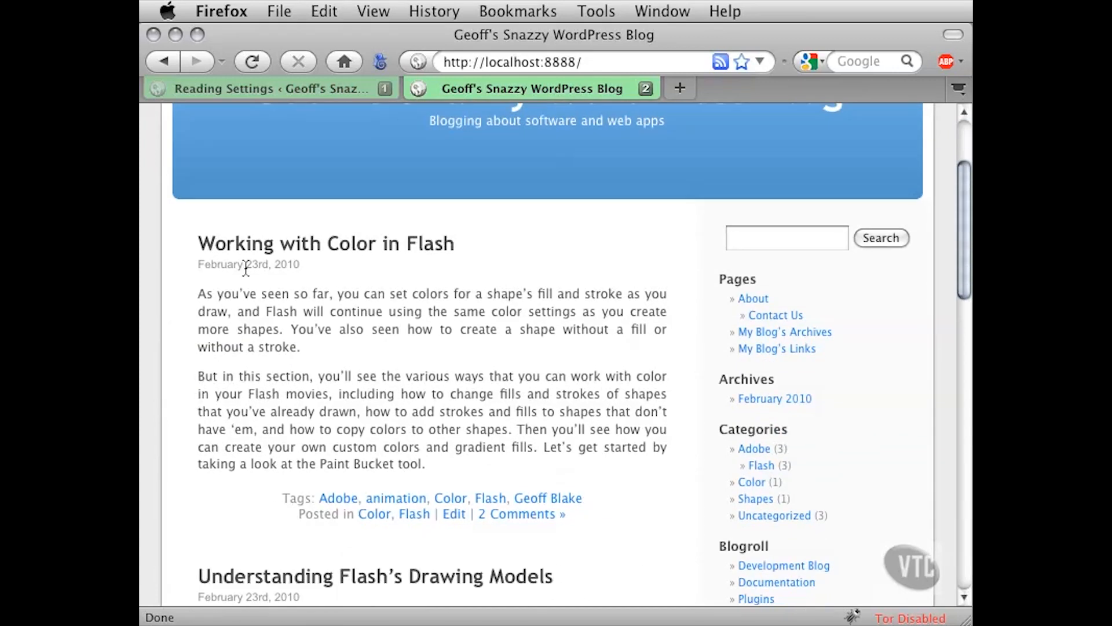
{"action": "scroll", "coordinate": [174, 423], "scroll_direction": "down", "scroll_amount": 20}
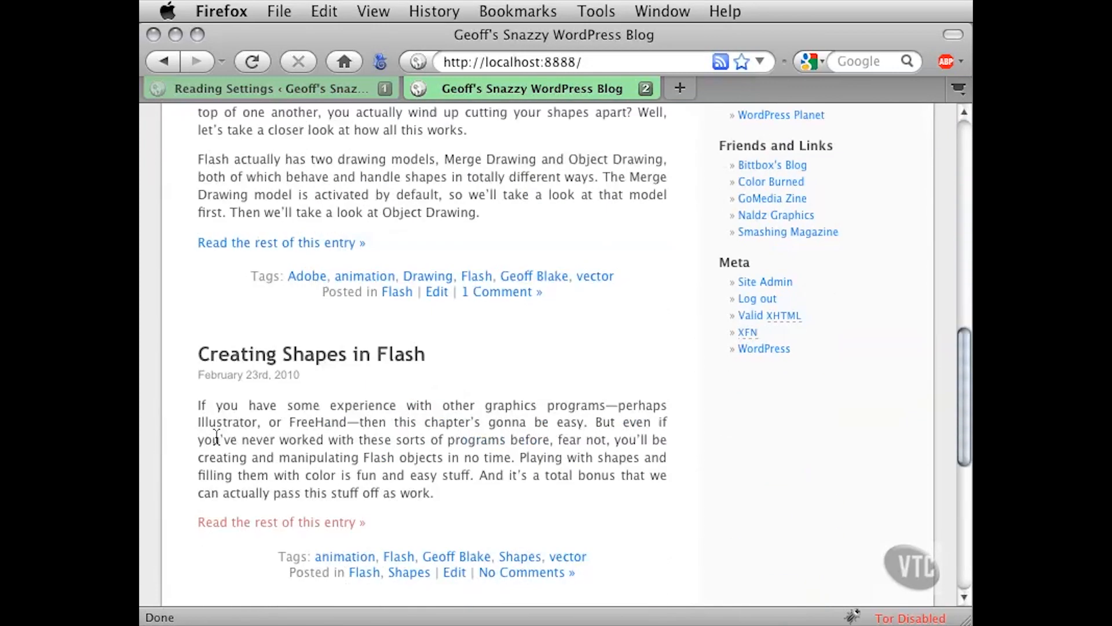
{"action": "scroll", "coordinate": [232, 443], "scroll_direction": "down", "scroll_amount": 5}
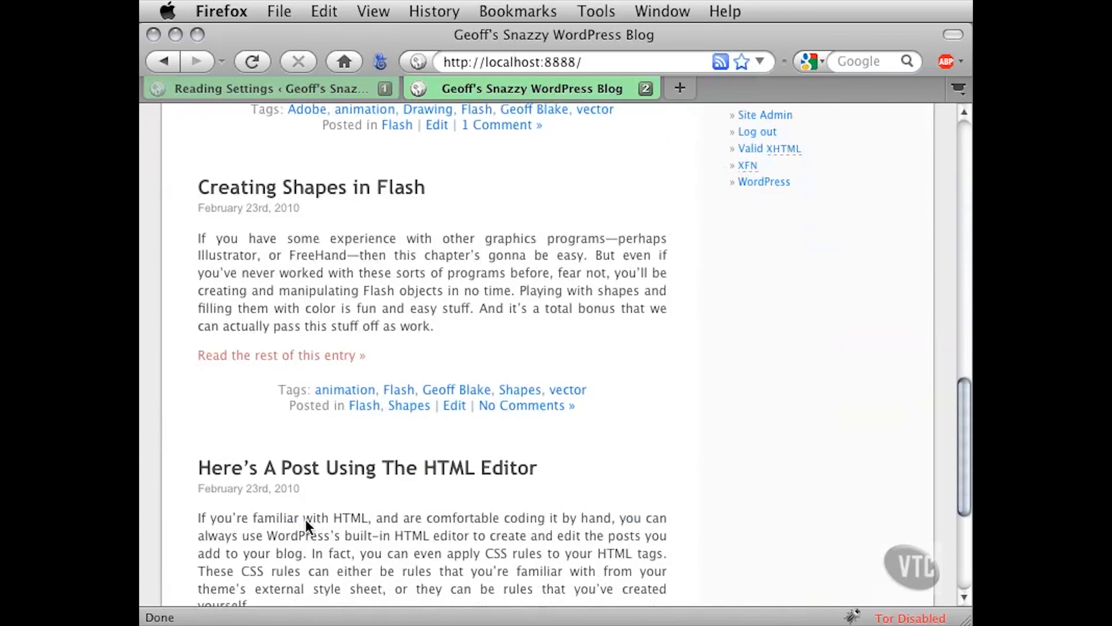
{"action": "scroll", "coordinate": [272, 509], "scroll_direction": "down", "scroll_amount": 9}
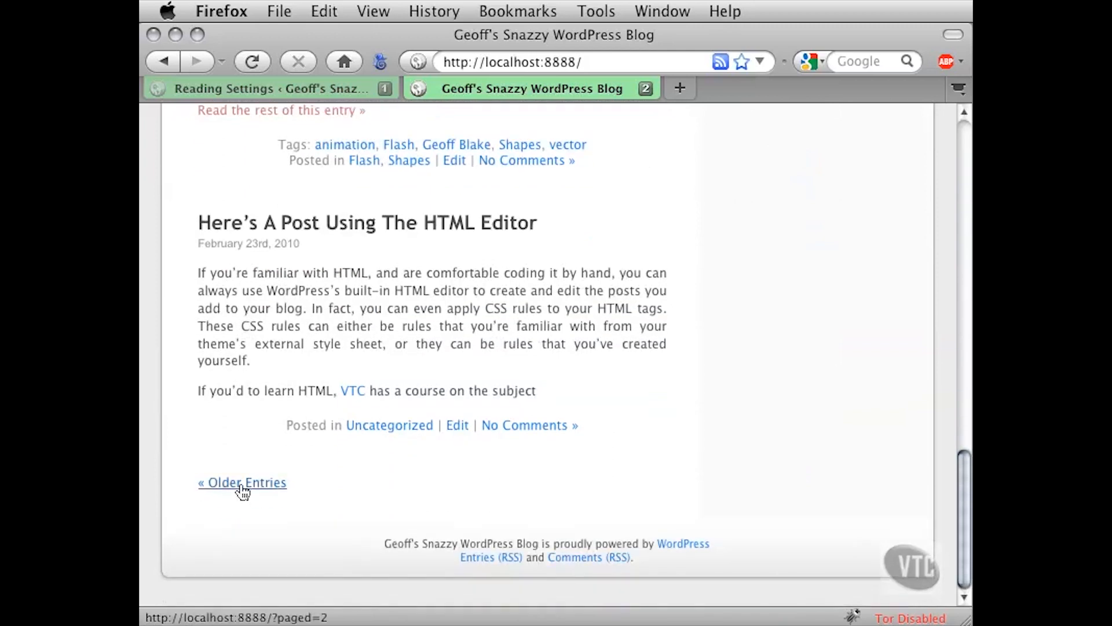
{"action": "left_click", "coordinate": [252, 491]}
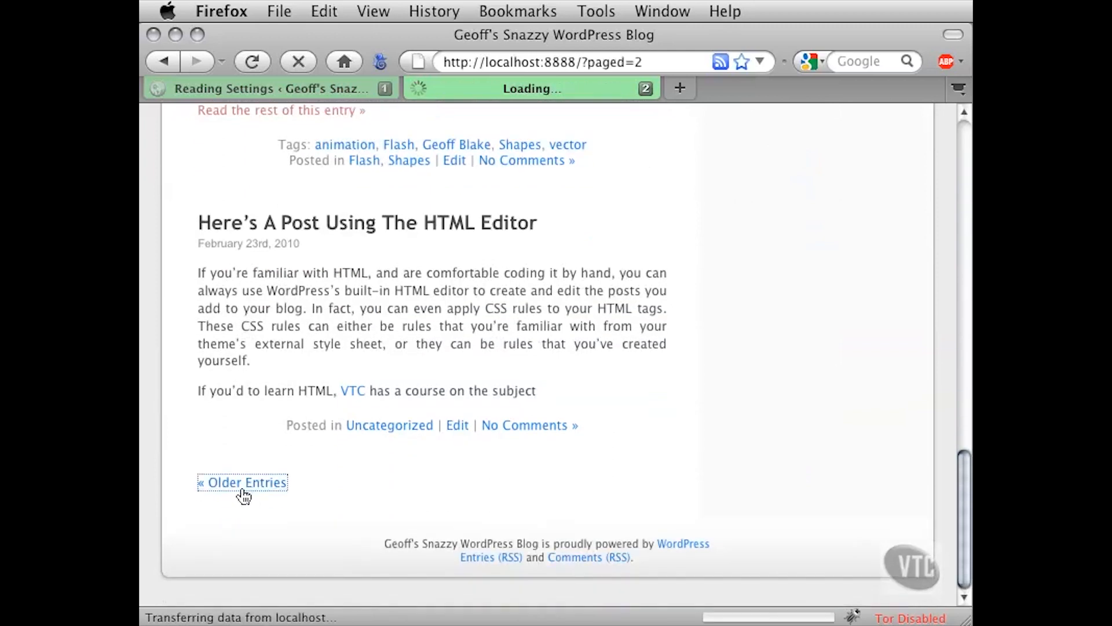
{"action": "scroll", "coordinate": [226, 497], "scroll_direction": "down", "scroll_amount": 4}
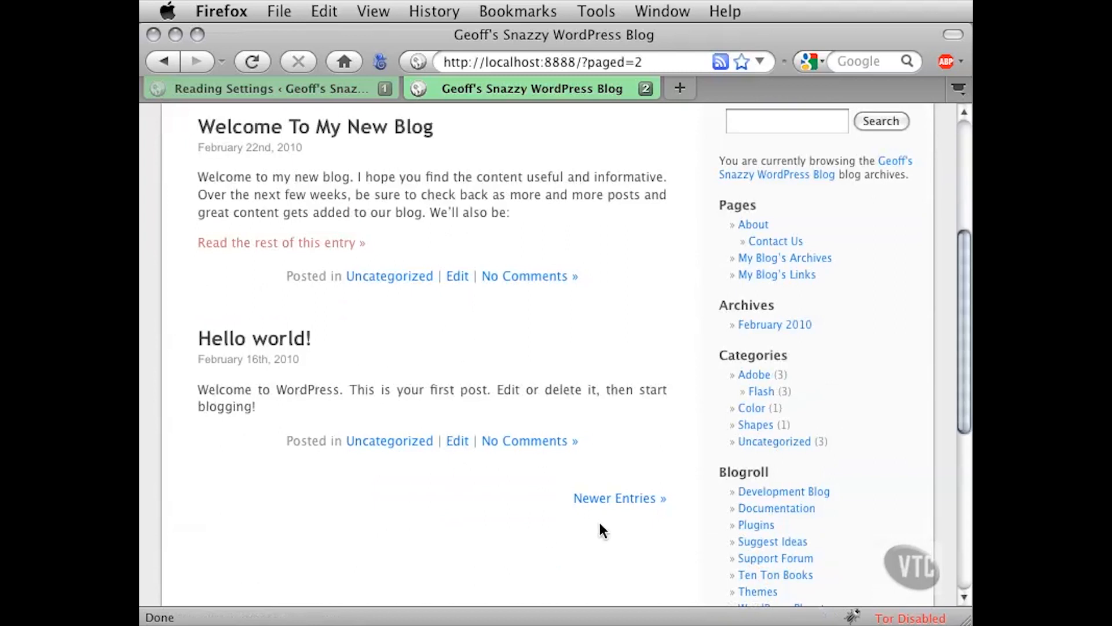
- Go back to the newer entries and look over the posts on the home page again
{"action": "left_click", "coordinate": [586, 499]}
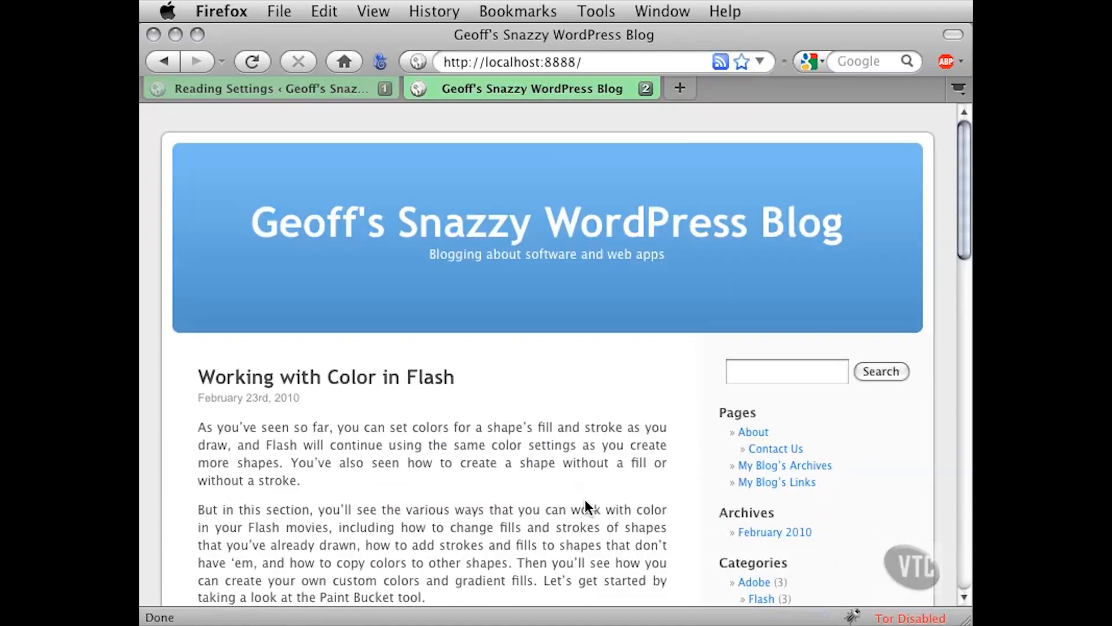
{"action": "scroll", "coordinate": [368, 450], "scroll_direction": "down", "scroll_amount": 10}
{"action": "scroll", "coordinate": [368, 451], "scroll_direction": "down", "scroll_amount": 20}
{"action": "scroll", "coordinate": [368, 450], "scroll_direction": "up", "scroll_amount": 20}
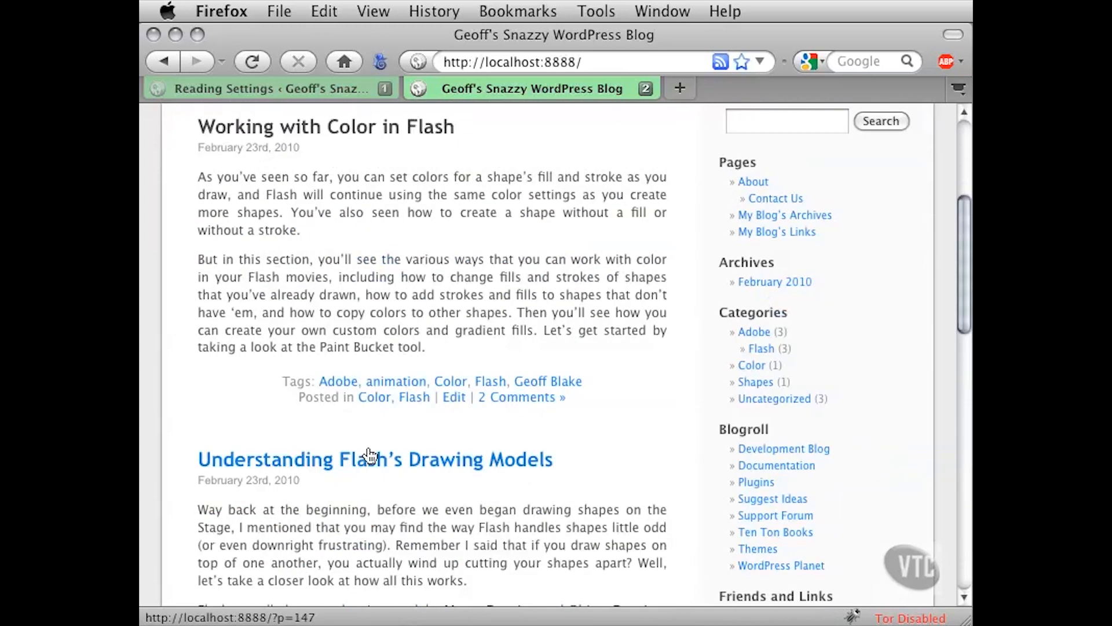
{"action": "scroll", "coordinate": [369, 456], "scroll_direction": "up", "scroll_amount": 9}
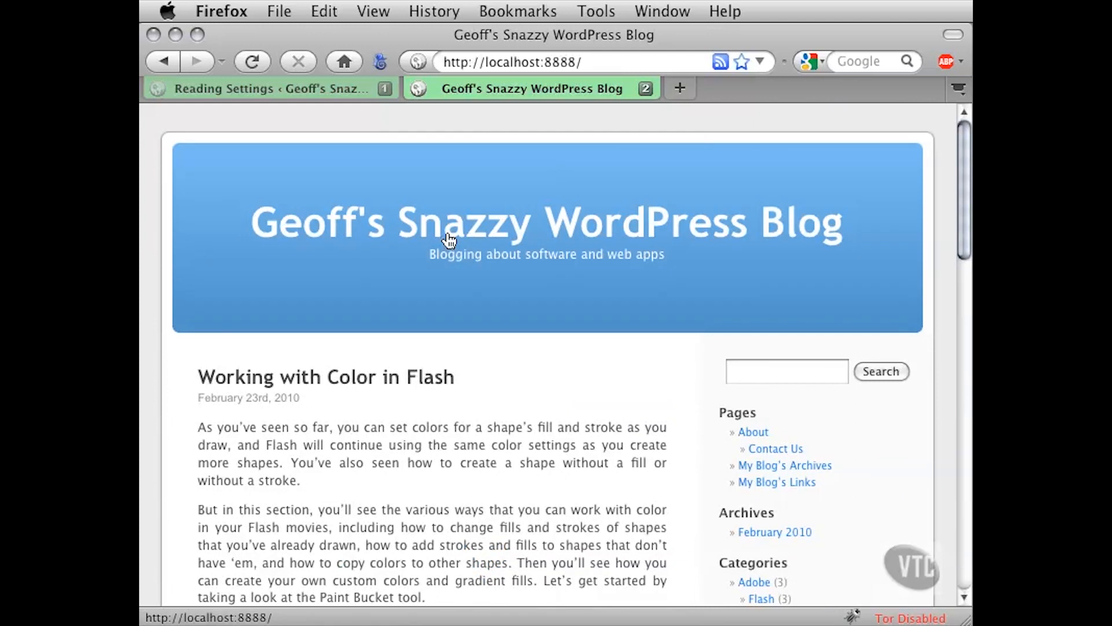
- Return to Reading Settings and set the blog pages to show at most 10 posts
{"action": "left_click", "coordinate": [325, 90]}
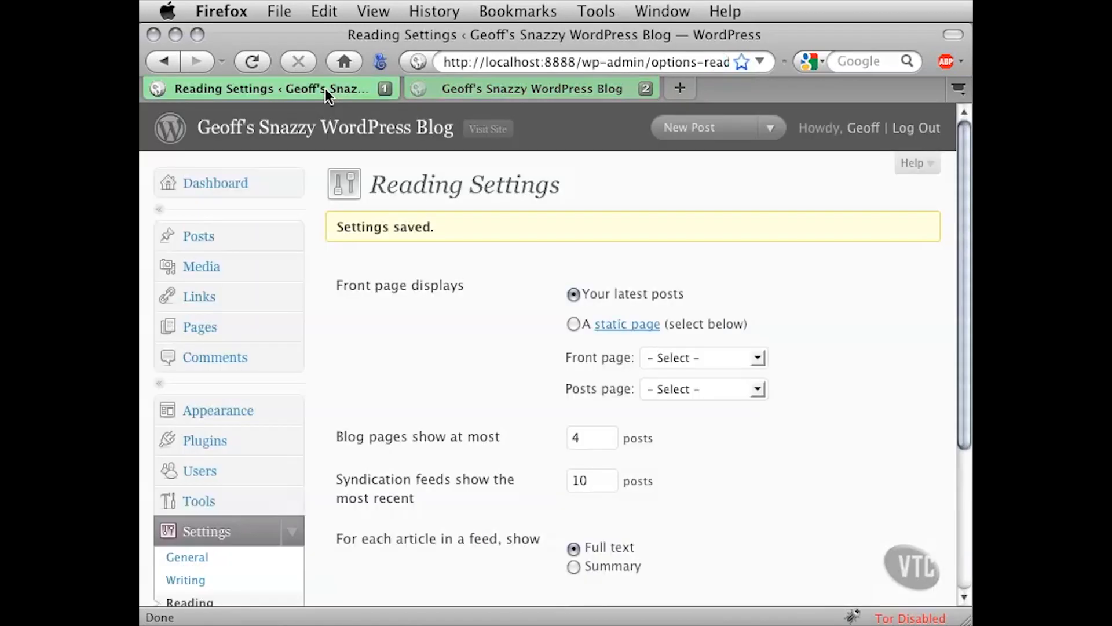
{"action": "left_click_drag", "start_coordinate": [408, 189], "coordinate": [568, 186]}
{"action": "left_click", "coordinate": [507, 303]}
{"action": "scroll", "coordinate": [516, 405], "scroll_direction": "down", "scroll_amount": 3}
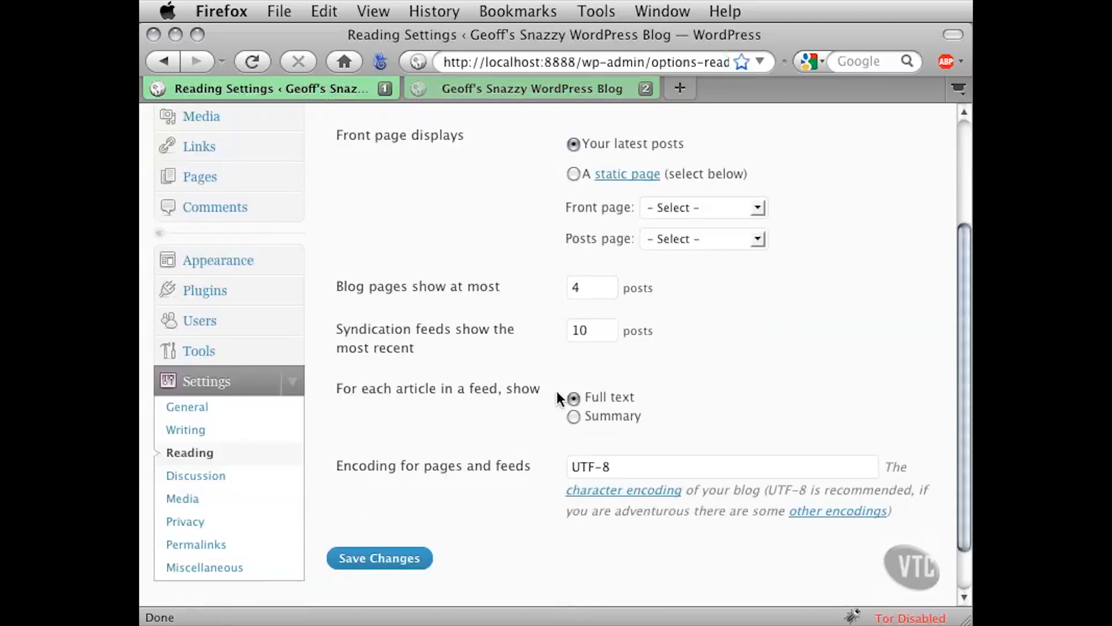
{"action": "double_click", "coordinate": [576, 287]}
{"action": "type", "text": "10"}
- Try Summary for each article in a feed, switch back to Full text, and save the reading settings
{"action": "scroll", "coordinate": [491, 437], "scroll_direction": "down", "scroll_amount": 2}
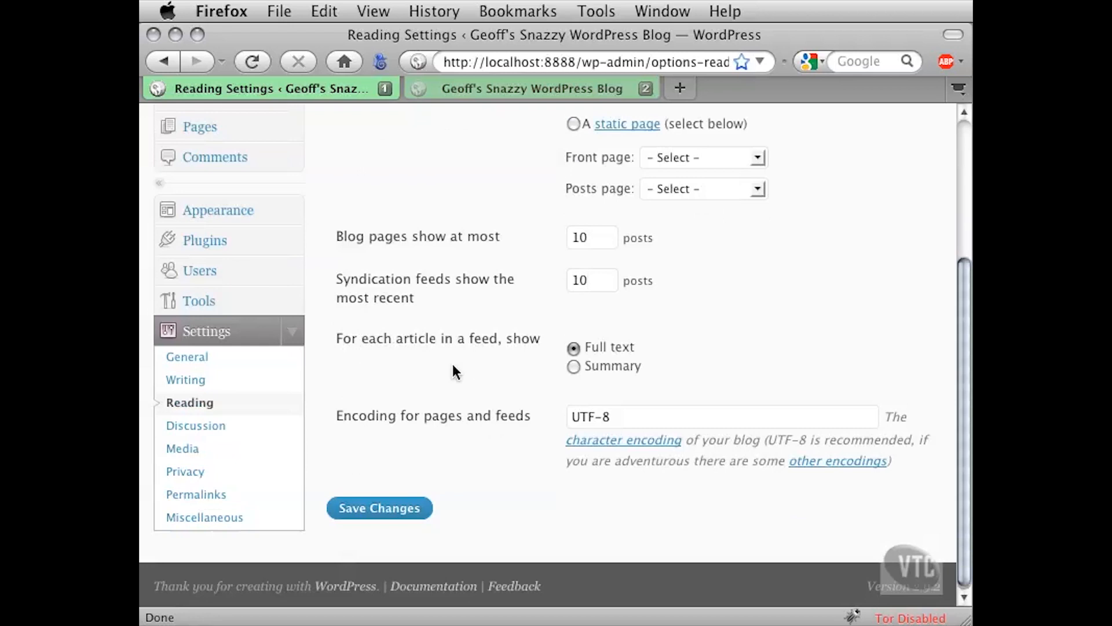
{"action": "double_click", "coordinate": [473, 339]}
{"action": "left_click", "coordinate": [523, 342]}
{"action": "left_click", "coordinate": [574, 366]}
{"action": "left_click", "coordinate": [607, 349]}
{"action": "left_click", "coordinate": [410, 514]}
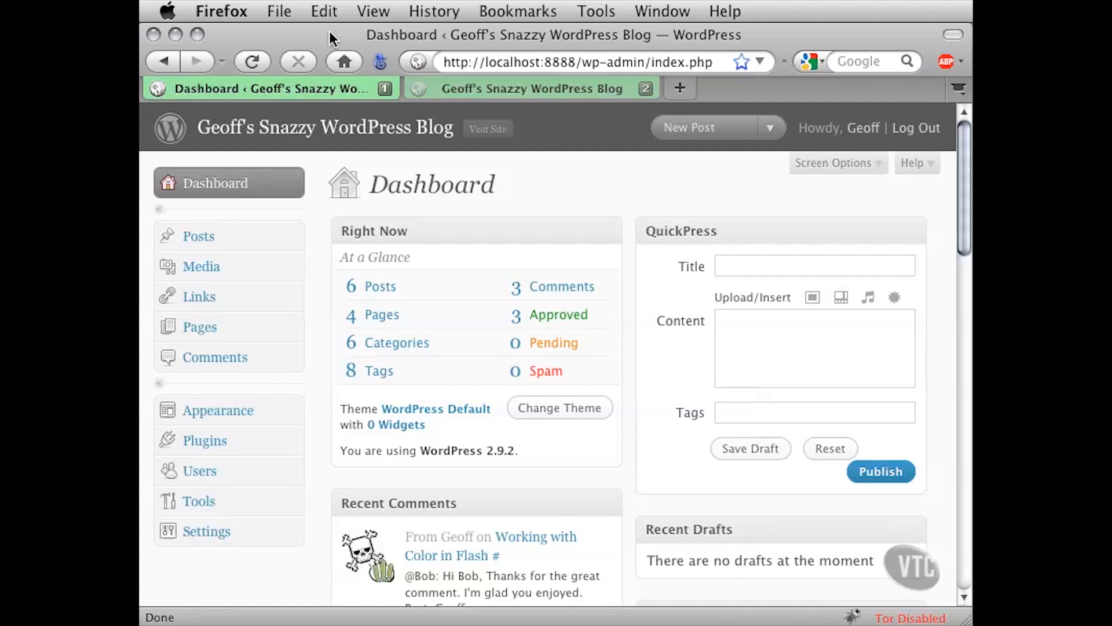
- Open the blog's permalink settings from the Dashboard
{"action": "scroll", "coordinate": [315, 290], "scroll_direction": "down", "scroll_amount": 5}
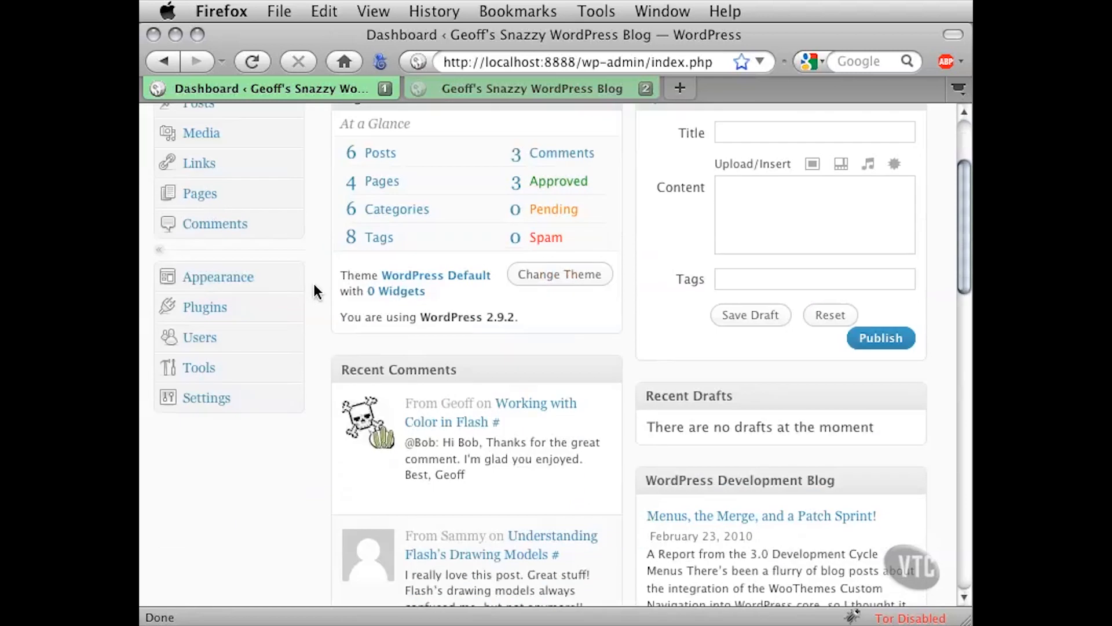
{"action": "scroll", "coordinate": [313, 281], "scroll_direction": "down", "scroll_amount": 1}
{"action": "left_click", "coordinate": [291, 364]}
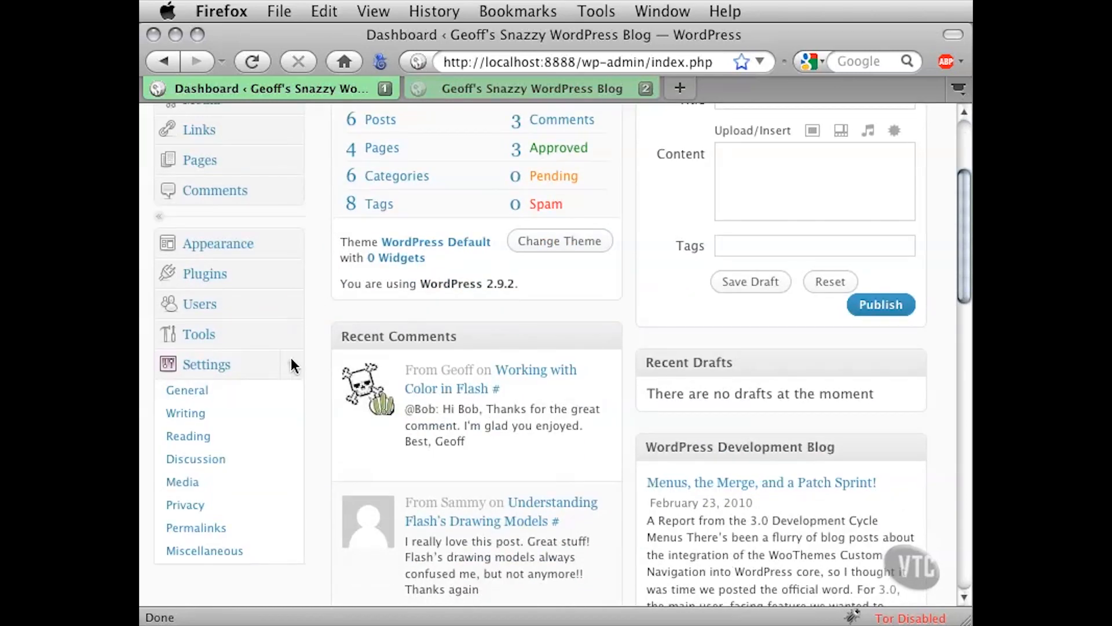
{"action": "left_click", "coordinate": [214, 528]}
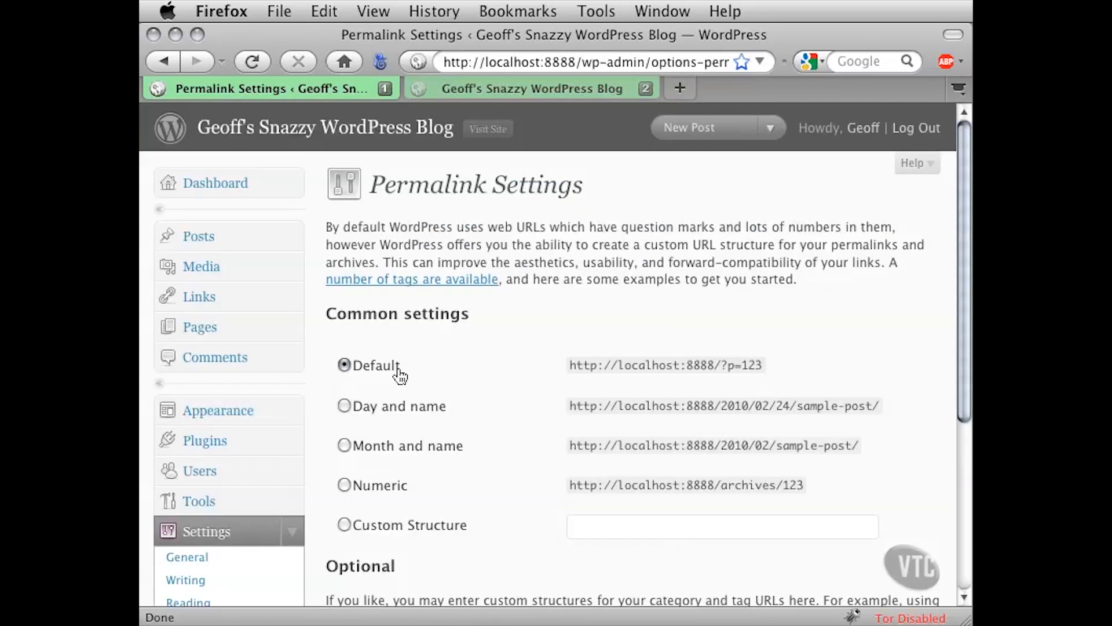
- Examine the Default permalink option and the query part of its sample URL
{"action": "left_click_drag", "start_coordinate": [569, 366], "coordinate": [718, 371]}
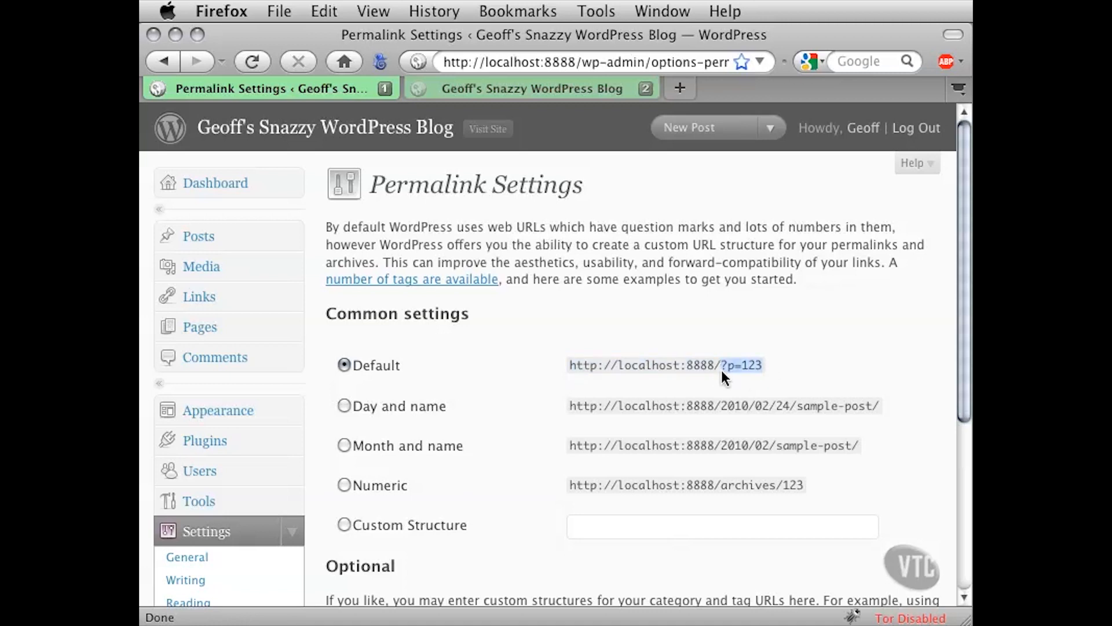
{"action": "left_click", "coordinate": [772, 374]}
{"action": "left_click_drag", "start_coordinate": [401, 364], "coordinate": [330, 367]}
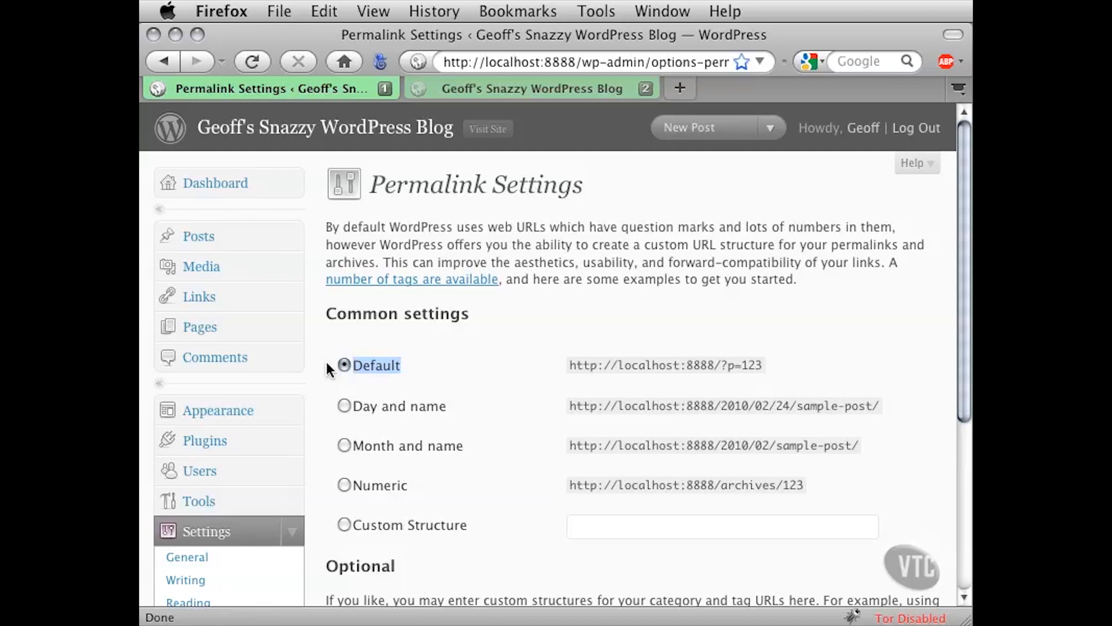
{"action": "left_click", "coordinate": [441, 358]}
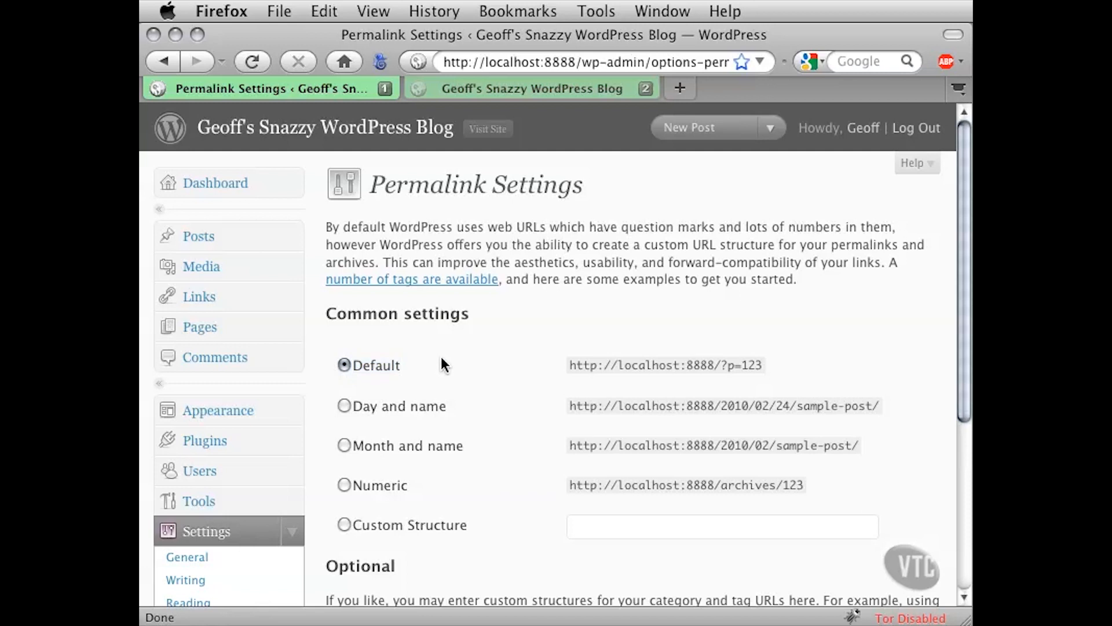
- Try the Day and name permalink structure and examine the date and post name in its sample URL
{"action": "left_click", "coordinate": [369, 415]}
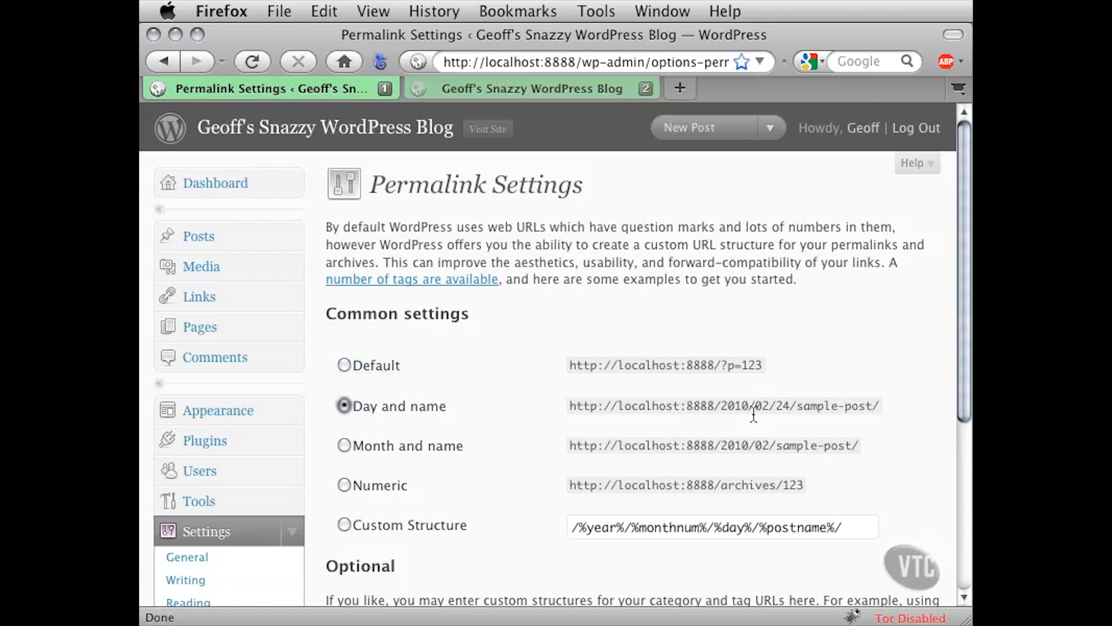
{"action": "left_click_drag", "start_coordinate": [754, 415], "coordinate": [870, 409]}
{"action": "left_click", "coordinate": [777, 409]}
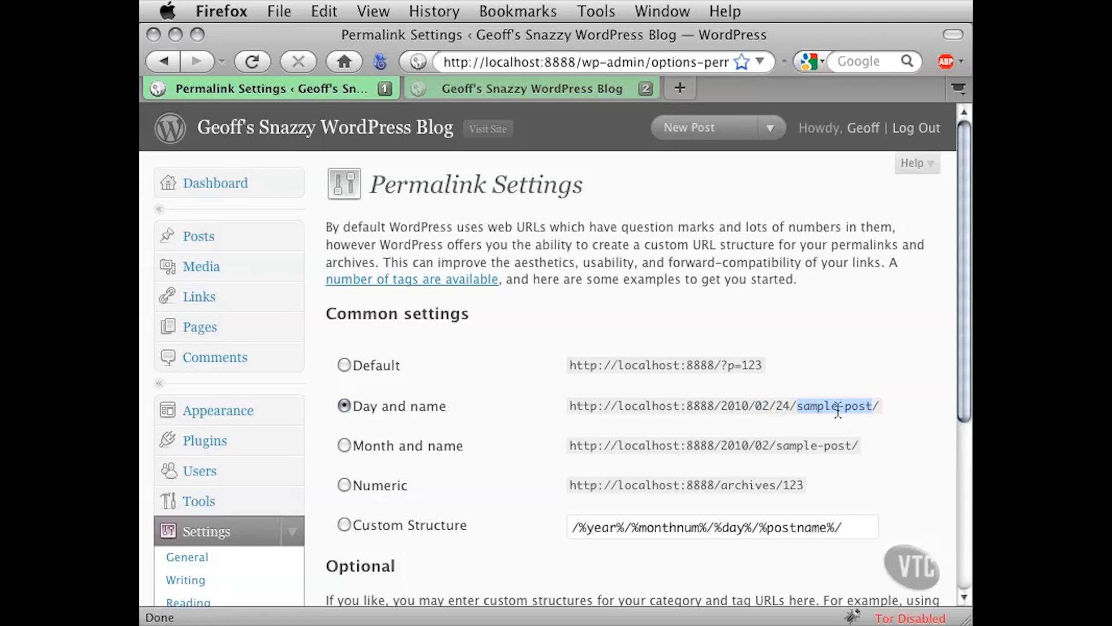
{"action": "left_click", "coordinate": [839, 410]}
{"action": "left_click_drag", "start_coordinate": [839, 409], "coordinate": [845, 409]}
{"action": "left_click", "coordinate": [820, 407]}
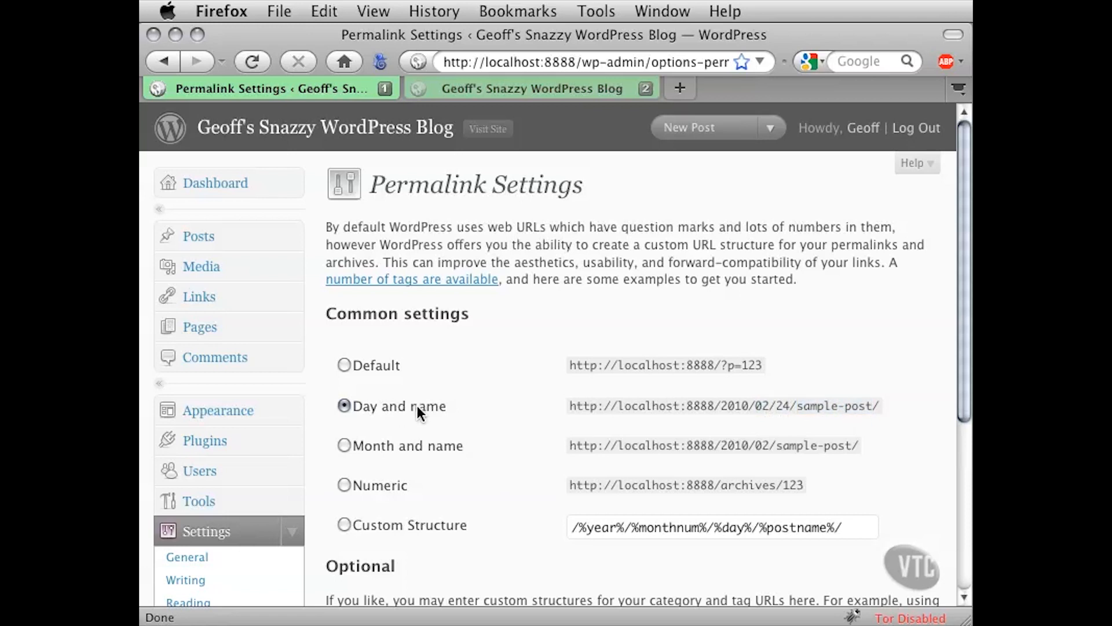
- Try the Month and name permalink structure and examine the parts of its sample URL
{"action": "left_click", "coordinate": [367, 446]}
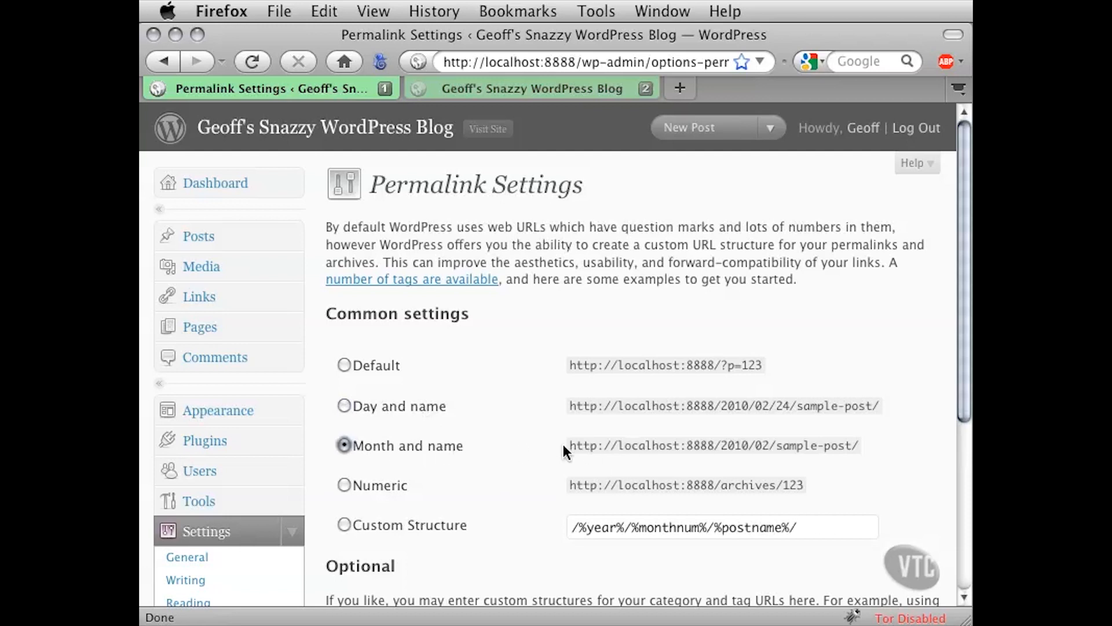
{"action": "left_click_drag", "start_coordinate": [568, 444], "coordinate": [728, 449]}
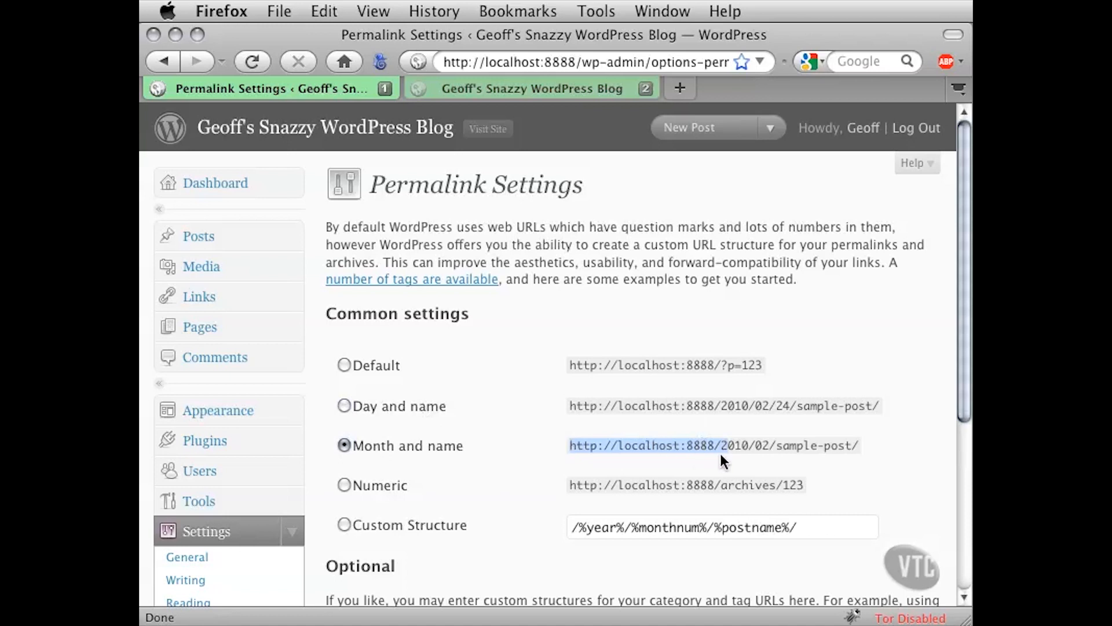
{"action": "left_click", "coordinate": [723, 453]}
{"action": "left_click_drag", "start_coordinate": [722, 449], "coordinate": [856, 448]}
{"action": "left_click", "coordinate": [809, 451]}
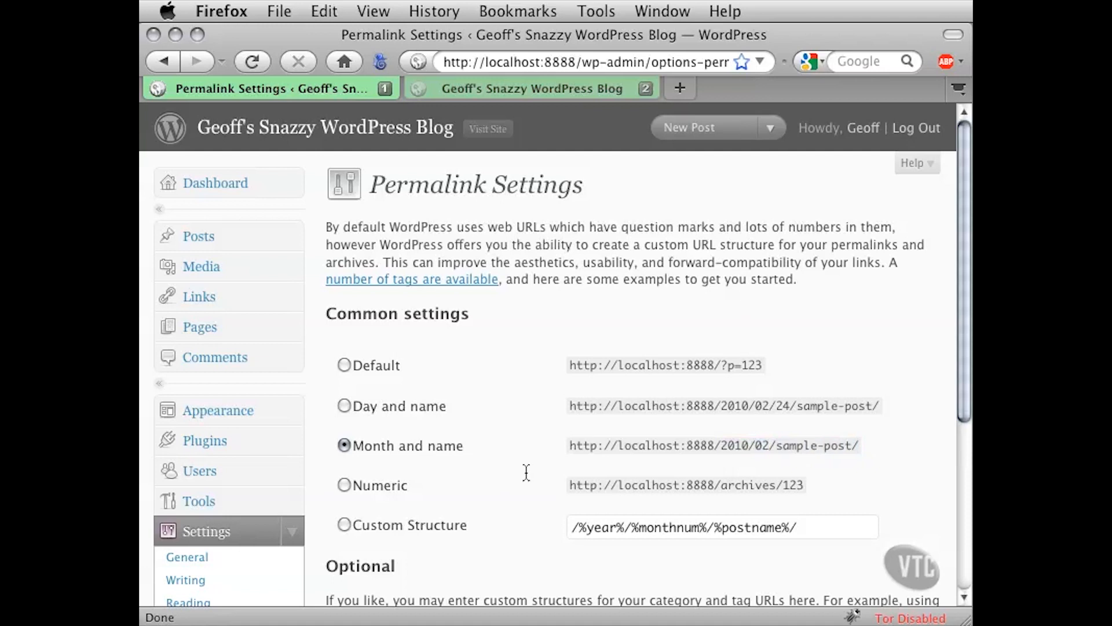
- Try the Numeric permalink structure and examine the archives folder and post number in its sample URL
{"action": "left_click", "coordinate": [344, 484]}
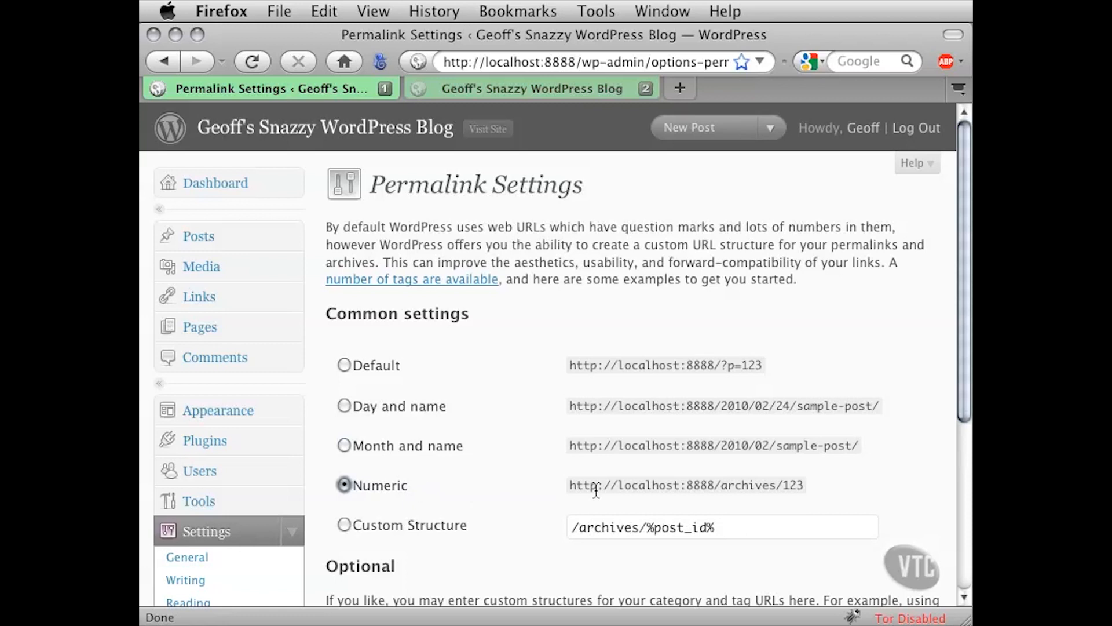
{"action": "left_click_drag", "start_coordinate": [571, 485], "coordinate": [707, 485]}
{"action": "left_click", "coordinate": [730, 490]}
{"action": "double_click", "coordinate": [720, 488]}
{"action": "double_click", "coordinate": [788, 487]}
- Reset the permalink setting to Default, and choose Custom Structure with its empty field ready for entry
{"action": "left_click", "coordinate": [371, 365]}
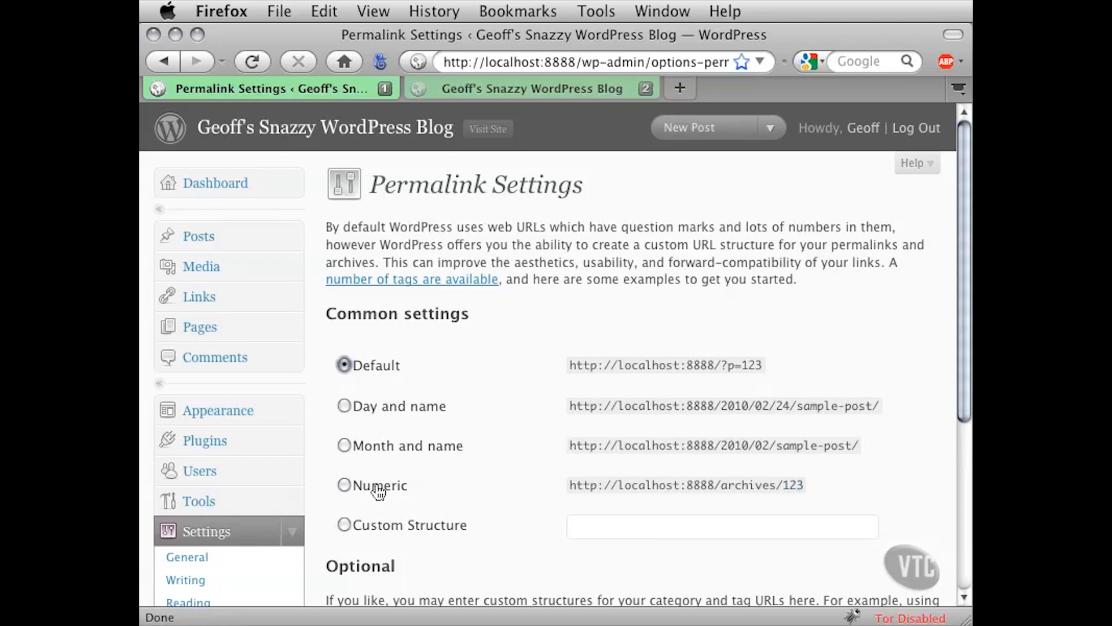
{"action": "left_click", "coordinate": [371, 532]}
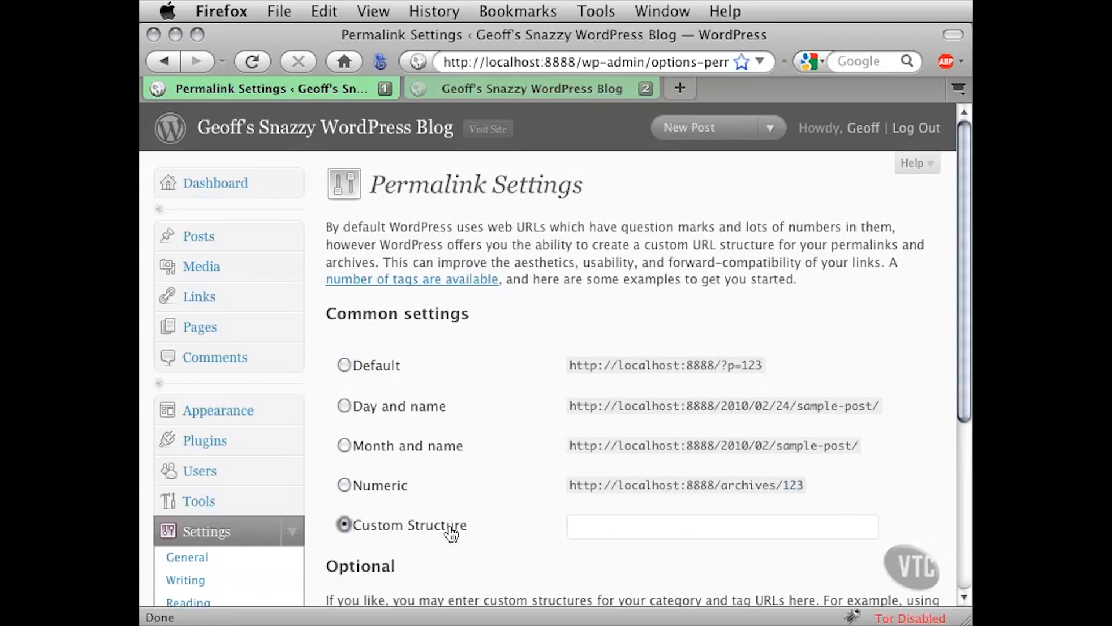
{"action": "left_click", "coordinate": [571, 530]}
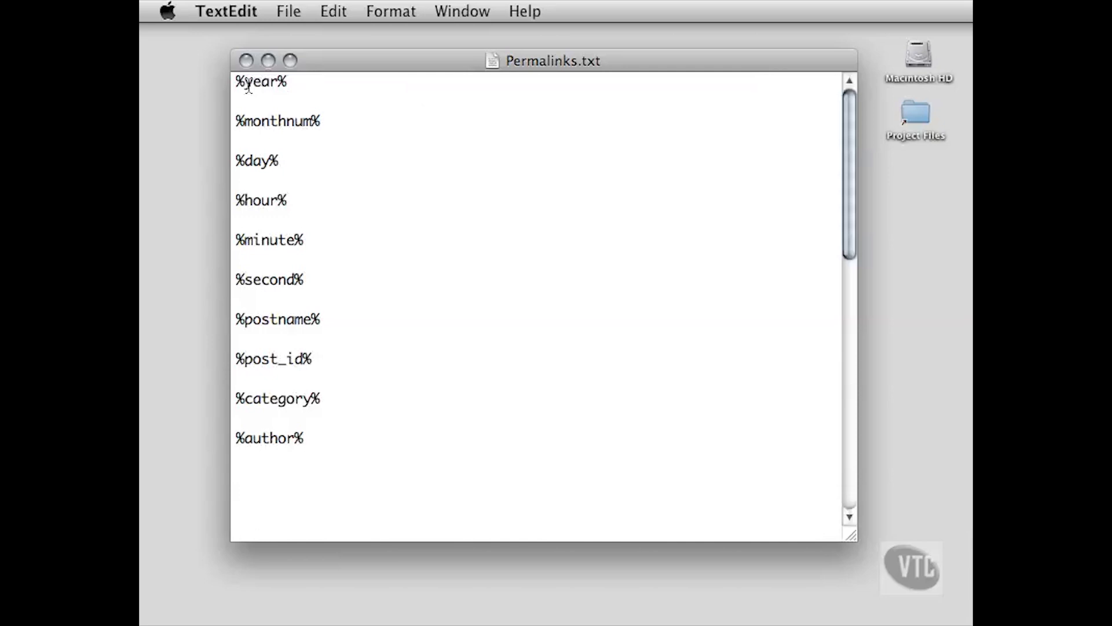
- Switch to Permalinks.txt in TextEdit and examine the percent signs that enclose the permalink tags
{"action": "left_click_drag", "start_coordinate": [244, 83], "coordinate": [235, 83]}
{"action": "left_click_drag", "start_coordinate": [244, 123], "coordinate": [235, 122]}
{"action": "mouse_move", "coordinate": [254, 162]}
{"action": "left_mouse_down"}
{"action": "mouse_move", "coordinate": [236, 162]}
{"action": "mouse_move", "coordinate": [270, 161]}
{"action": "left_mouse_up"}
{"action": "left_click_drag", "start_coordinate": [277, 201], "coordinate": [293, 201]}
{"action": "left_click_drag", "start_coordinate": [294, 241], "coordinate": [304, 240]}
- Examine the date and time permalink tags in Permalinks.txt: %year%, %monthnum%, %day%, %hour%, %minute% and %second%
{"action": "left_click_drag", "start_coordinate": [288, 82], "coordinate": [220, 83]}
{"action": "left_click_drag", "start_coordinate": [334, 118], "coordinate": [232, 124]}
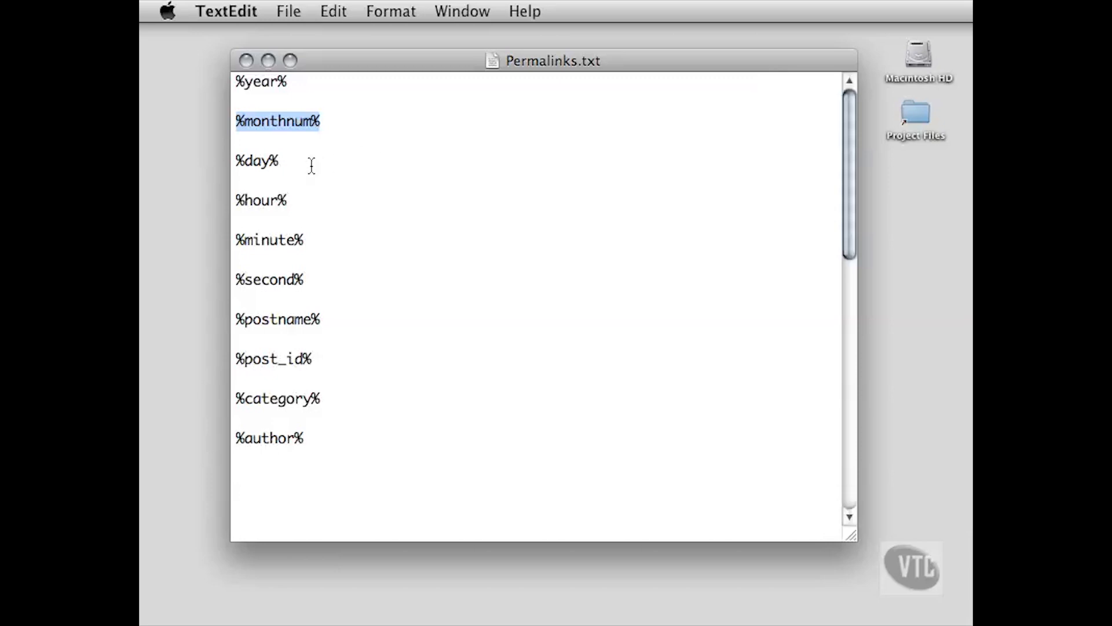
{"action": "left_click_drag", "start_coordinate": [288, 166], "coordinate": [233, 168]}
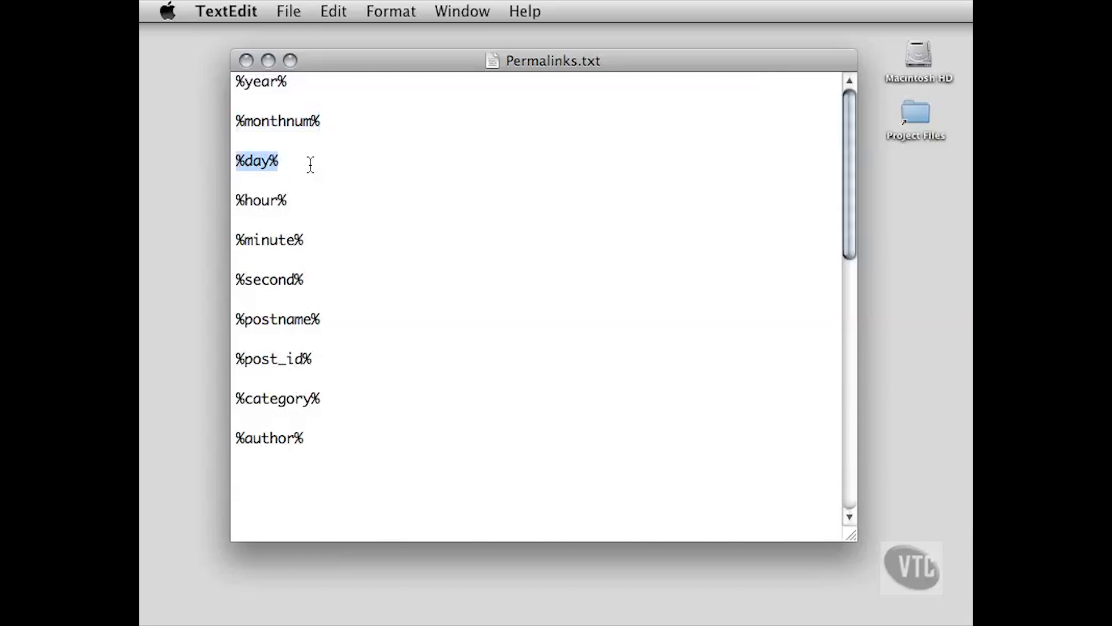
{"action": "left_click_drag", "start_coordinate": [287, 200], "coordinate": [237, 201]}
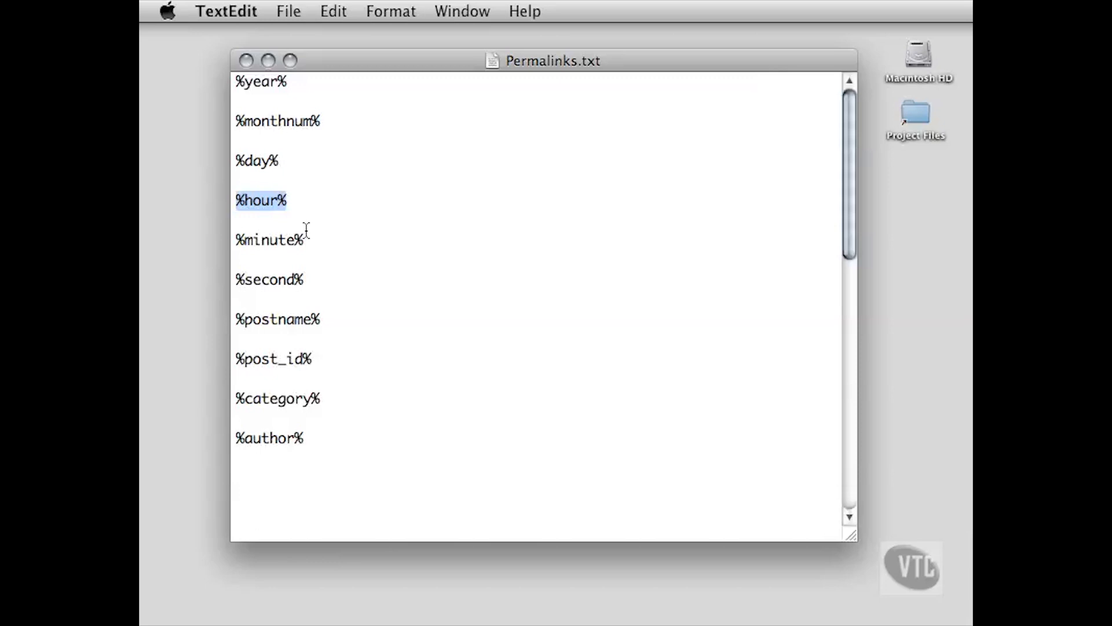
{"action": "left_click_drag", "start_coordinate": [305, 239], "coordinate": [239, 241]}
{"action": "left_click_drag", "start_coordinate": [324, 280], "coordinate": [236, 280]}
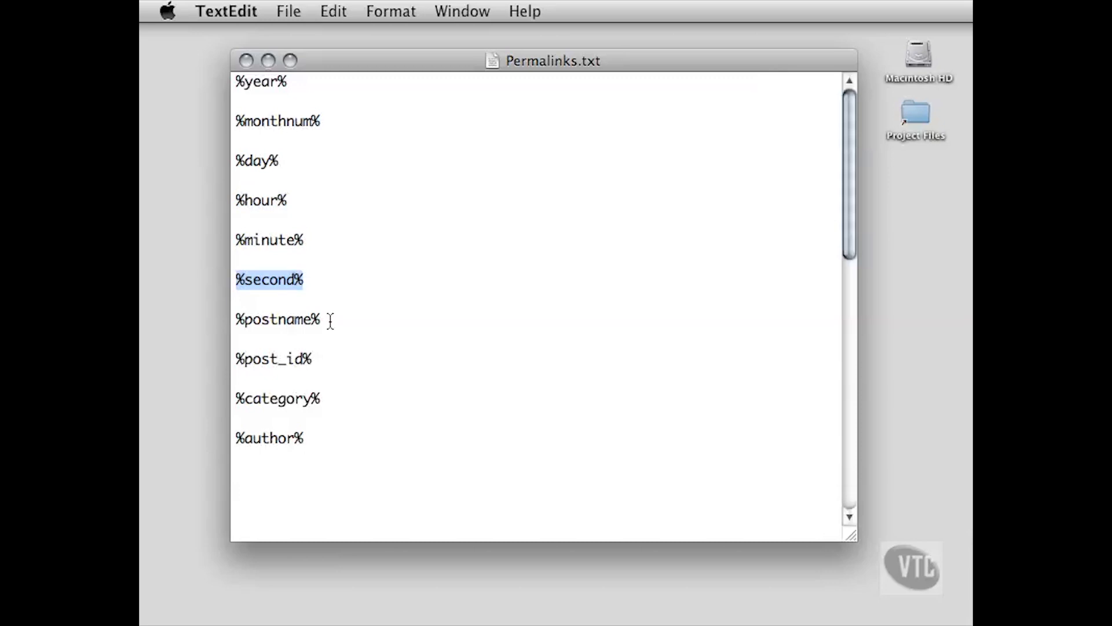
- Examine the %postname%, %post_id%, %category% and %author% permalink tags, and look back over the list of tags
{"action": "left_click_drag", "start_coordinate": [331, 321], "coordinate": [238, 322]}
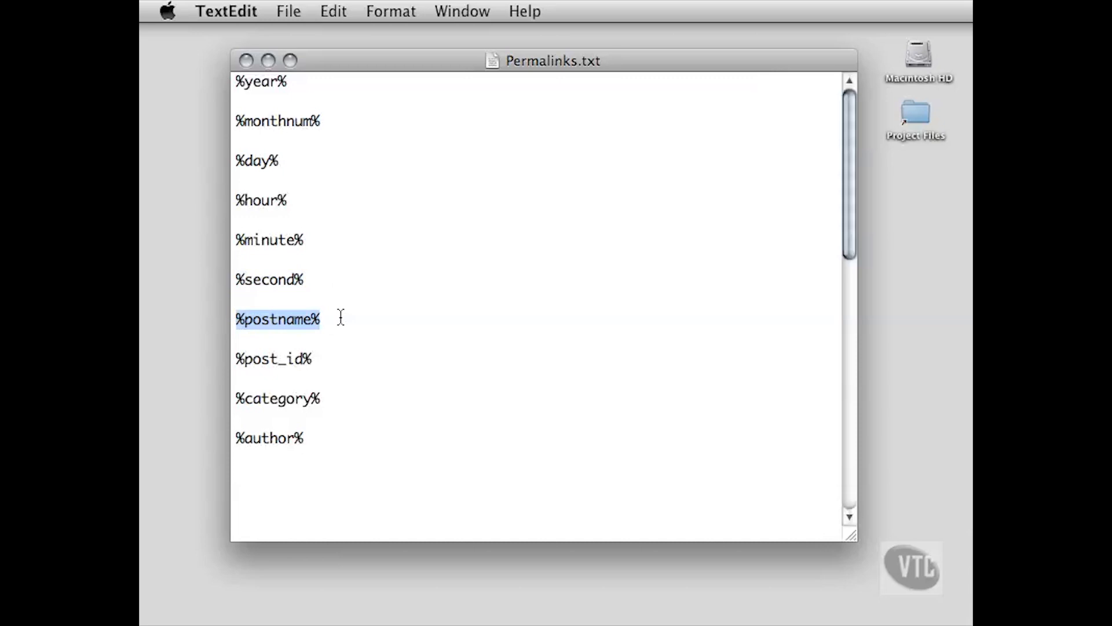
{"action": "left_click_drag", "start_coordinate": [313, 359], "coordinate": [236, 360]}
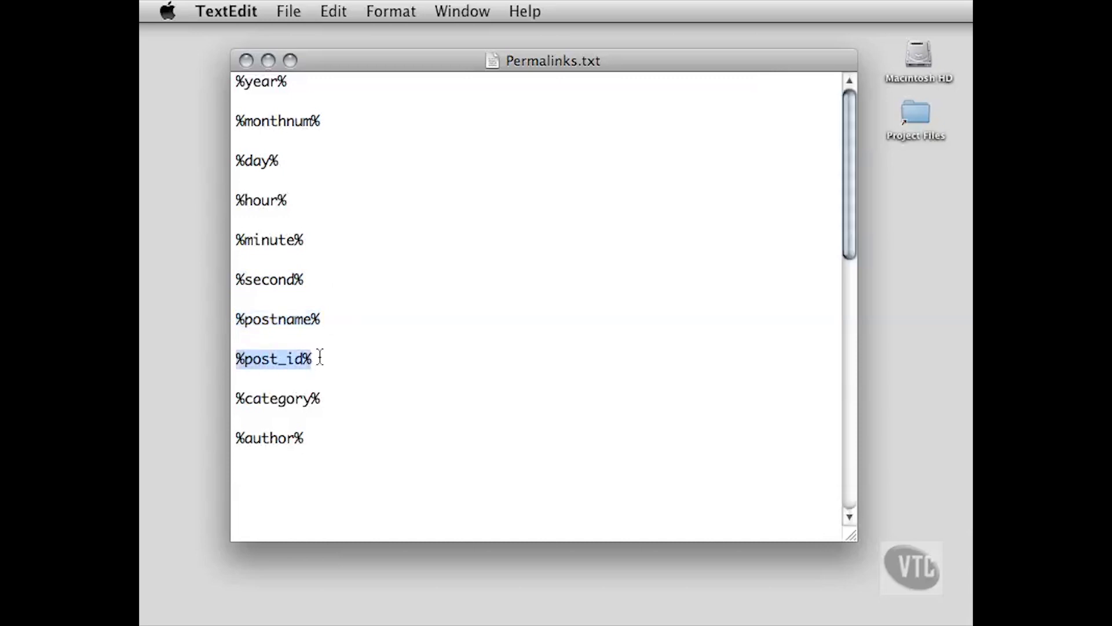
{"action": "left_click_drag", "start_coordinate": [324, 398], "coordinate": [234, 401]}
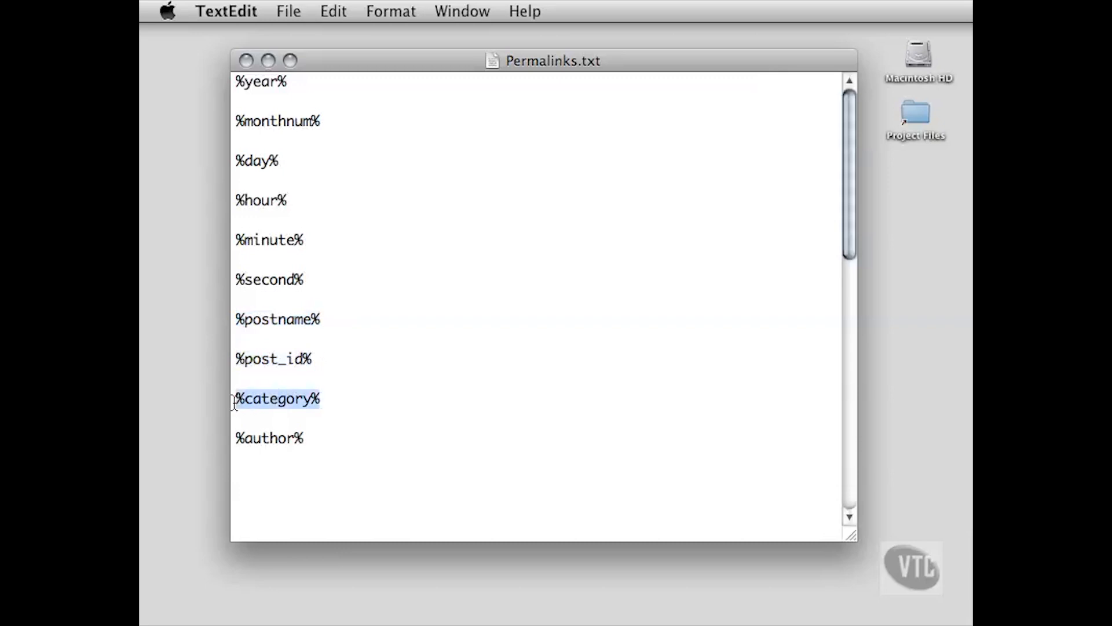
{"action": "left_click_drag", "start_coordinate": [306, 438], "coordinate": [228, 437]}
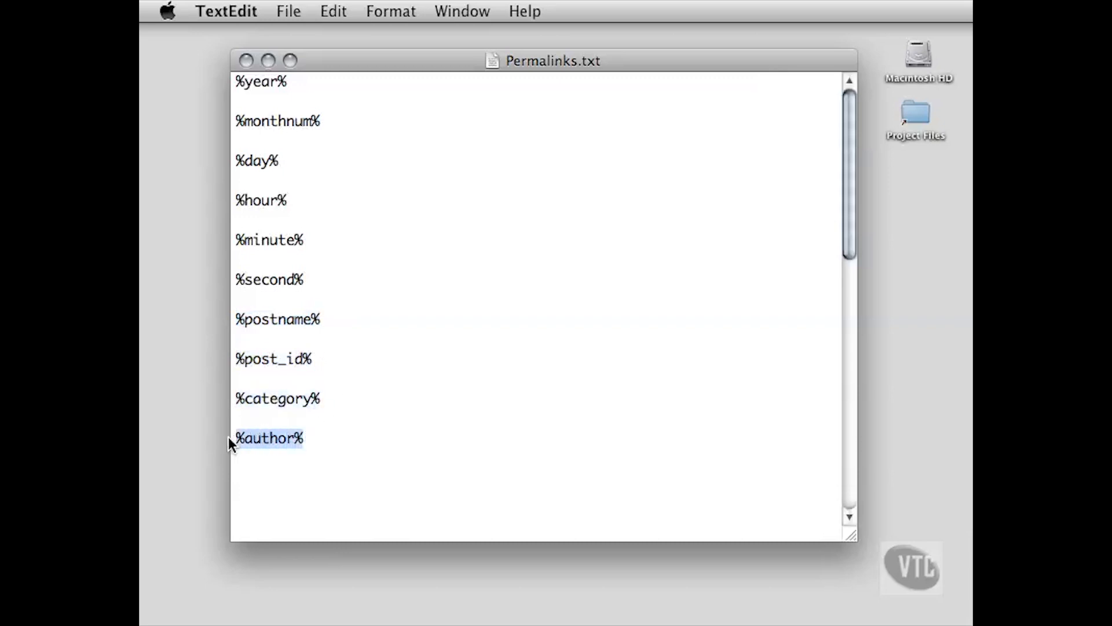
{"action": "left_click", "coordinate": [355, 434]}
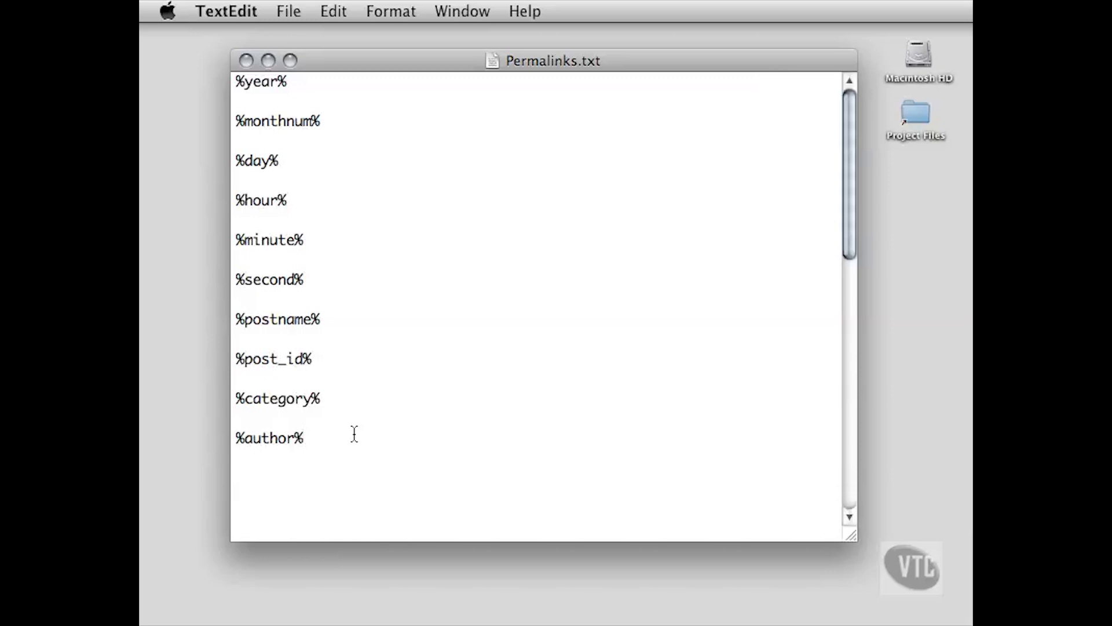
{"action": "left_click_drag", "start_coordinate": [342, 401], "coordinate": [273, 255]}
{"action": "left_click", "coordinate": [295, 256]}
- Examine the slashes that separate the tags in the sample structure /%year%/%monthnum%/%day%/%category%/%postname%/ further down the file
{"action": "scroll", "coordinate": [362, 306], "scroll_direction": "down", "scroll_amount": 15}
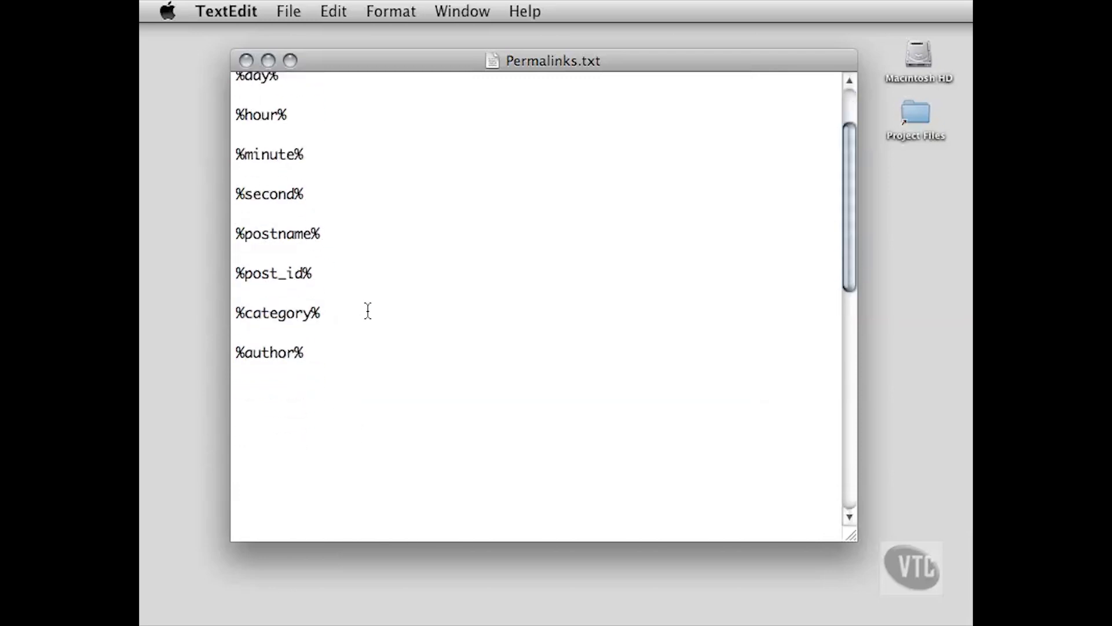
{"action": "scroll", "coordinate": [369, 312], "scroll_direction": "down", "scroll_amount": 8}
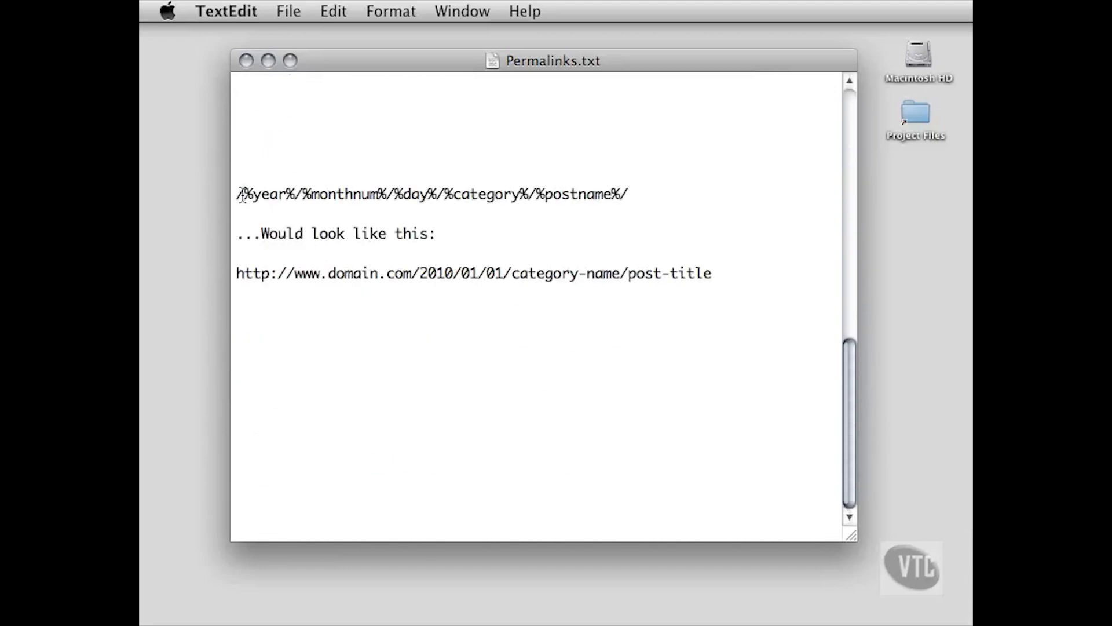
{"action": "left_click_drag", "start_coordinate": [236, 195], "coordinate": [311, 197]}
{"action": "left_click_drag", "start_coordinate": [387, 197], "coordinate": [392, 197]}
{"action": "left_click_drag", "start_coordinate": [434, 198], "coordinate": [447, 198]}
{"action": "left_click_drag", "start_coordinate": [519, 197], "coordinate": [546, 198]}
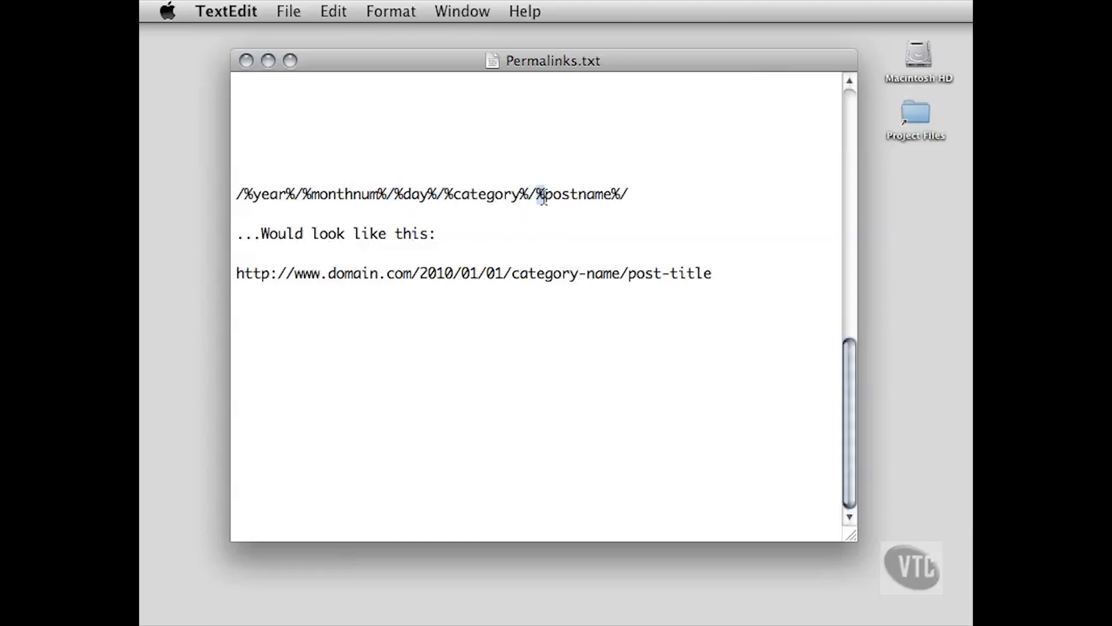
{"action": "left_click_drag", "start_coordinate": [619, 198], "coordinate": [635, 196]}
{"action": "left_click", "coordinate": [634, 195]}
- Compare the complete sample permalink structure with the example URL given below it
{"action": "left_click_drag", "start_coordinate": [634, 196], "coordinate": [236, 200]}
{"action": "left_click_drag", "start_coordinate": [437, 234], "coordinate": [311, 234]}
{"action": "left_click", "coordinate": [270, 274]}
{"action": "left_click_drag", "start_coordinate": [236, 274], "coordinate": [724, 276]}
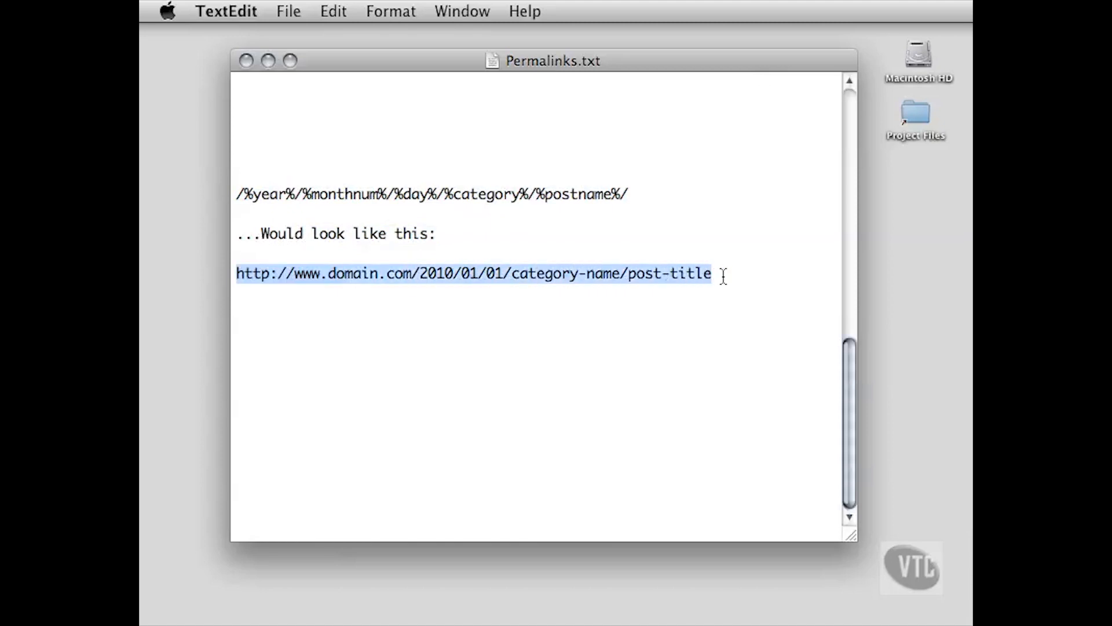
- Match the year, month and day parts of the example URL to the %year%, %monthnum% and %day% tags
{"action": "left_click", "coordinate": [410, 276]}
{"action": "left_click_drag", "start_coordinate": [295, 275], "coordinate": [455, 276]}
{"action": "left_click", "coordinate": [426, 276]}
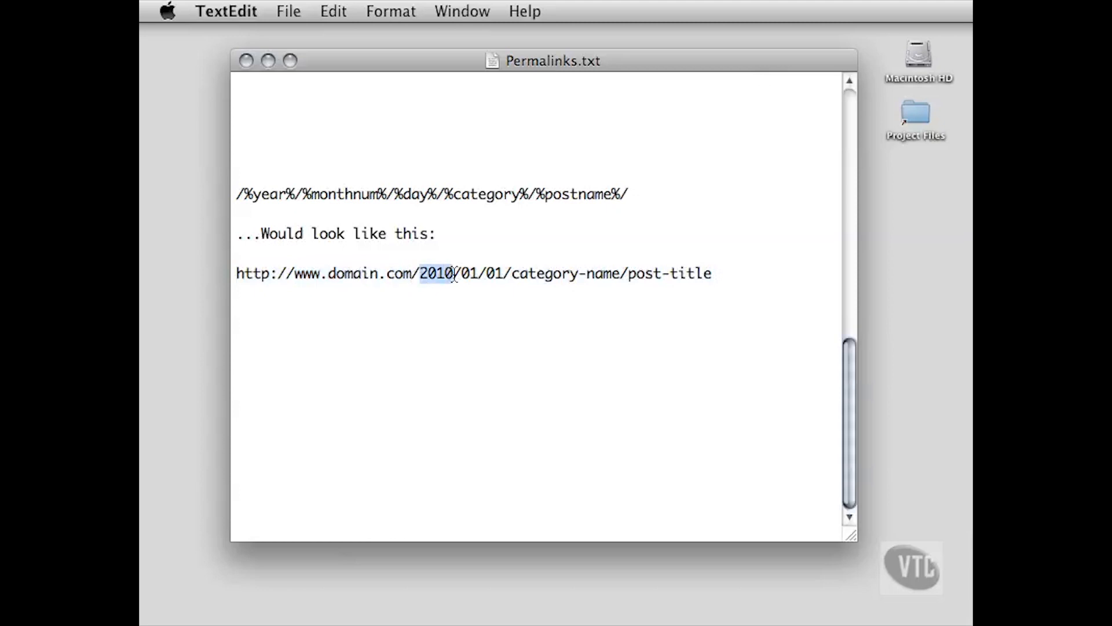
{"action": "left_click_drag", "start_coordinate": [295, 194], "coordinate": [241, 200]}
{"action": "left_click_drag", "start_coordinate": [461, 274], "coordinate": [476, 276]}
{"action": "left_click_drag", "start_coordinate": [311, 194], "coordinate": [378, 196]}
{"action": "left_click_drag", "start_coordinate": [488, 273], "coordinate": [504, 274]}
{"action": "left_click_drag", "start_coordinate": [394, 194], "coordinate": [429, 197]}
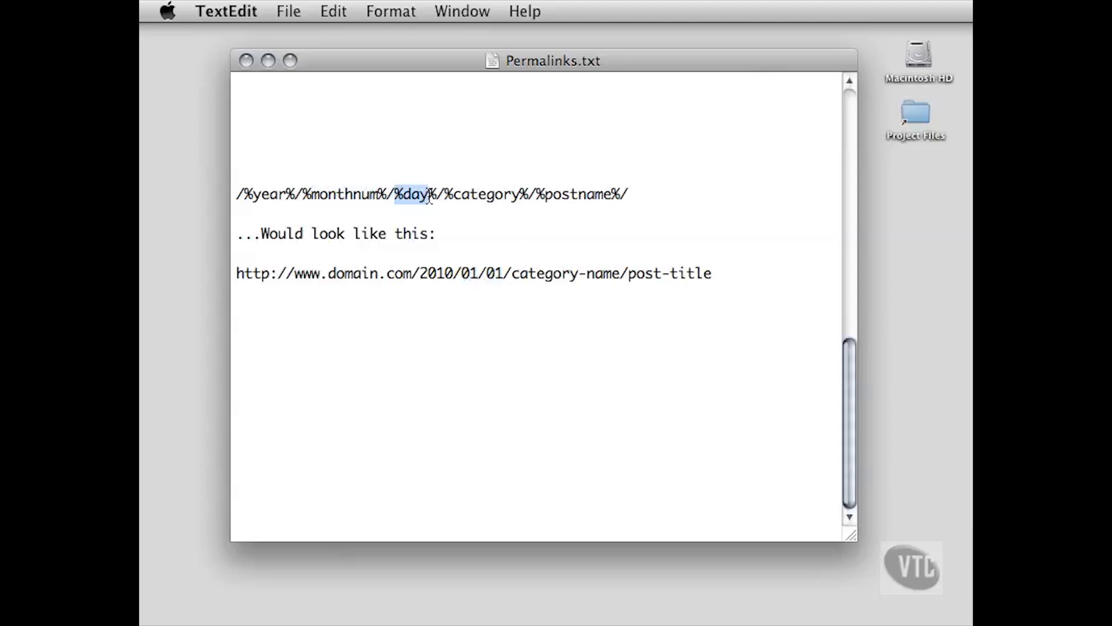
- Match the category-name and post-title parts of the example URL to the %category% and %postname% tags
{"action": "left_click_drag", "start_coordinate": [512, 273], "coordinate": [621, 277]}
{"action": "left_click_drag", "start_coordinate": [448, 195], "coordinate": [527, 200]}
{"action": "left_click_drag", "start_coordinate": [628, 274], "coordinate": [716, 275]}
{"action": "left_click_drag", "start_coordinate": [537, 196], "coordinate": [639, 197]}
{"action": "left_click", "coordinate": [639, 197]}
- Switch to Firefox, set the permalink Custom Structure to /%postname%/, and save the changes
{"action": "key", "text": "super+Tab"}
{"action": "key", "text": "super+Tab"}
{"action": "key", "text": "super+Tab"}
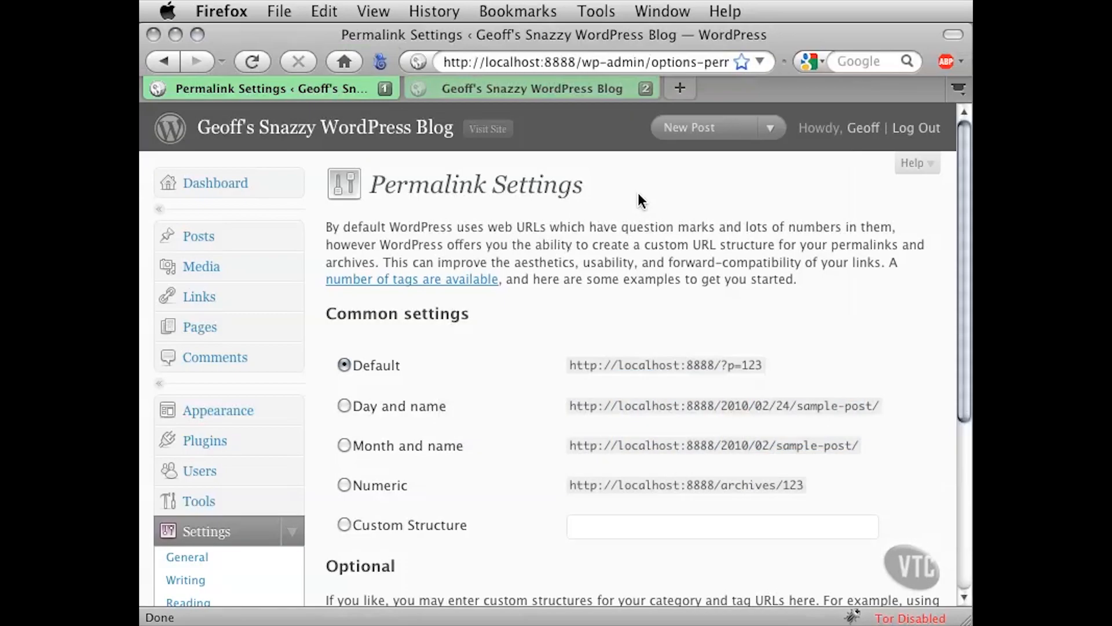
{"action": "left_click", "coordinate": [367, 526]}
{"action": "left_click", "coordinate": [600, 531]}
{"action": "type", "text": "/"}
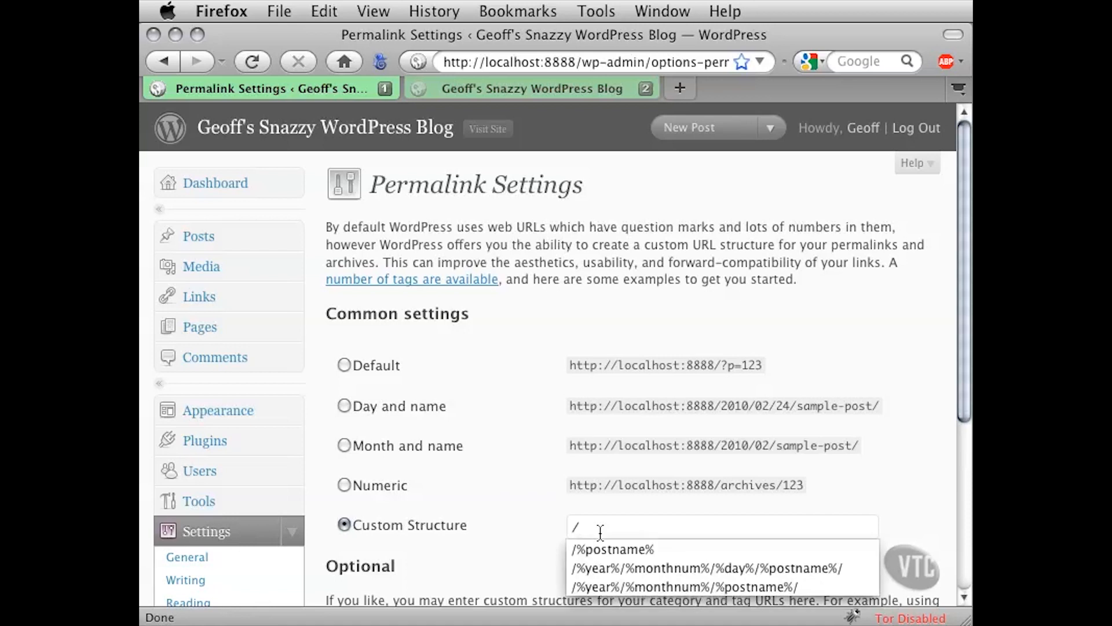
{"action": "type", "text": "%postname"}
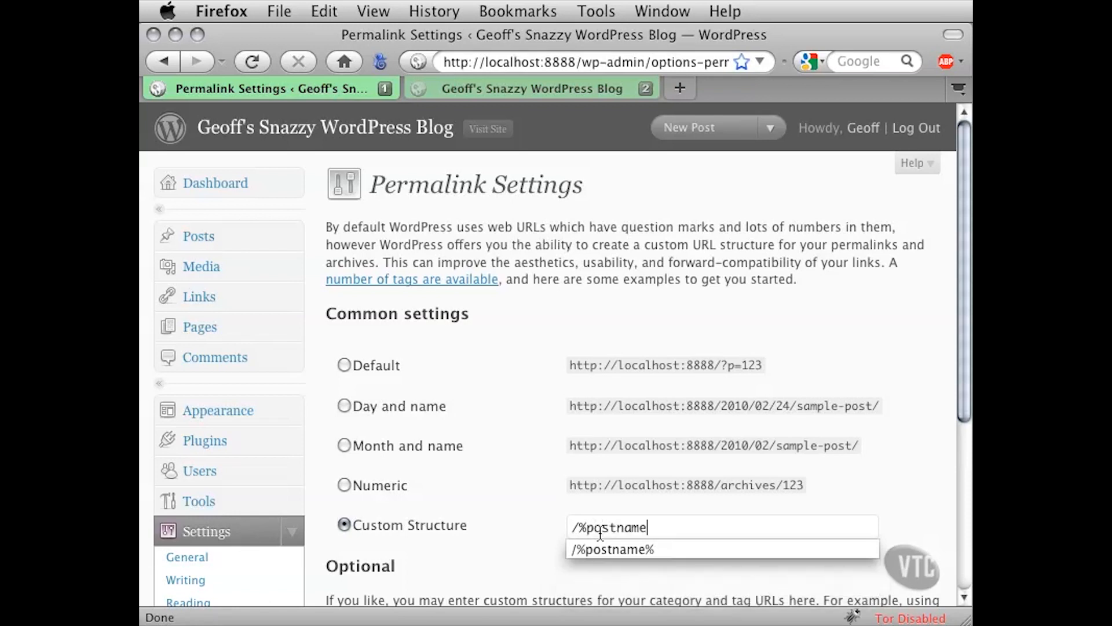
{"action": "type", "text": "%/"}
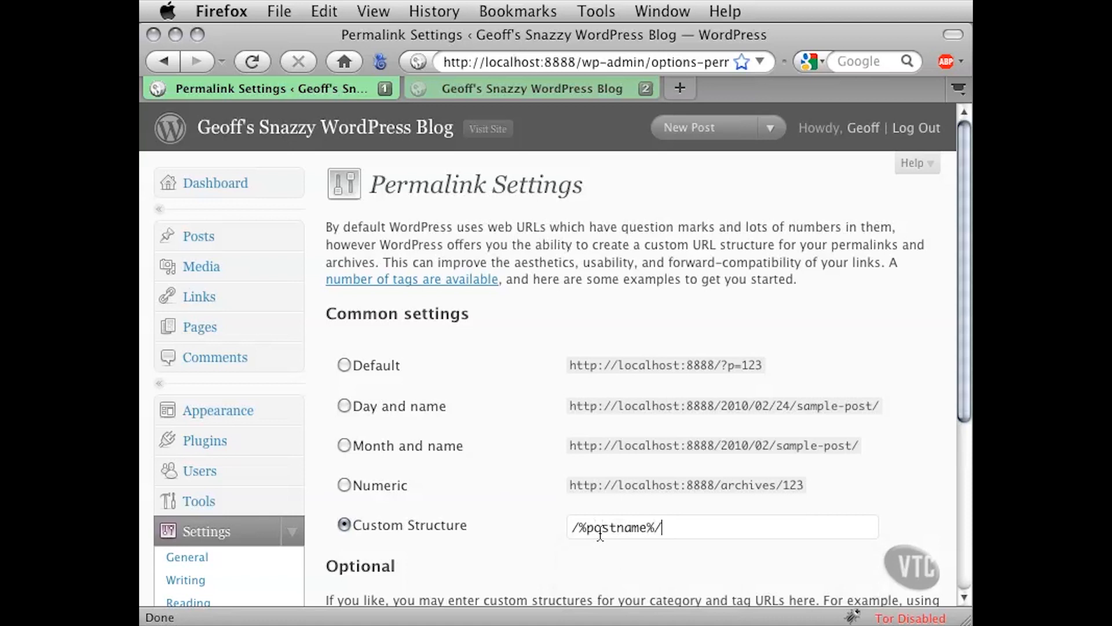
{"action": "scroll", "coordinate": [502, 522], "scroll_direction": "down", "scroll_amount": 5}
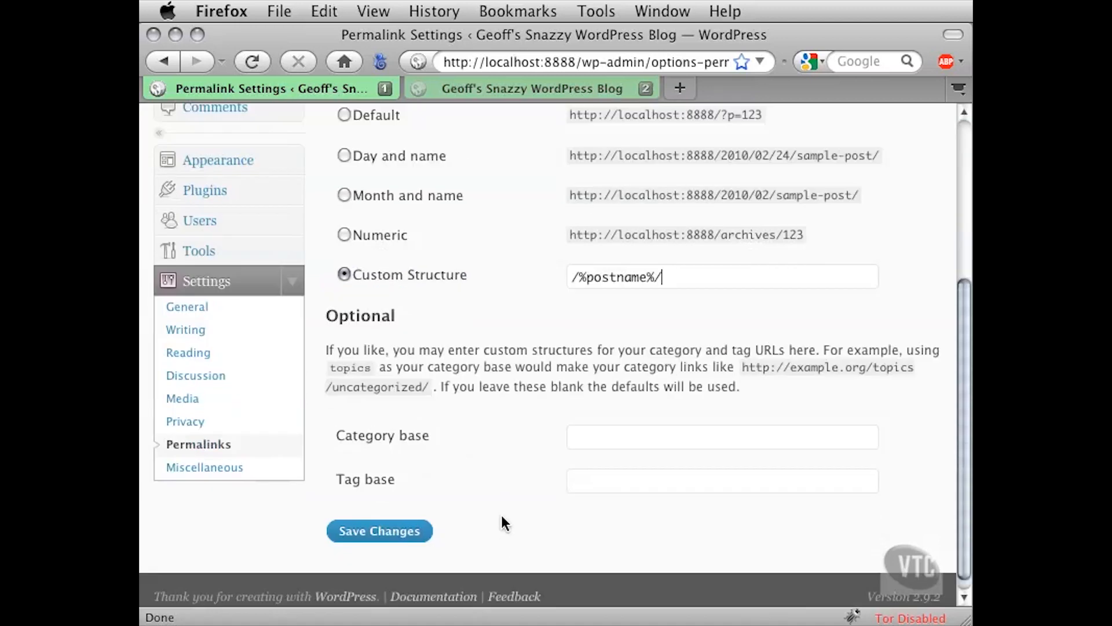
{"action": "left_click", "coordinate": [412, 518]}
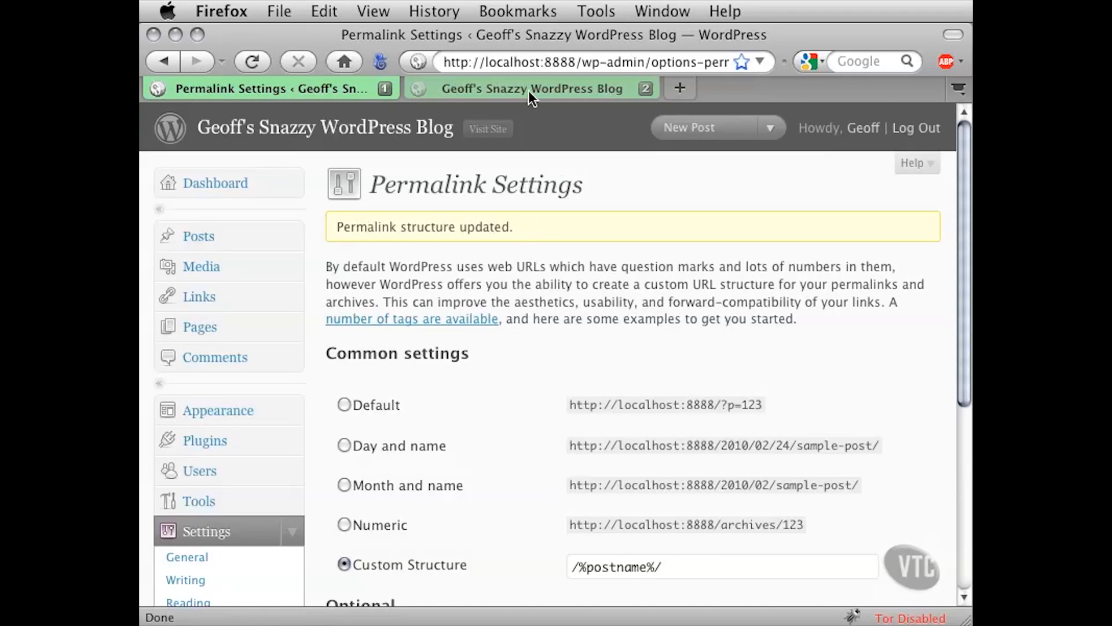
- Reload the blog's front page, open the post "Working with Color in Flash", and examine the post name in its URL
{"action": "left_click", "coordinate": [469, 90]}
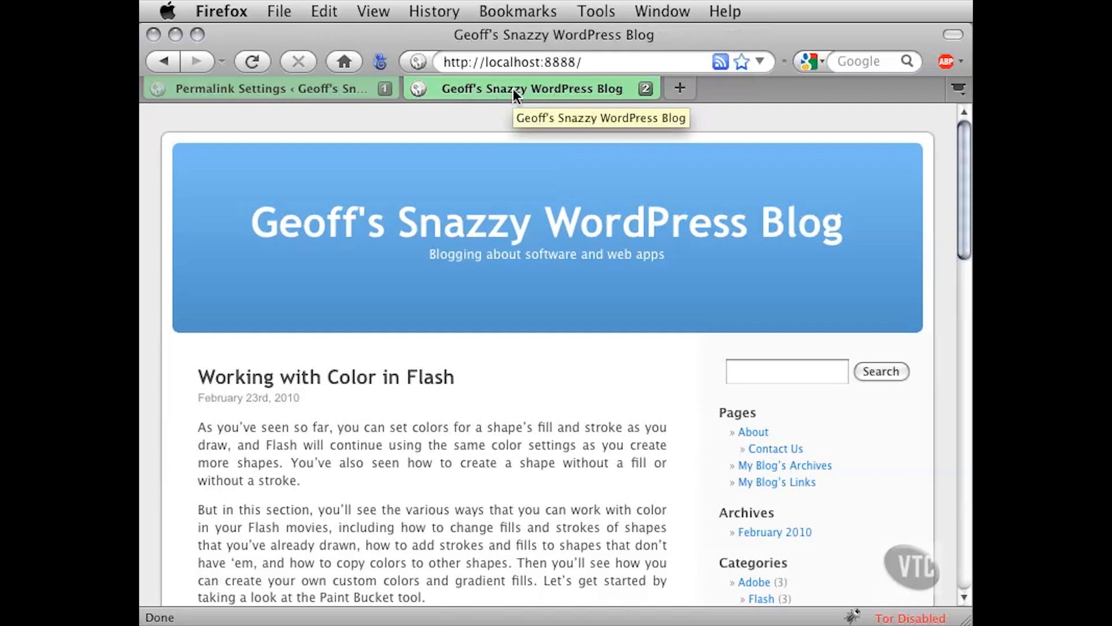
{"action": "key", "text": "super+r"}
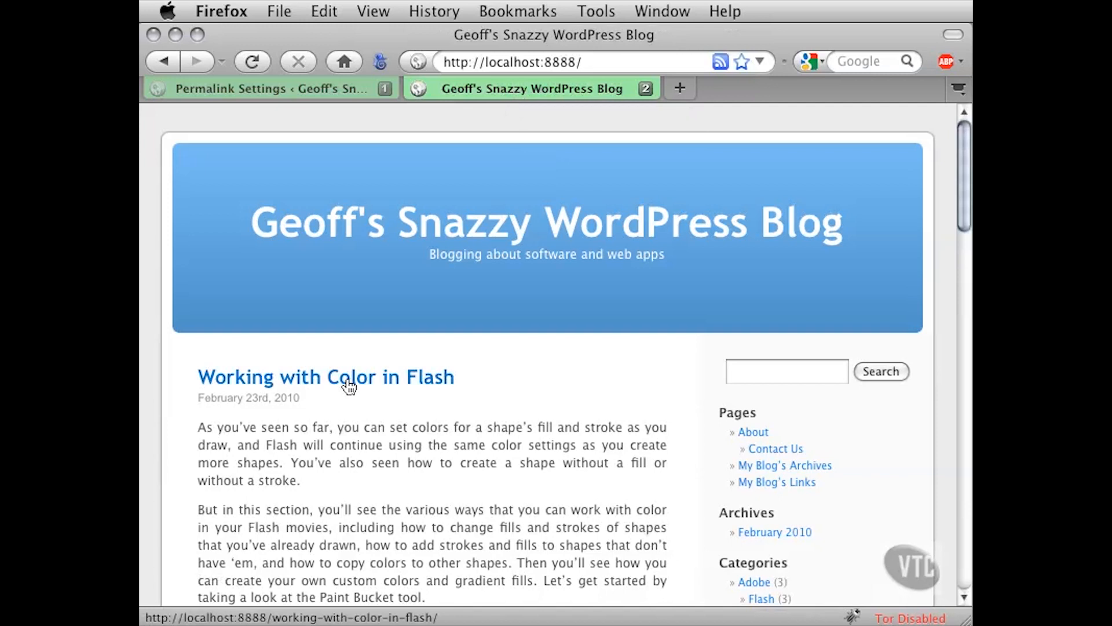
{"action": "left_click", "coordinate": [309, 384]}
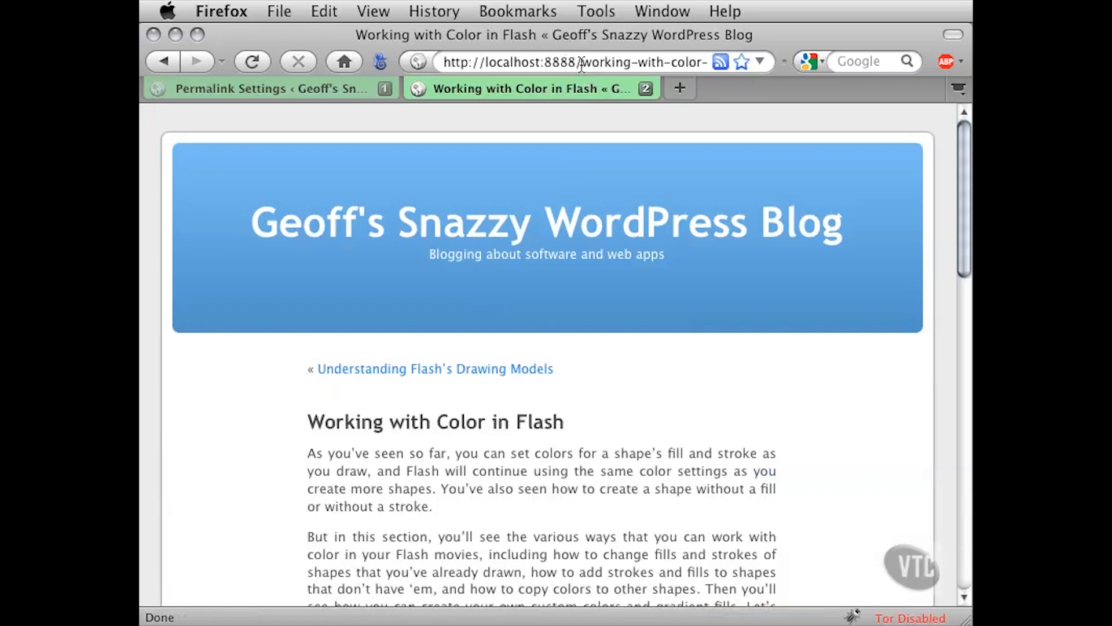
{"action": "left_click_drag", "start_coordinate": [582, 62], "coordinate": [725, 62]}
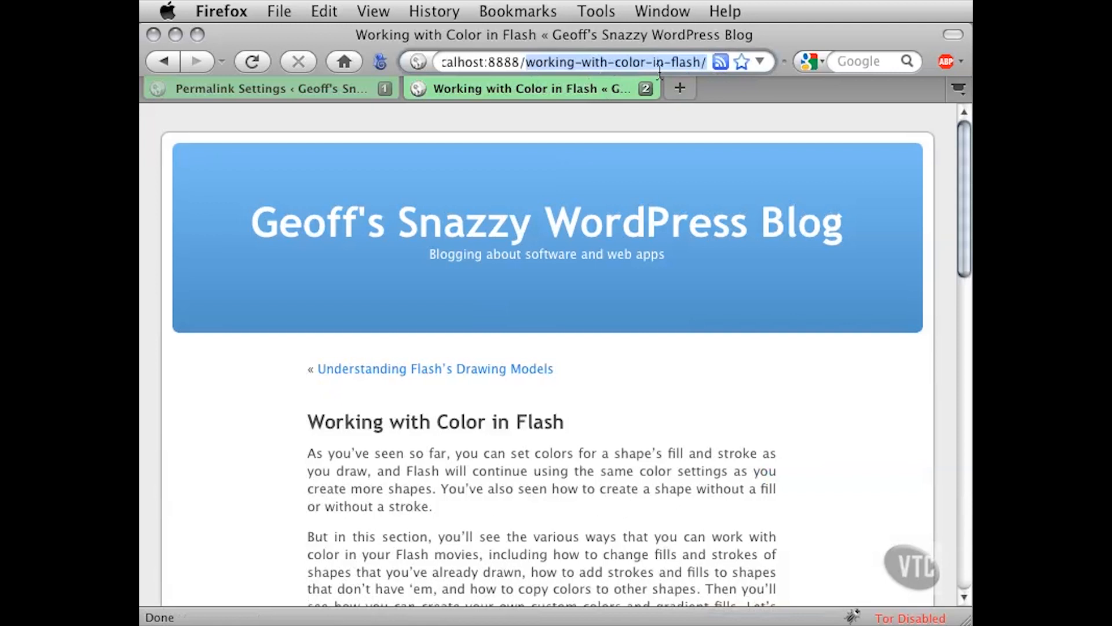
{"action": "left_click", "coordinate": [685, 68]}
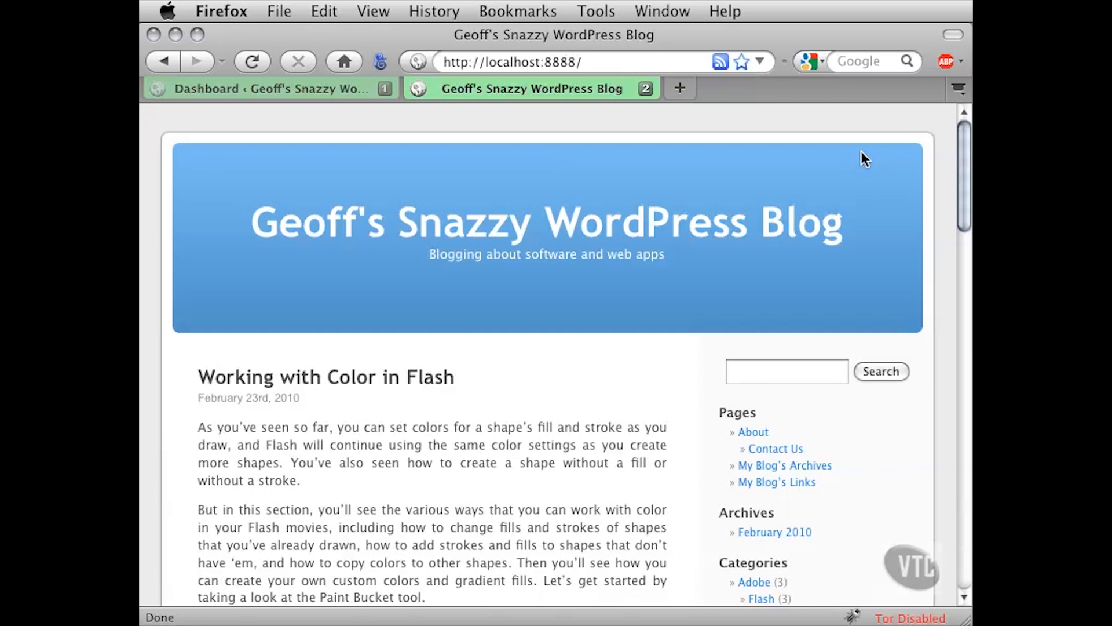
- Examine the sidebar, posts and footer of the blog's front page, and return to the admin Dashboard
{"action": "scroll", "coordinate": [892, 320], "scroll_direction": "down", "scroll_amount": 5}
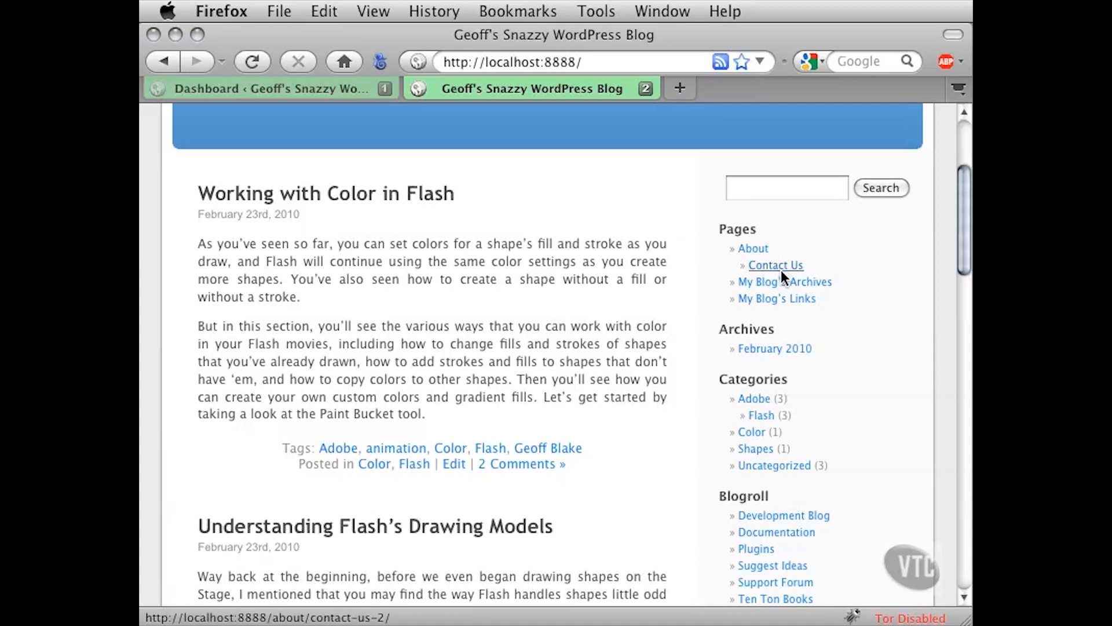
{"action": "scroll", "coordinate": [849, 407], "scroll_direction": "down", "scroll_amount": 7}
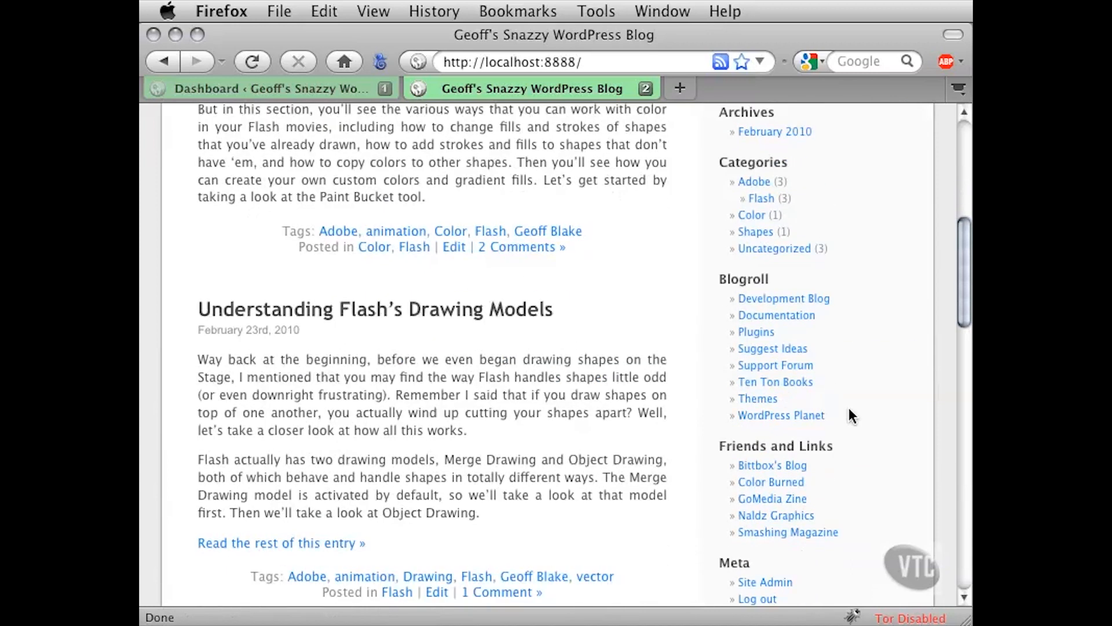
{"action": "mouse_move", "coordinate": [333, 146]}
{"action": "left_mouse_down"}
{"action": "mouse_move", "coordinate": [449, 231]}
{"action": "mouse_move", "coordinate": [444, 428]}
{"action": "left_mouse_up"}
{"action": "left_click", "coordinate": [424, 397]}
{"action": "scroll", "coordinate": [527, 429], "scroll_direction": "up", "scroll_amount": 8}
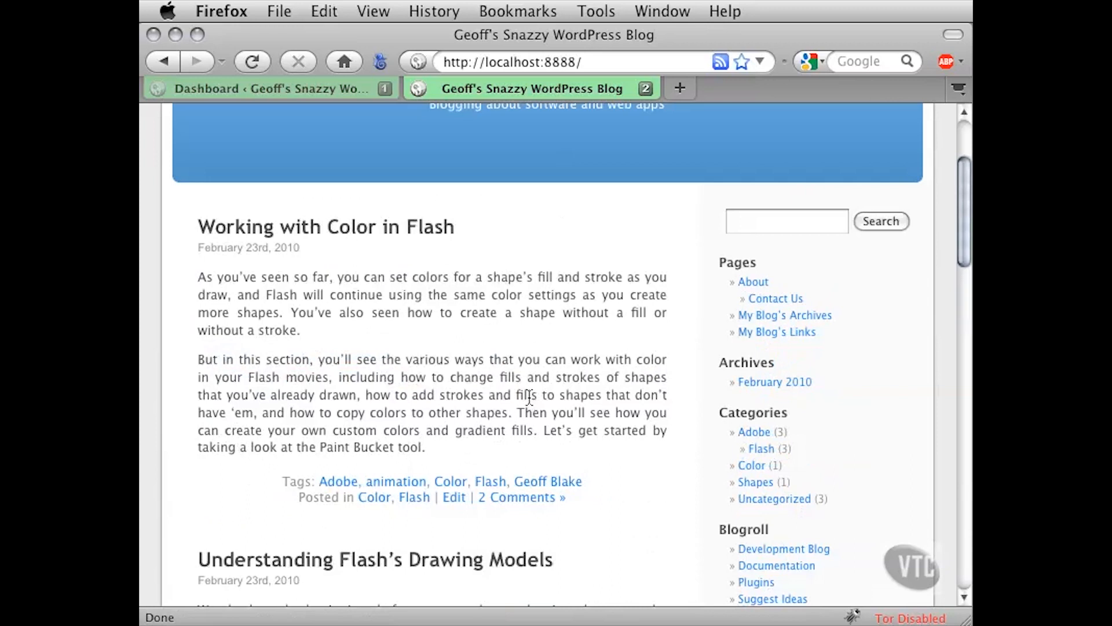
{"action": "scroll", "coordinate": [483, 411], "scroll_direction": "down", "scroll_amount": 12}
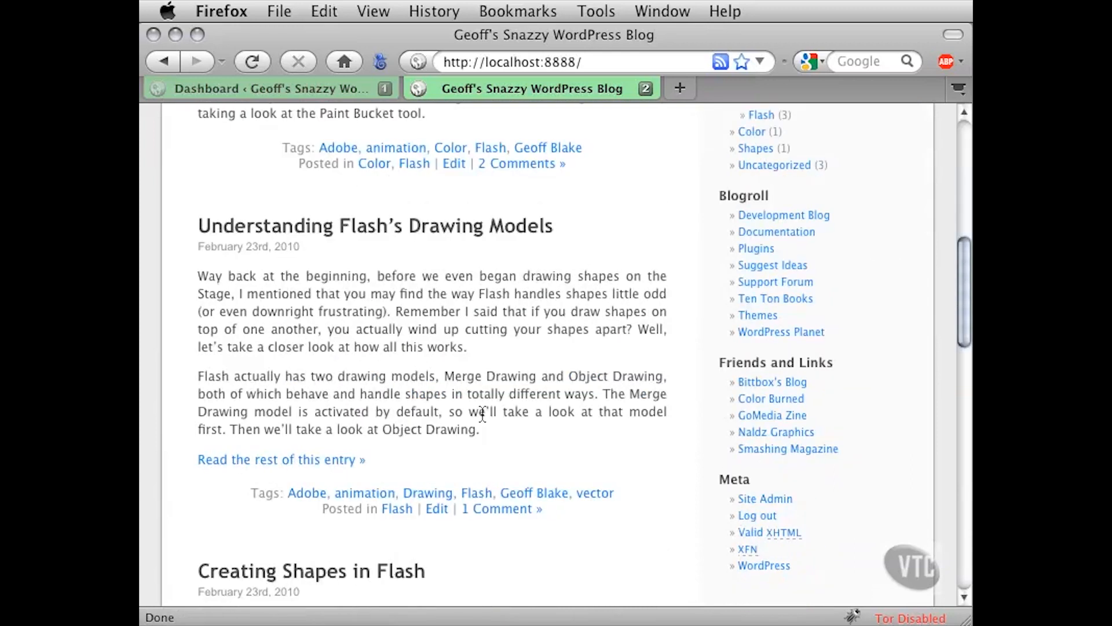
{"action": "scroll", "coordinate": [481, 409], "scroll_direction": "down", "scroll_amount": 15}
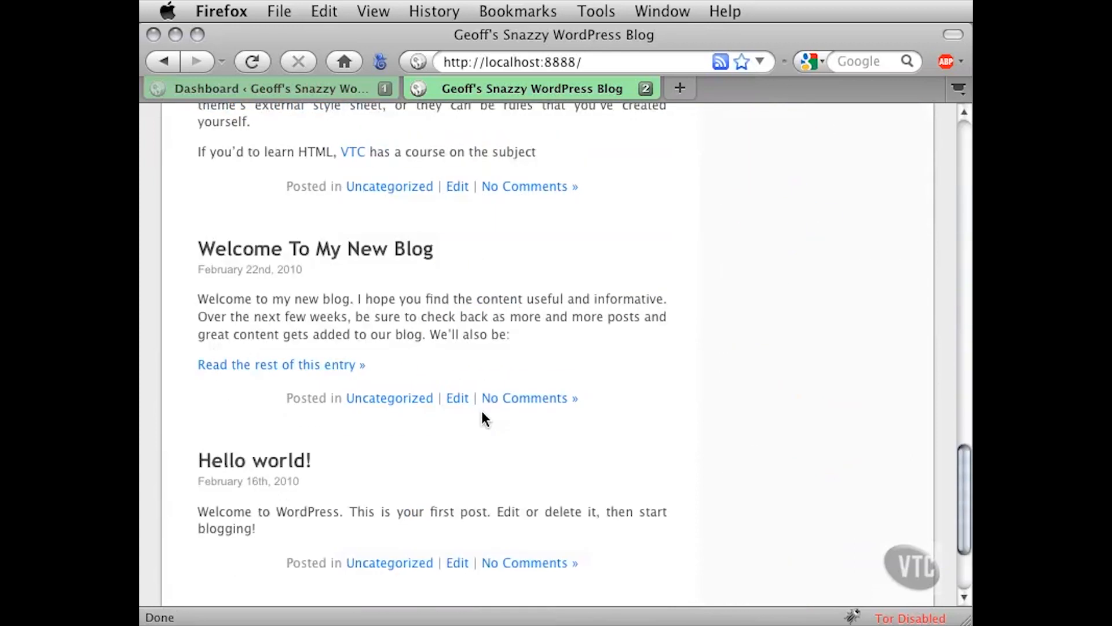
{"action": "left_click_drag", "start_coordinate": [384, 544], "coordinate": [622, 545]}
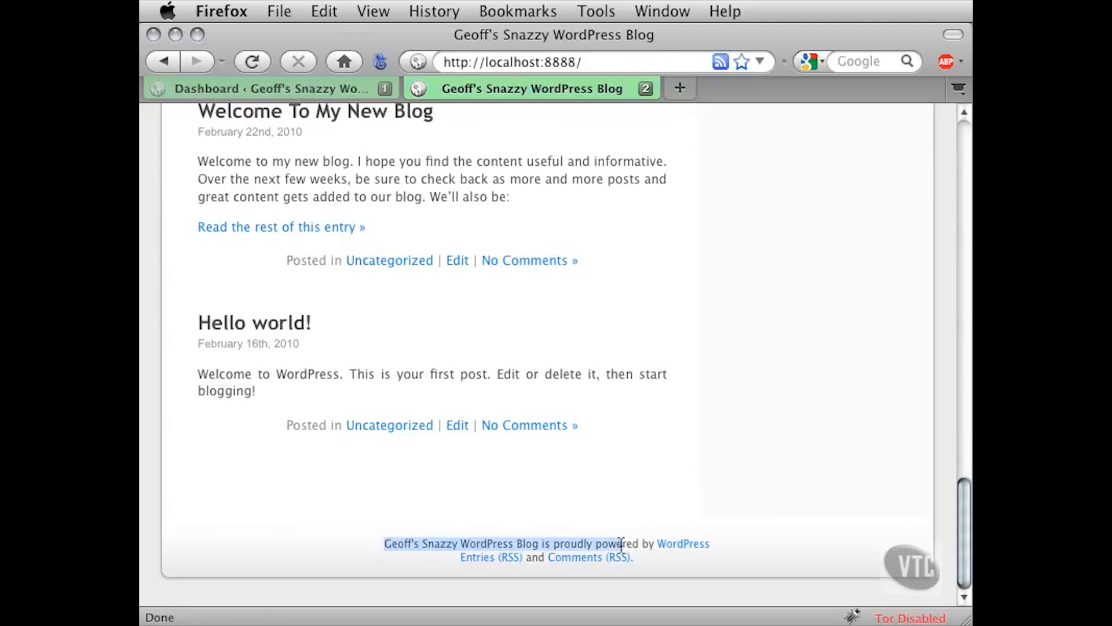
{"action": "left_click", "coordinate": [622, 545]}
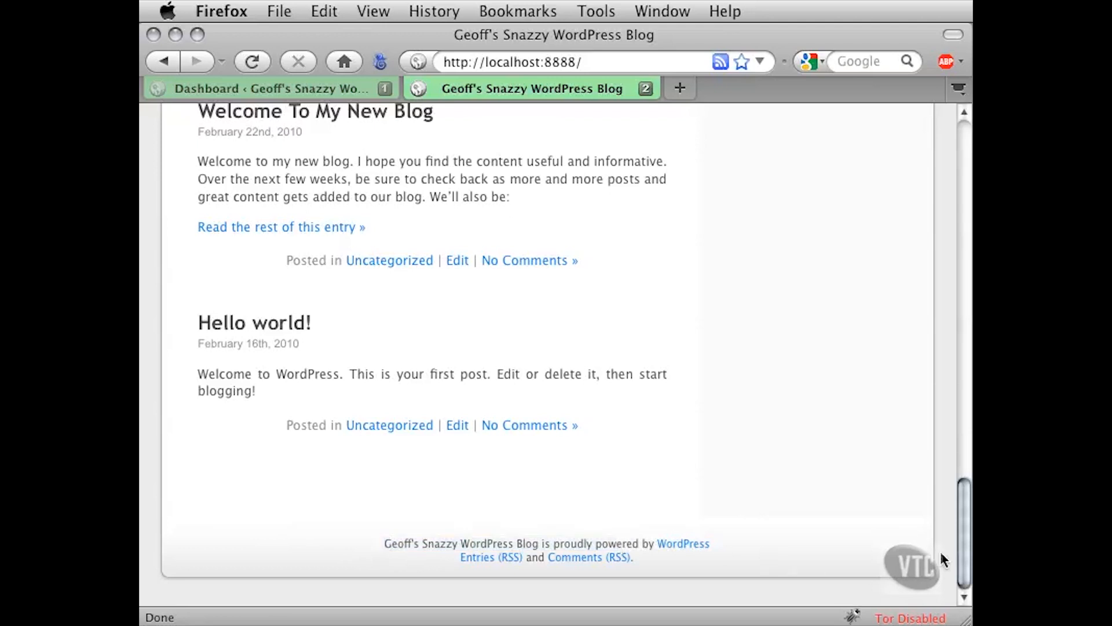
{"action": "scroll", "coordinate": [913, 529], "scroll_direction": "up", "scroll_amount": 20}
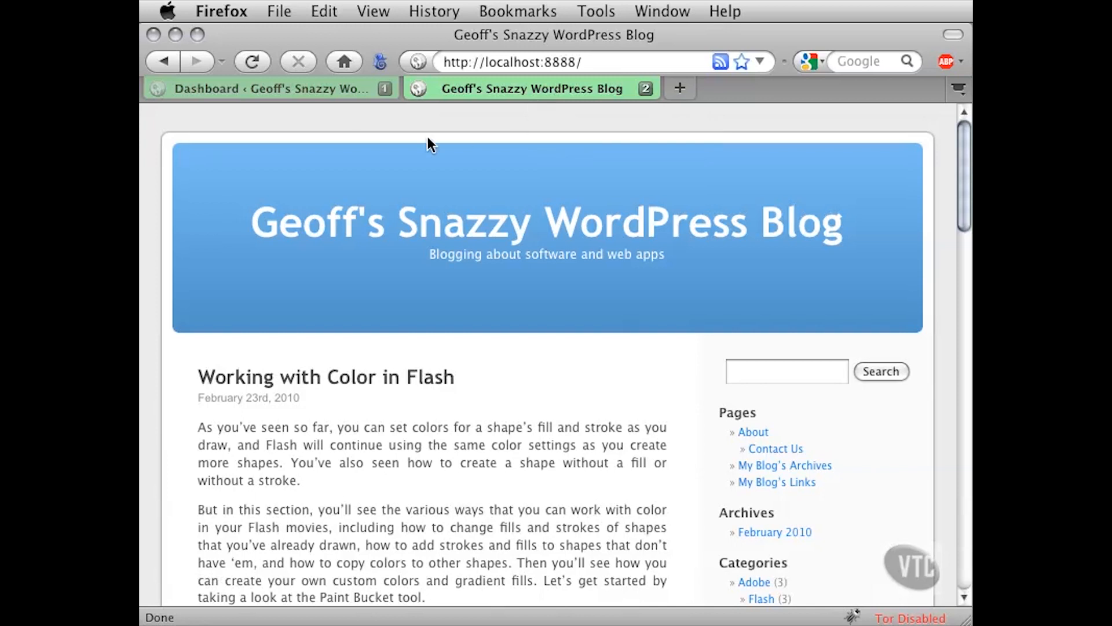
{"action": "left_click", "coordinate": [313, 93]}
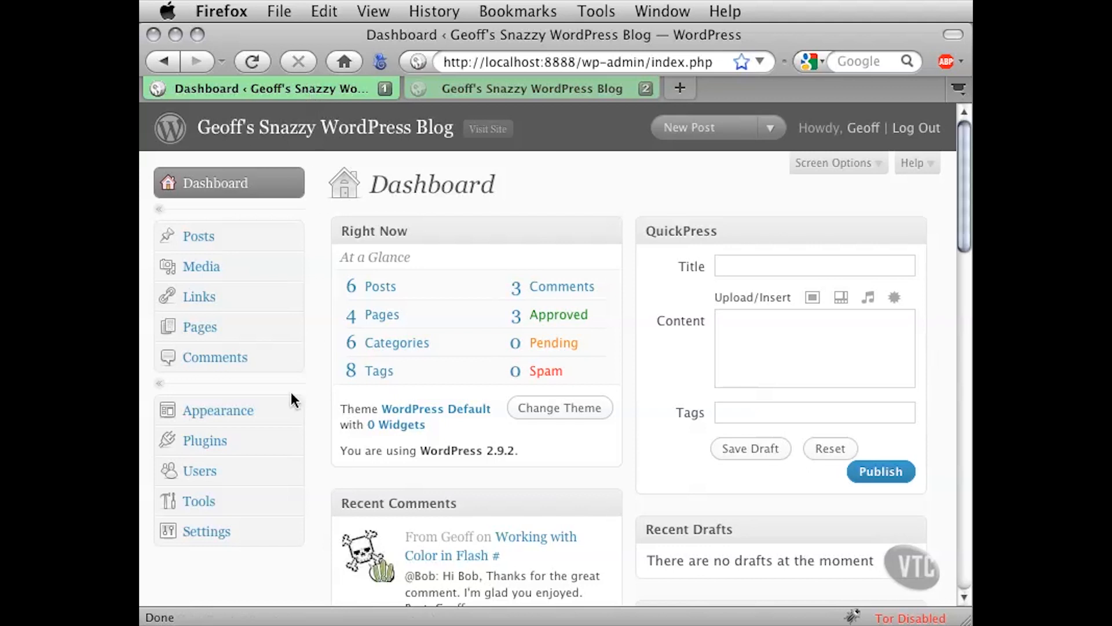
- Open the theme management page and examine the current WordPress Default 1.6 theme's name, description, file location and tags
{"action": "left_click", "coordinate": [287, 411]}
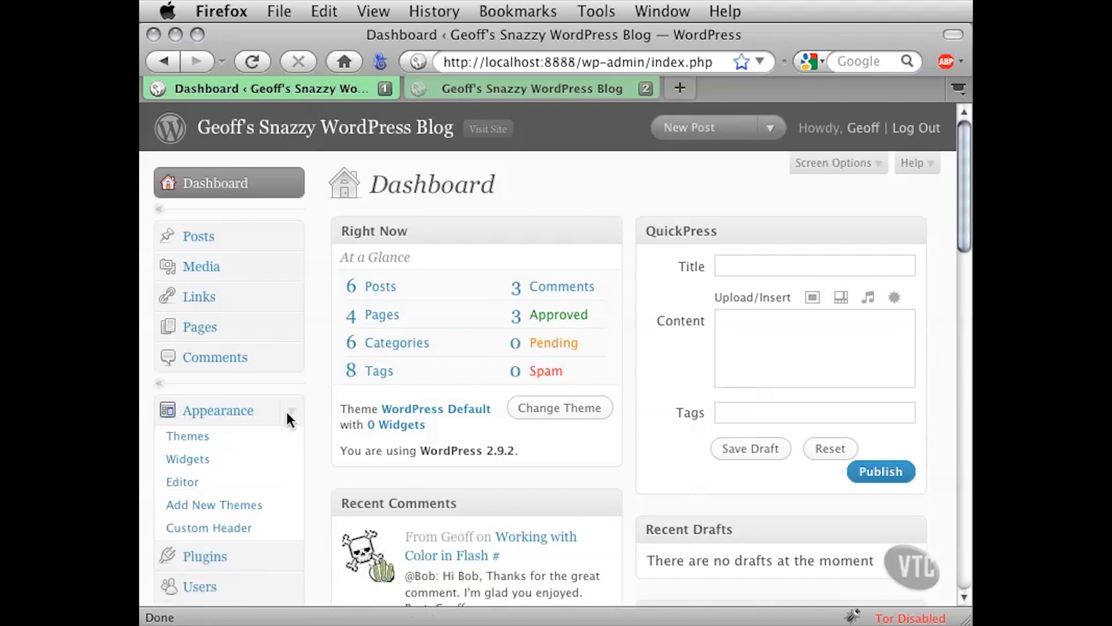
{"action": "left_click", "coordinate": [190, 438]}
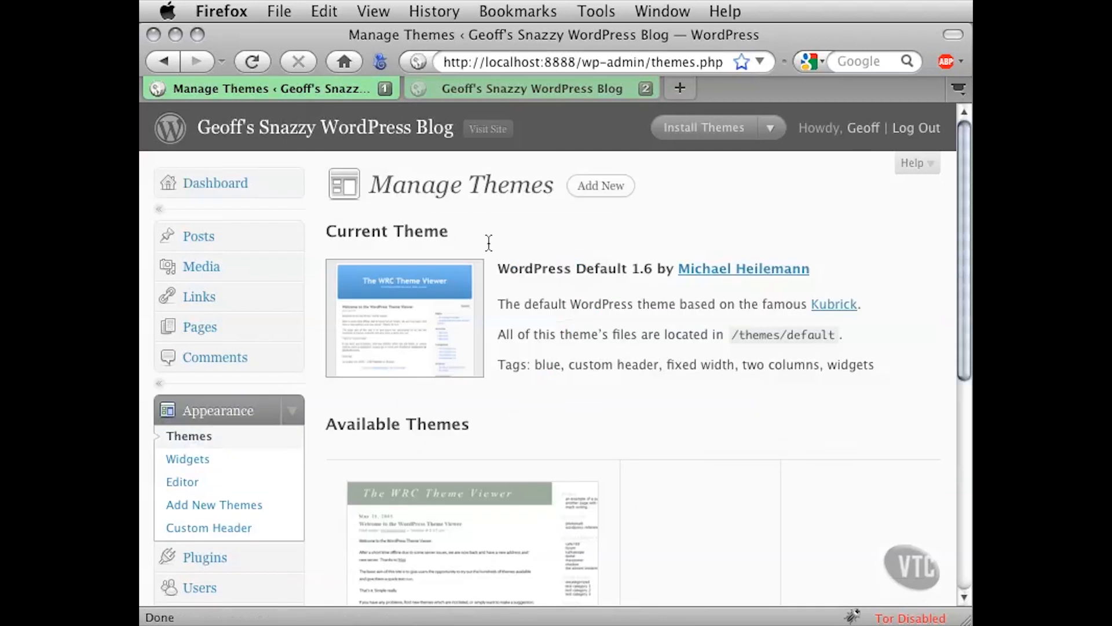
{"action": "left_click_drag", "start_coordinate": [509, 269], "coordinate": [654, 271]}
{"action": "left_click_drag", "start_coordinate": [523, 302], "coordinate": [866, 319]}
{"action": "left_click", "coordinate": [885, 308]}
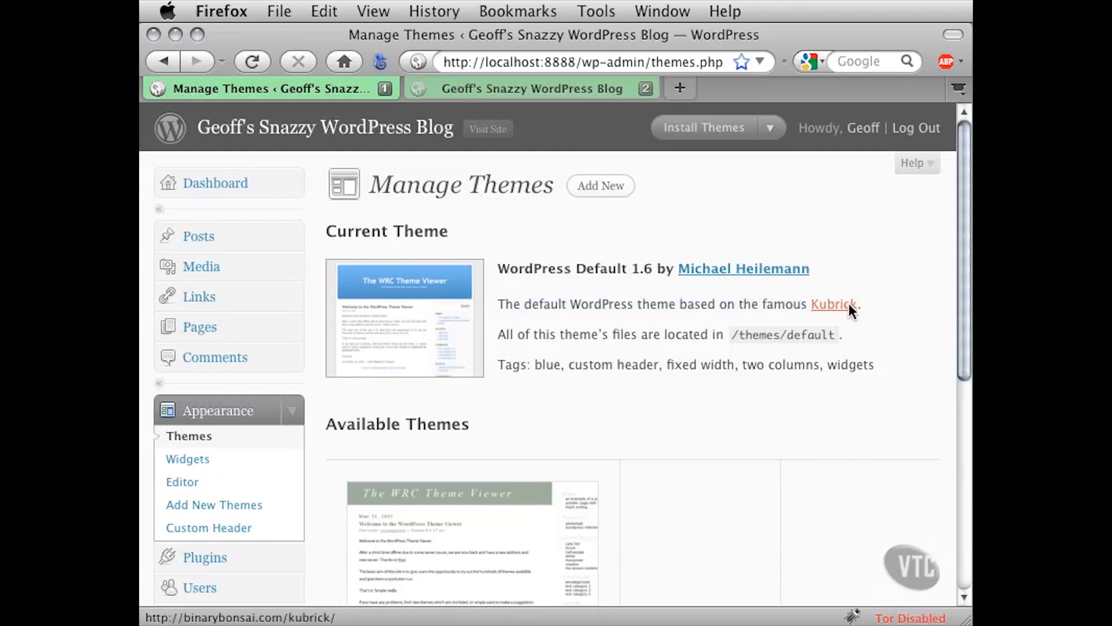
{"action": "left_click_drag", "start_coordinate": [514, 335], "coordinate": [703, 341]}
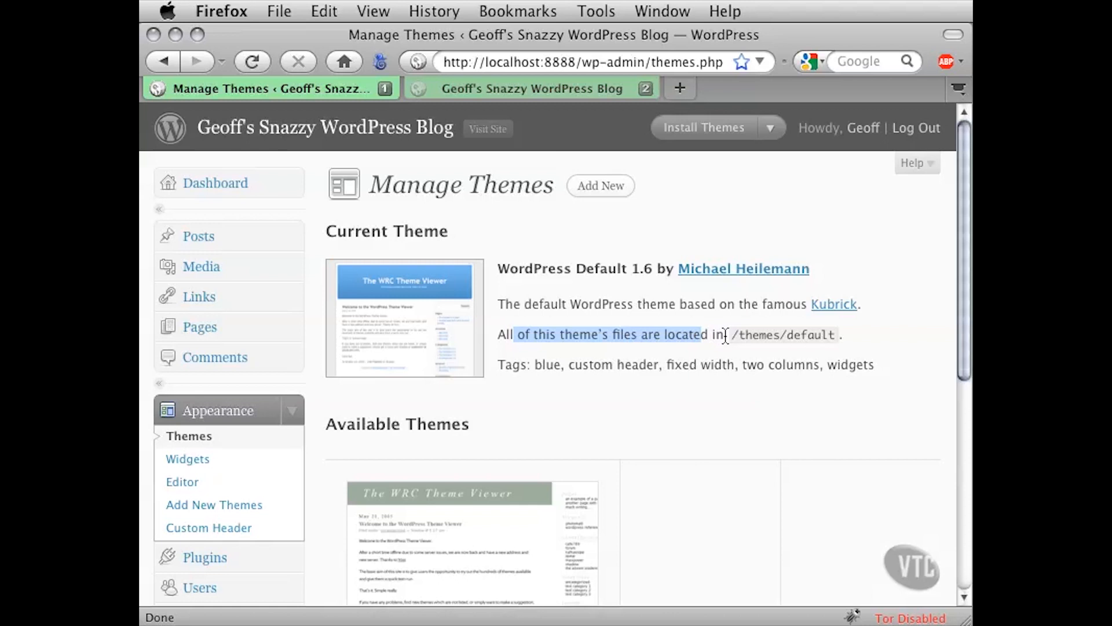
{"action": "left_click_drag", "start_coordinate": [725, 335], "coordinate": [836, 330]}
{"action": "left_click", "coordinate": [868, 332]}
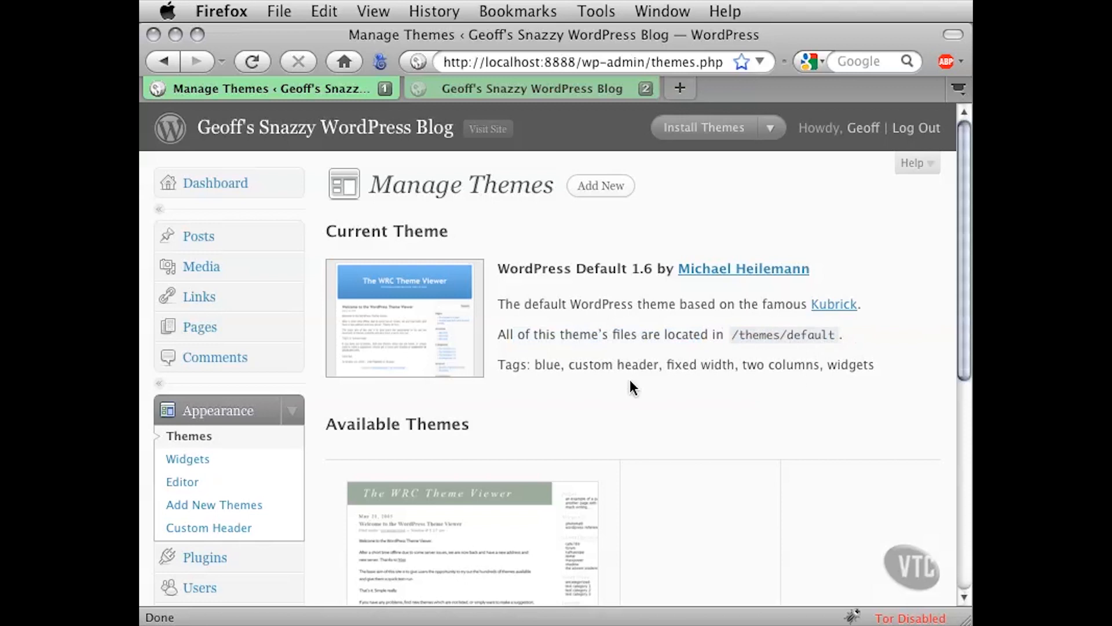
{"action": "left_click_drag", "start_coordinate": [507, 364], "coordinate": [827, 365]}
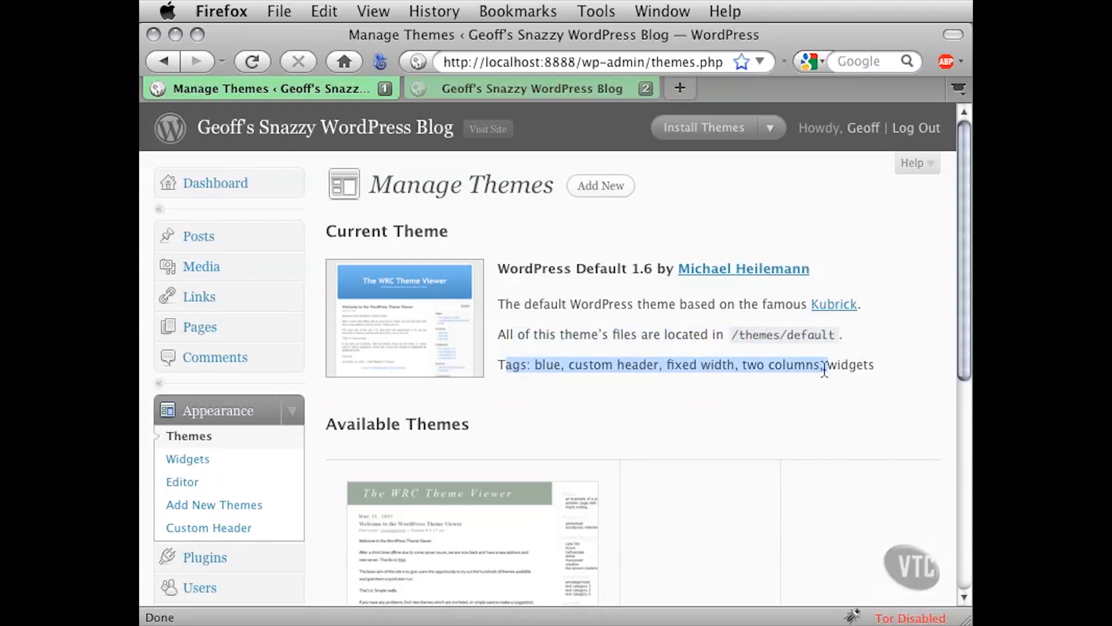
{"action": "double_click", "coordinate": [854, 364]}
{"action": "left_click", "coordinate": [897, 382]}
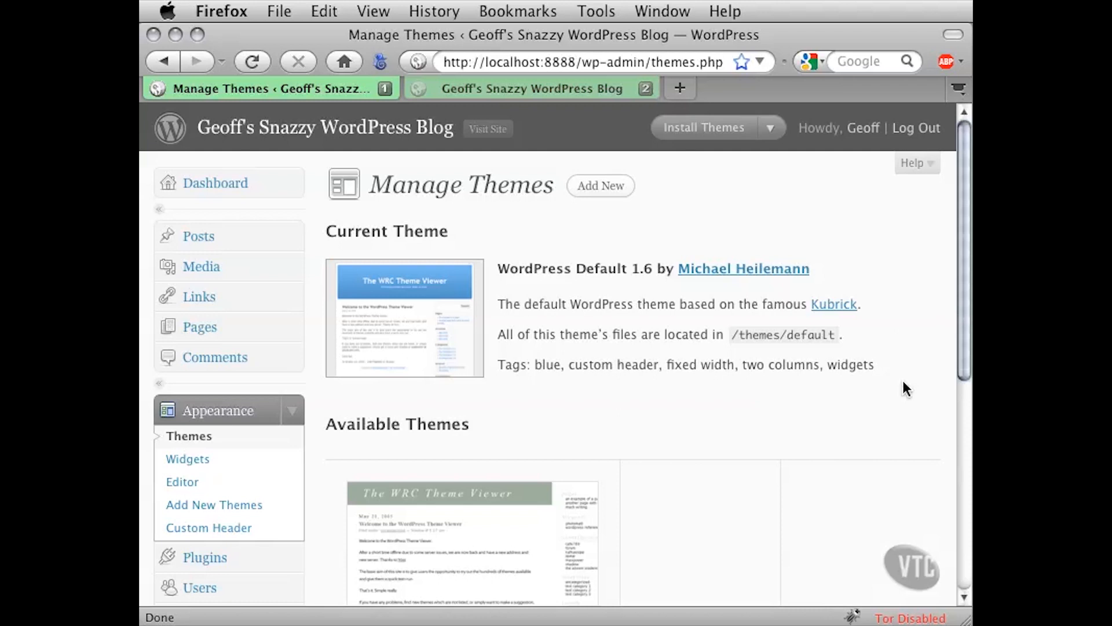
- Examine the name and description of the WordPress Classic 1.5 theme among the available themes
{"action": "scroll", "coordinate": [904, 383], "scroll_direction": "down", "scroll_amount": 5}
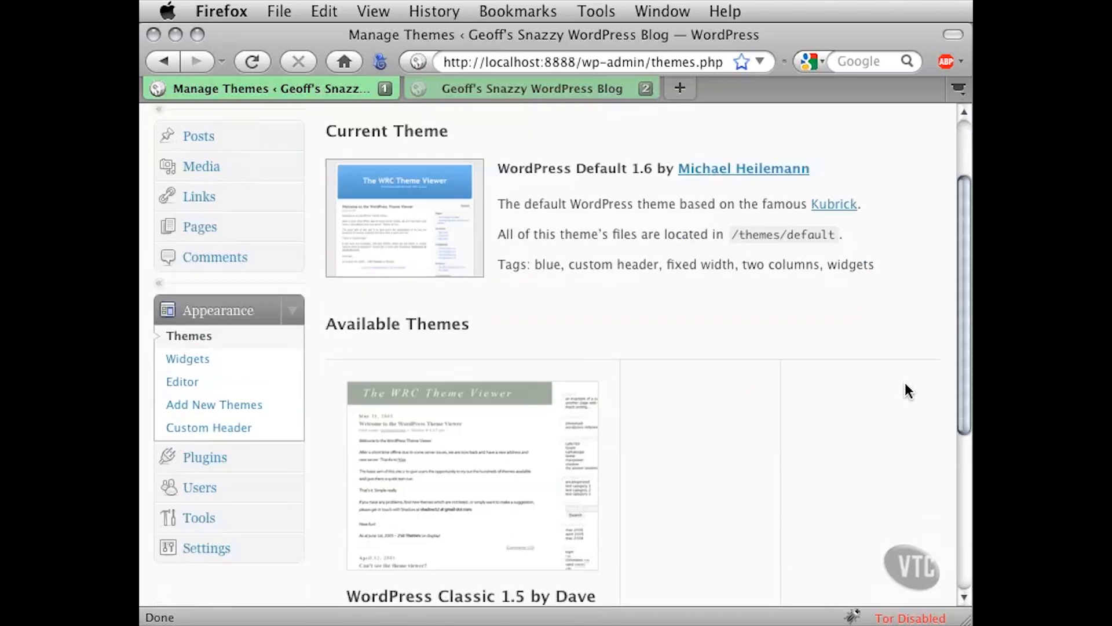
{"action": "scroll", "coordinate": [908, 391], "scroll_direction": "down", "scroll_amount": 1}
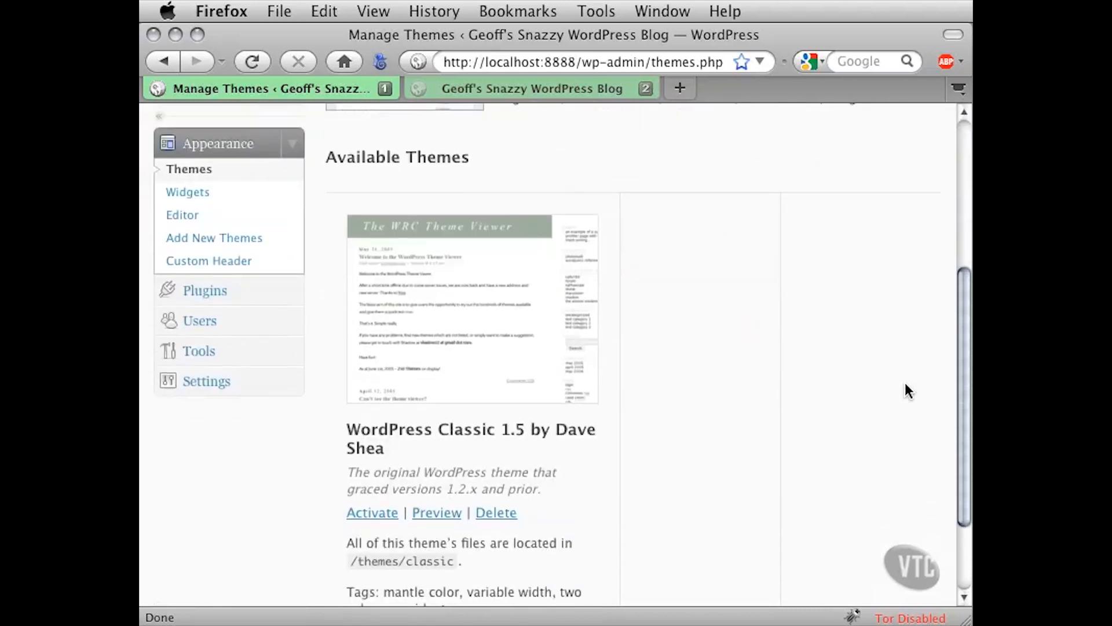
{"action": "scroll", "coordinate": [720, 329], "scroll_direction": "up", "scroll_amount": 6}
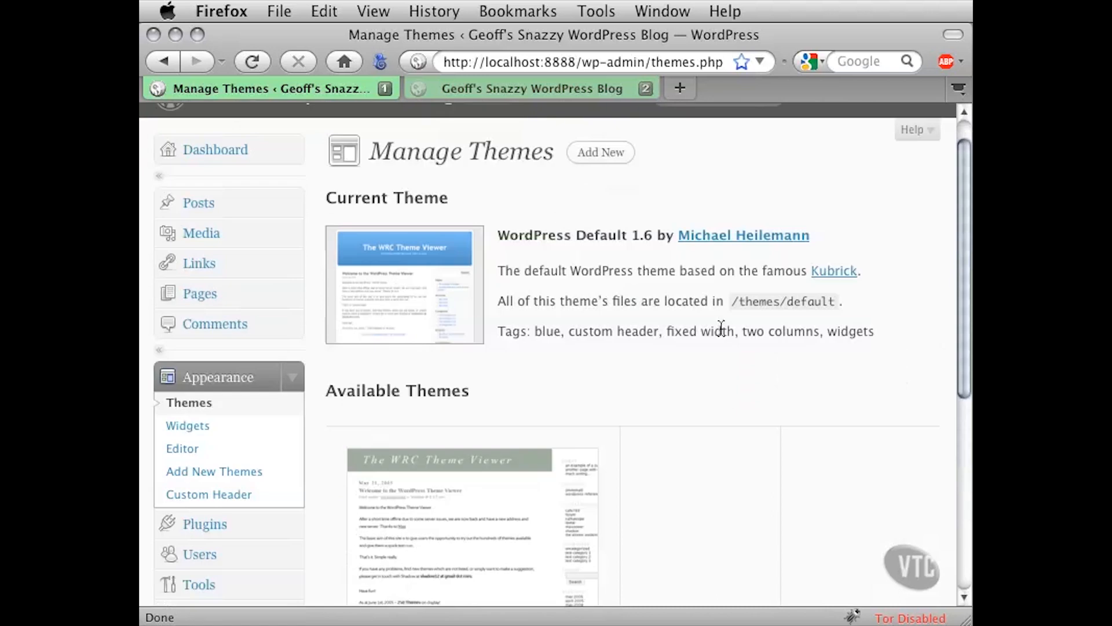
{"action": "scroll", "coordinate": [690, 484], "scroll_direction": "down", "scroll_amount": 6}
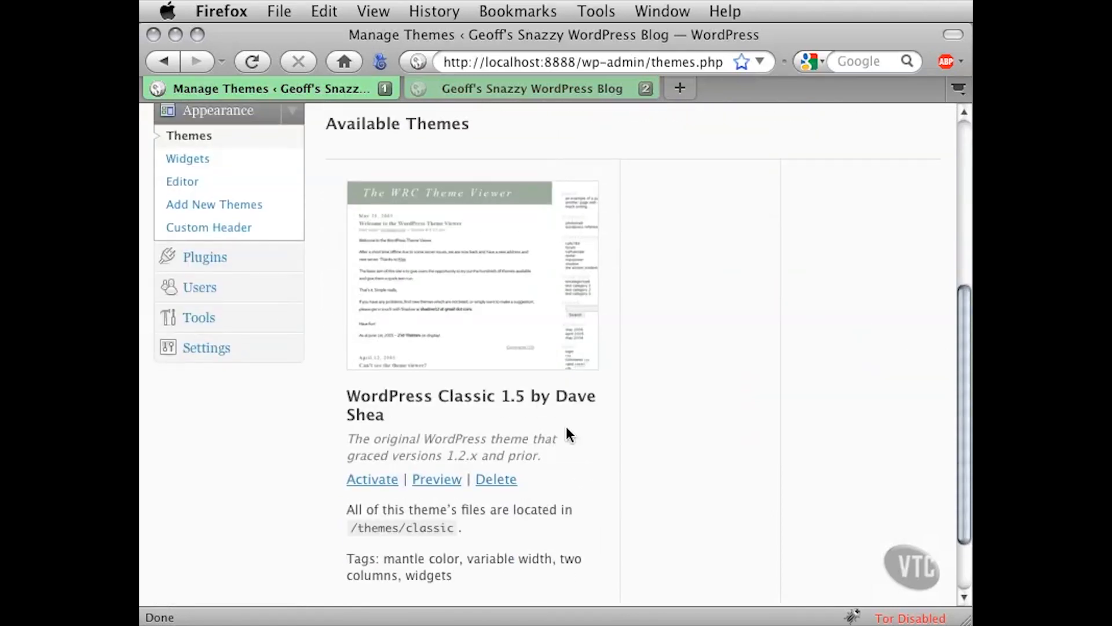
{"action": "left_click_drag", "start_coordinate": [356, 396], "coordinate": [540, 399]}
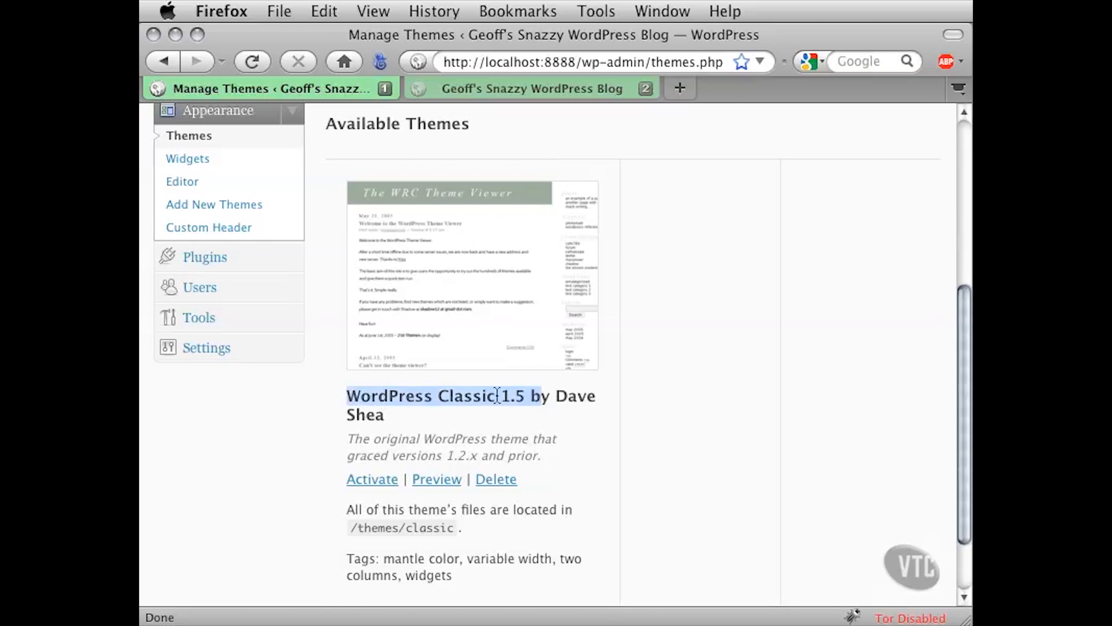
{"action": "left_click", "coordinate": [390, 438]}
{"action": "left_click_drag", "start_coordinate": [369, 439], "coordinate": [558, 457]}
{"action": "left_click", "coordinate": [559, 457]}
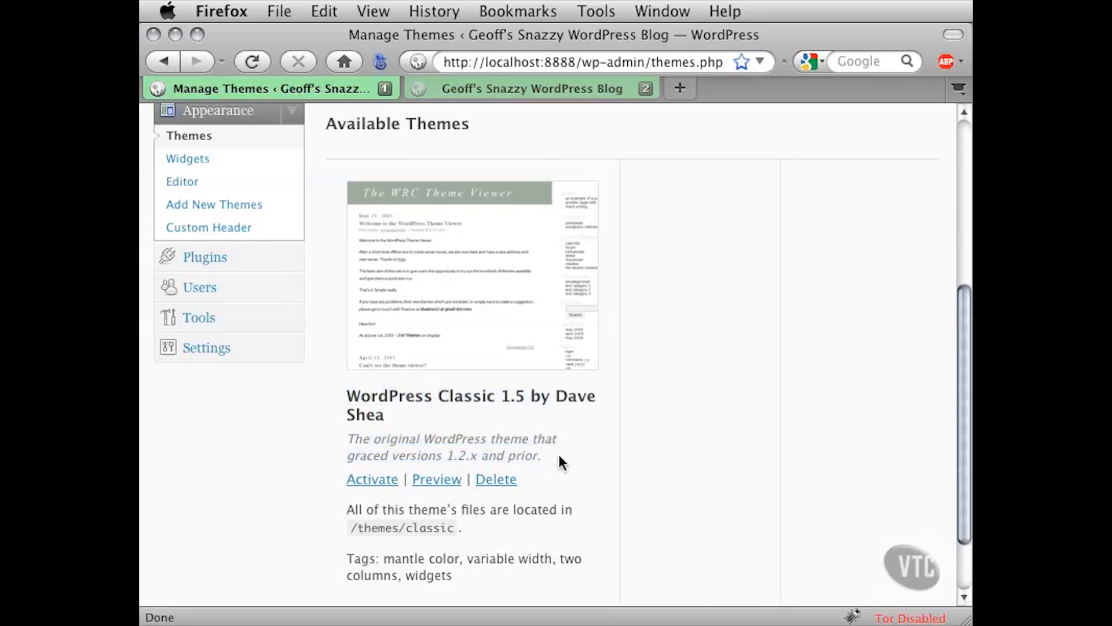
- Examine the file location and tags listed for the WordPress Classic 1.5 theme
{"action": "left_click_drag", "start_coordinate": [347, 508], "coordinate": [534, 512]}
{"action": "left_click", "coordinate": [542, 516]}
{"action": "scroll", "coordinate": [526, 524], "scroll_direction": "down", "scroll_amount": 2}
{"action": "left_click", "coordinate": [407, 513]}
{"action": "left_click_drag", "start_coordinate": [373, 524], "coordinate": [429, 526]}
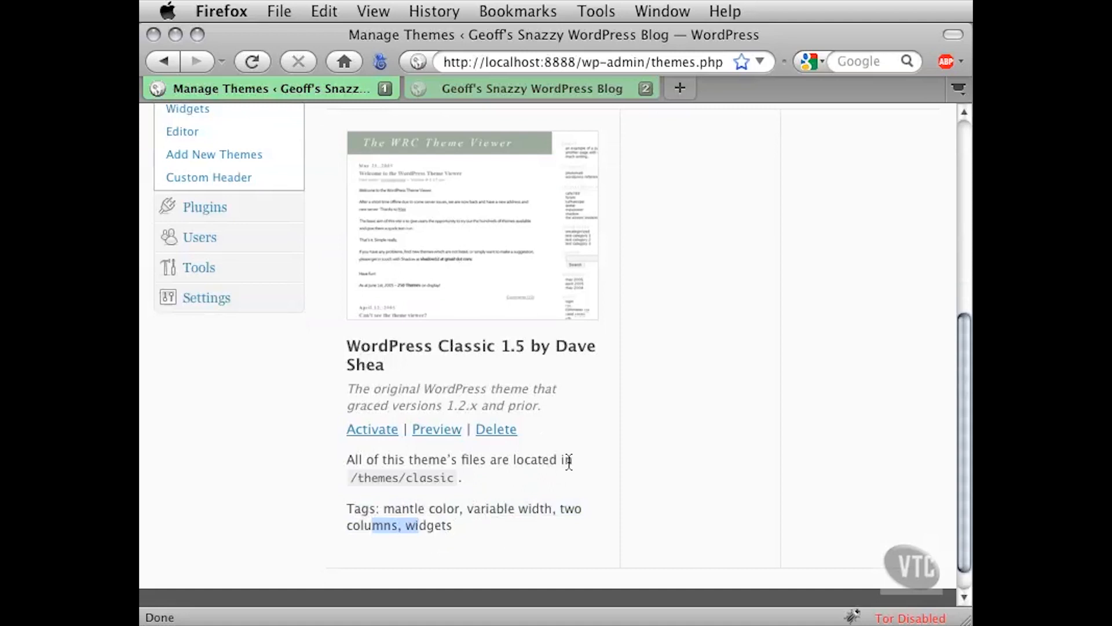
{"action": "left_click", "coordinate": [611, 436]}
{"action": "scroll", "coordinate": [631, 415], "scroll_direction": "up", "scroll_amount": 2}
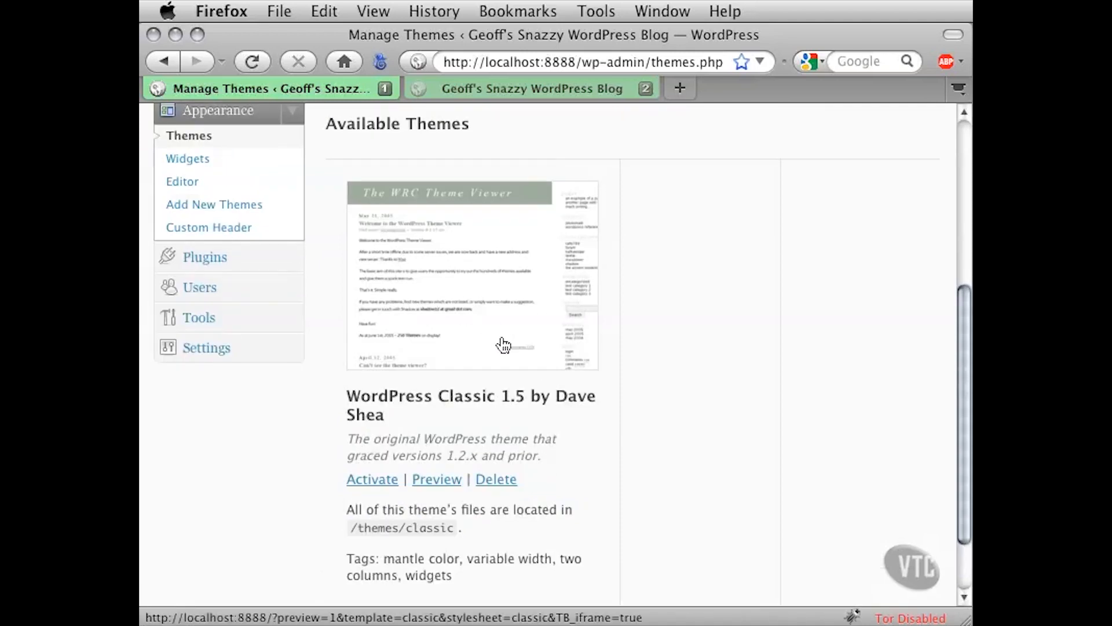
{"action": "scroll", "coordinate": [663, 388], "scroll_direction": "up", "scroll_amount": 1}
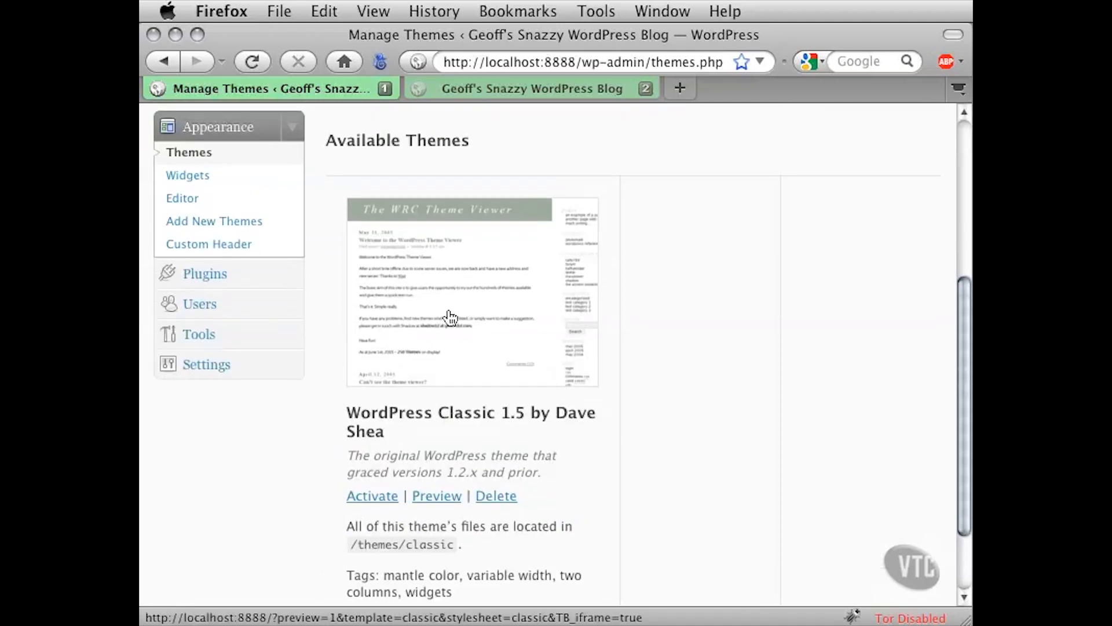
- Preview the WordPress Classic theme and examine how it displays the blog's header and posts
{"action": "left_click", "coordinate": [458, 284]}
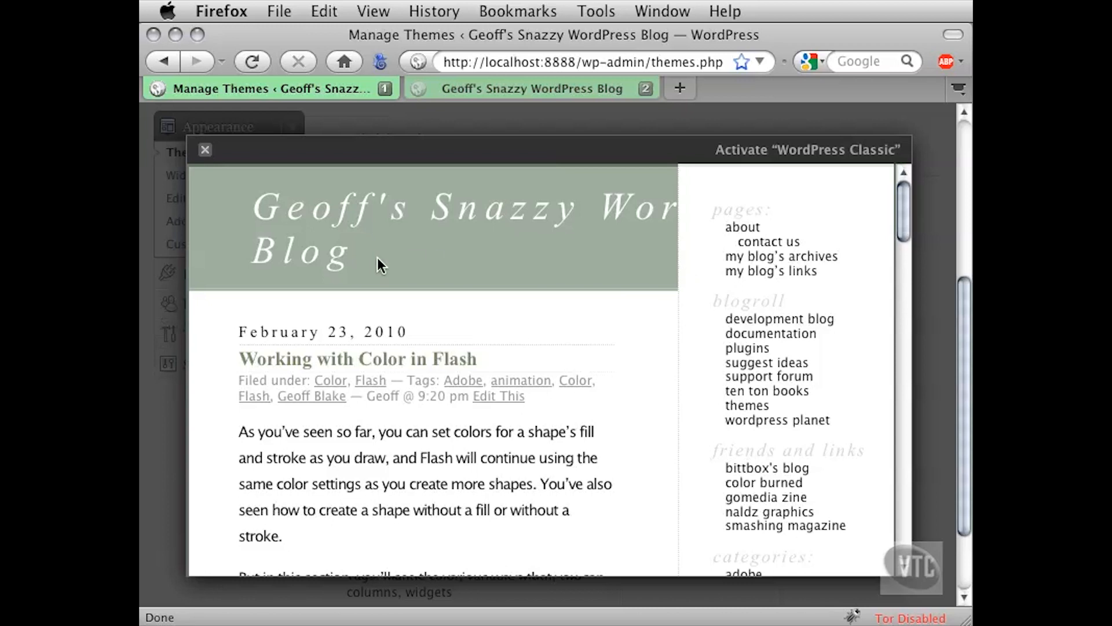
{"action": "left_click", "coordinate": [302, 242]}
{"action": "scroll", "coordinate": [453, 443], "scroll_direction": "down", "scroll_amount": 1}
{"action": "scroll", "coordinate": [453, 443], "scroll_direction": "down", "scroll_amount": 2}
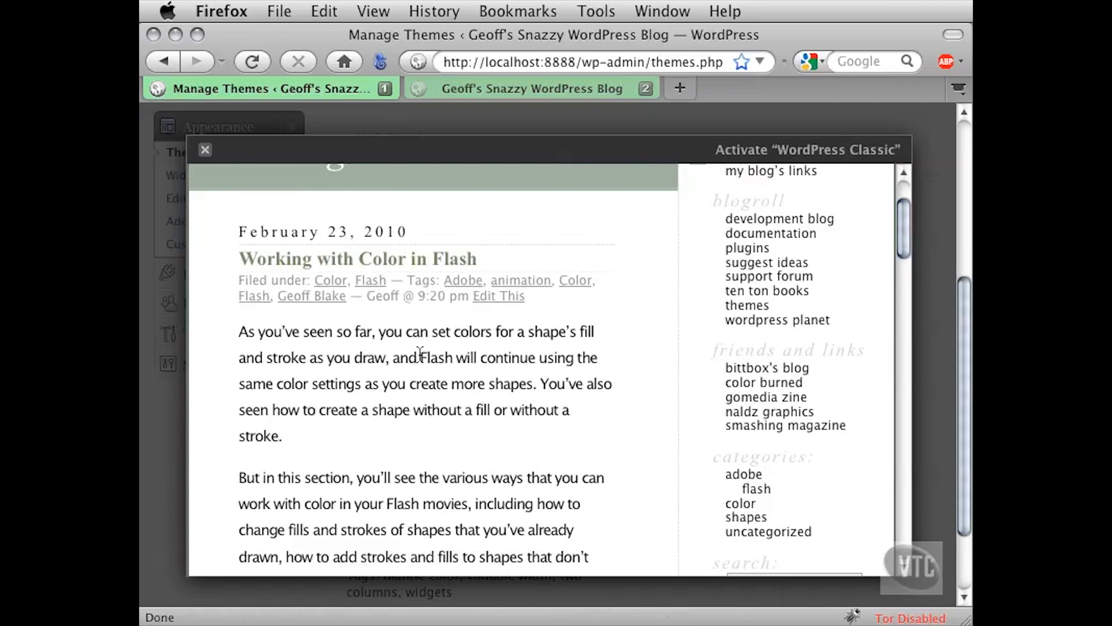
{"action": "scroll", "coordinate": [423, 346], "scroll_direction": "down", "scroll_amount": 6}
{"action": "scroll", "coordinate": [422, 393], "scroll_direction": "down", "scroll_amount": 6}
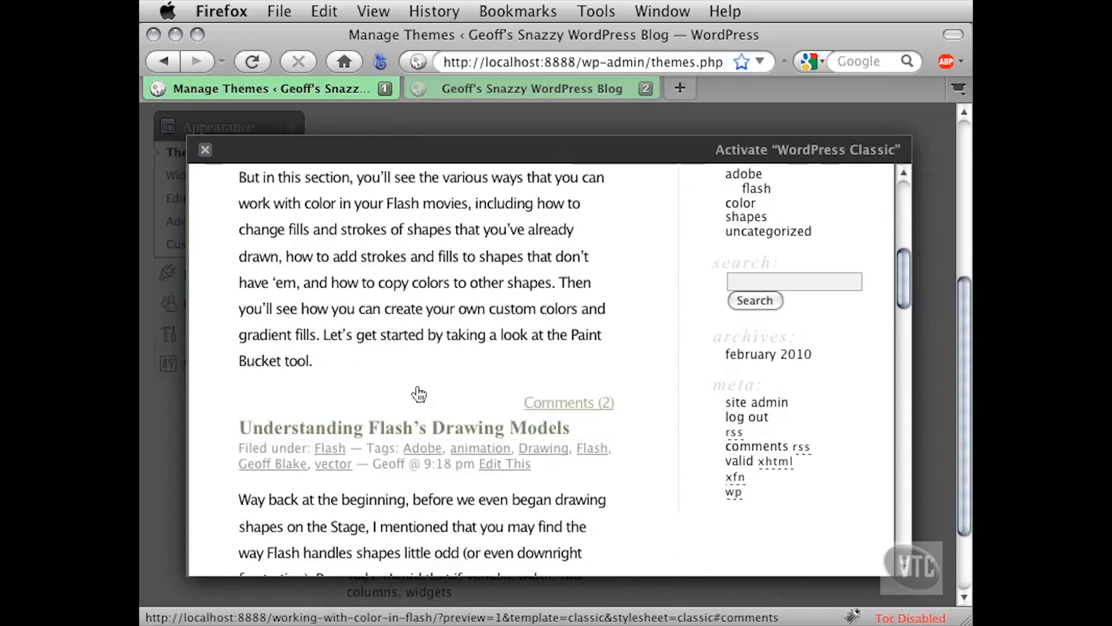
{"action": "scroll", "coordinate": [420, 390], "scroll_direction": "down", "scroll_amount": 13}
{"action": "scroll", "coordinate": [457, 414], "scroll_direction": "down", "scroll_amount": 3}
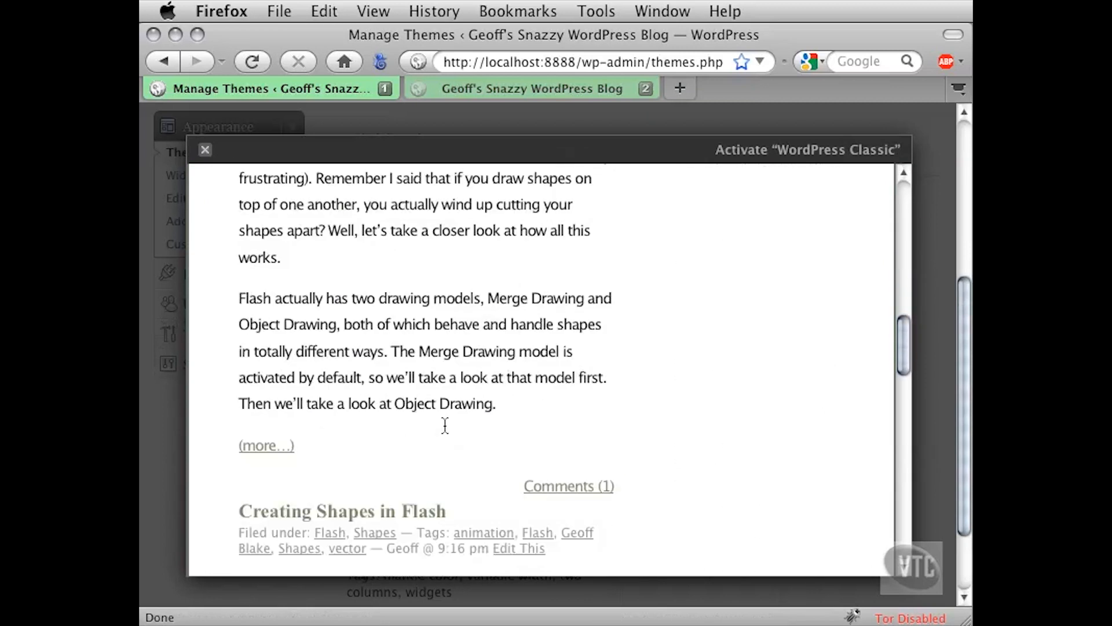
{"action": "scroll", "coordinate": [432, 402], "scroll_direction": "down", "scroll_amount": 4}
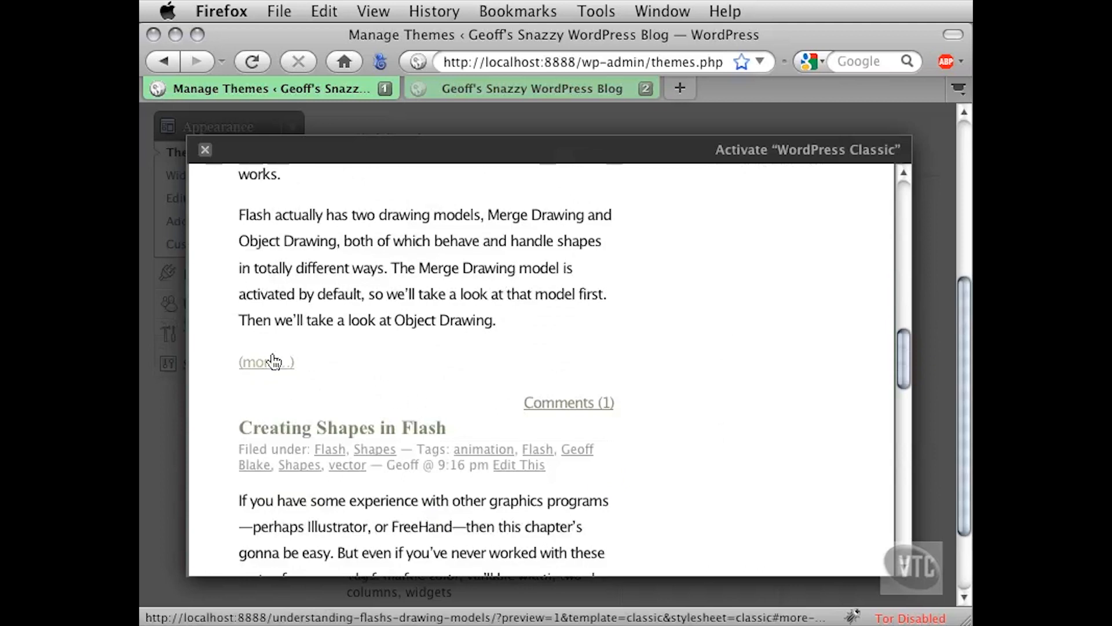
{"action": "scroll", "coordinate": [334, 366], "scroll_direction": "up", "scroll_amount": 19}
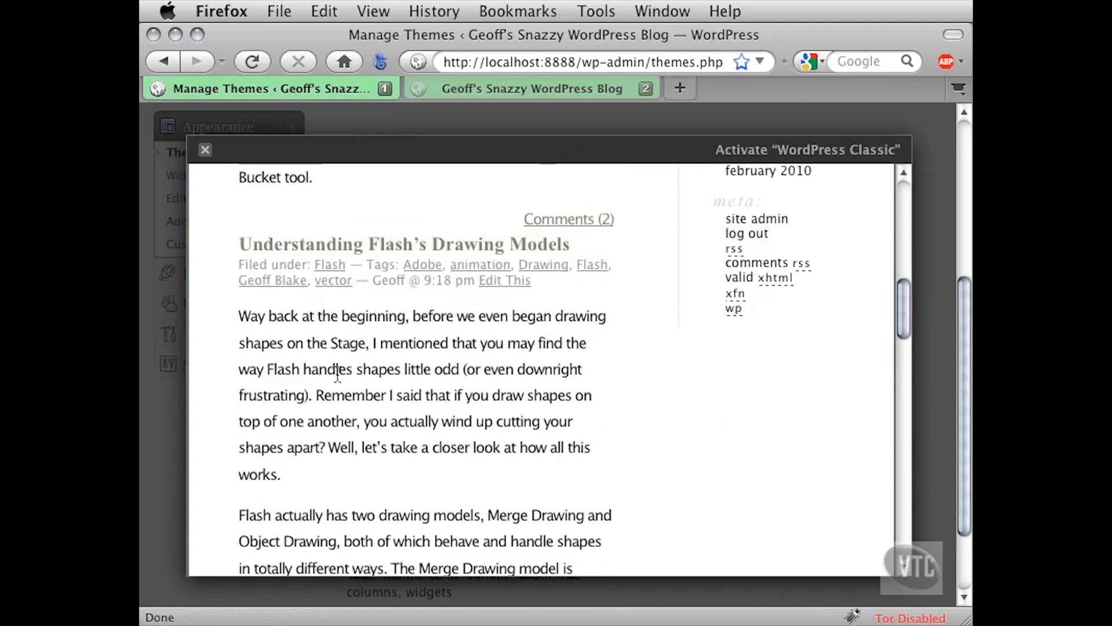
{"action": "scroll", "coordinate": [338, 373], "scroll_direction": "up", "scroll_amount": 16}
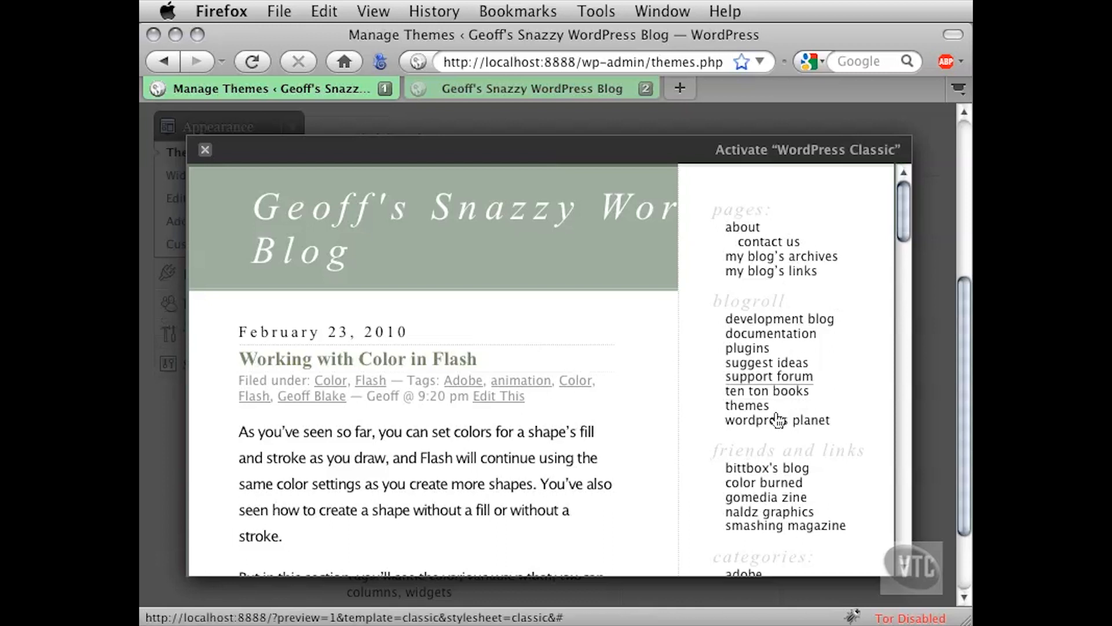
- Examine the sidebar in the WordPress Classic preview, from the blogroll and categories to the search and meta sections
{"action": "scroll", "coordinate": [799, 452], "scroll_direction": "down", "scroll_amount": 4}
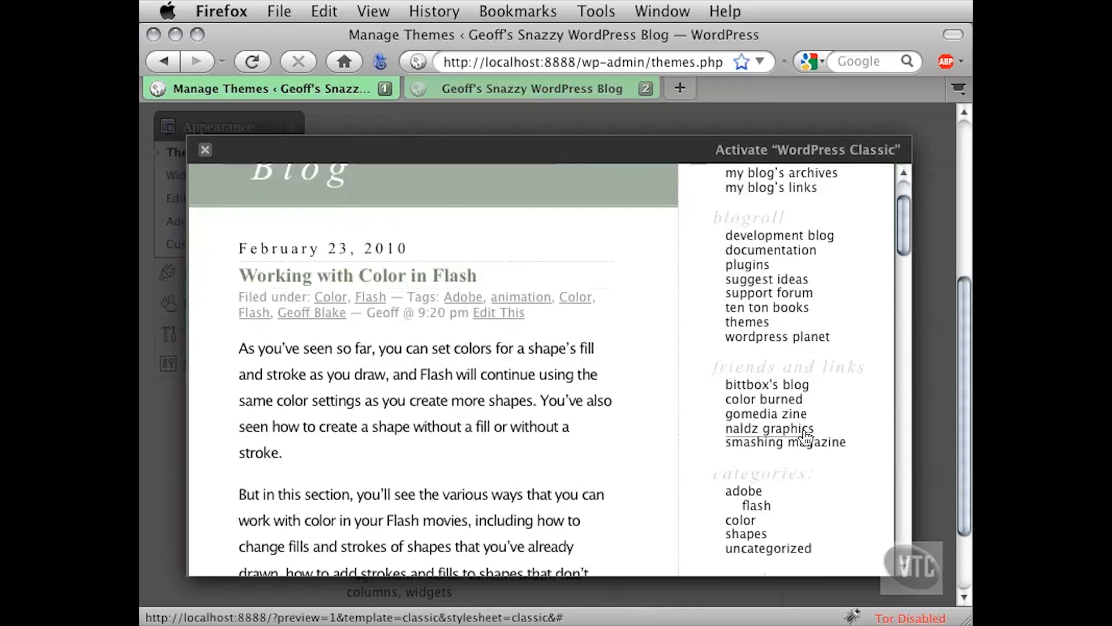
{"action": "scroll", "coordinate": [804, 433], "scroll_direction": "down", "scroll_amount": 1}
{"action": "scroll", "coordinate": [803, 434], "scroll_direction": "down", "scroll_amount": 3}
{"action": "scroll", "coordinate": [815, 435], "scroll_direction": "down", "scroll_amount": 5}
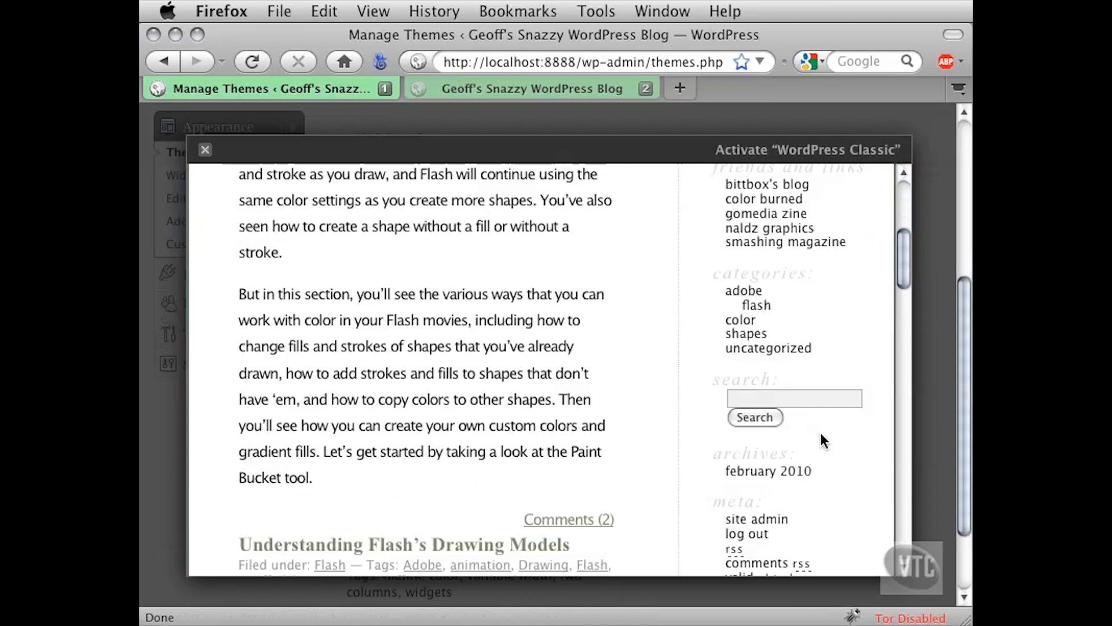
{"action": "scroll", "coordinate": [803, 437], "scroll_direction": "down", "scroll_amount": 4}
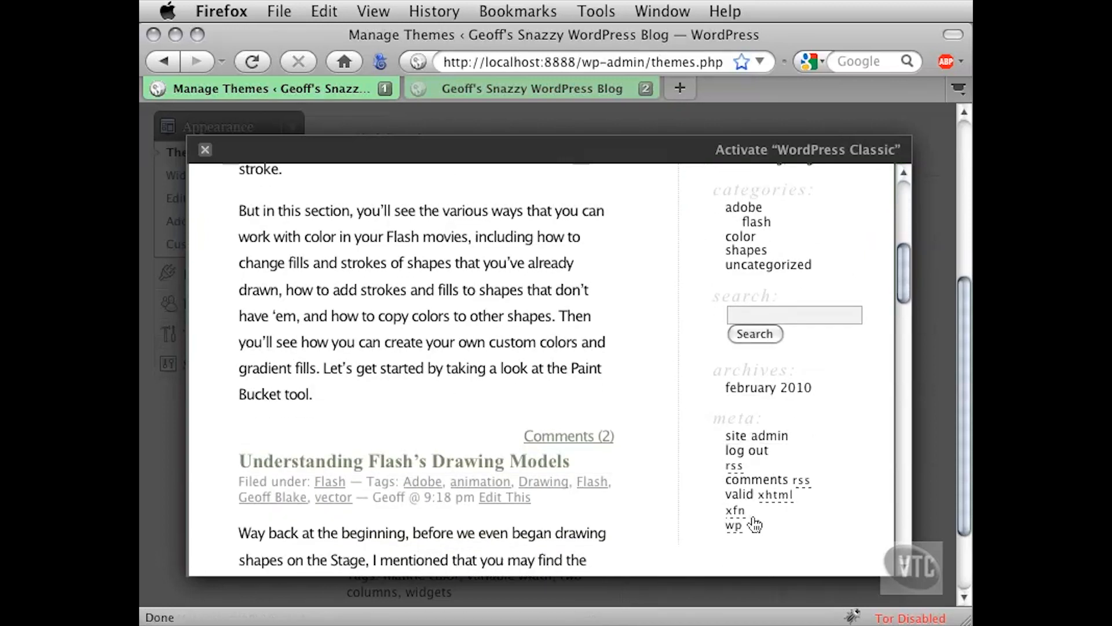
{"action": "scroll", "coordinate": [827, 409], "scroll_direction": "up", "scroll_amount": 10}
{"action": "scroll", "coordinate": [828, 403], "scroll_direction": "up", "scroll_amount": 6}
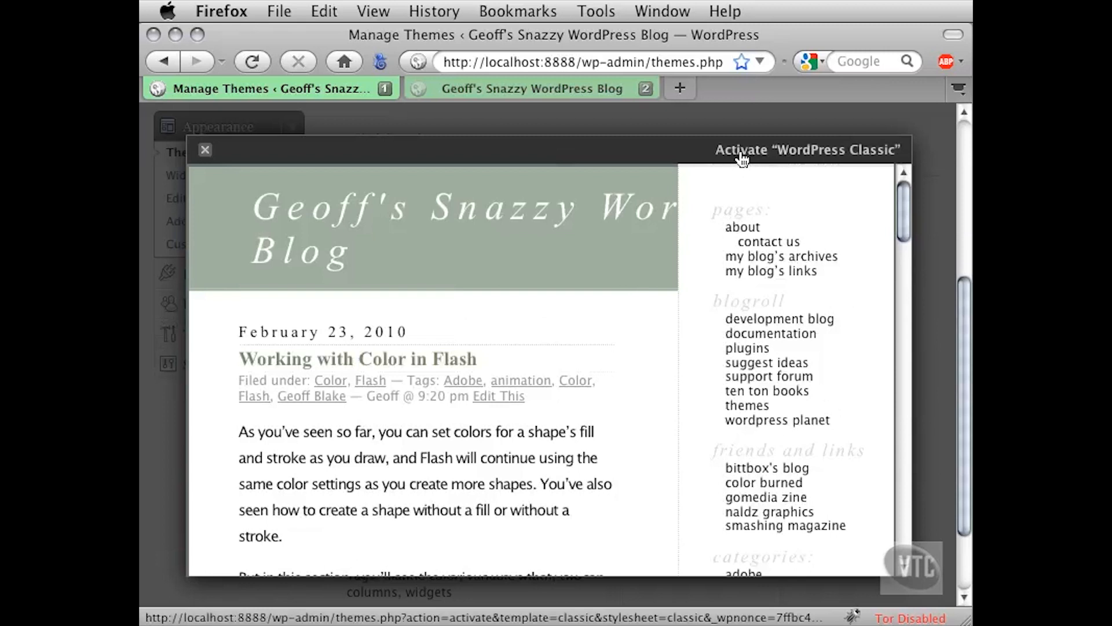
- Activate the WordPress Classic theme and check the current theme and available themes listings
{"action": "left_click", "coordinate": [784, 158]}
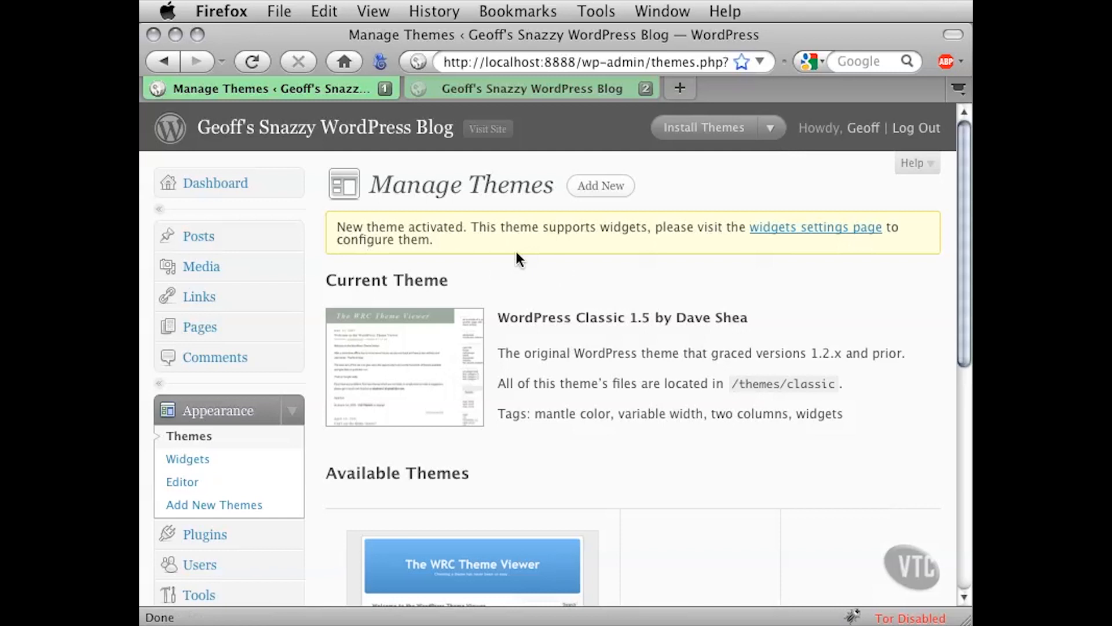
{"action": "left_click_drag", "start_coordinate": [348, 282], "coordinate": [468, 285]}
{"action": "left_click_drag", "start_coordinate": [500, 319], "coordinate": [648, 320]}
{"action": "left_click", "coordinate": [591, 383]}
{"action": "scroll", "coordinate": [625, 423], "scroll_direction": "down", "scroll_amount": 10}
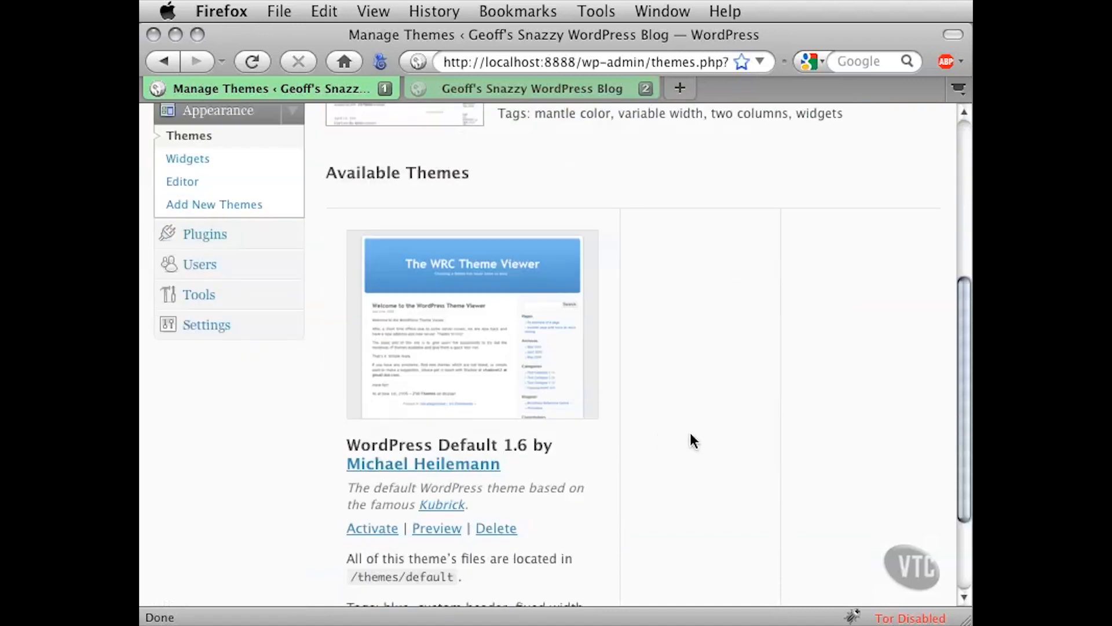
{"action": "scroll", "coordinate": [710, 442], "scroll_direction": "down", "scroll_amount": 5}
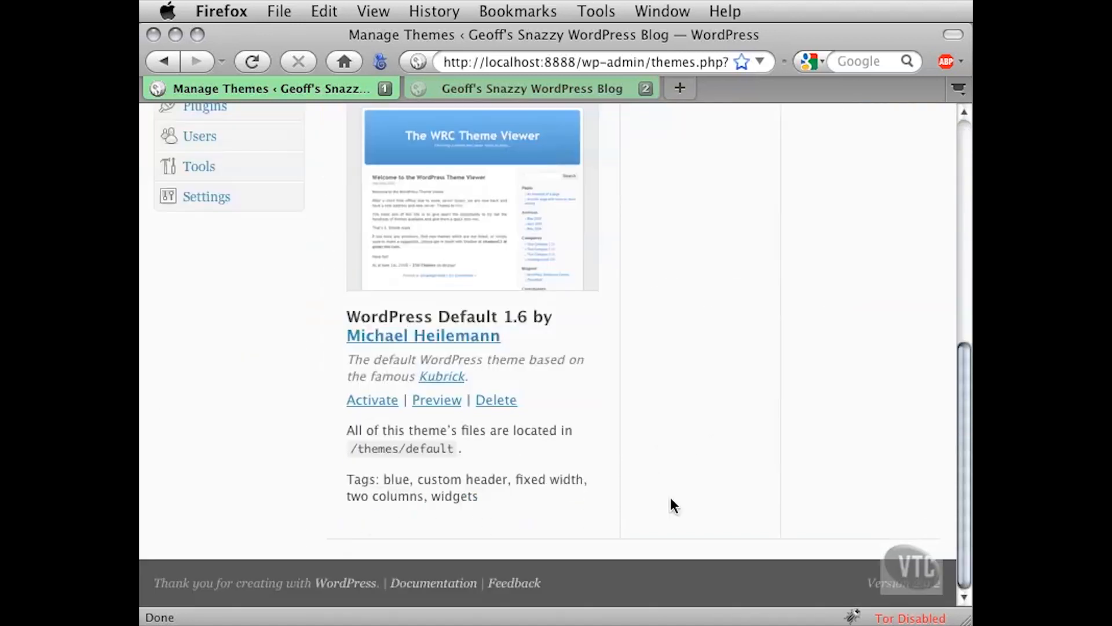
{"action": "scroll", "coordinate": [704, 488], "scroll_direction": "up", "scroll_amount": 15}
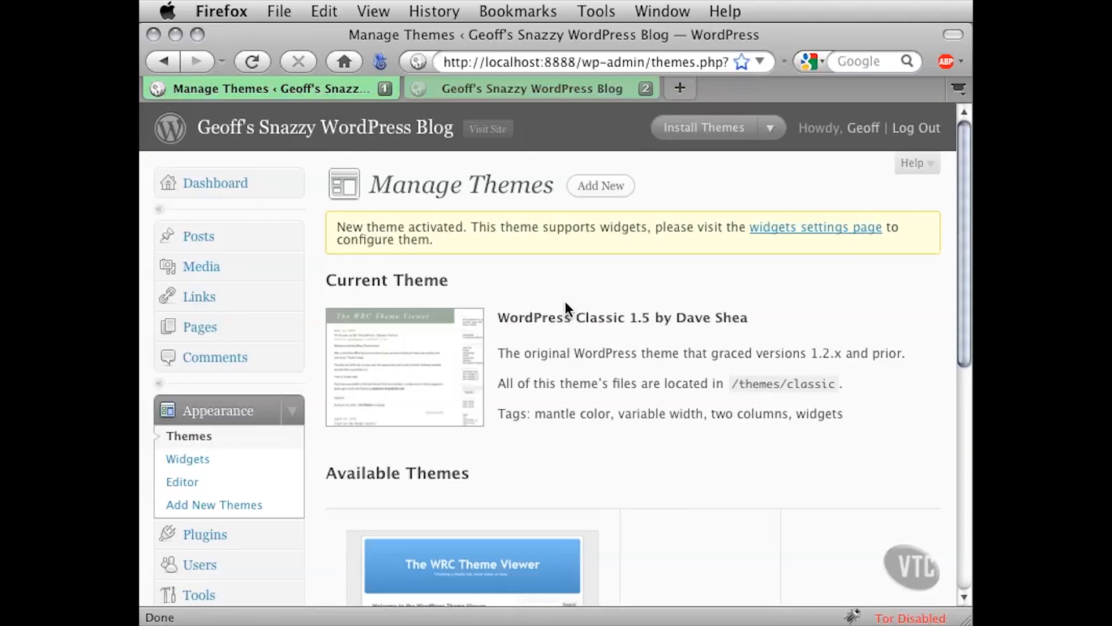
- Reload the blog's front page and examine its header, sidebar and posts in the WordPress Classic theme
{"action": "left_click", "coordinate": [491, 93]}
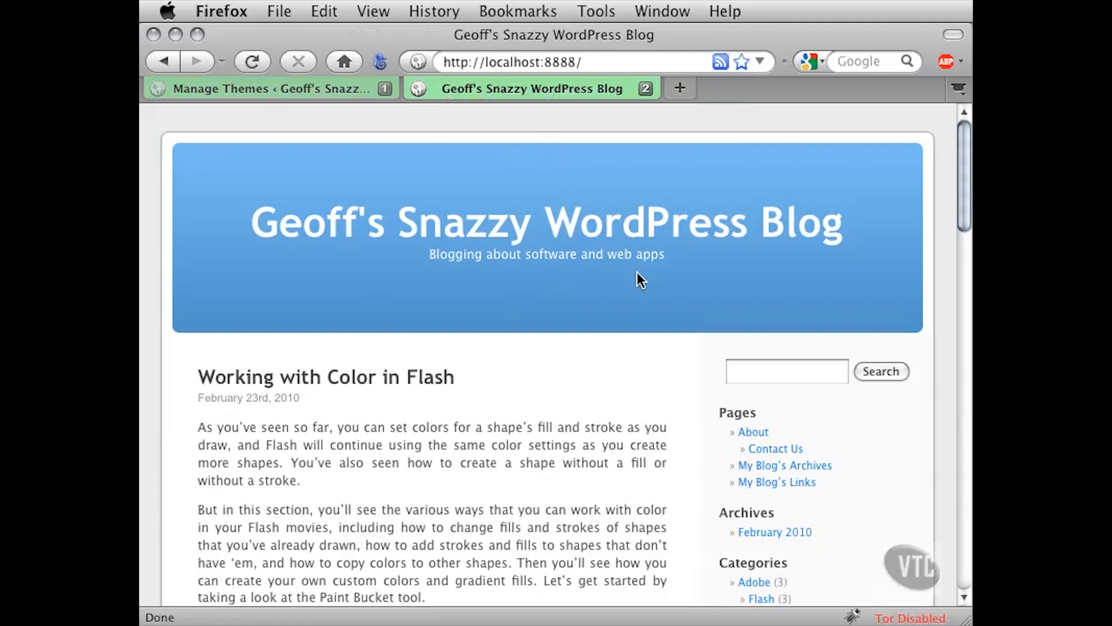
{"action": "key", "text": "super+r"}
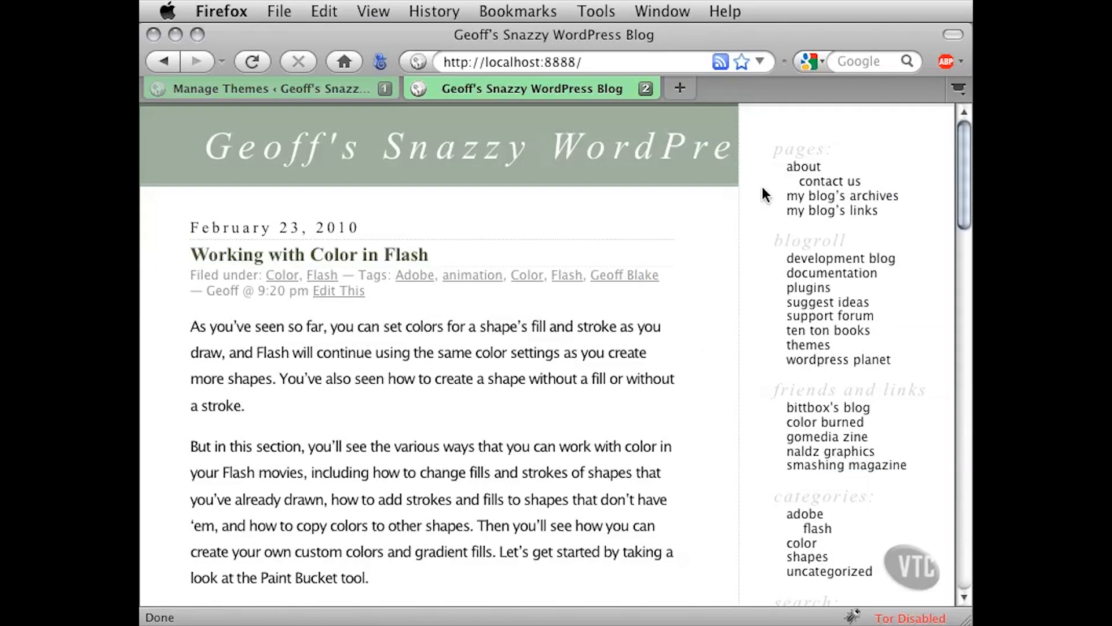
{"action": "scroll", "coordinate": [691, 345], "scroll_direction": "down", "scroll_amount": 15}
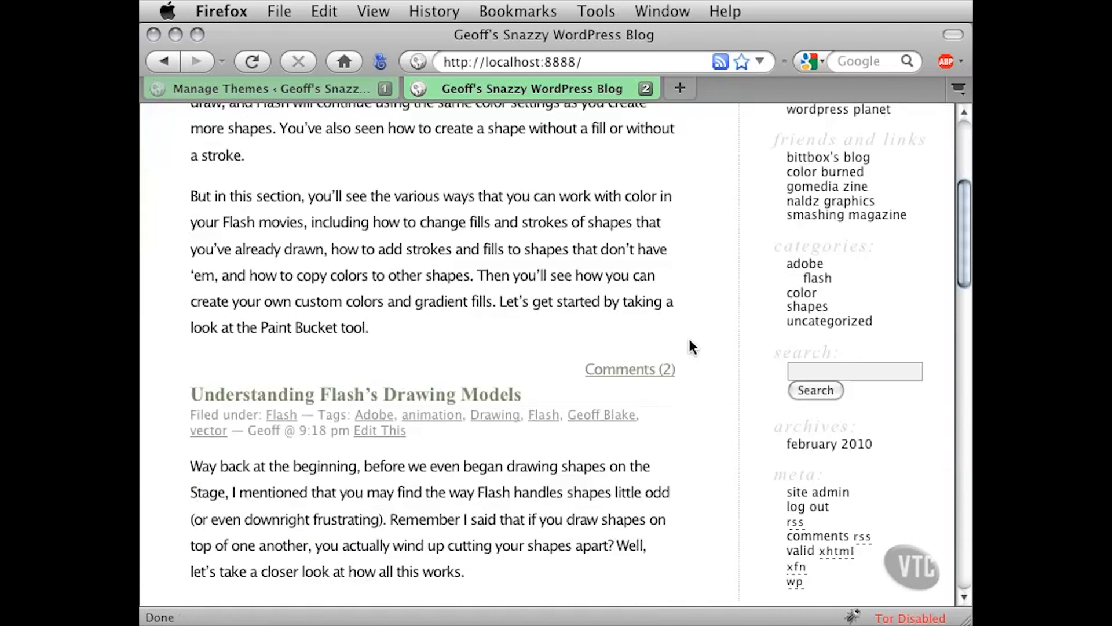
{"action": "scroll", "coordinate": [689, 346], "scroll_direction": "down", "scroll_amount": 15}
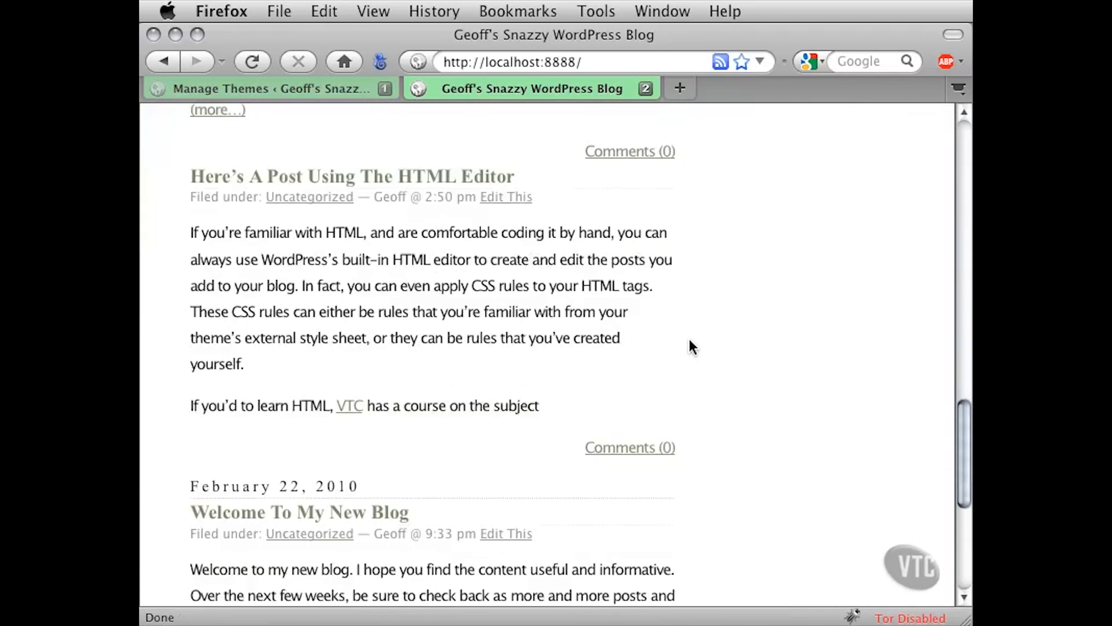
- Examine the blog's header title and the sidebar's pages, links, categories and archives on the live front page
{"action": "scroll", "coordinate": [689, 340], "scroll_direction": "up", "scroll_amount": 20}
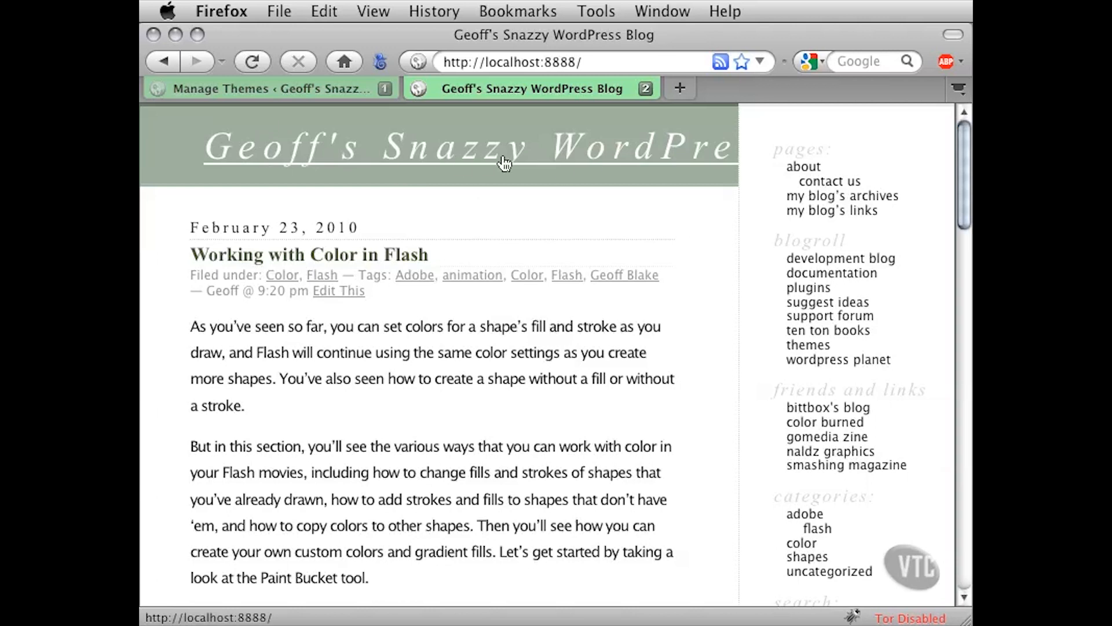
{"action": "scroll", "coordinate": [701, 369], "scroll_direction": "down", "scroll_amount": 5}
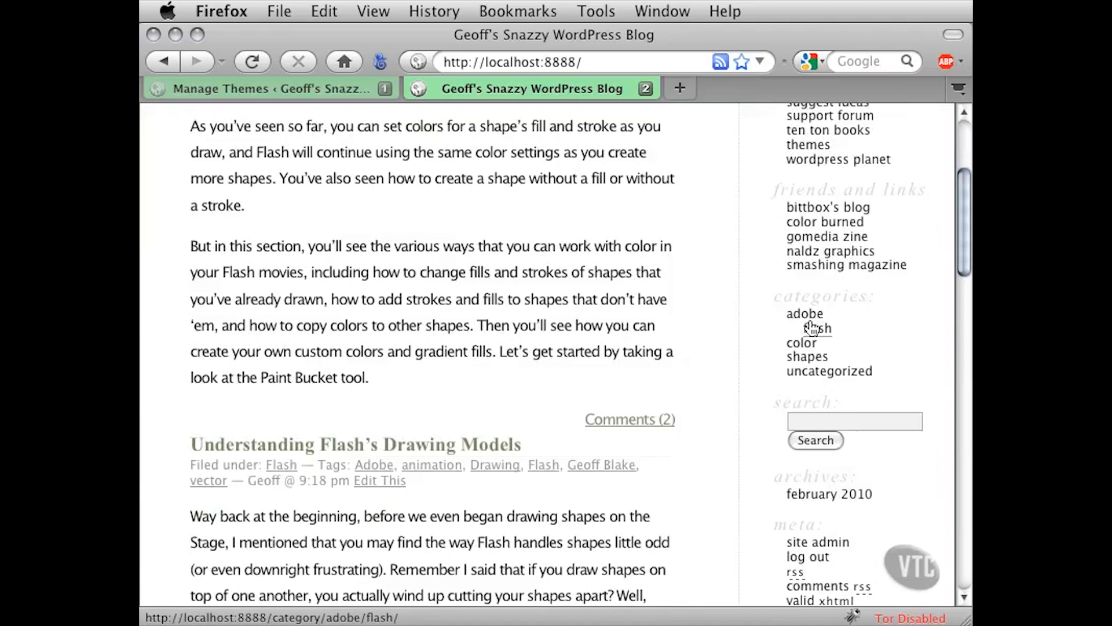
{"action": "scroll", "coordinate": [719, 368], "scroll_direction": "down", "scroll_amount": 4}
{"action": "scroll", "coordinate": [718, 369], "scroll_direction": "down", "scroll_amount": 4}
{"action": "scroll", "coordinate": [718, 368], "scroll_direction": "up", "scroll_amount": 13}
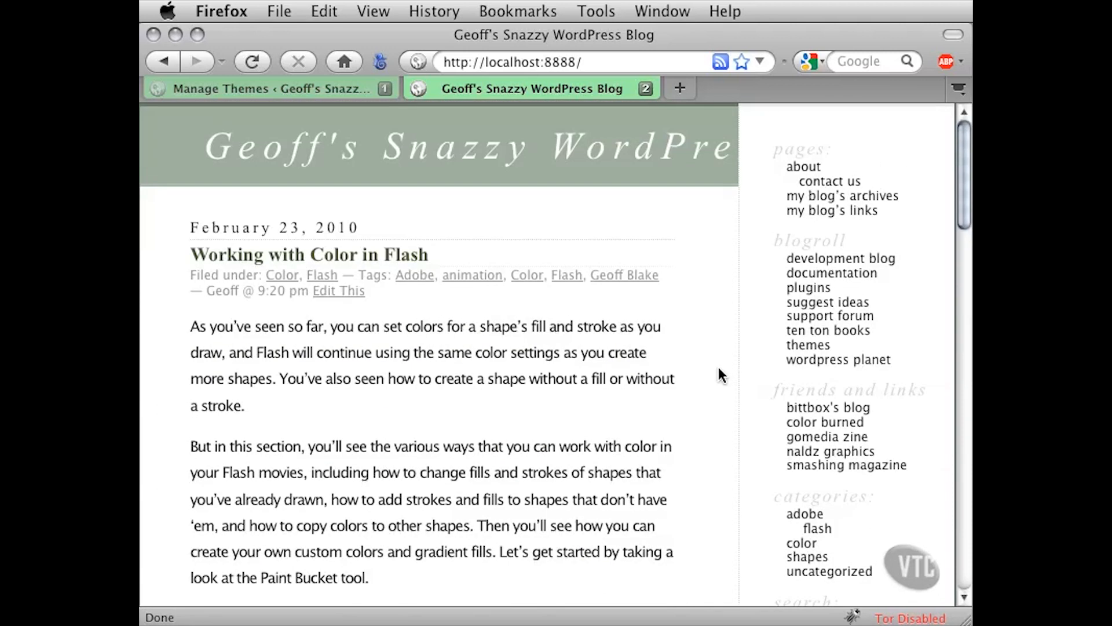
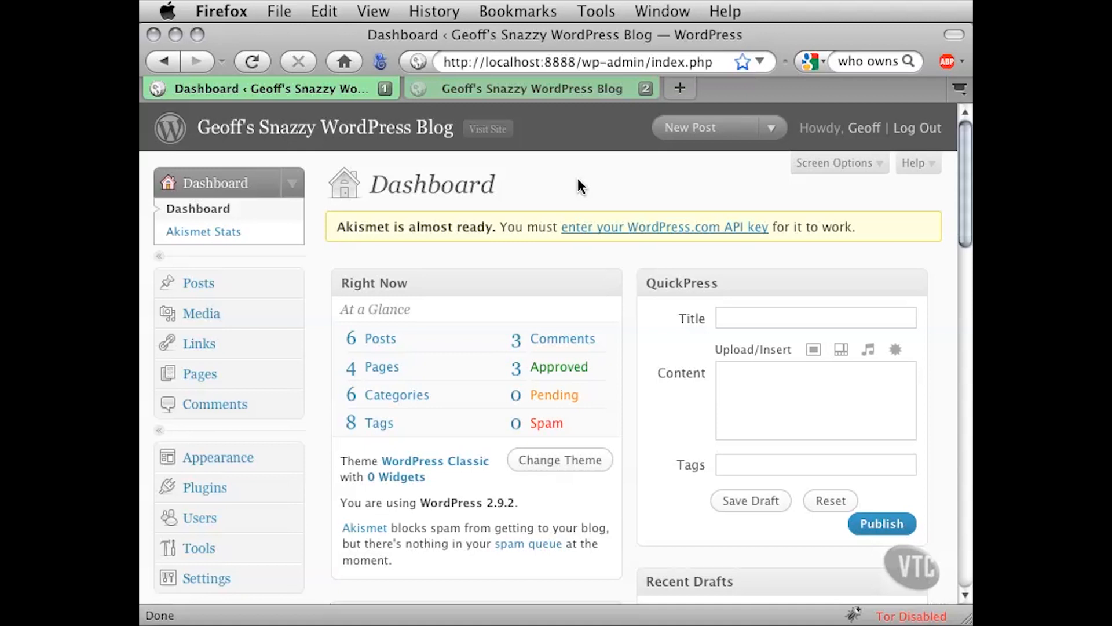
- Open the admin page for adding new themes to the blog
{"action": "left_click", "coordinate": [292, 457]}
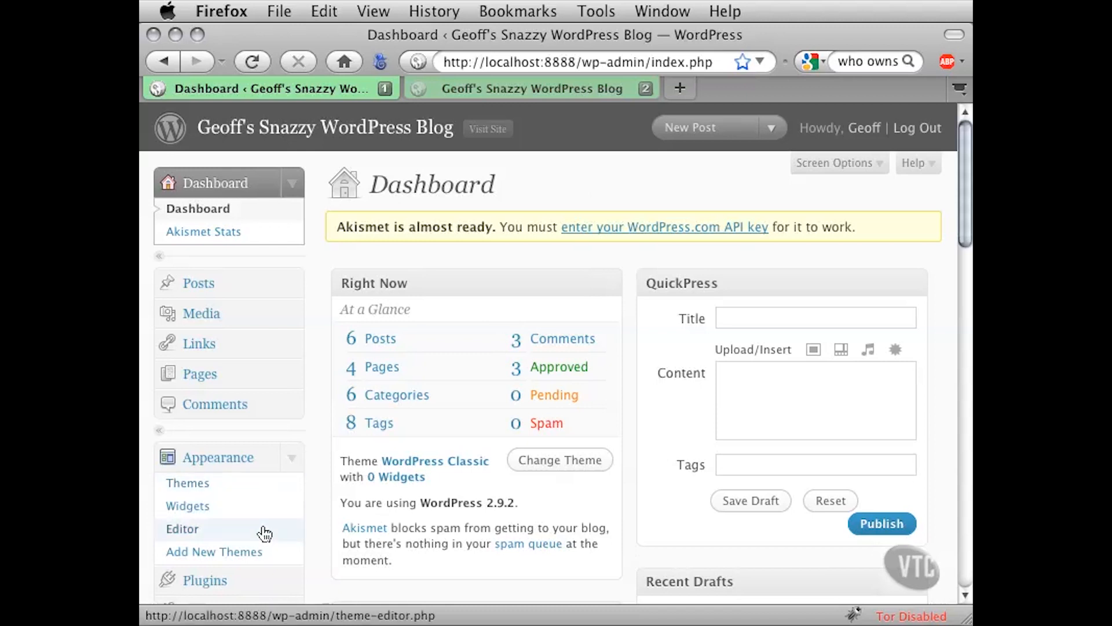
{"action": "left_click", "coordinate": [214, 554]}
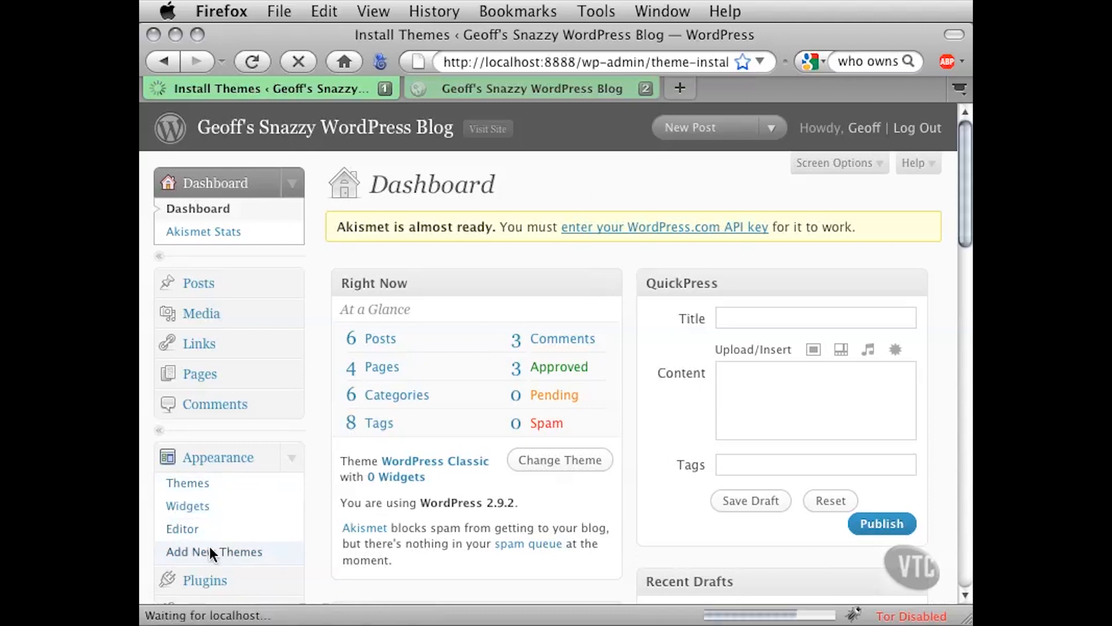
{"action": "scroll", "coordinate": [711, 393], "scroll_direction": "down", "scroll_amount": 3}
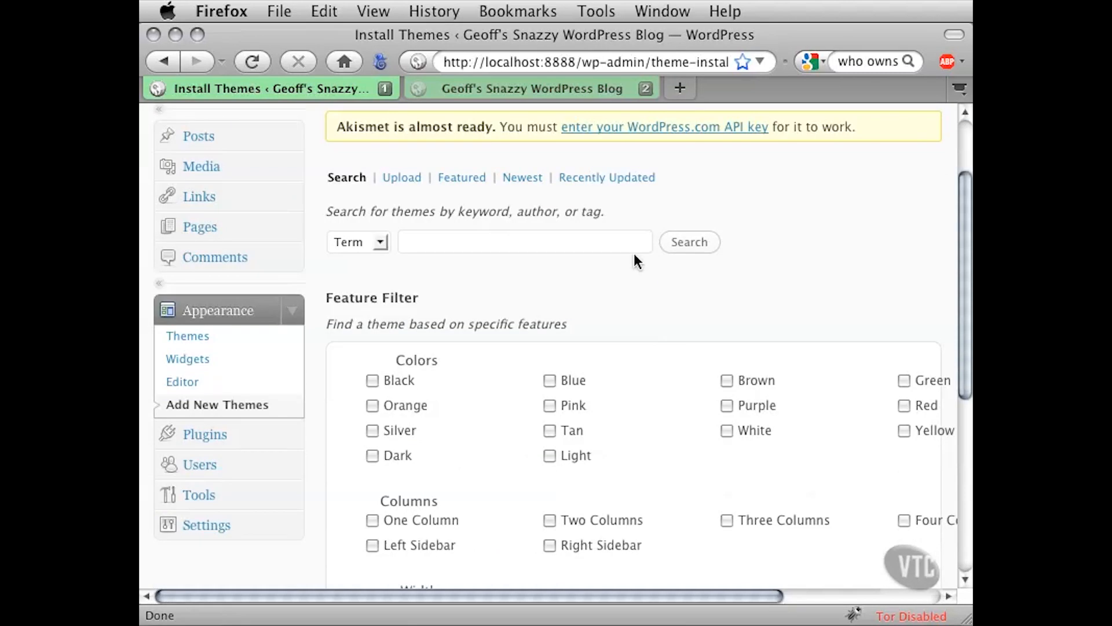
- Examine the theme search field and the Feature Filter options for colors, columns, width and features
{"action": "left_click", "coordinate": [535, 242]}
{"action": "triple_click", "coordinate": [389, 293]}
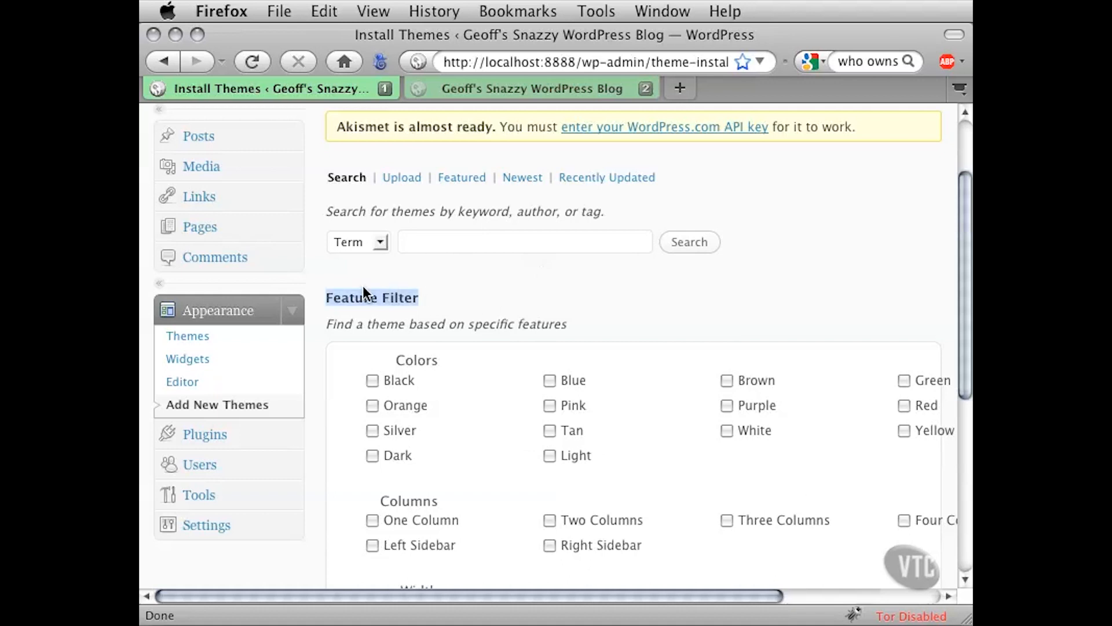
{"action": "left_click", "coordinate": [484, 293]}
{"action": "scroll", "coordinate": [529, 341], "scroll_direction": "down", "scroll_amount": 5}
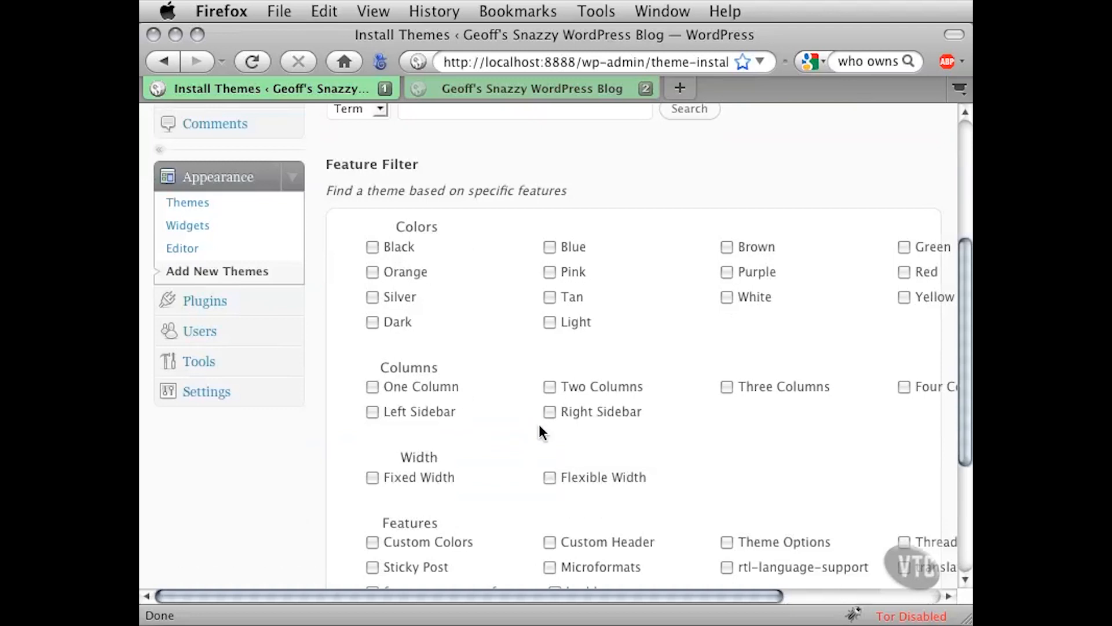
{"action": "triple_click", "coordinate": [447, 453]}
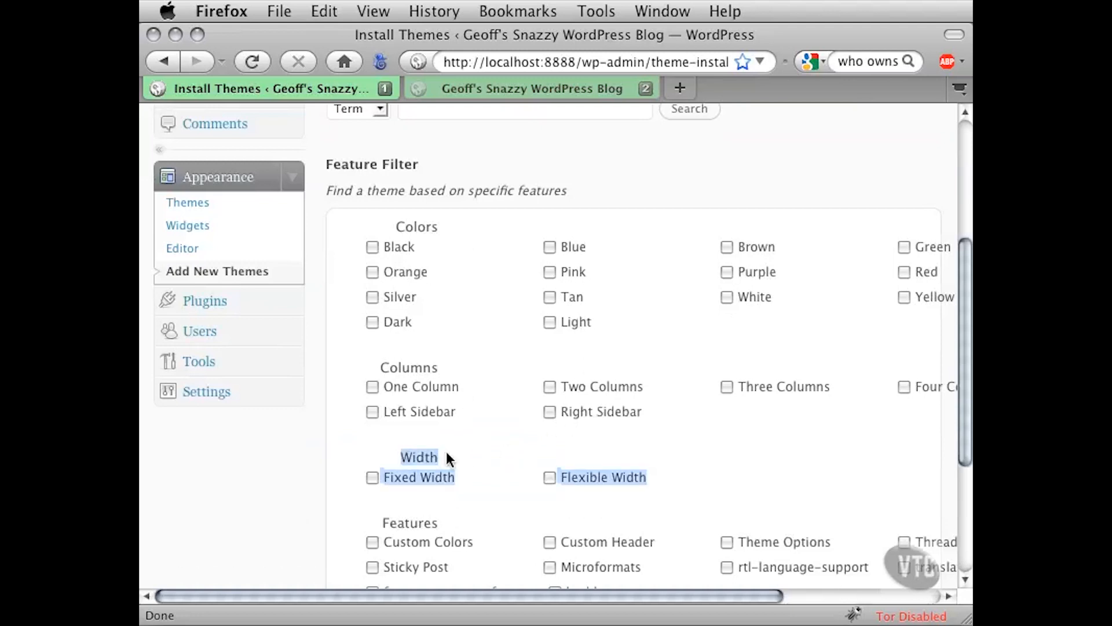
{"action": "left_click", "coordinate": [507, 448]}
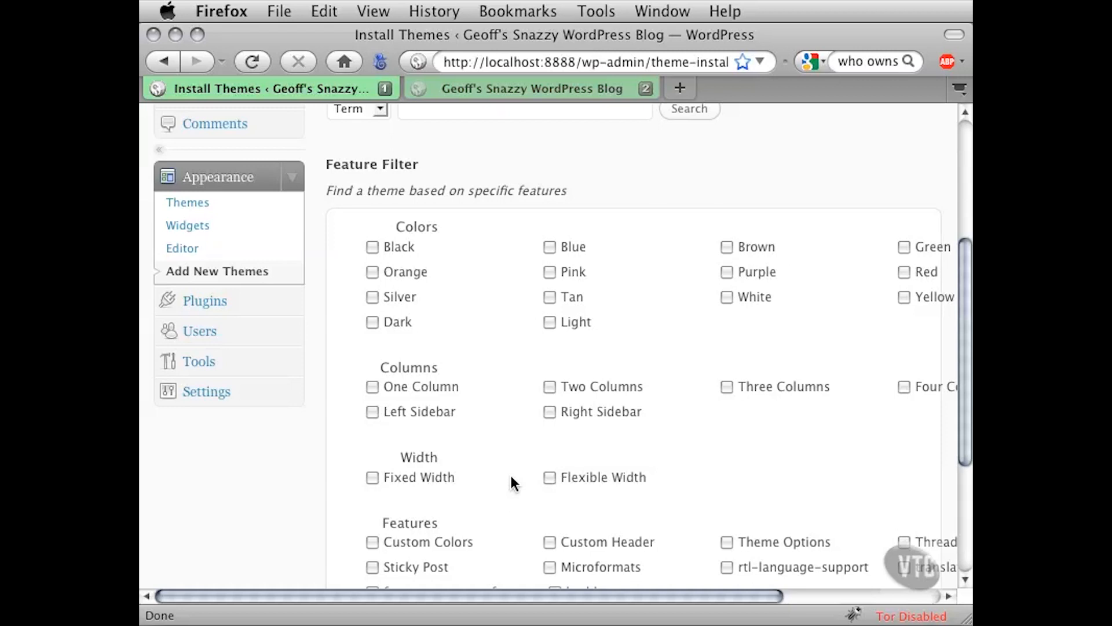
- Search for themes with the Black, Two Columns and Fixed Width features
{"action": "left_click", "coordinate": [371, 247]}
{"action": "left_click", "coordinate": [549, 387]}
{"action": "left_click", "coordinate": [381, 480]}
{"action": "scroll", "coordinate": [475, 478], "scroll_direction": "down", "scroll_amount": 5}
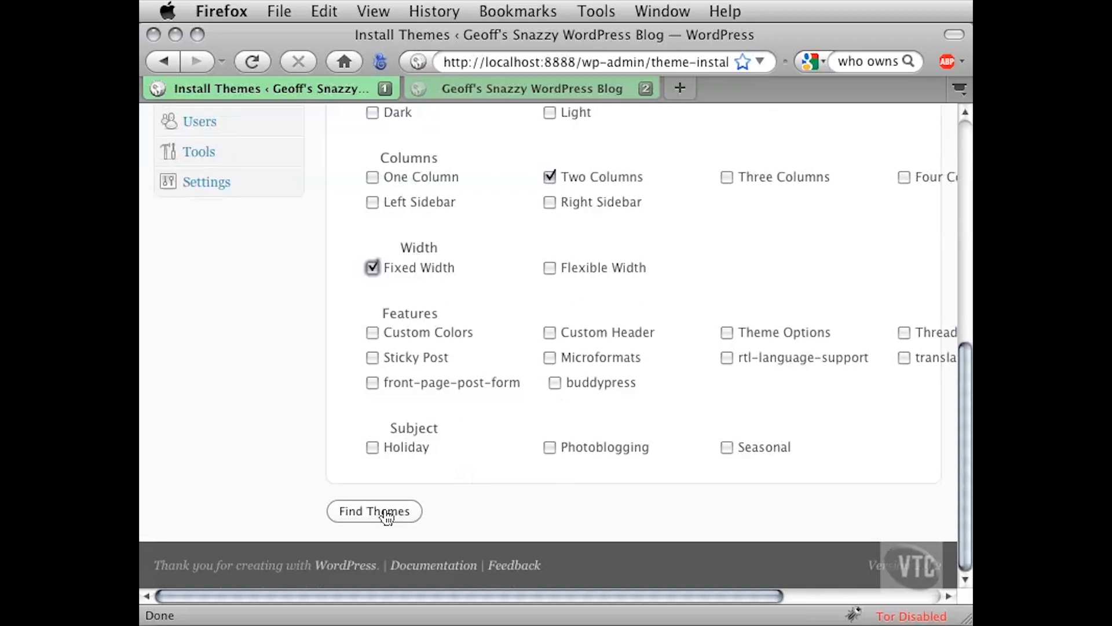
{"action": "left_click", "coordinate": [386, 513]}
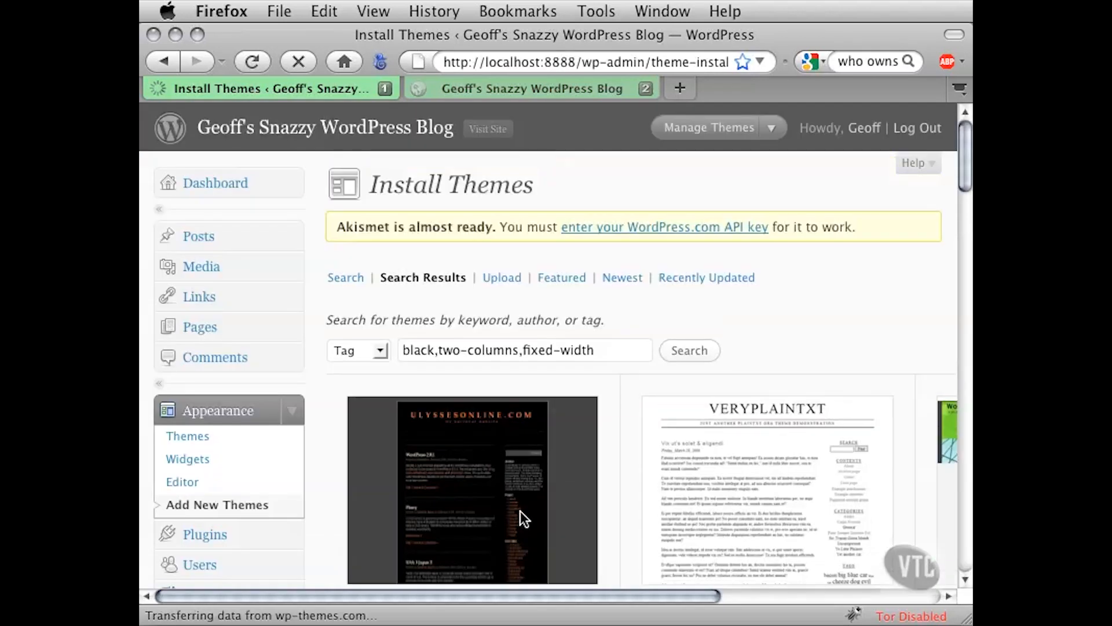
- Browse the theme search results as far as the row with Dodo, Burning Bush and Asusena
{"action": "left_click_drag", "start_coordinate": [520, 593], "coordinate": [695, 596]}
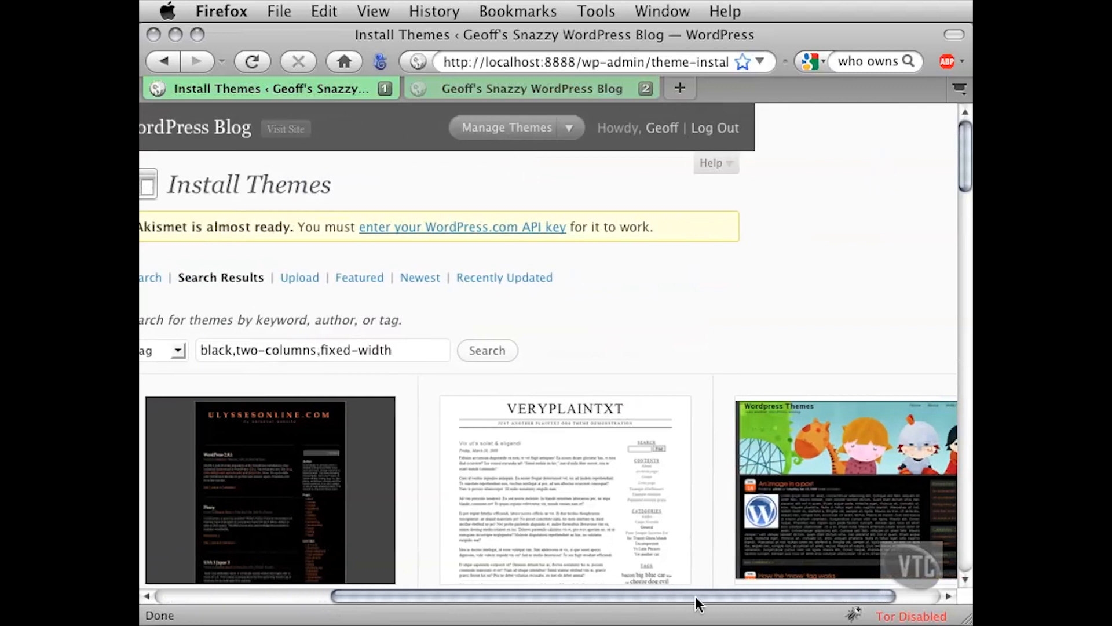
{"action": "scroll", "coordinate": [594, 420], "scroll_direction": "down", "scroll_amount": 5}
{"action": "scroll", "coordinate": [531, 388], "scroll_direction": "down", "scroll_amount": 7}
{"action": "scroll", "coordinate": [534, 396], "scroll_direction": "down", "scroll_amount": 7}
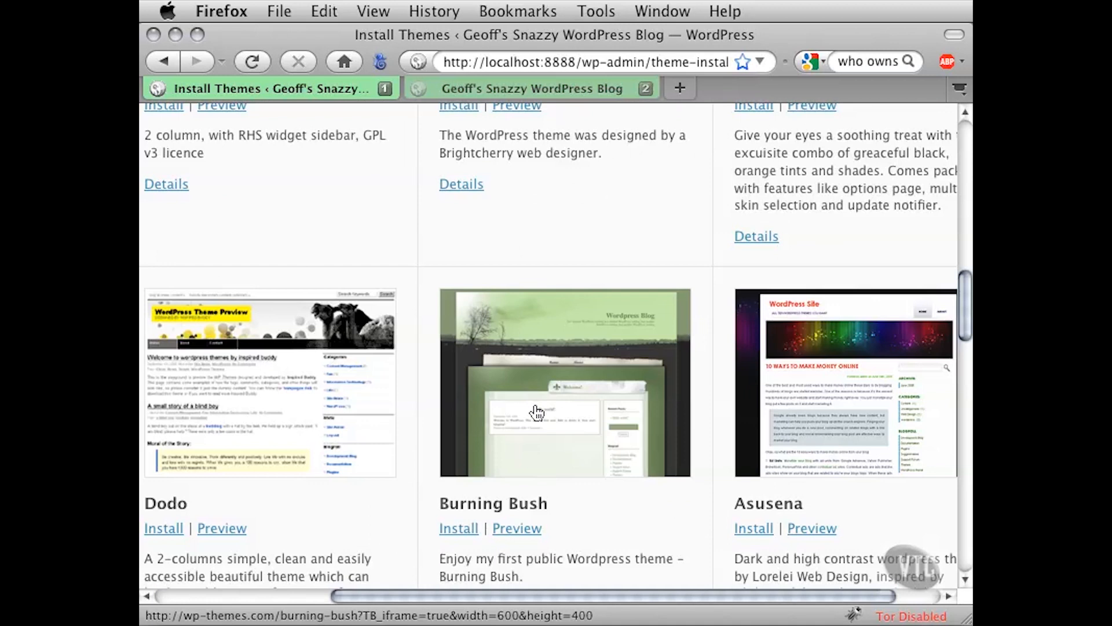
{"action": "scroll", "coordinate": [534, 395], "scroll_direction": "down", "scroll_amount": 3}
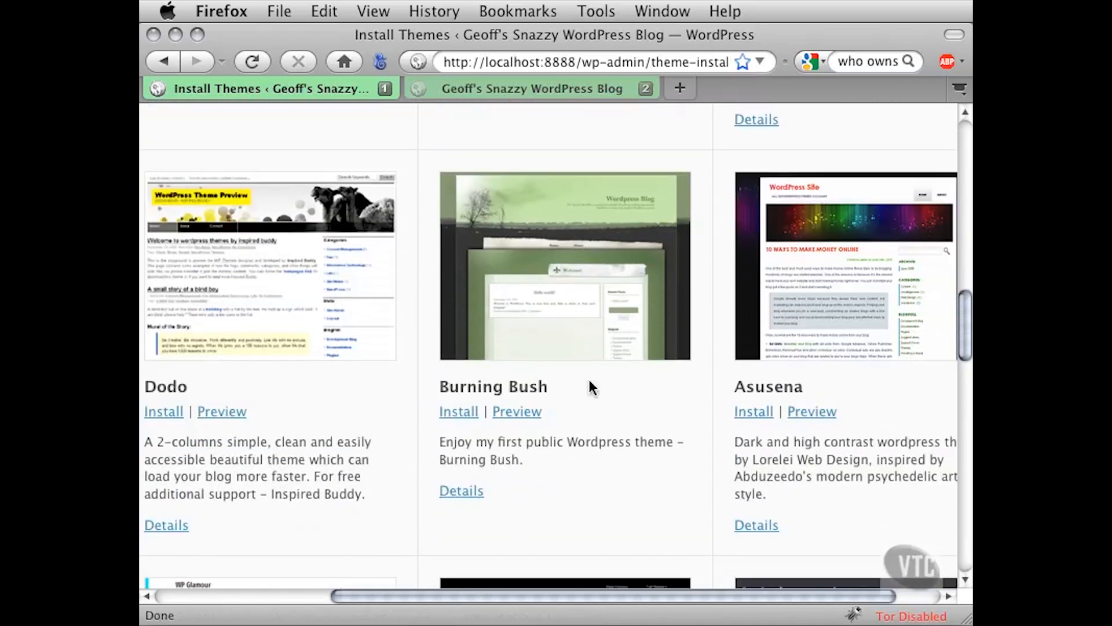
{"action": "scroll", "coordinate": [589, 380], "scroll_direction": "down", "scroll_amount": 1}
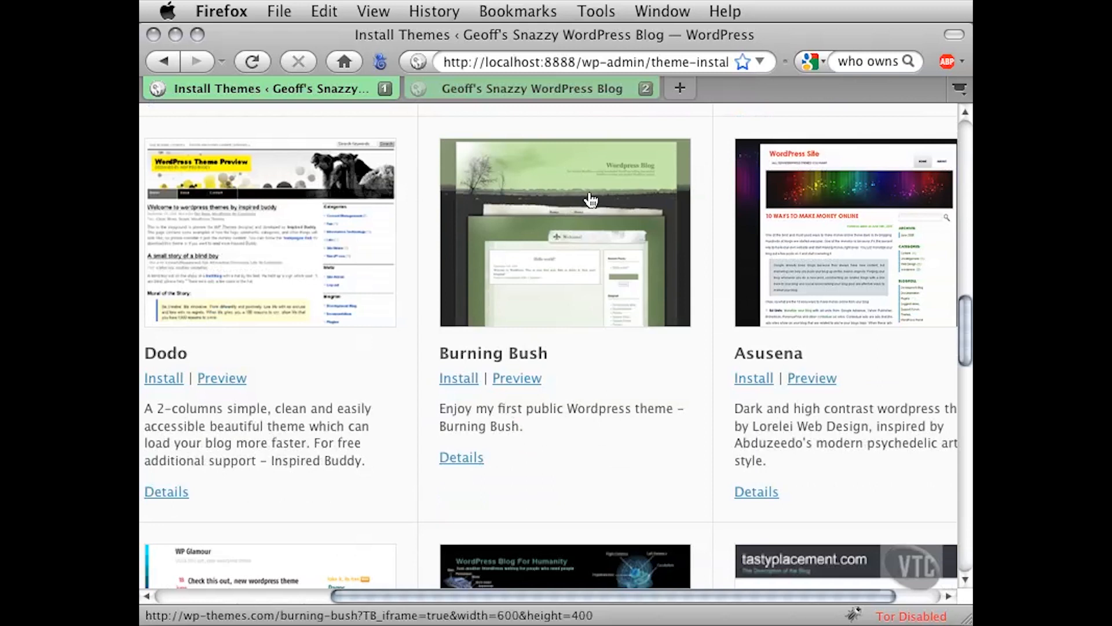
{"action": "scroll", "coordinate": [607, 348], "scroll_direction": "up", "scroll_amount": 3}
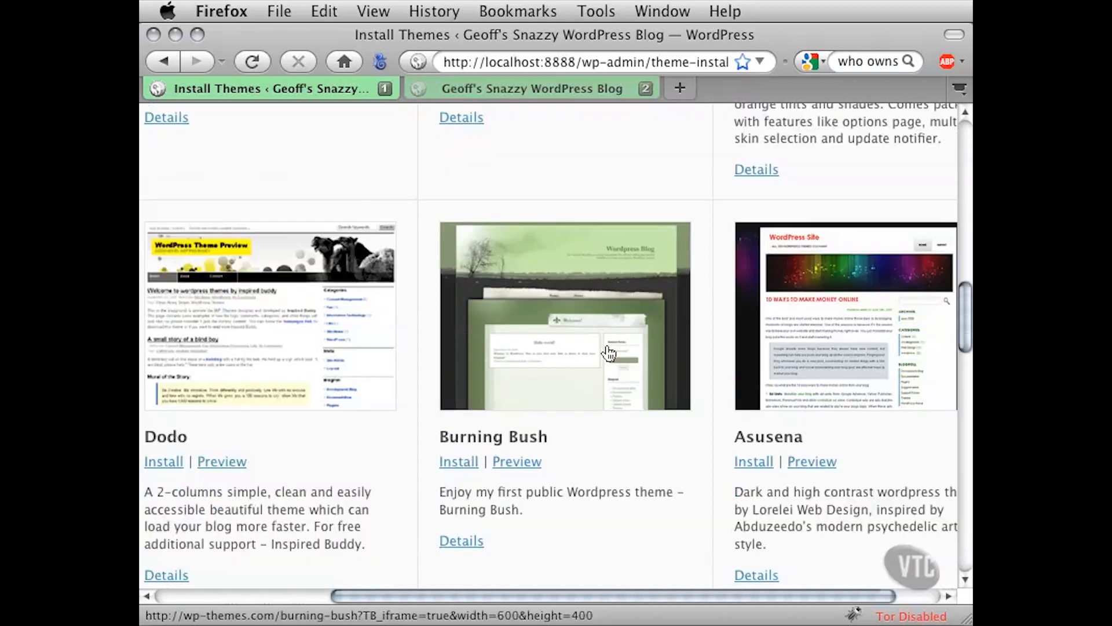
- Preview the Burning Bush theme, examine its header, posts, sidebar and text styles, and close the preview
{"action": "left_click", "coordinate": [506, 462]}
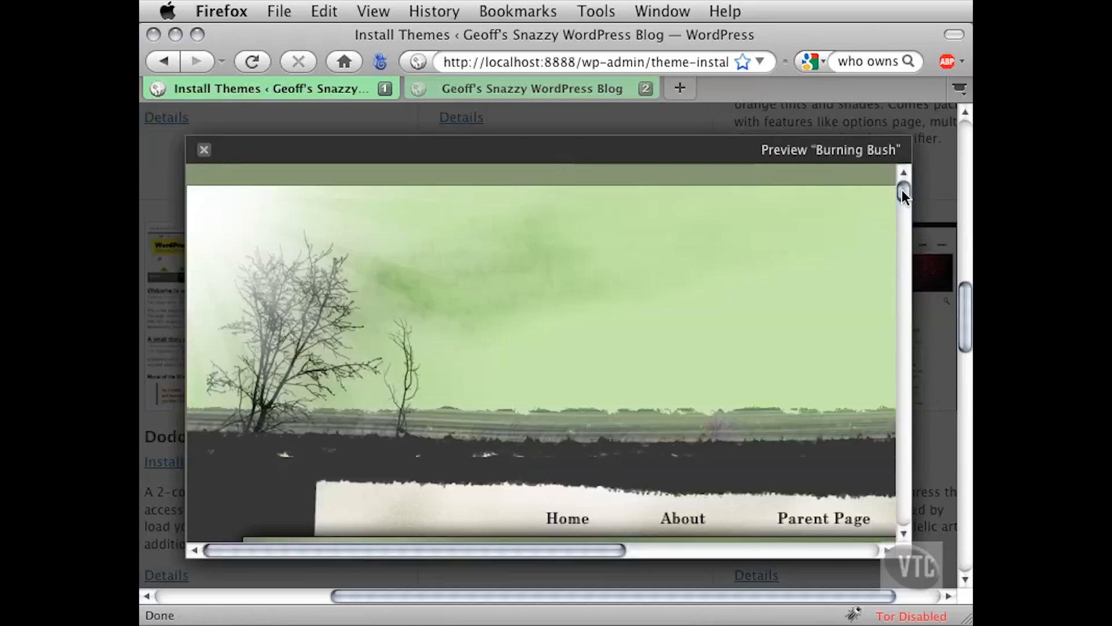
{"action": "left_click_drag", "start_coordinate": [903, 189], "coordinate": [903, 211]}
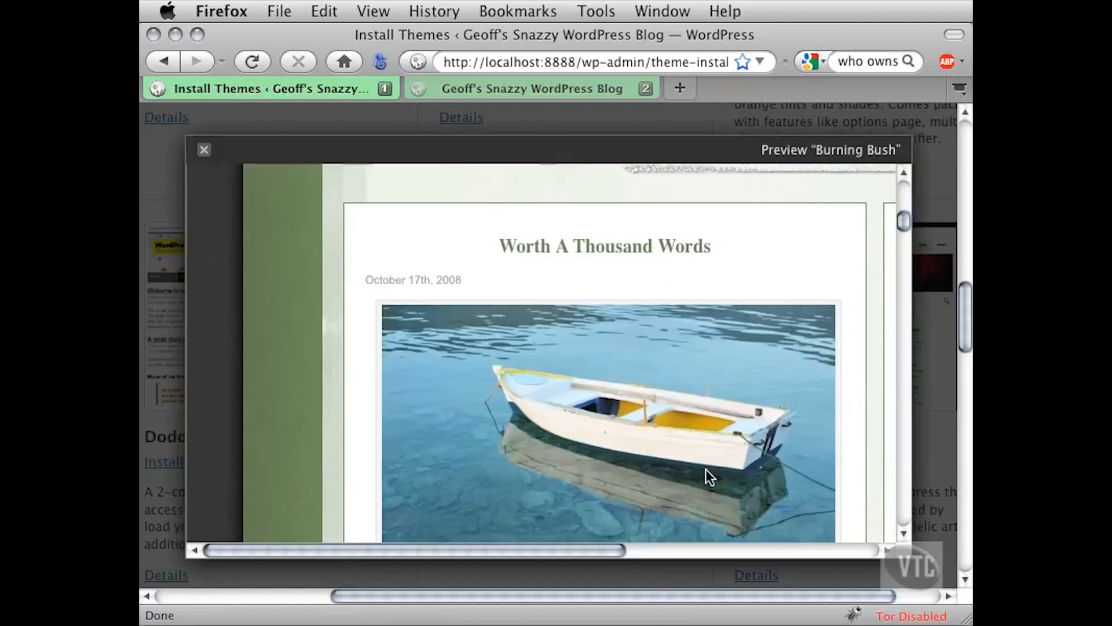
{"action": "left_click_drag", "start_coordinate": [607, 546], "coordinate": [717, 543]}
{"action": "scroll", "coordinate": [684, 432], "scroll_direction": "down", "scroll_amount": 10}
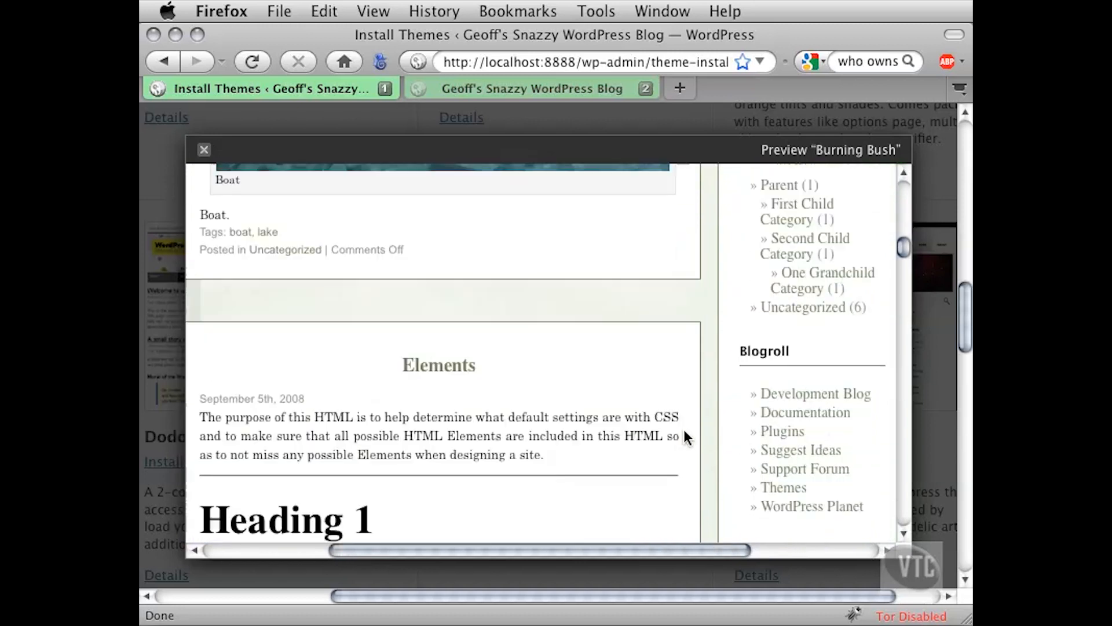
{"action": "scroll", "coordinate": [684, 430], "scroll_direction": "down", "scroll_amount": 12}
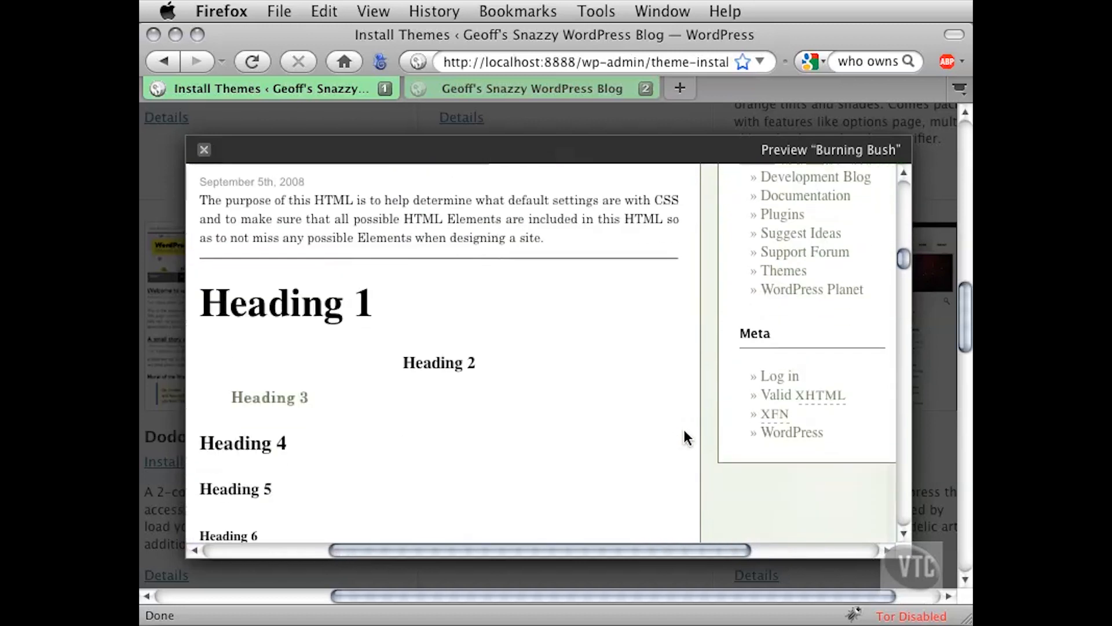
{"action": "scroll", "coordinate": [684, 437], "scroll_direction": "down", "scroll_amount": 10}
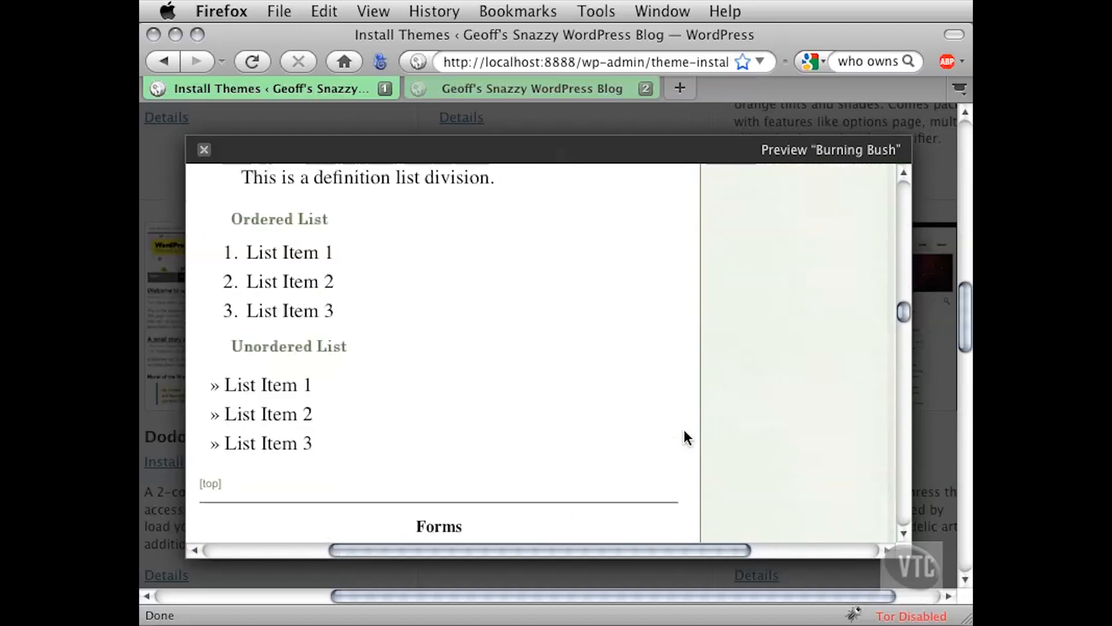
{"action": "scroll", "coordinate": [684, 435], "scroll_direction": "down", "scroll_amount": 3}
{"action": "scroll", "coordinate": [684, 435], "scroll_direction": "up", "scroll_amount": 20}
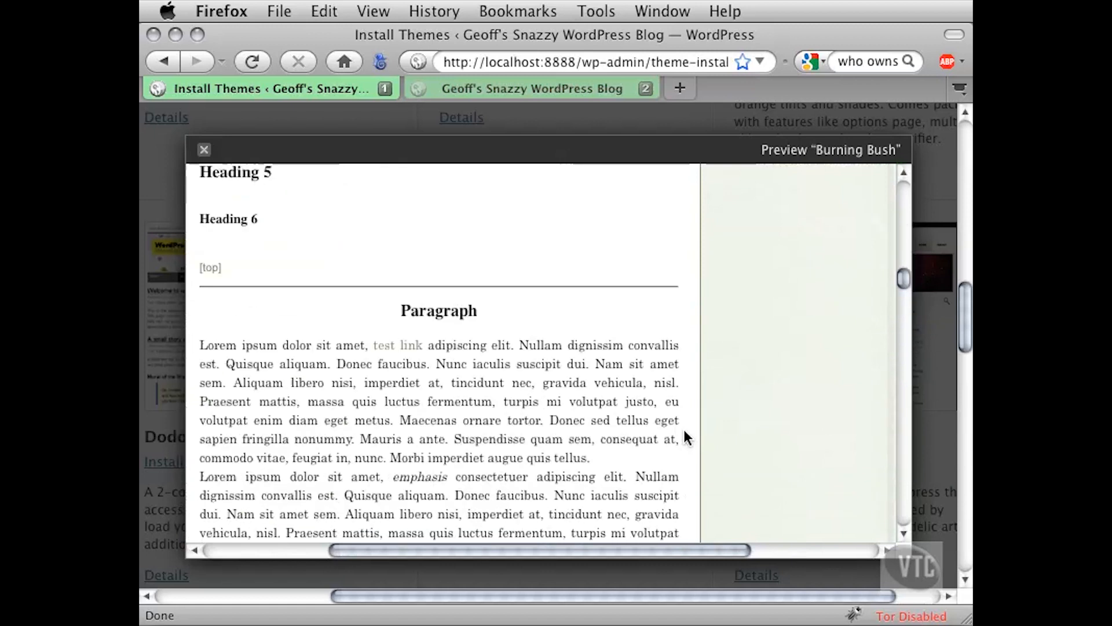
{"action": "scroll", "coordinate": [684, 436], "scroll_direction": "up", "scroll_amount": 10}
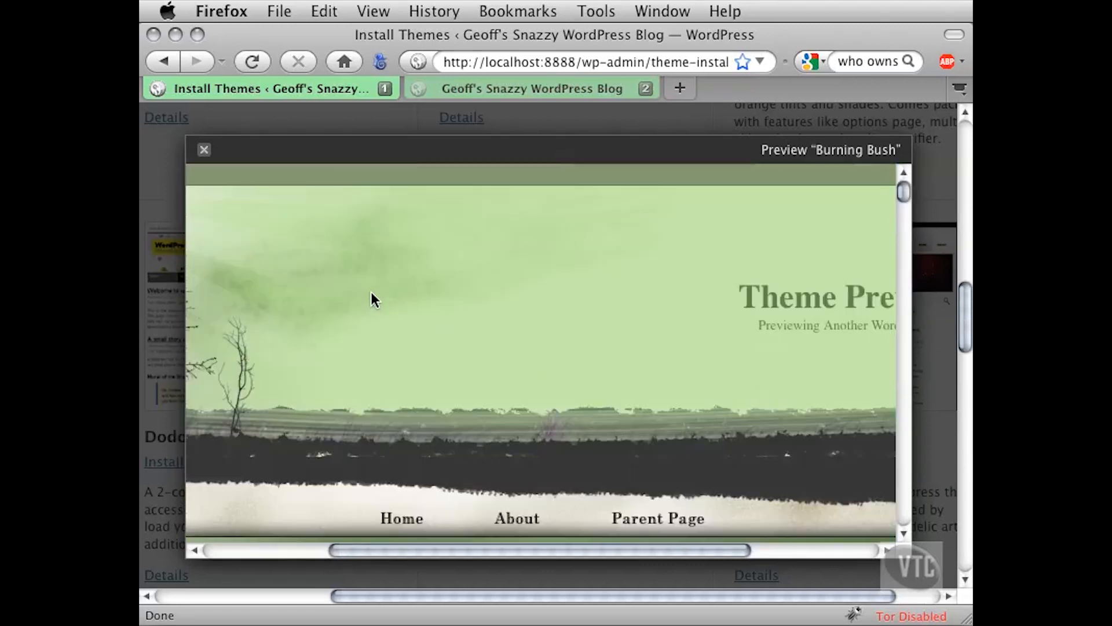
{"action": "left_click", "coordinate": [205, 150]}
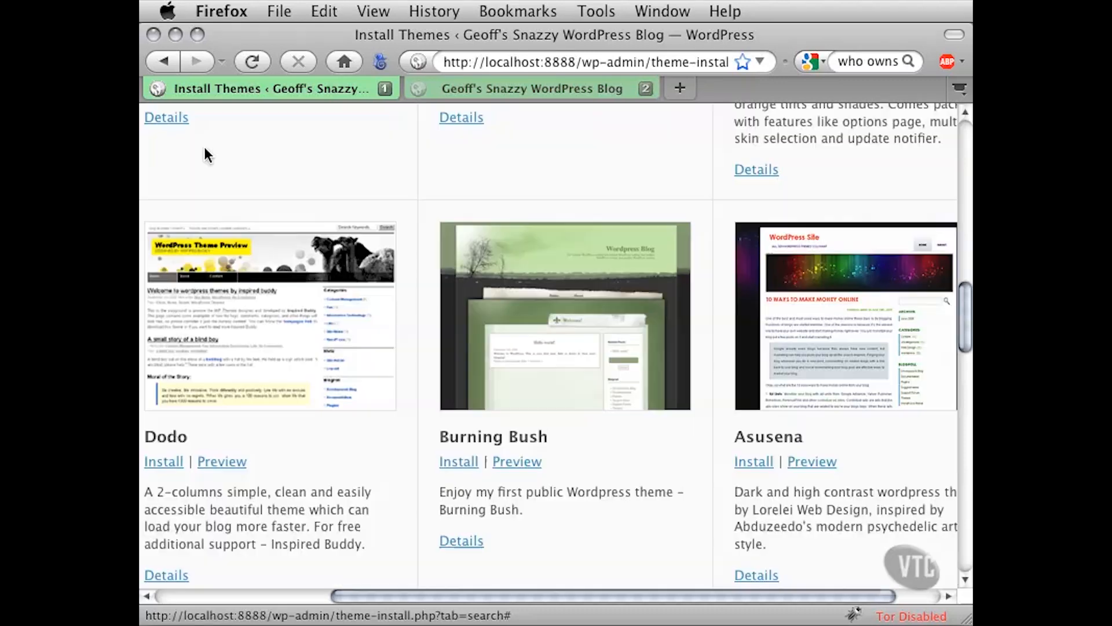
- Browse the further theme results and preview the Domaining Theme, checking its header and post styles before closing it
{"action": "scroll", "coordinate": [357, 561], "scroll_direction": "down", "scroll_amount": 4}
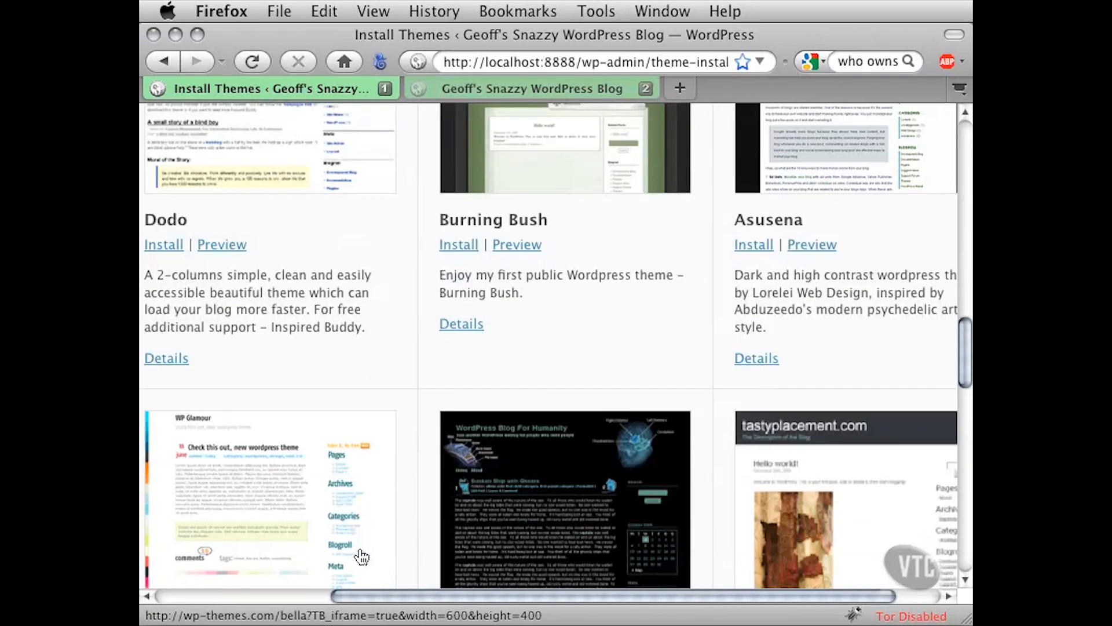
{"action": "scroll", "coordinate": [361, 556], "scroll_direction": "down", "scroll_amount": 3}
{"action": "scroll", "coordinate": [361, 553], "scroll_direction": "down", "scroll_amount": 1}
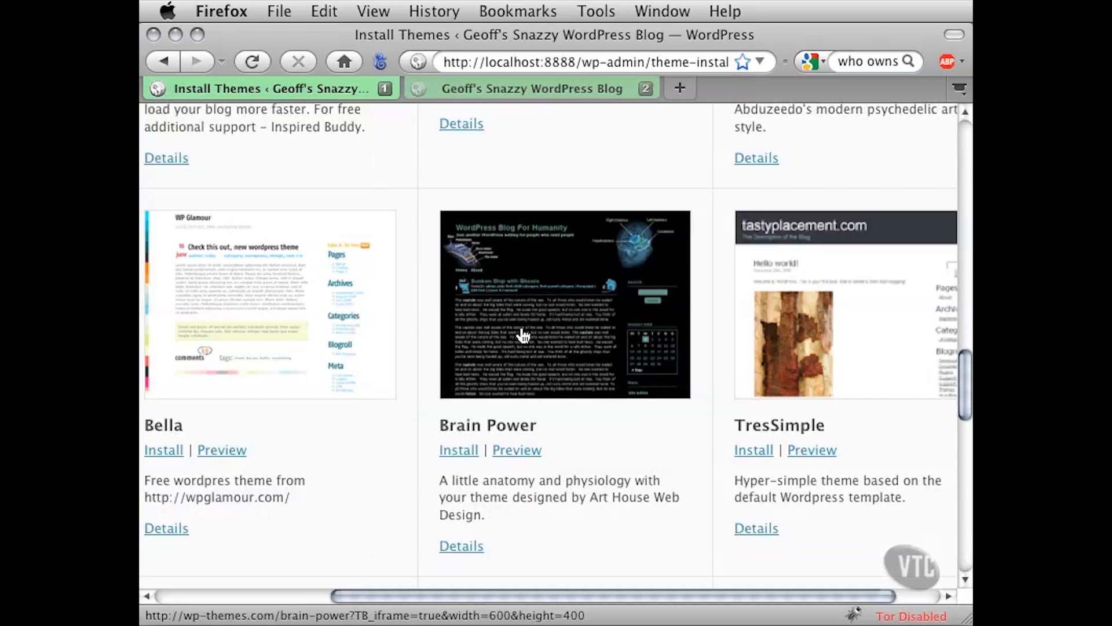
{"action": "scroll", "coordinate": [429, 412], "scroll_direction": "down", "scroll_amount": 2}
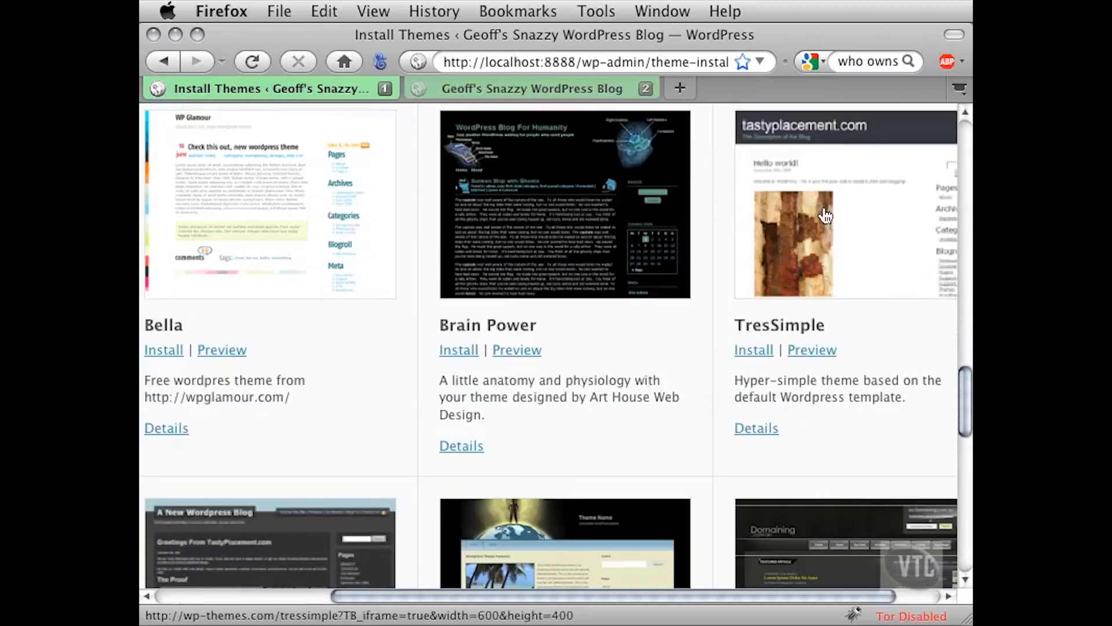
{"action": "scroll", "coordinate": [637, 371], "scroll_direction": "down", "scroll_amount": 4}
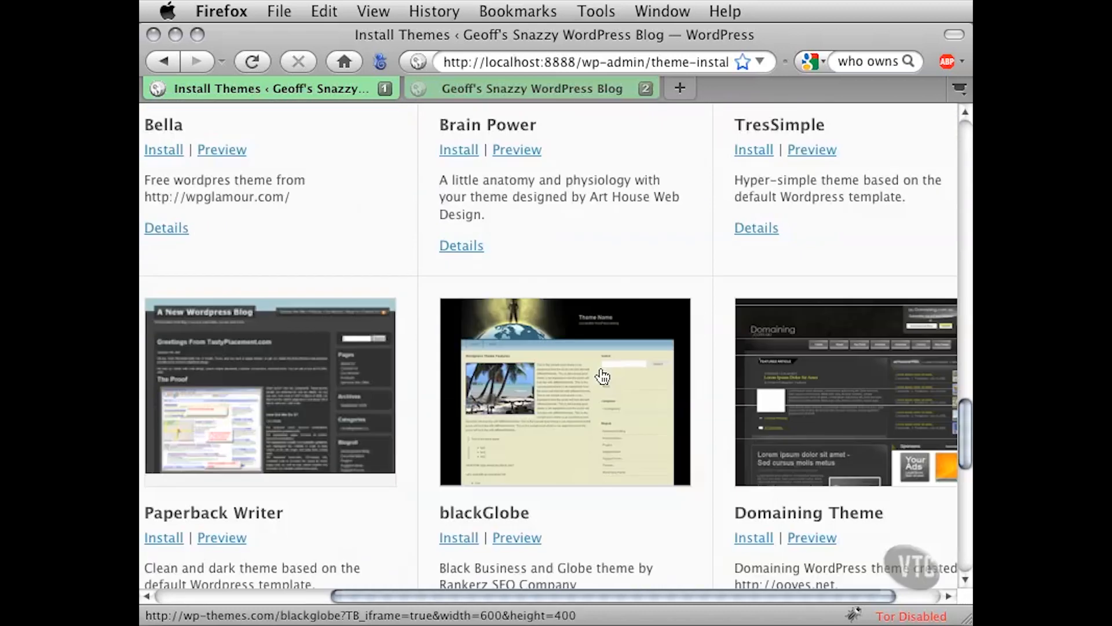
{"action": "scroll", "coordinate": [552, 446], "scroll_direction": "down", "scroll_amount": 1}
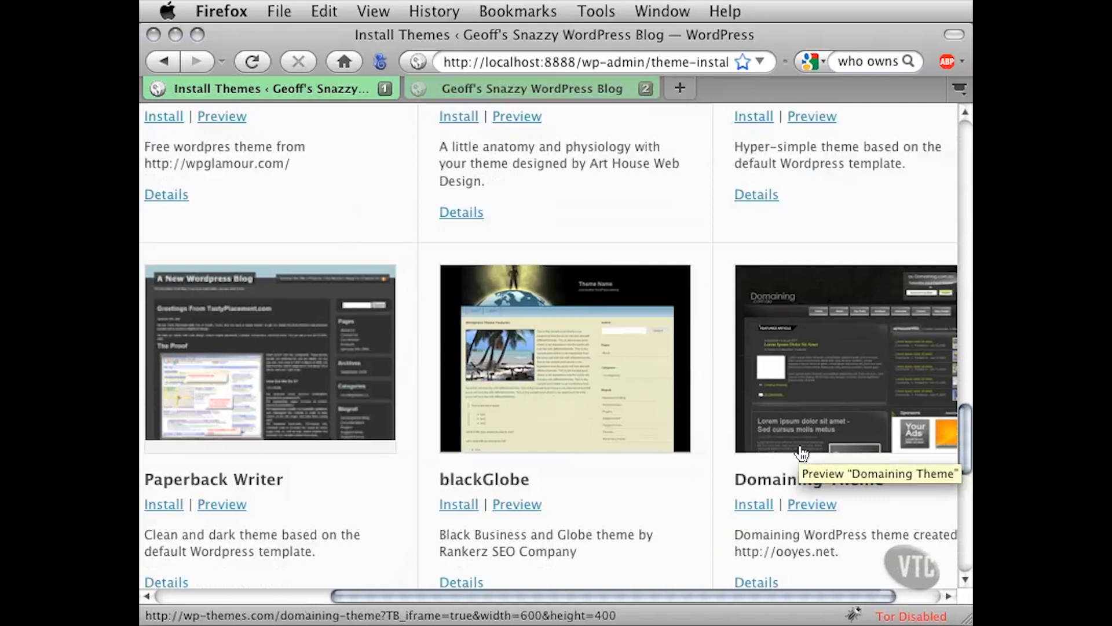
{"action": "left_click", "coordinate": [807, 504]}
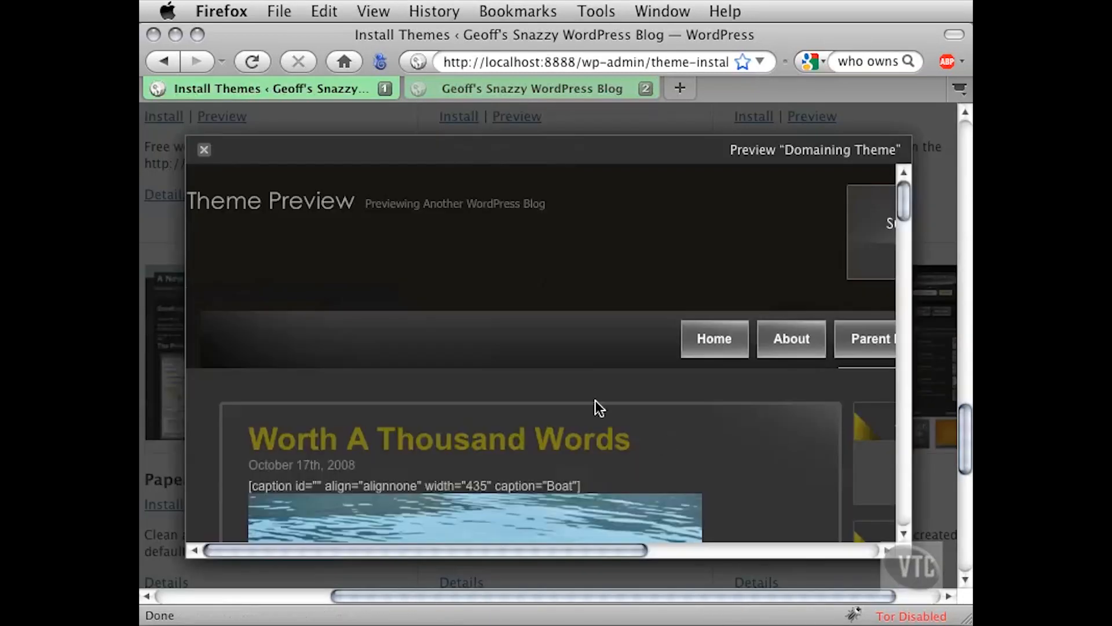
{"action": "scroll", "coordinate": [623, 472], "scroll_direction": "down", "scroll_amount": 3}
{"action": "left_click_drag", "start_coordinate": [605, 541], "coordinate": [492, 394]}
{"action": "scroll", "coordinate": [493, 395], "scroll_direction": "down", "scroll_amount": 6}
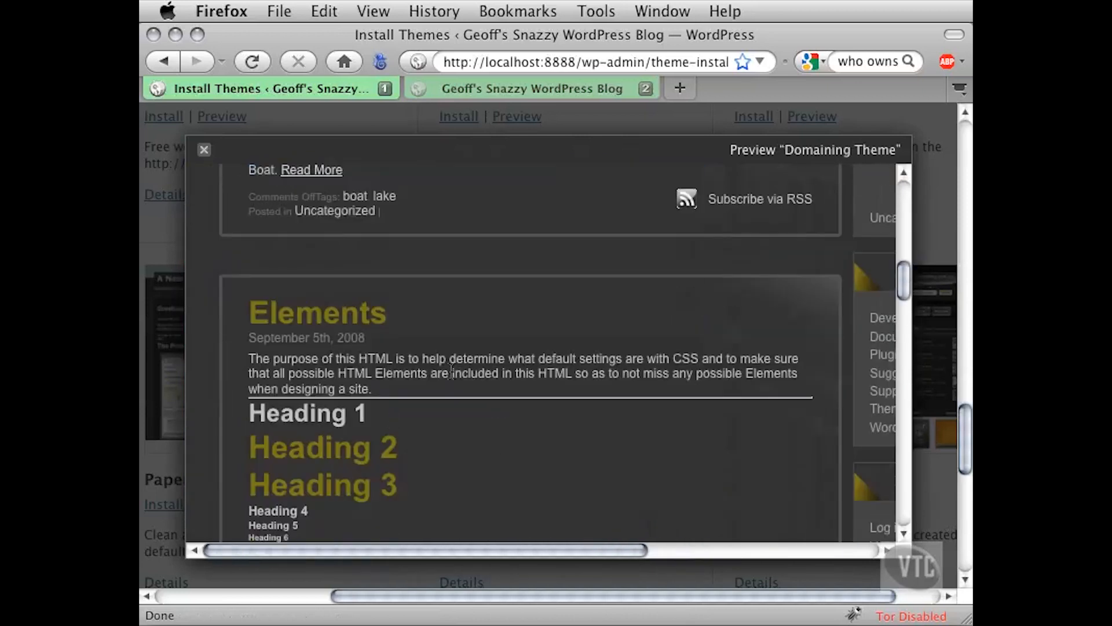
{"action": "left_click", "coordinate": [204, 150]}
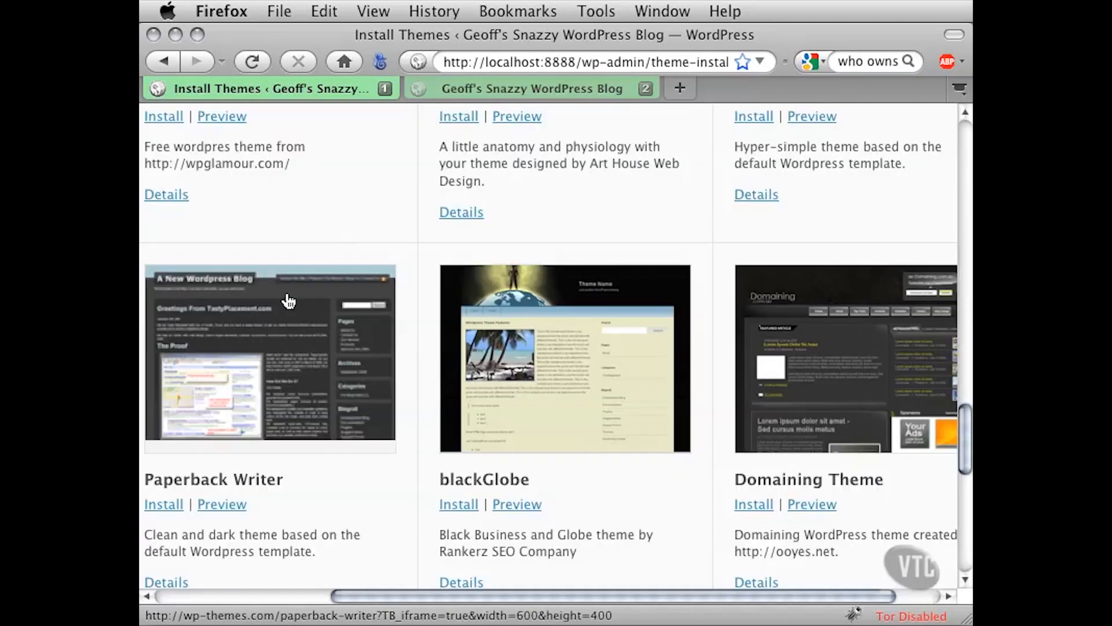
- Go back to the first search results, preview the Black-LetterHead theme, examine its header, post and sidebar, and close the preview
{"action": "scroll", "coordinate": [268, 278], "scroll_direction": "down", "scroll_amount": 10}
{"action": "scroll", "coordinate": [290, 301], "scroll_direction": "up", "scroll_amount": 5}
{"action": "scroll", "coordinate": [289, 301], "scroll_direction": "up", "scroll_amount": 3}
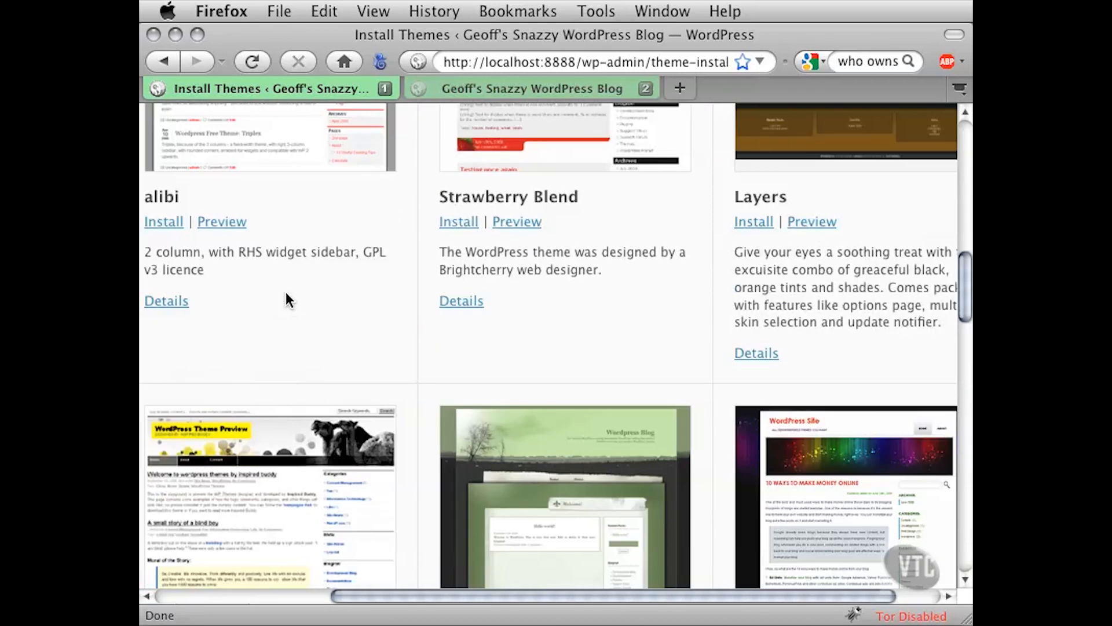
{"action": "scroll", "coordinate": [348, 294], "scroll_direction": "up", "scroll_amount": 6}
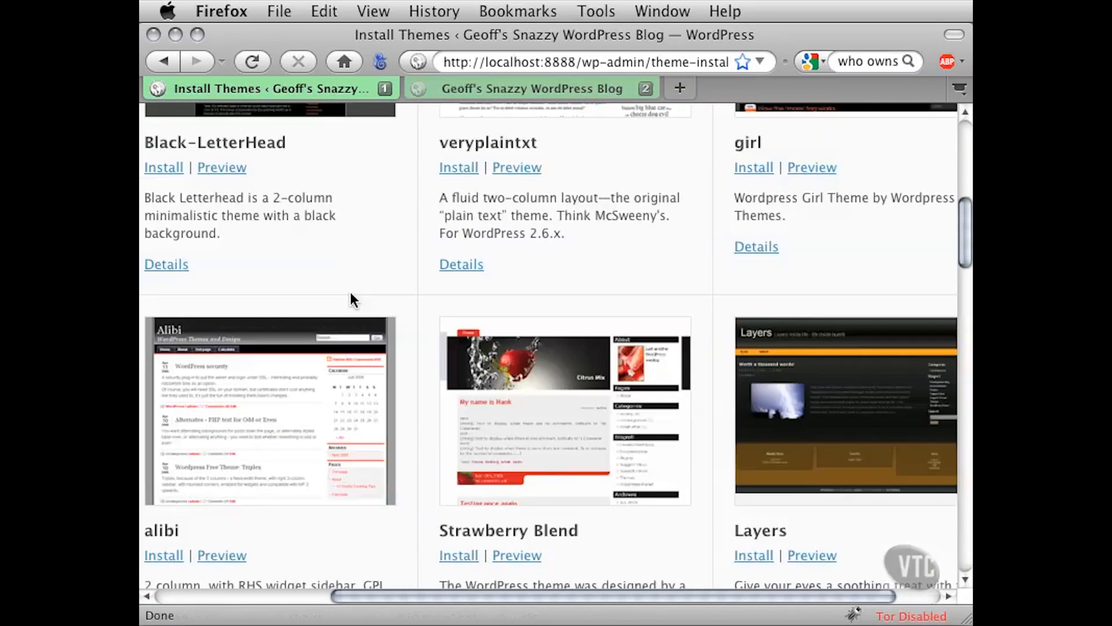
{"action": "scroll", "coordinate": [350, 299], "scroll_direction": "up", "scroll_amount": 2}
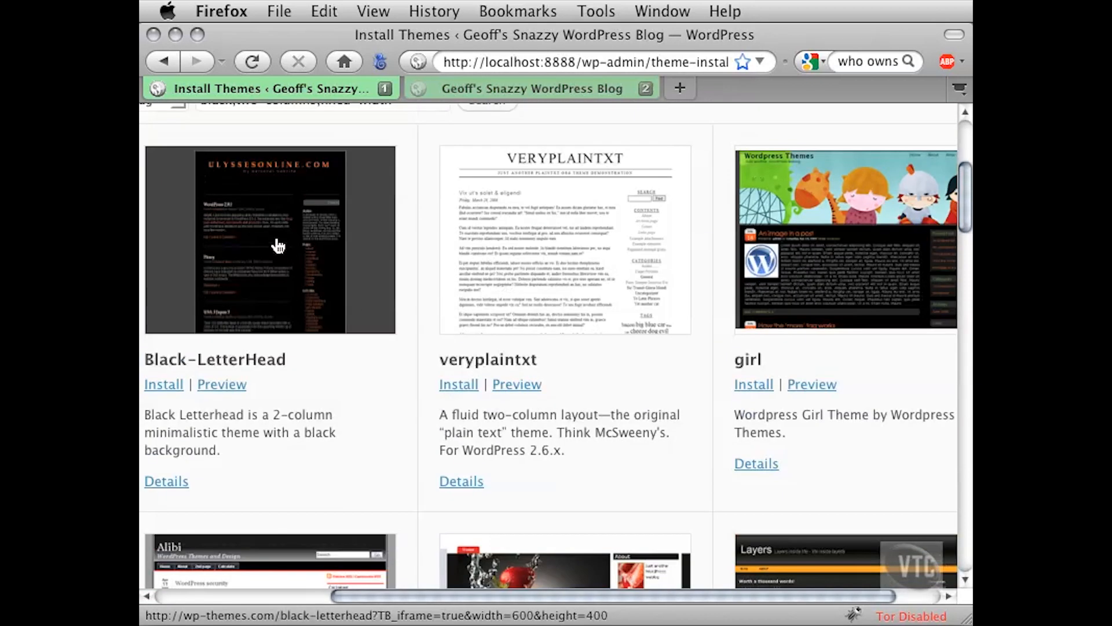
{"action": "left_click", "coordinate": [223, 386]}
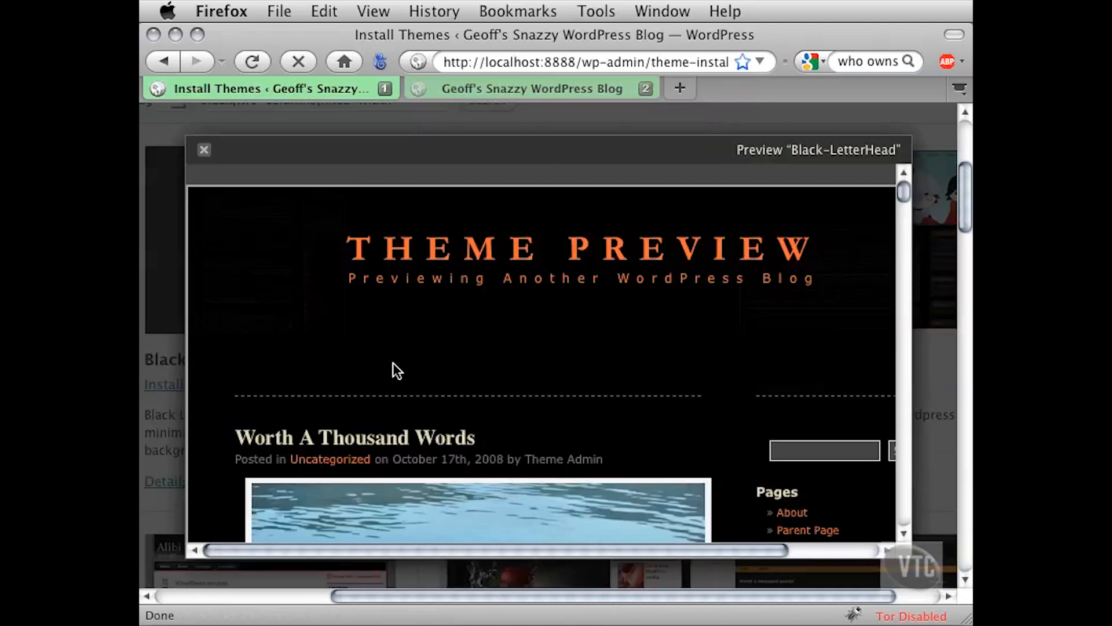
{"action": "scroll", "coordinate": [398, 361], "scroll_direction": "down", "scroll_amount": 3}
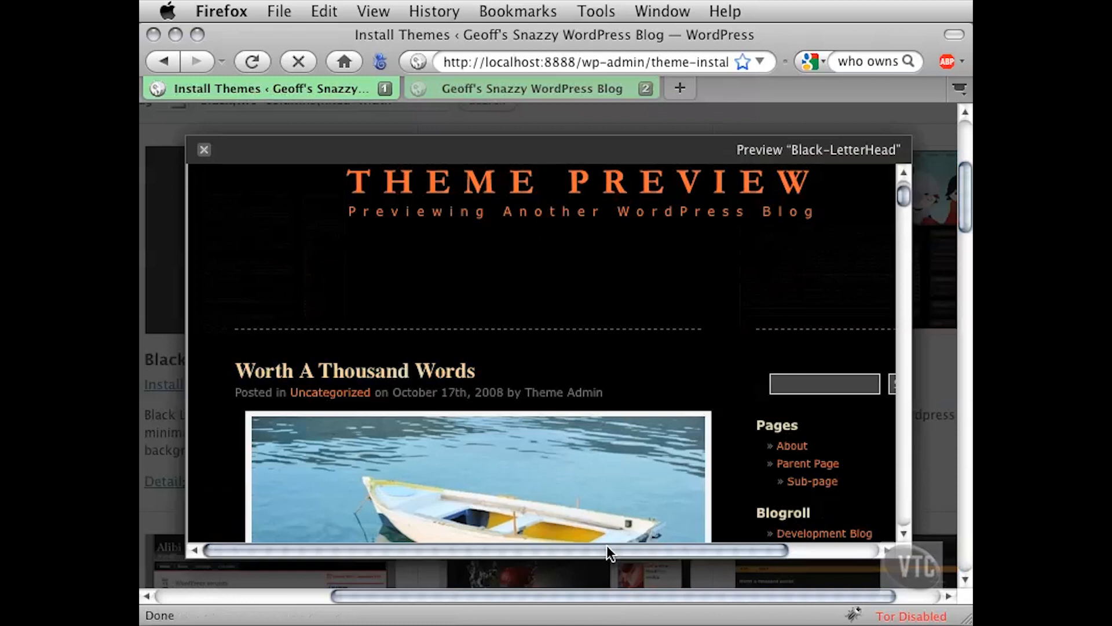
{"action": "scroll", "coordinate": [662, 454], "scroll_direction": "right", "scroll_amount": 3}
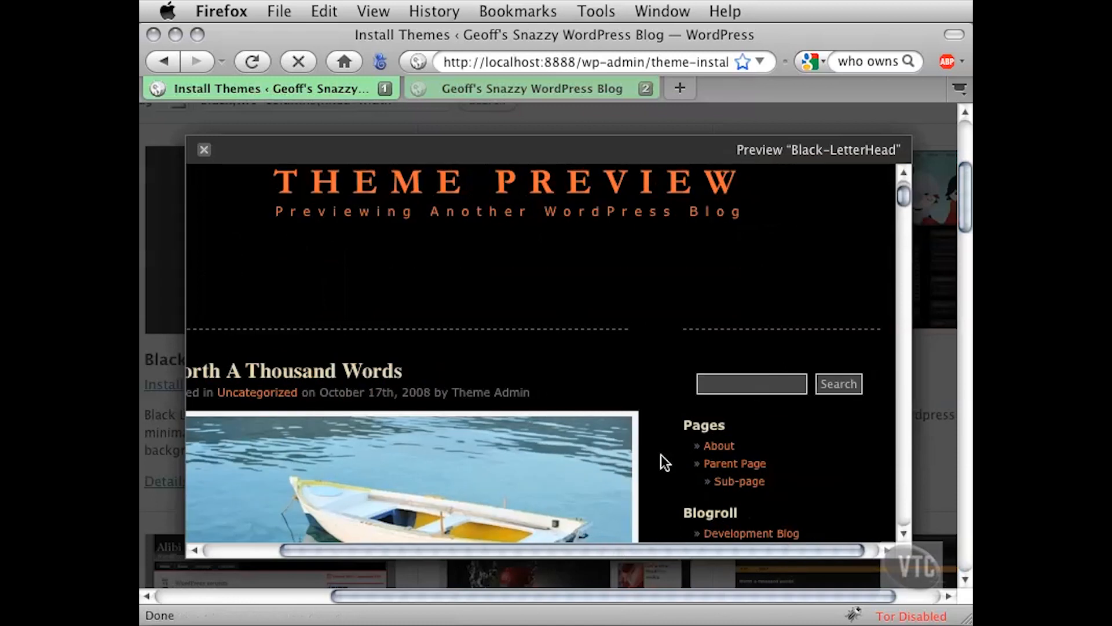
{"action": "scroll", "coordinate": [651, 450], "scroll_direction": "down", "scroll_amount": 10}
{"action": "scroll", "coordinate": [652, 450], "scroll_direction": "up", "scroll_amount": 10}
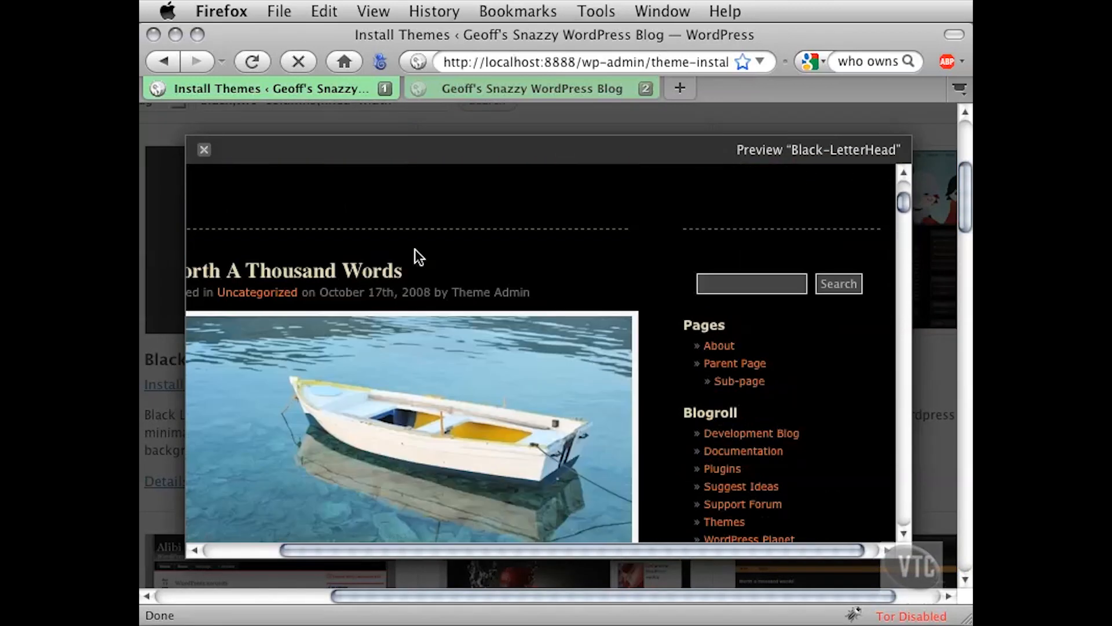
{"action": "left_click", "coordinate": [204, 151]}
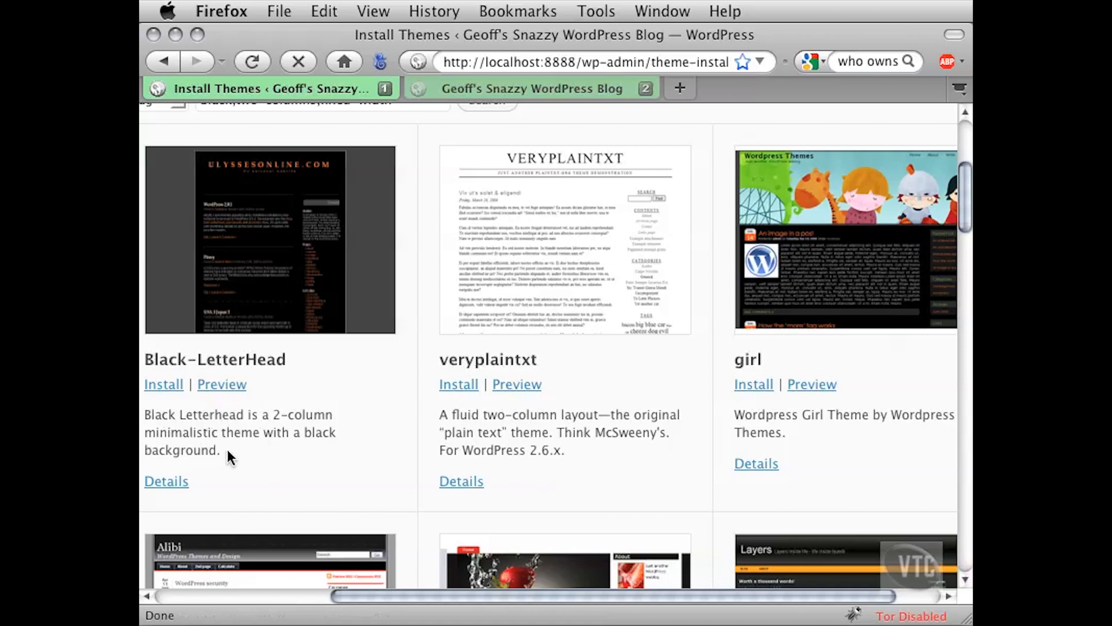
- Install the Black-LetterHead theme from the search results and activate it for the blog
{"action": "left_click_drag", "start_coordinate": [360, 596], "coordinate": [222, 593]}
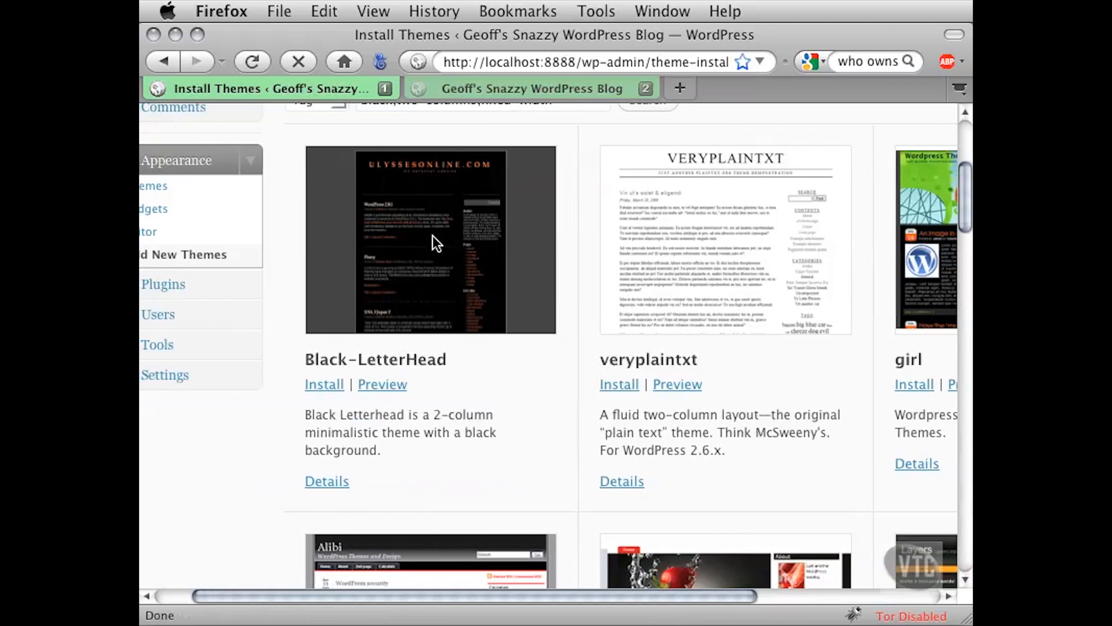
{"action": "scroll", "coordinate": [448, 251], "scroll_direction": "up", "scroll_amount": 1}
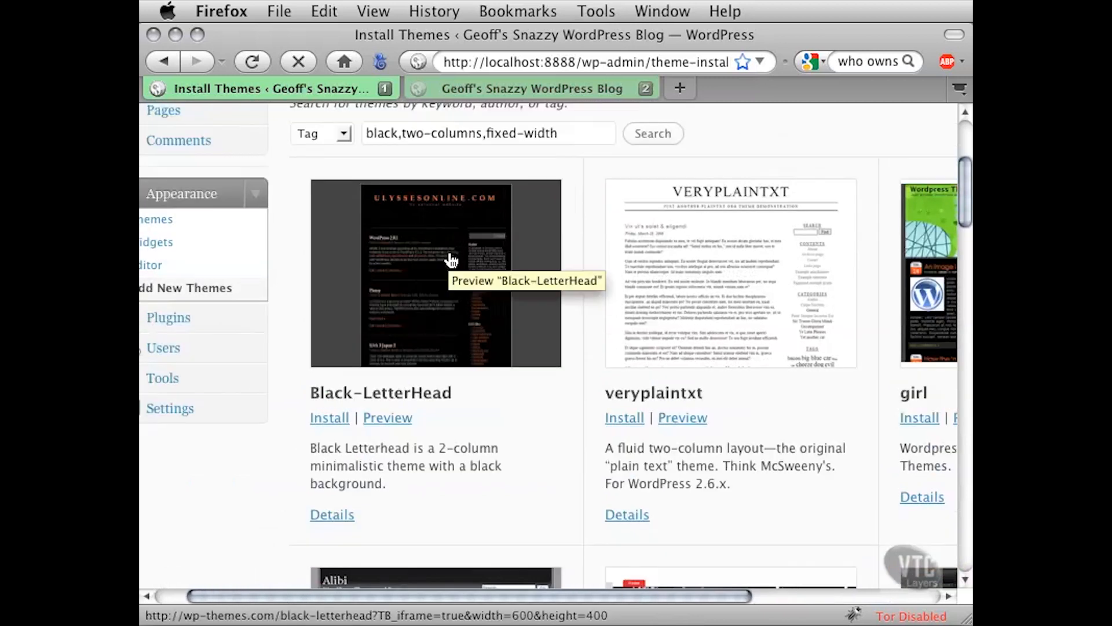
{"action": "left_click", "coordinate": [327, 418]}
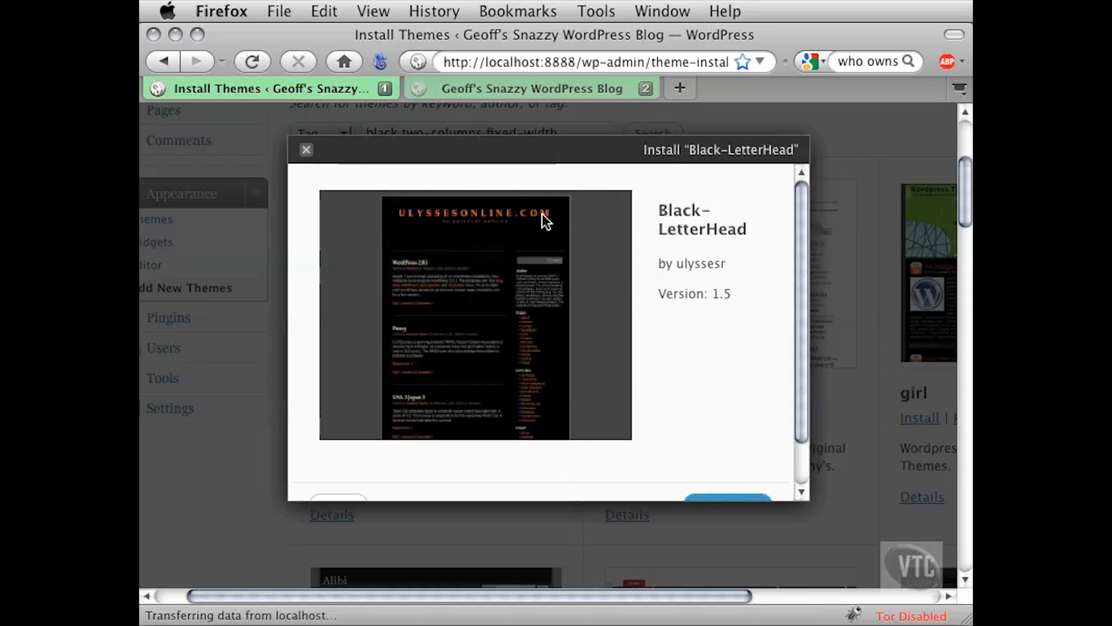
{"action": "scroll", "coordinate": [656, 330], "scroll_direction": "down", "scroll_amount": 2}
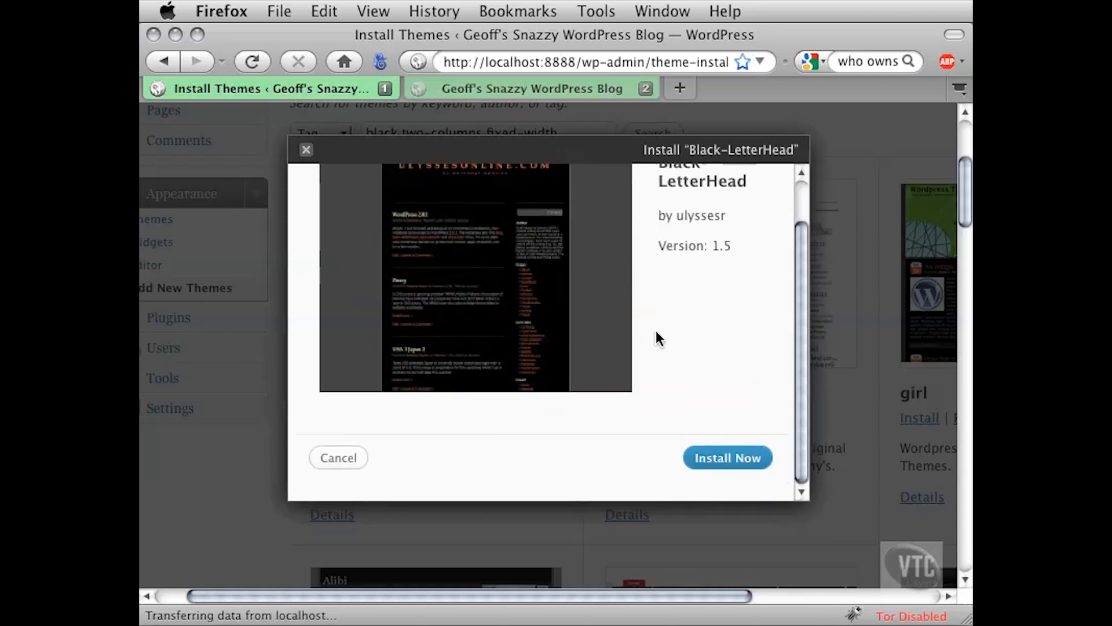
{"action": "left_click", "coordinate": [710, 460]}
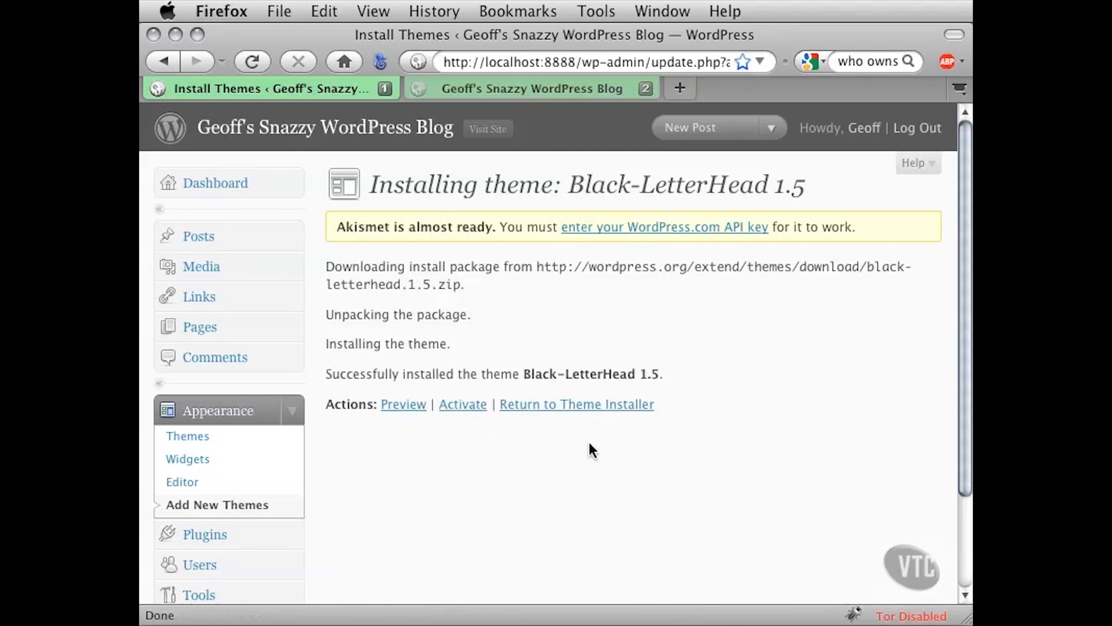
{"action": "left_click", "coordinate": [456, 408]}
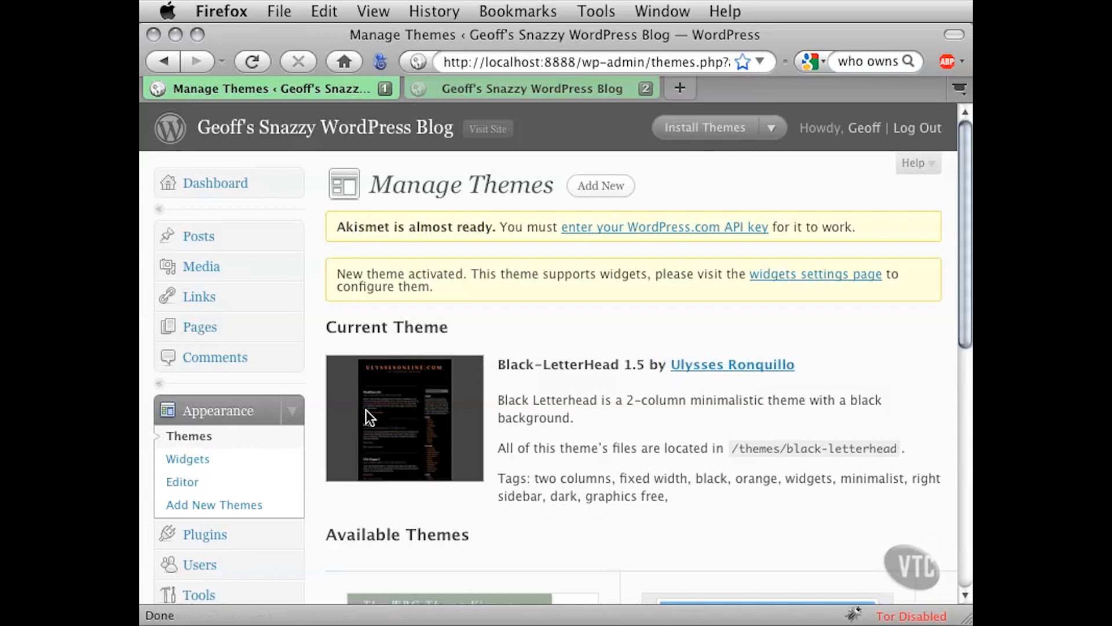
- Review the current theme's details and the other available themes on the Manage Themes page
{"action": "left_click_drag", "start_coordinate": [511, 365], "coordinate": [585, 365]}
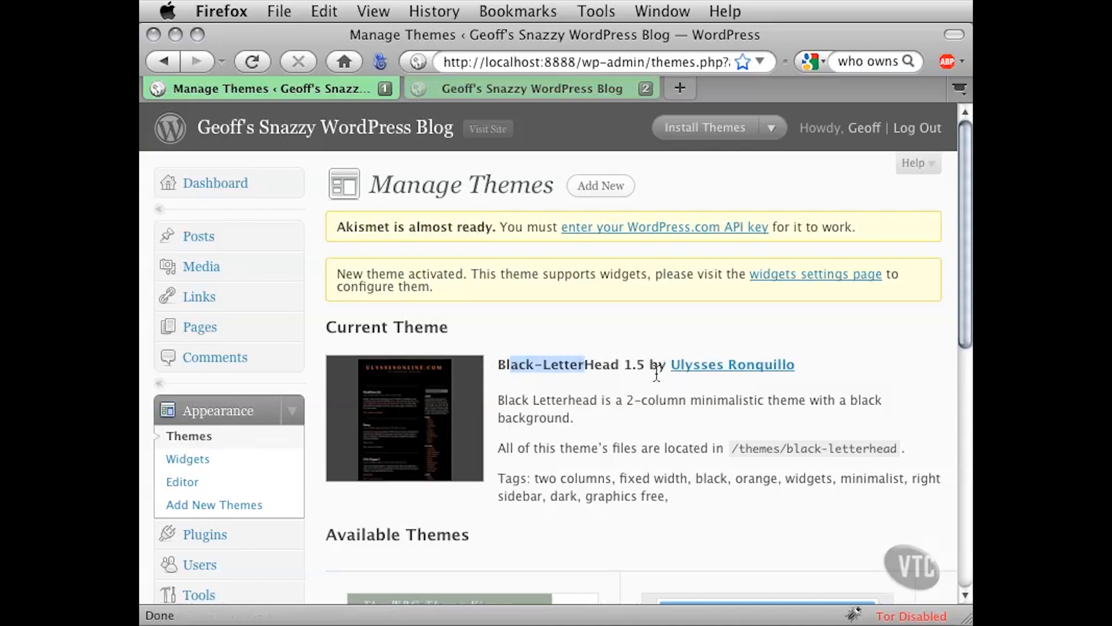
{"action": "left_click", "coordinate": [589, 366]}
{"action": "scroll", "coordinate": [573, 423], "scroll_direction": "down", "scroll_amount": 10}
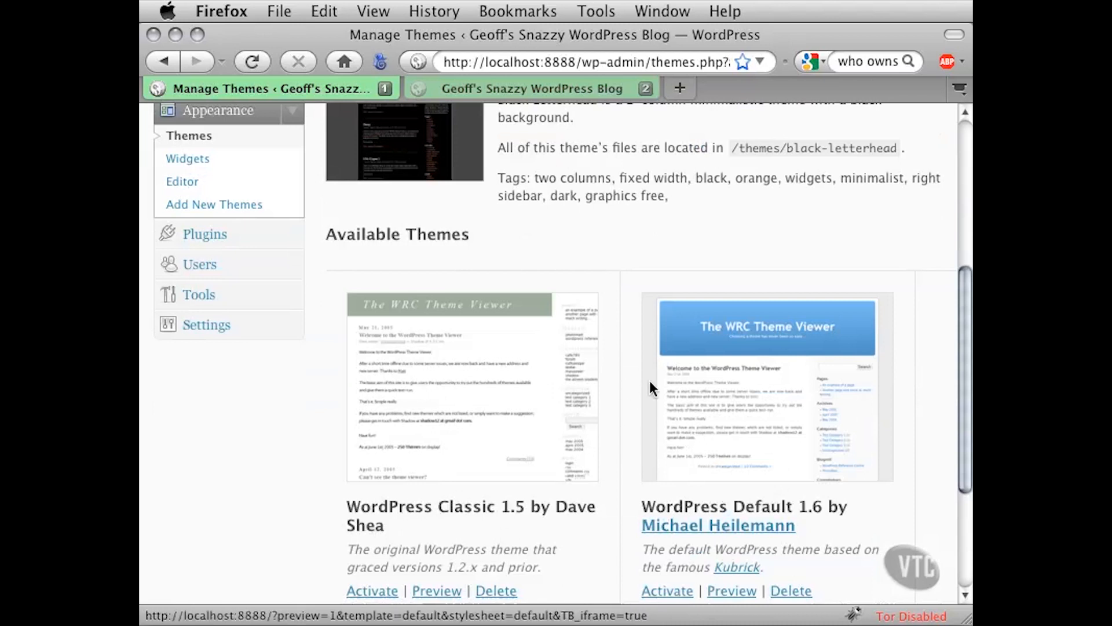
{"action": "scroll", "coordinate": [570, 319], "scroll_direction": "up", "scroll_amount": 1}
{"action": "scroll", "coordinate": [521, 316], "scroll_direction": "up", "scroll_amount": 1}
{"action": "left_click_drag", "start_coordinate": [477, 302], "coordinate": [367, 301]}
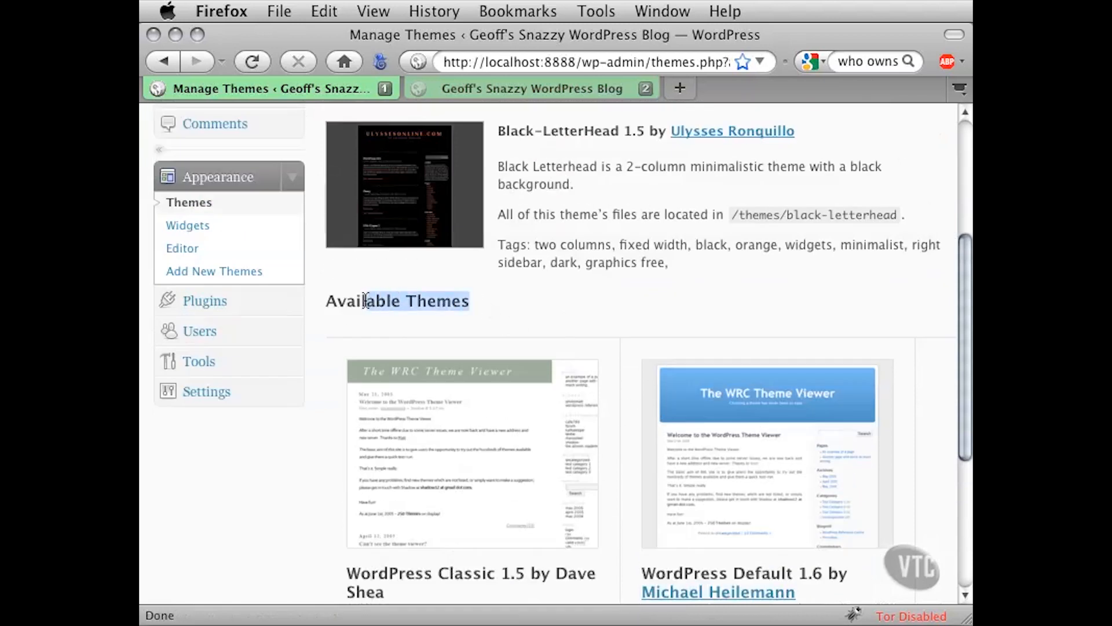
{"action": "left_click", "coordinate": [489, 303]}
{"action": "scroll", "coordinate": [533, 324], "scroll_direction": "up", "scroll_amount": 7}
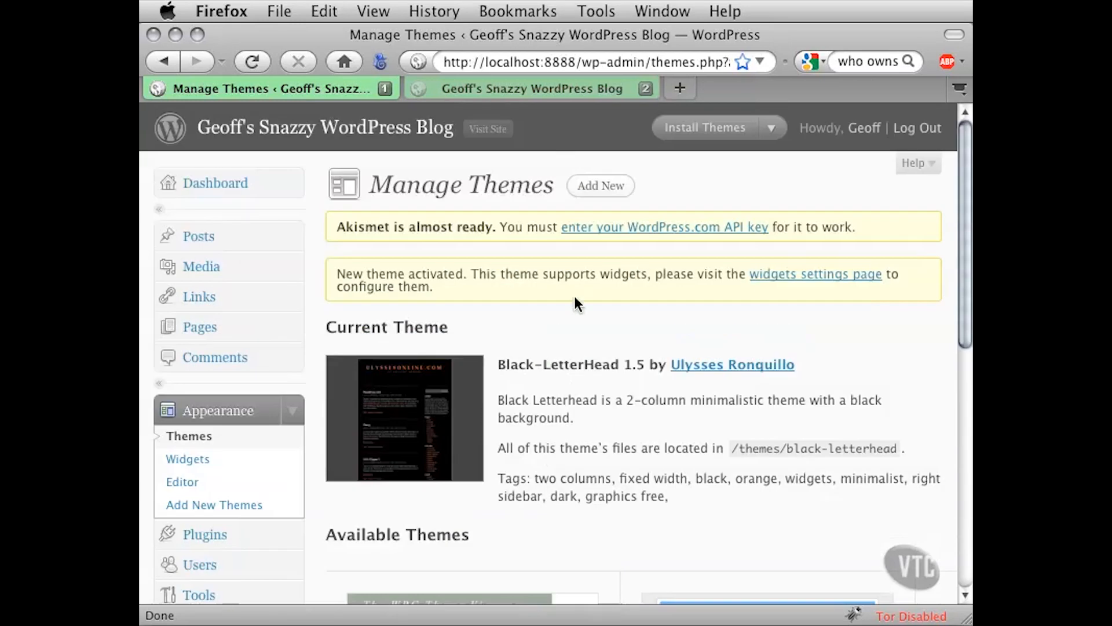
- Reload the blog's front page and examine its header, posts and sidebar in the newly activated theme
{"action": "left_click", "coordinate": [547, 89]}
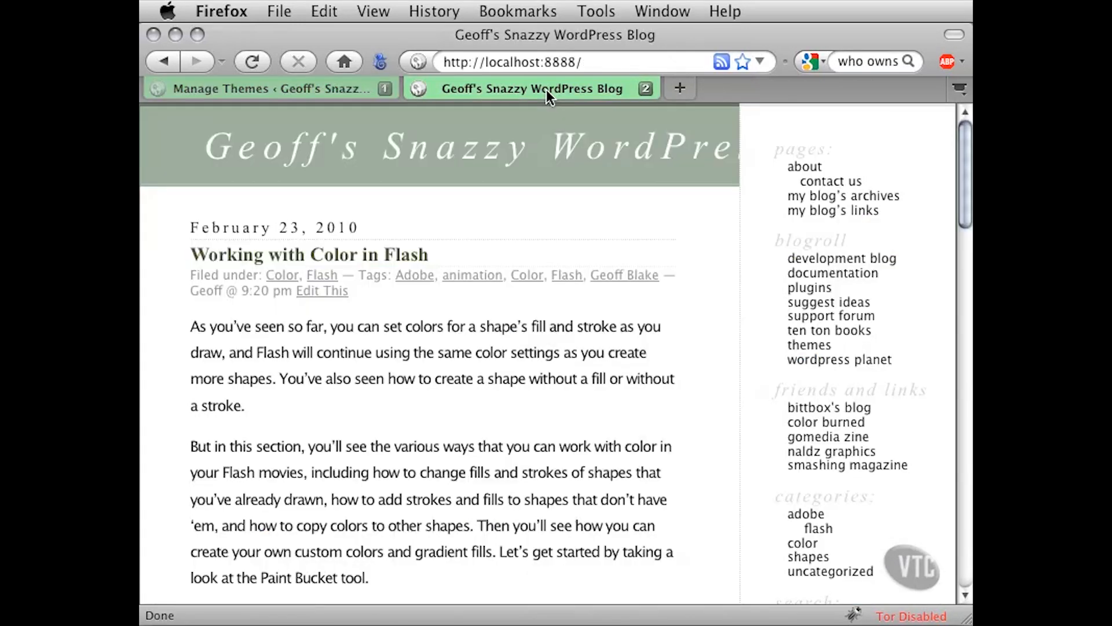
{"action": "key", "text": "super+r"}
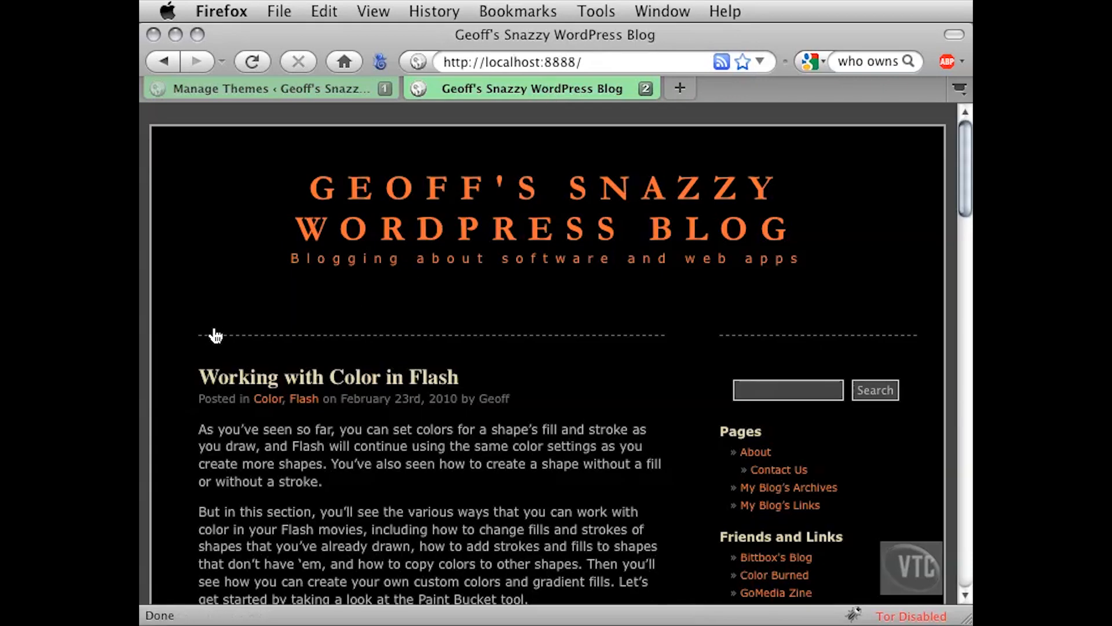
{"action": "scroll", "coordinate": [211, 328], "scroll_direction": "down", "scroll_amount": 3}
{"action": "scroll", "coordinate": [211, 328], "scroll_direction": "down", "scroll_amount": 15}
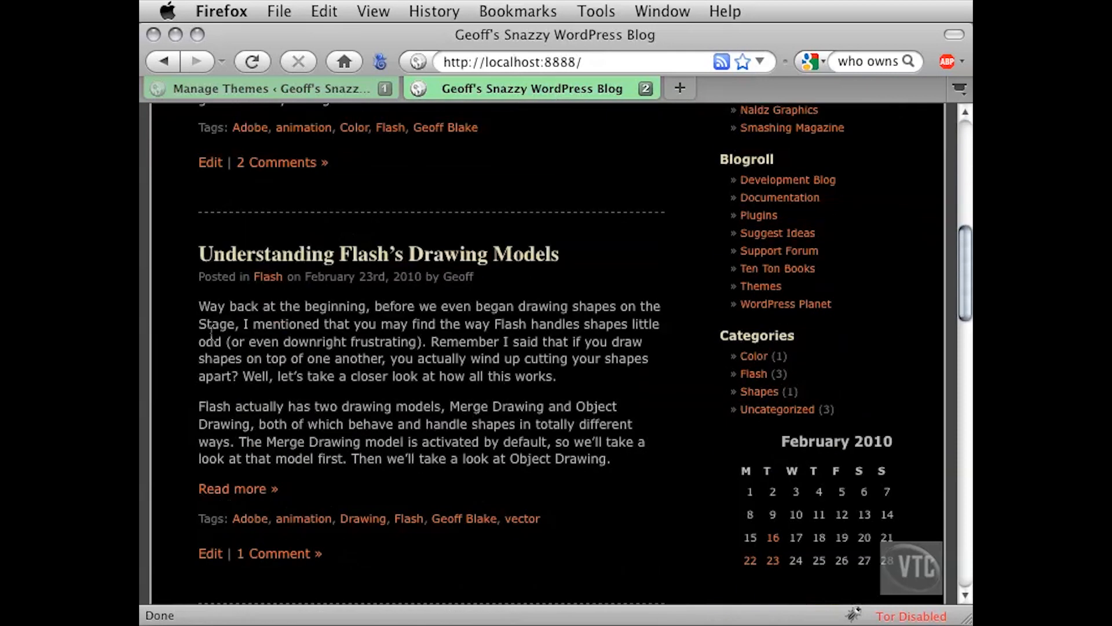
{"action": "scroll", "coordinate": [211, 333], "scroll_direction": "down", "scroll_amount": 14}
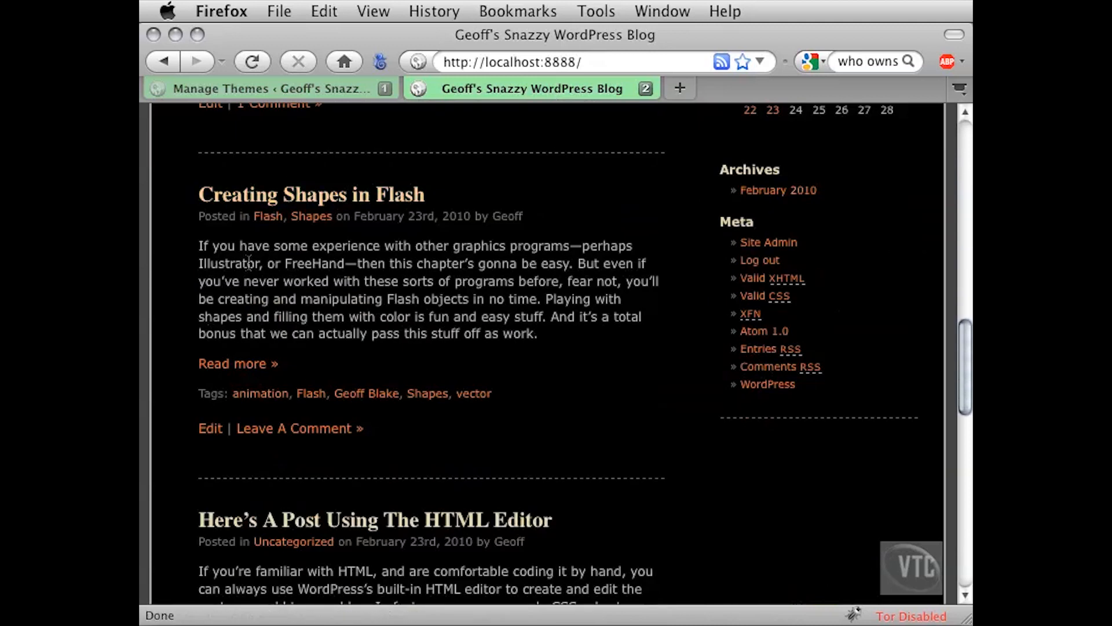
{"action": "left_click_drag", "start_coordinate": [248, 264], "coordinate": [343, 318]}
{"action": "left_click", "coordinate": [343, 318]}
{"action": "scroll", "coordinate": [347, 331], "scroll_direction": "down", "scroll_amount": 7}
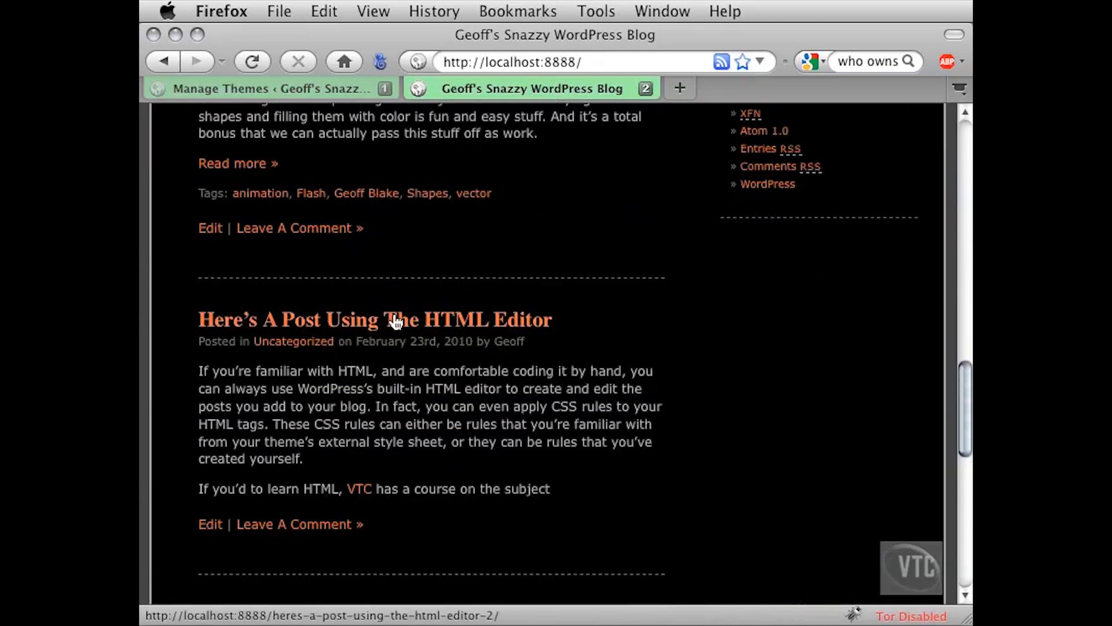
{"action": "left_click_drag", "start_coordinate": [298, 390], "coordinate": [410, 443]}
{"action": "left_click", "coordinate": [452, 434]}
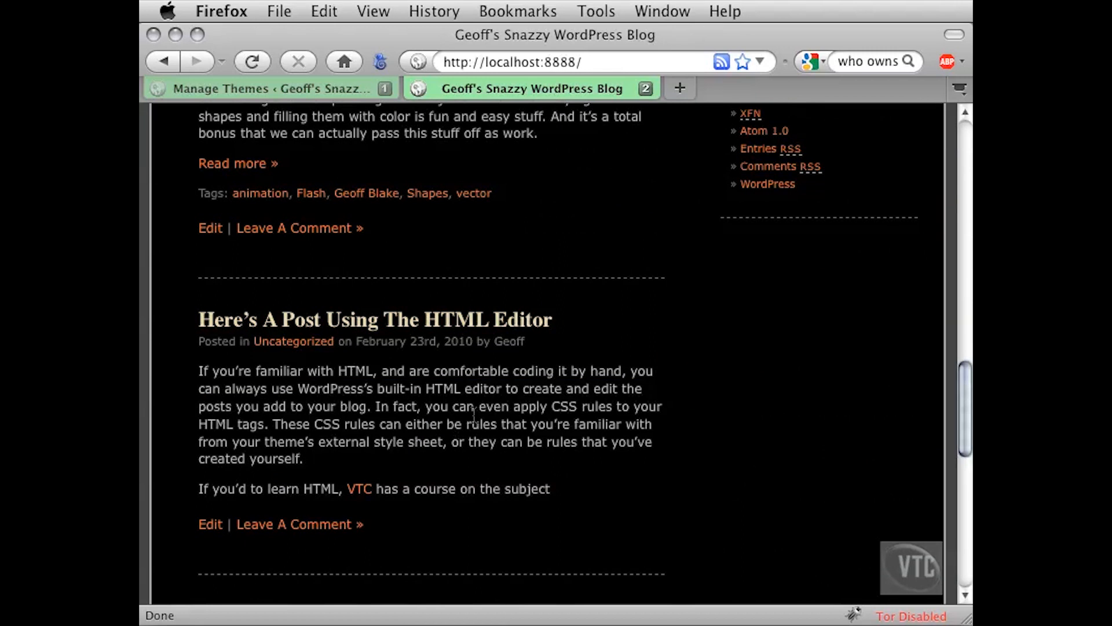
{"action": "scroll", "coordinate": [471, 380], "scroll_direction": "up", "scroll_amount": 20}
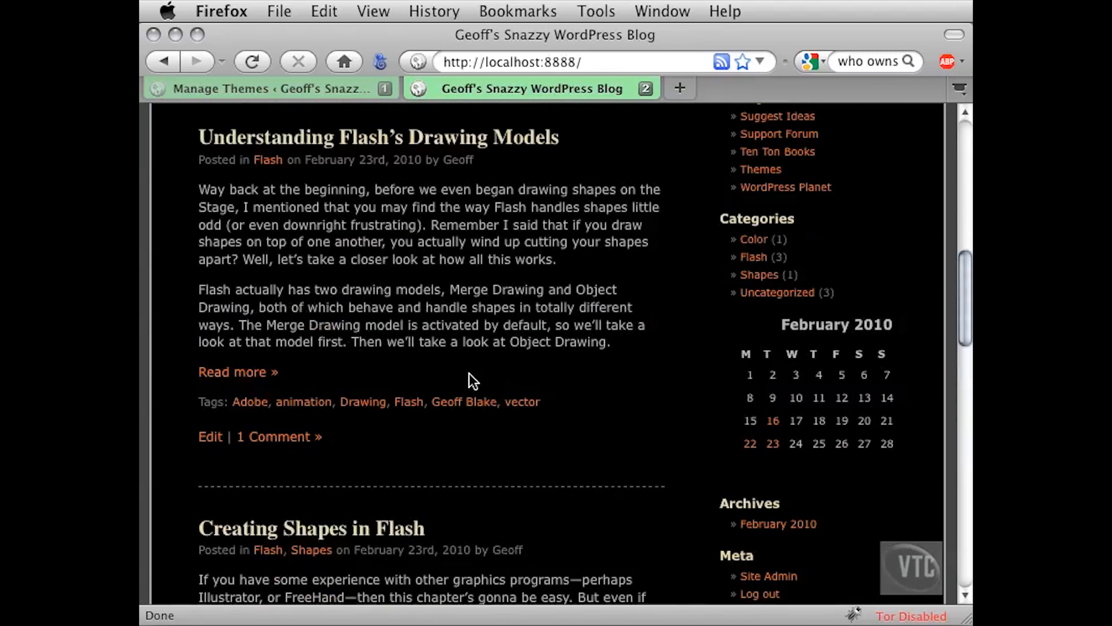
{"action": "scroll", "coordinate": [470, 379], "scroll_direction": "up", "scroll_amount": 8}
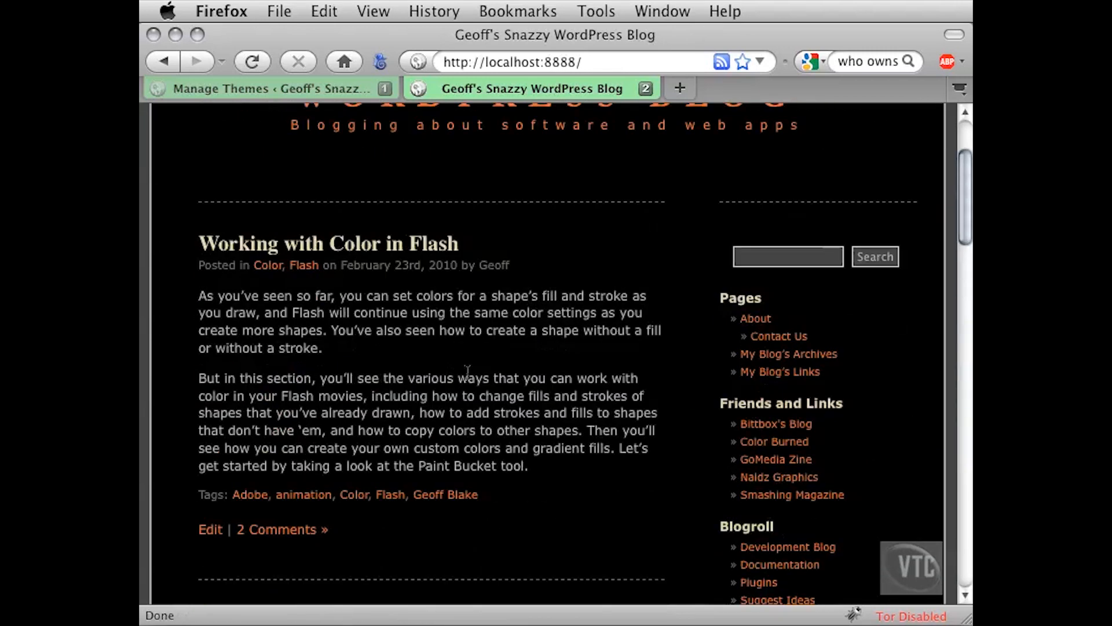
{"action": "scroll", "coordinate": [468, 370], "scroll_direction": "up", "scroll_amount": 4}
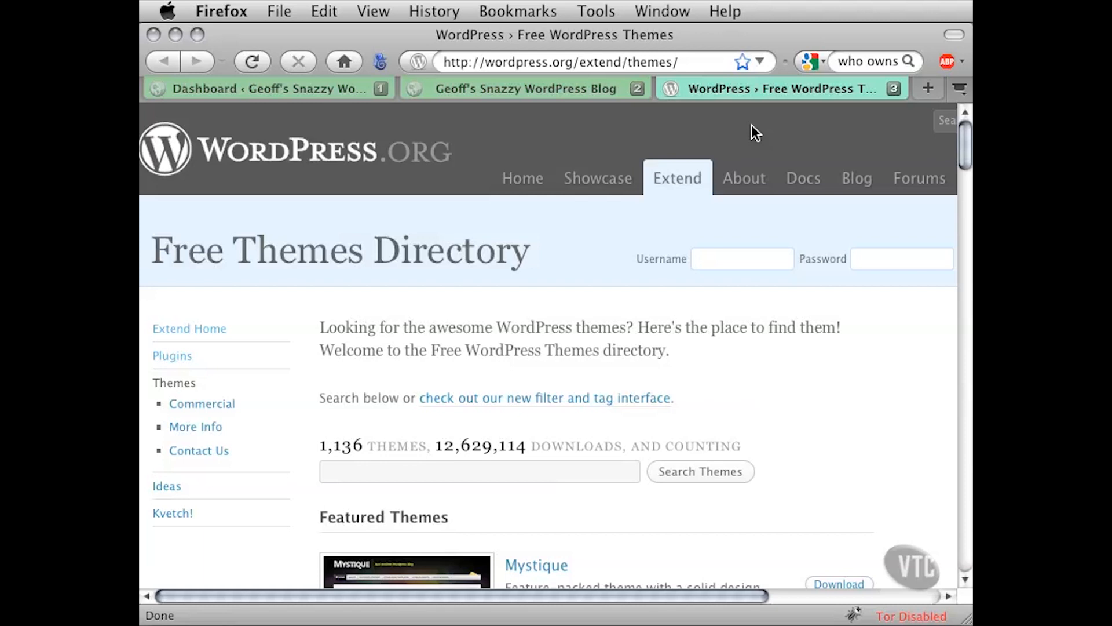
- Examine the address, welcome text and theme and download counts of the Free Themes Directory at wordpress.org/extend/themes
{"action": "left_click_drag", "start_coordinate": [707, 66], "coordinate": [550, 67]}
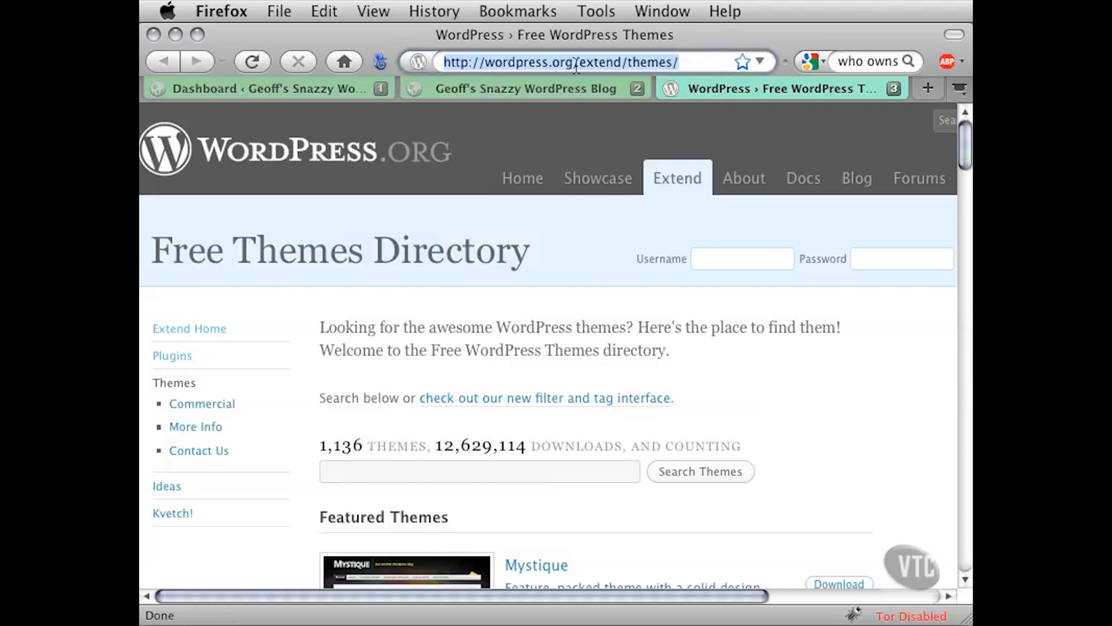
{"action": "left_click", "coordinate": [686, 61]}
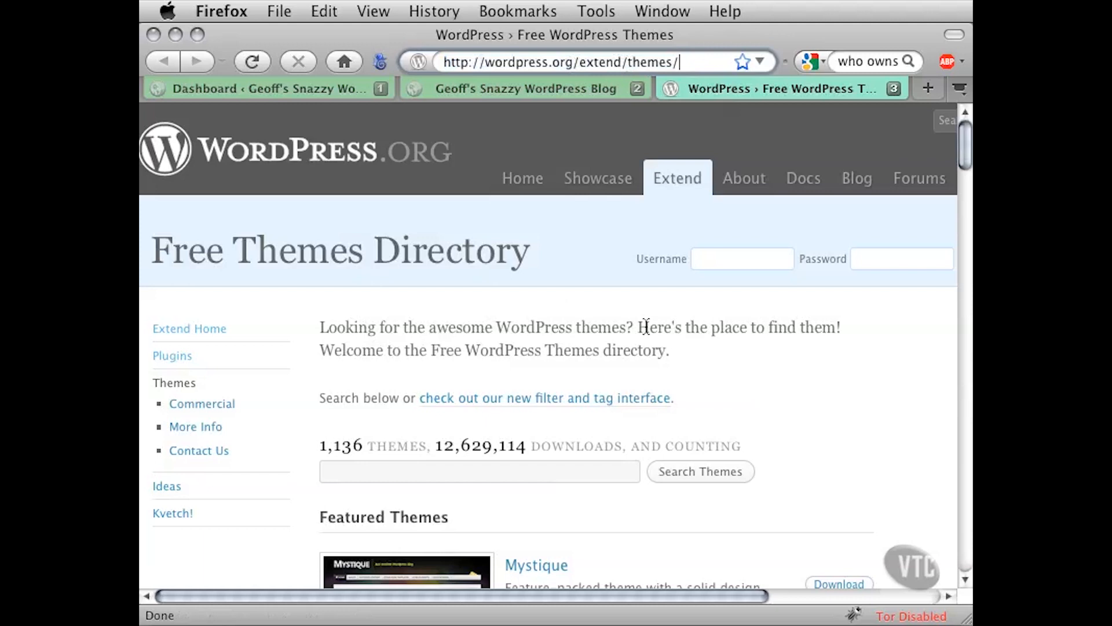
{"action": "left_click_drag", "start_coordinate": [377, 354], "coordinate": [679, 355]}
{"action": "left_click", "coordinate": [681, 354]}
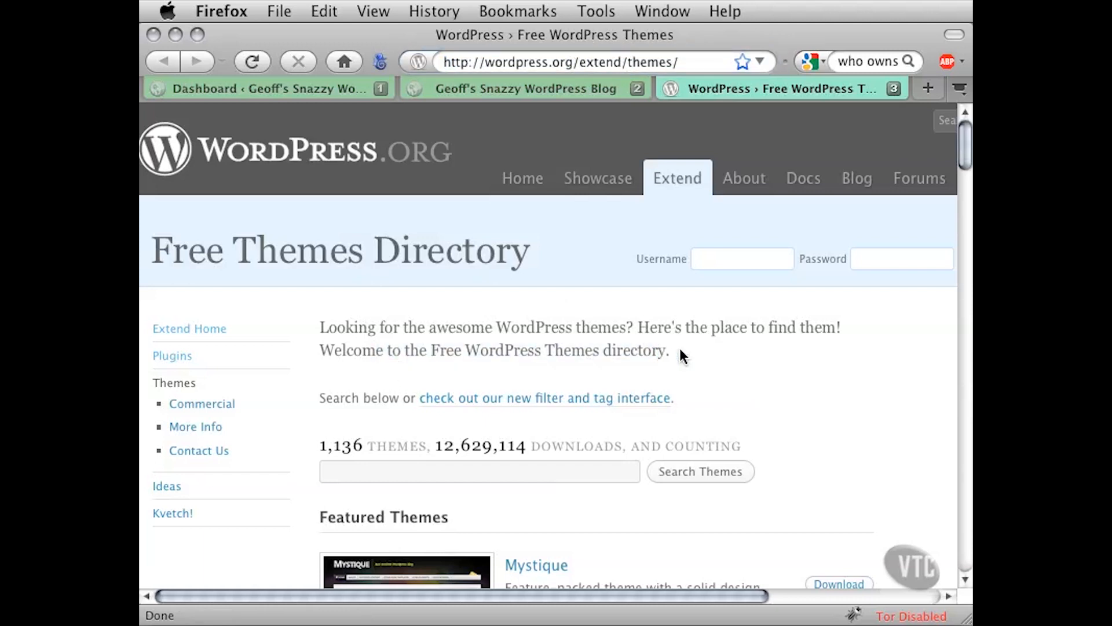
{"action": "scroll", "coordinate": [739, 354], "scroll_direction": "down", "scroll_amount": 5}
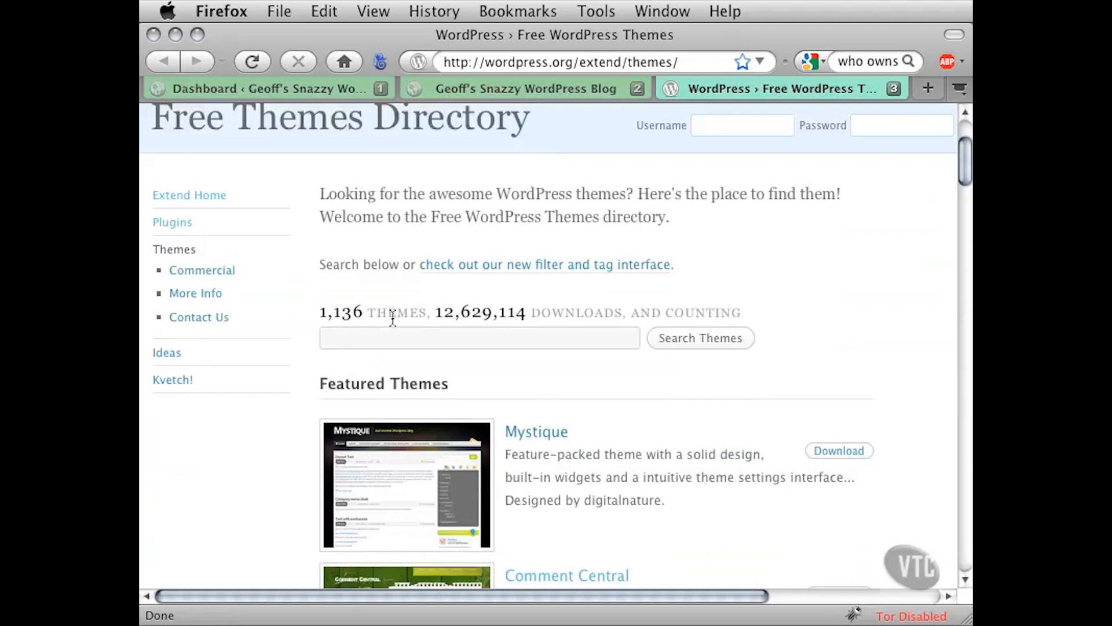
{"action": "left_click_drag", "start_coordinate": [433, 317], "coordinate": [528, 316]}
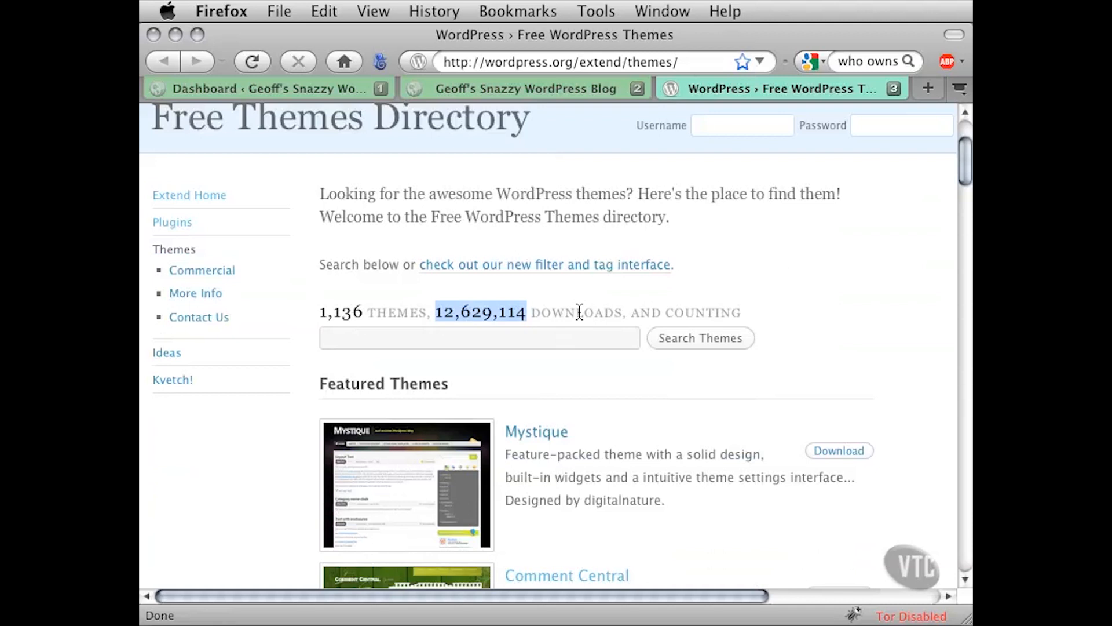
{"action": "left_click", "coordinate": [710, 312]}
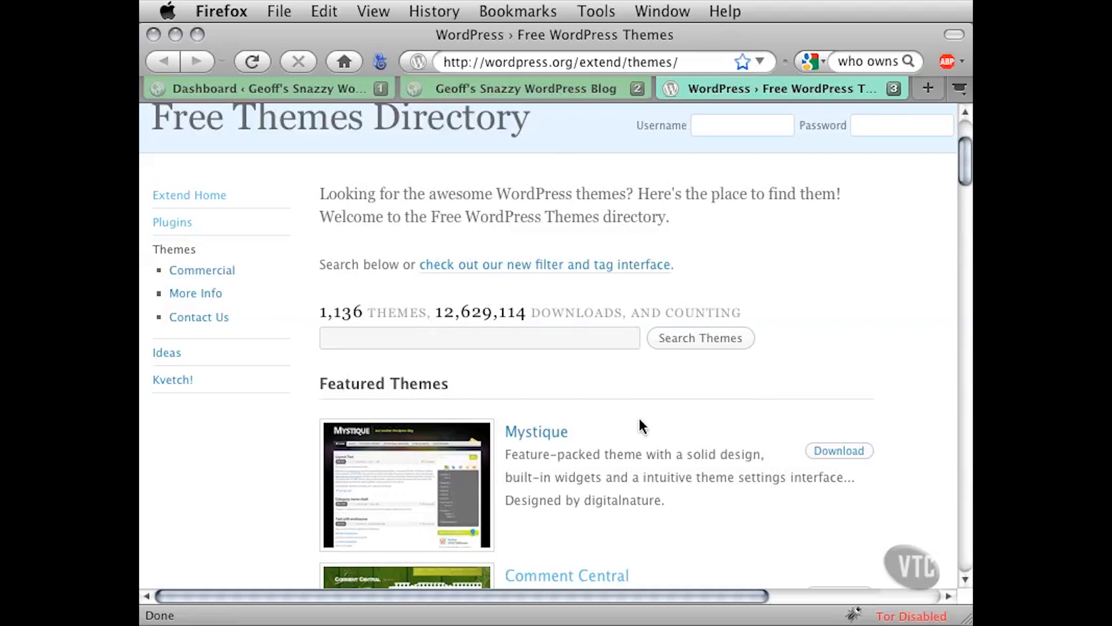
- Browse the directory's Featured Themes and read the descriptions of Mystique, Comment Central and Holistic Teahouse
{"action": "scroll", "coordinate": [539, 404], "scroll_direction": "down", "scroll_amount": 5}
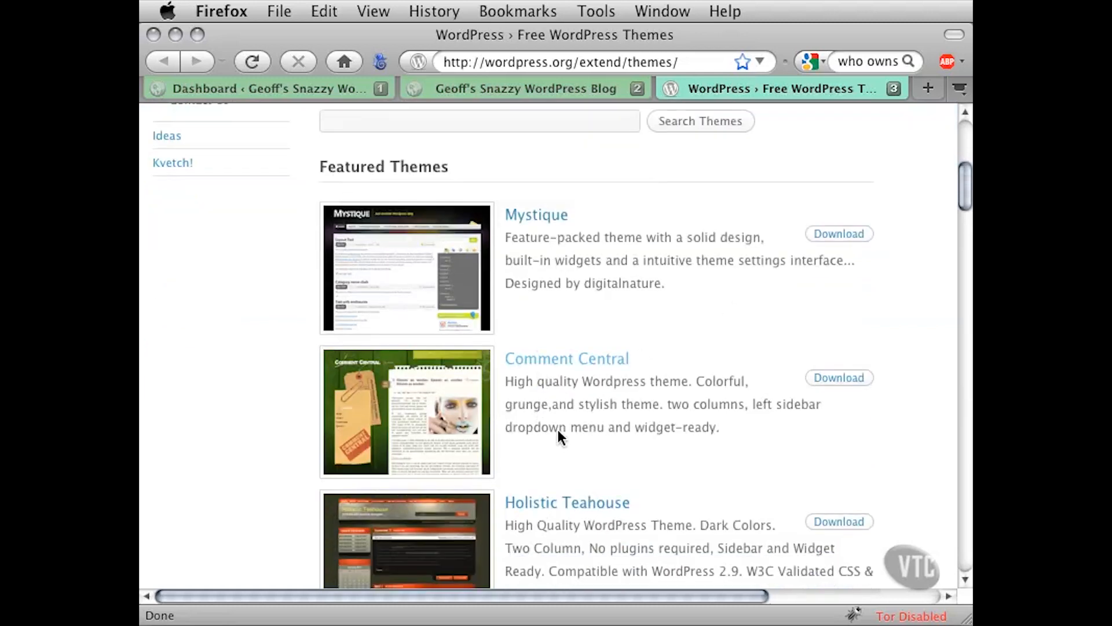
{"action": "left_click_drag", "start_coordinate": [456, 166], "coordinate": [318, 159]}
{"action": "left_click", "coordinate": [477, 166]}
{"action": "left_click_drag", "start_coordinate": [586, 284], "coordinate": [675, 284]}
{"action": "left_click", "coordinate": [676, 284]}
{"action": "left_click_drag", "start_coordinate": [542, 427], "coordinate": [693, 427]}
{"action": "left_click", "coordinate": [706, 429]}
{"action": "scroll", "coordinate": [653, 426], "scroll_direction": "down", "scroll_amount": 4}
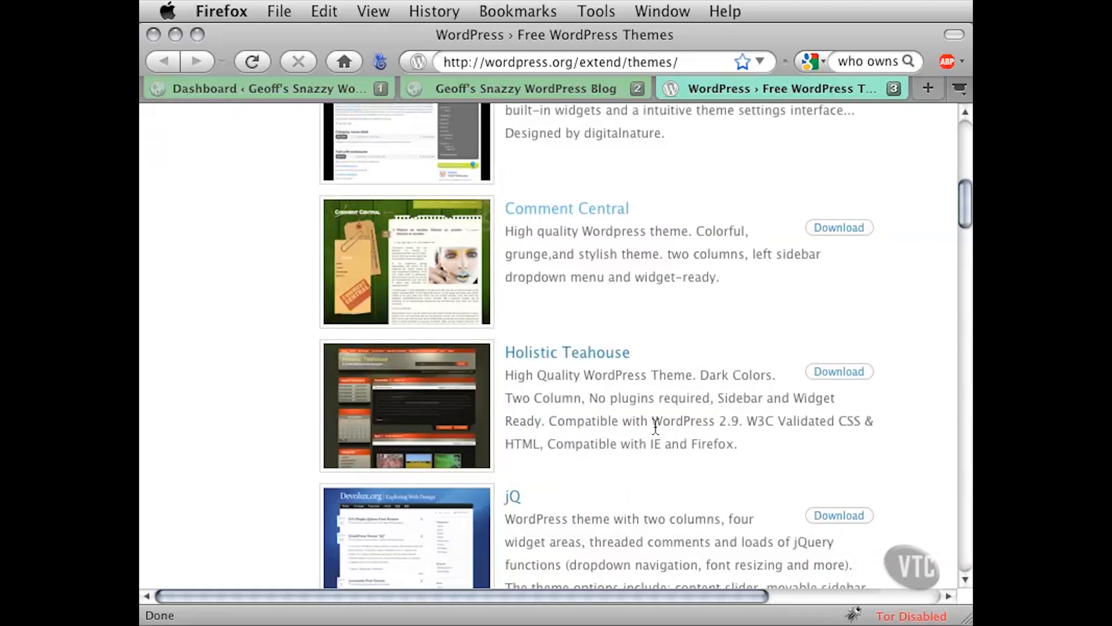
- Browse further down the Featured Themes list and open the Piano Black theme's page
{"action": "scroll", "coordinate": [655, 427], "scroll_direction": "down", "scroll_amount": 7}
{"action": "scroll", "coordinate": [656, 427], "scroll_direction": "down", "scroll_amount": 10}
{"action": "scroll", "coordinate": [657, 428], "scroll_direction": "down", "scroll_amount": 2}
{"action": "scroll", "coordinate": [655, 425], "scroll_direction": "down", "scroll_amount": 6}
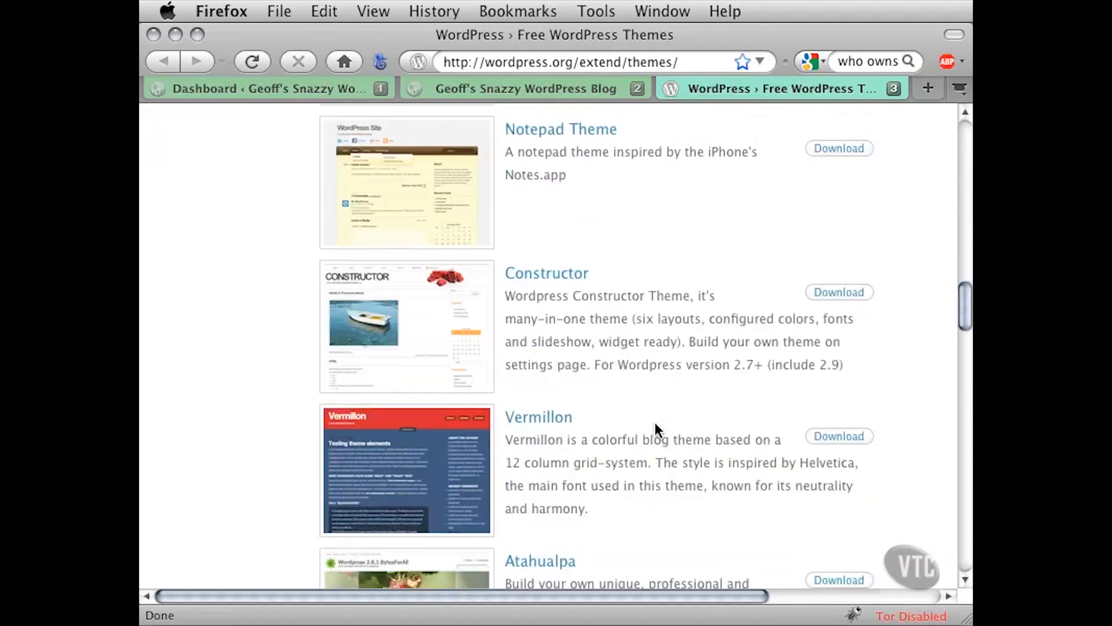
{"action": "scroll", "coordinate": [658, 429], "scroll_direction": "down", "scroll_amount": 4}
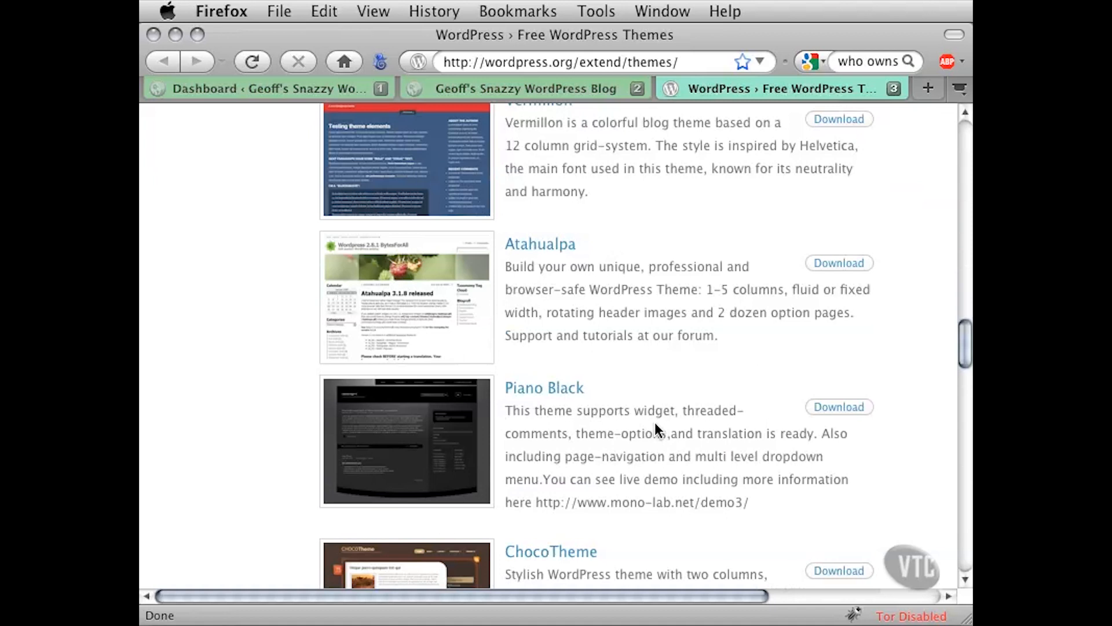
{"action": "scroll", "coordinate": [655, 426], "scroll_direction": "down", "scroll_amount": 2}
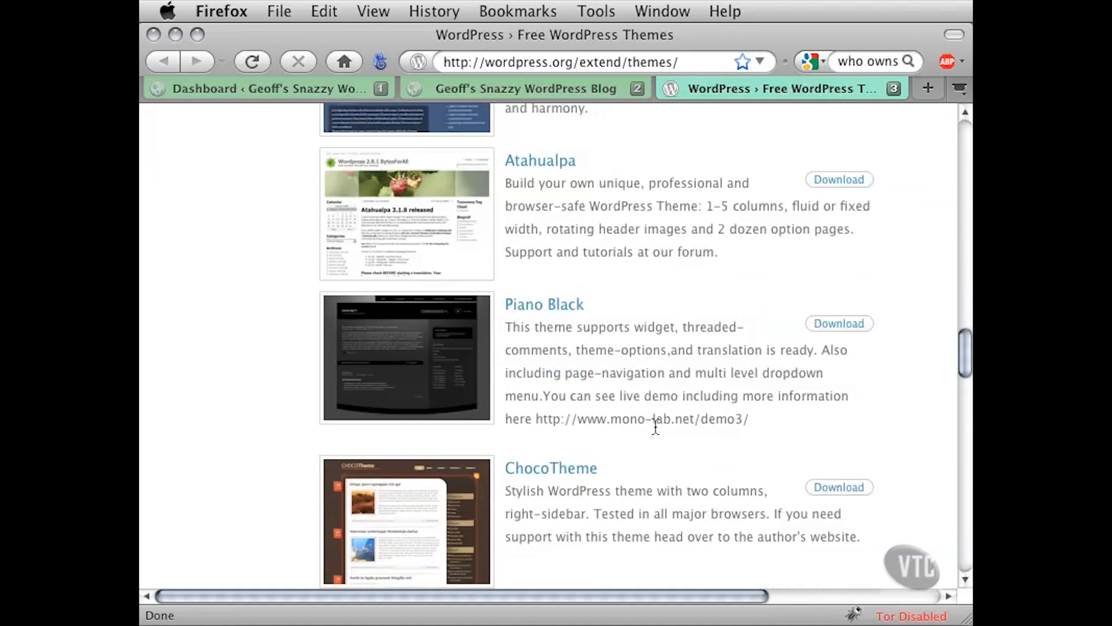
{"action": "left_click", "coordinate": [423, 348]}
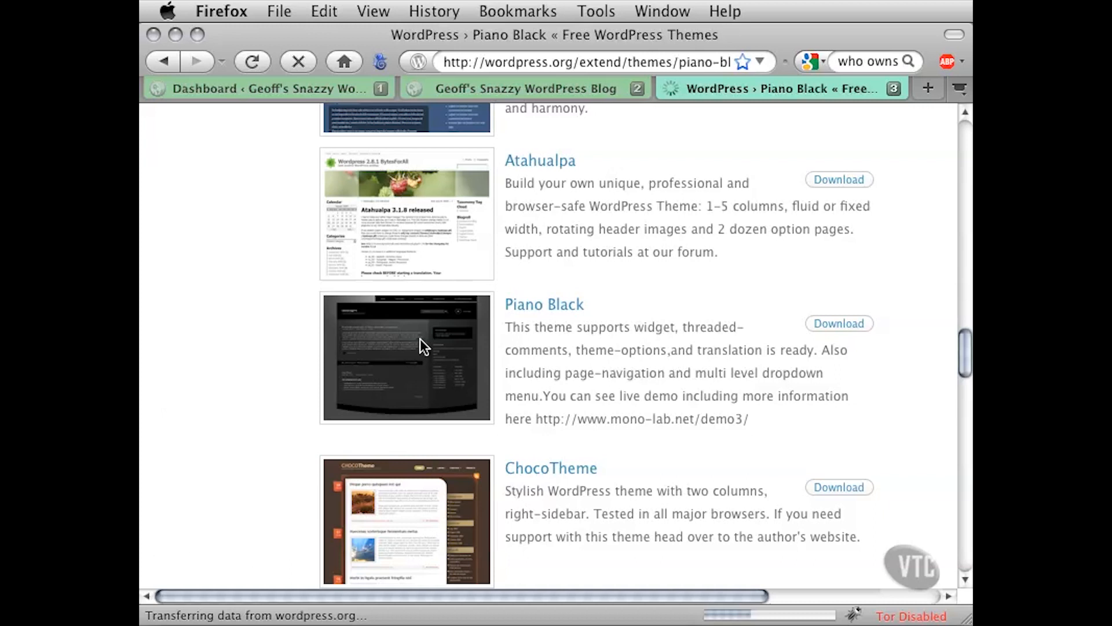
- Examine Piano Black's description, live demo address, version, last updated date and average rating
{"action": "scroll", "coordinate": [586, 387], "scroll_direction": "down", "scroll_amount": 2}
{"action": "scroll", "coordinate": [586, 387], "scroll_direction": "down", "scroll_amount": 1}
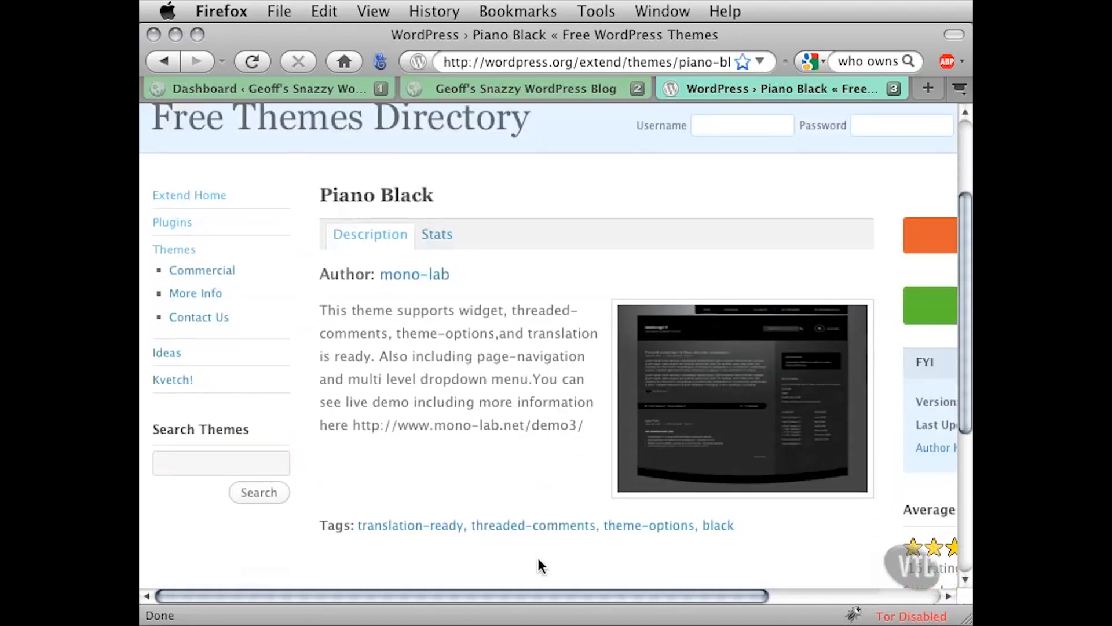
{"action": "left_click_drag", "start_coordinate": [510, 596], "coordinate": [673, 596]}
{"action": "scroll", "coordinate": [318, 494], "scroll_direction": "down", "scroll_amount": 2}
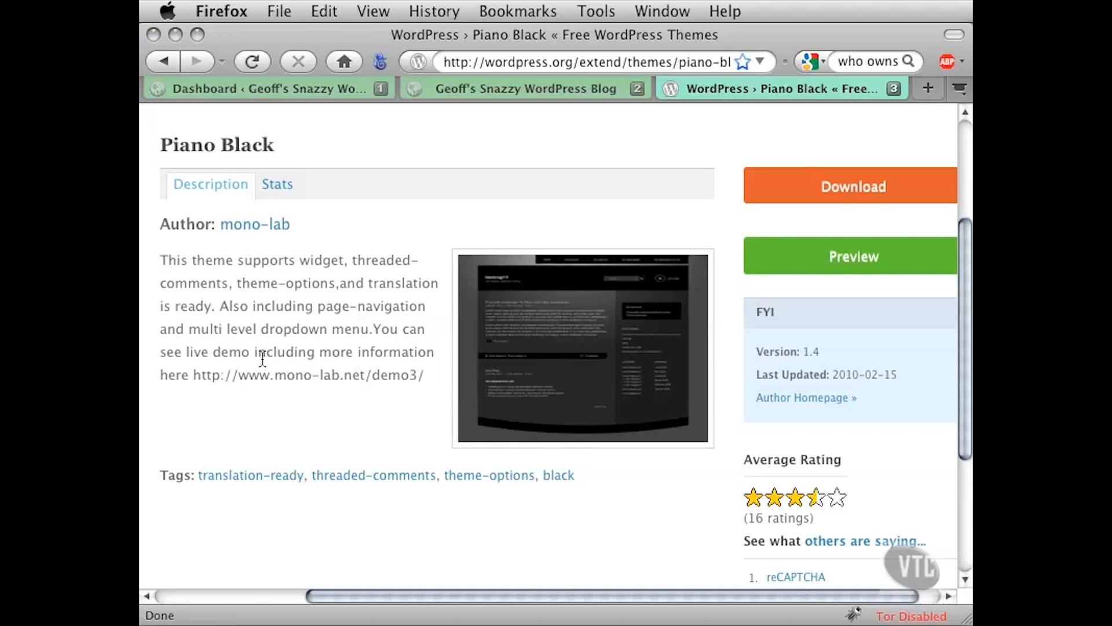
{"action": "left_click_drag", "start_coordinate": [195, 375], "coordinate": [428, 377]}
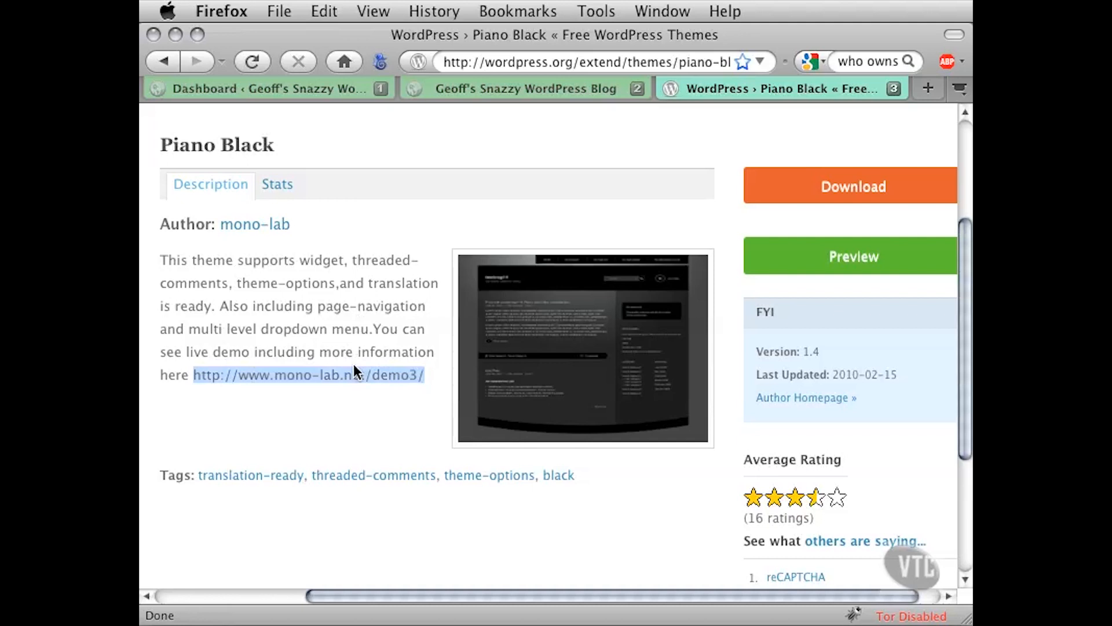
{"action": "left_click", "coordinate": [331, 416]}
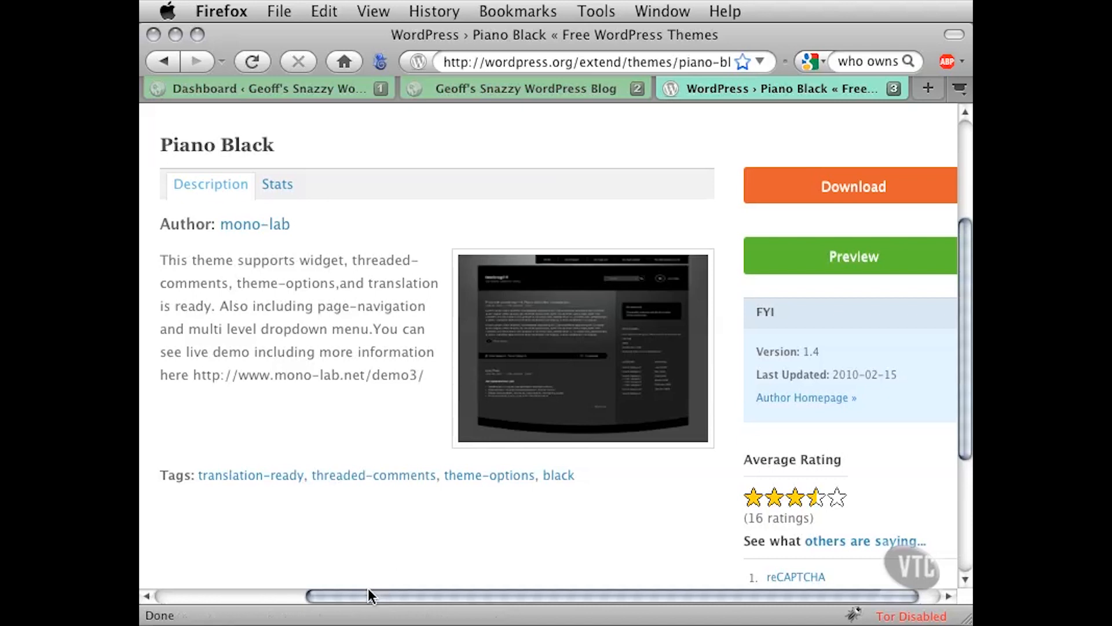
{"action": "left_click_drag", "start_coordinate": [367, 596], "coordinate": [405, 592]}
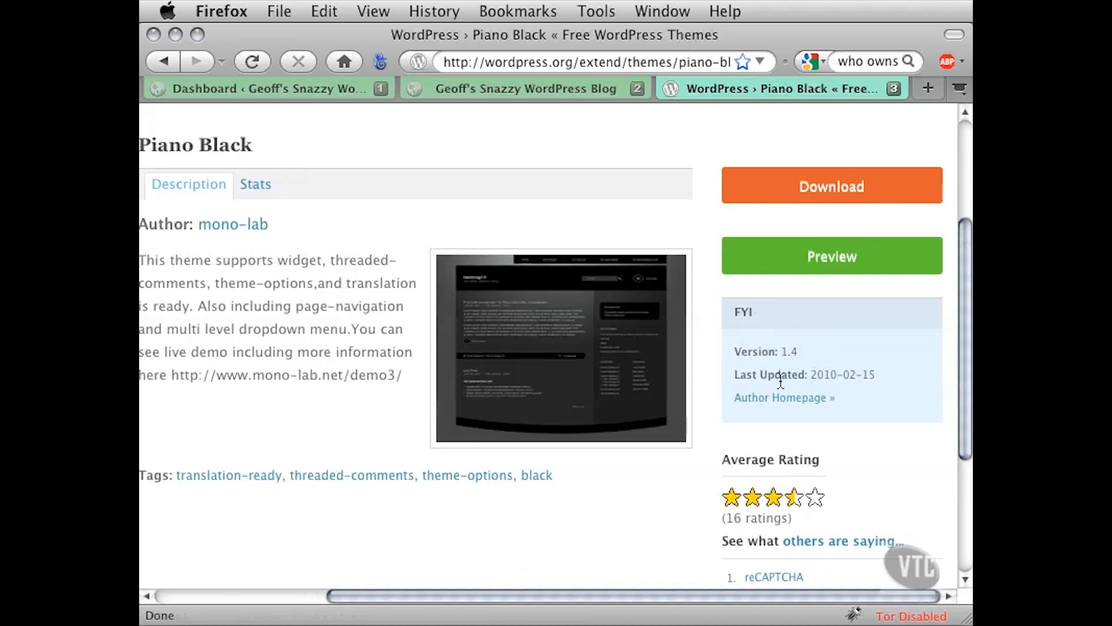
{"action": "left_click_drag", "start_coordinate": [747, 374], "coordinate": [838, 375]}
{"action": "left_click", "coordinate": [698, 520]}
{"action": "scroll", "coordinate": [698, 524], "scroll_direction": "down", "scroll_amount": 2}
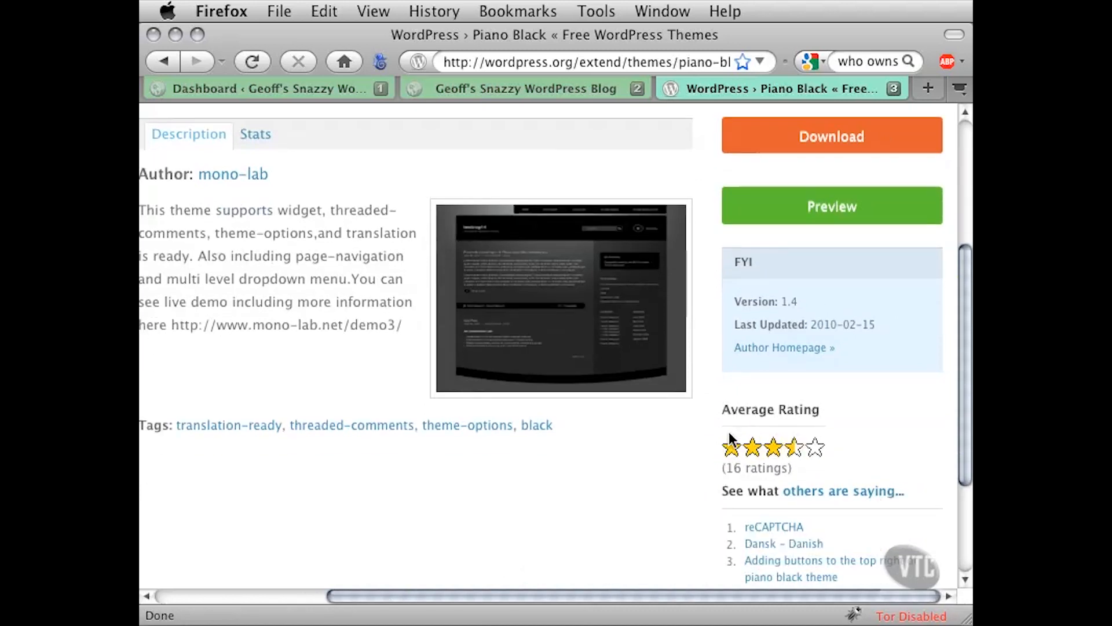
- Preview the Piano Black theme, look through its sample posts and headings, and close the preview
{"action": "scroll", "coordinate": [720, 368], "scroll_direction": "up", "scroll_amount": 4}
{"action": "left_click", "coordinate": [775, 309]}
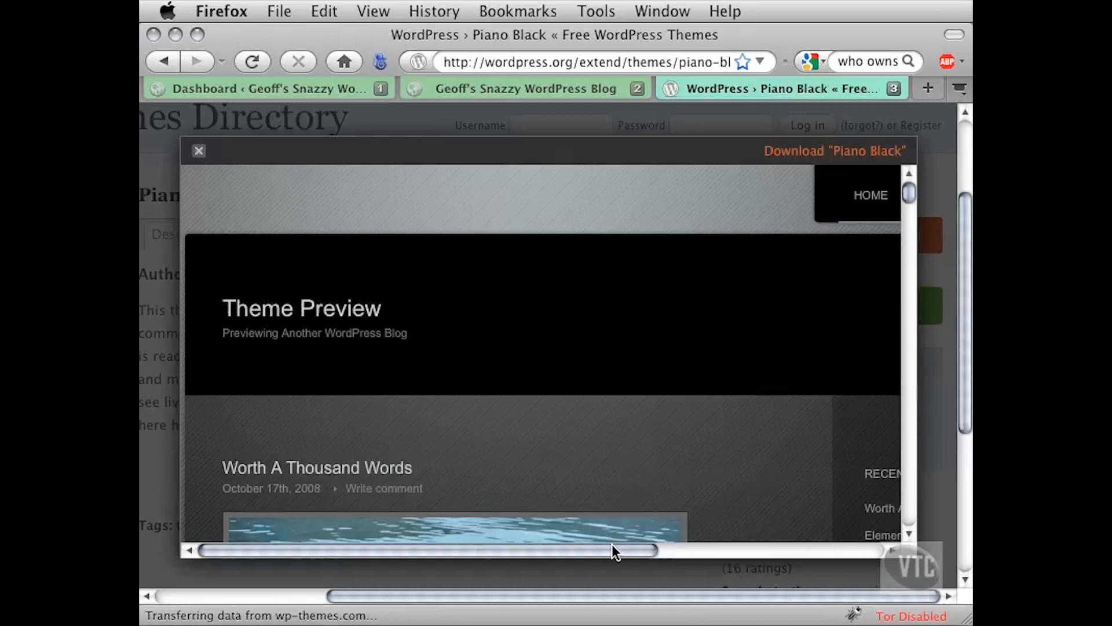
{"action": "left_click_drag", "start_coordinate": [597, 547], "coordinate": [571, 551]}
{"action": "scroll", "coordinate": [558, 400], "scroll_direction": "down", "scroll_amount": 5}
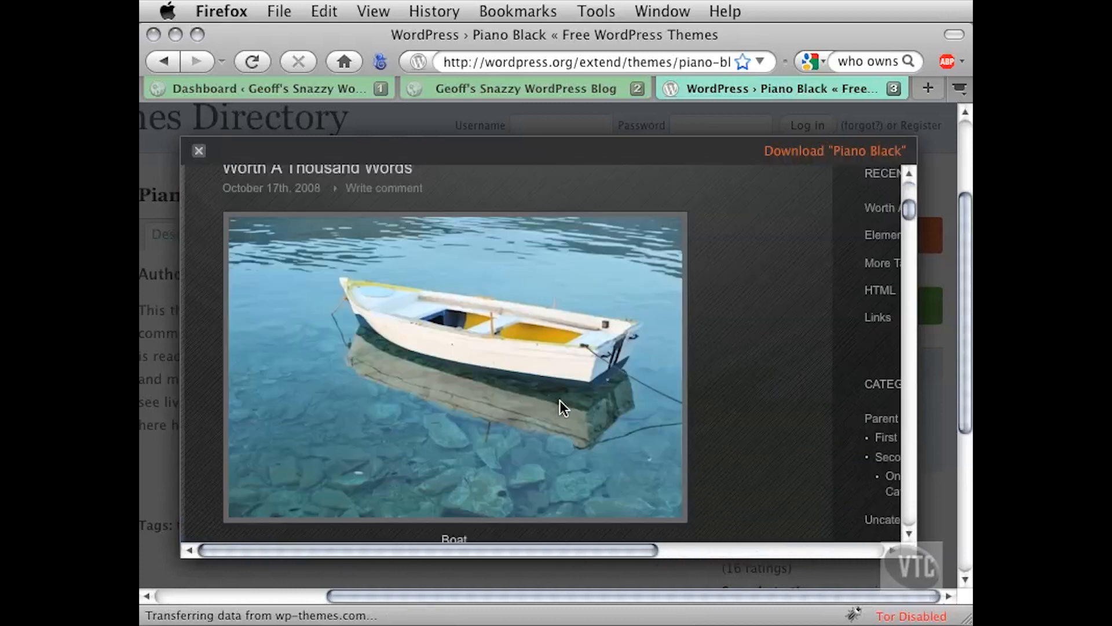
{"action": "scroll", "coordinate": [611, 440], "scroll_direction": "down", "scroll_amount": 10}
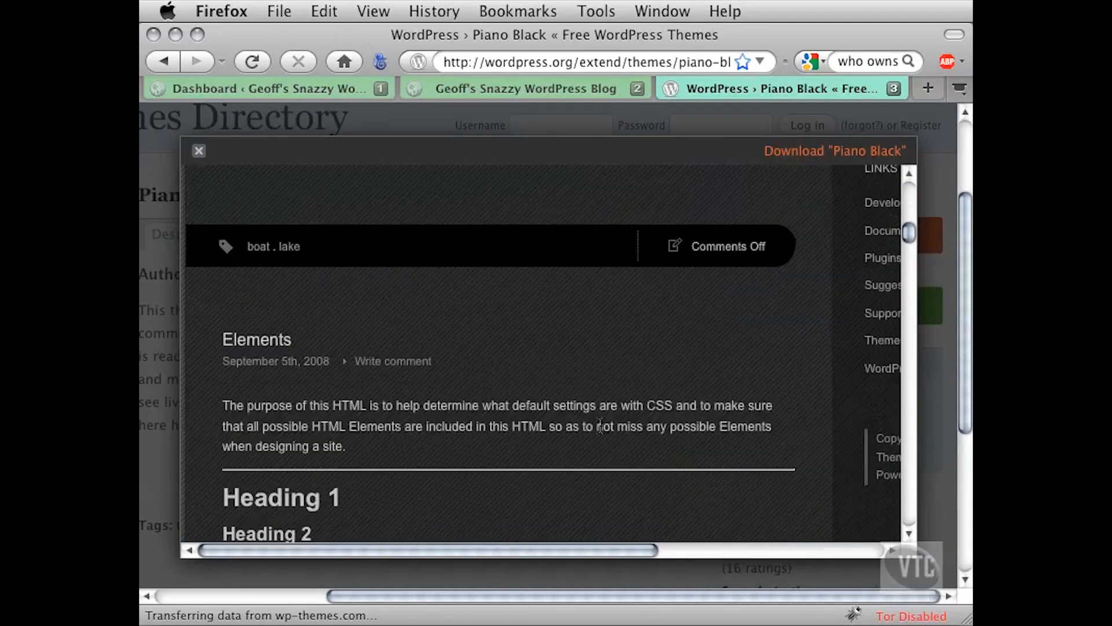
{"action": "scroll", "coordinate": [573, 418], "scroll_direction": "down", "scroll_amount": 4}
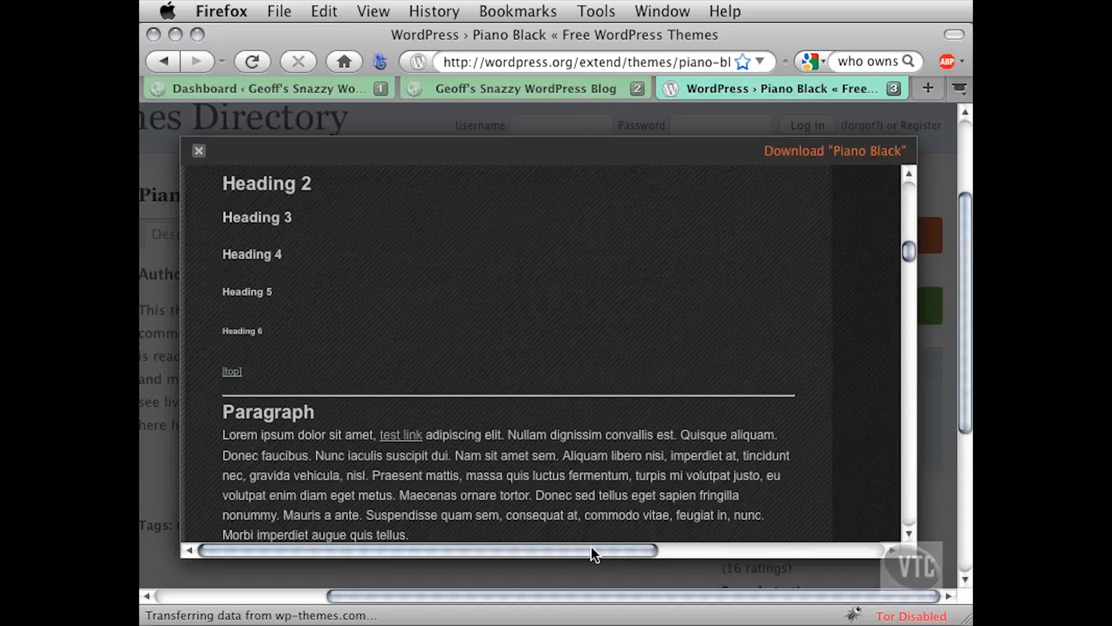
{"action": "left_click_drag", "start_coordinate": [684, 550], "coordinate": [507, 533]}
{"action": "scroll", "coordinate": [417, 371], "scroll_direction": "up", "scroll_amount": 3}
{"action": "scroll", "coordinate": [419, 374], "scroll_direction": "up", "scroll_amount": 10}
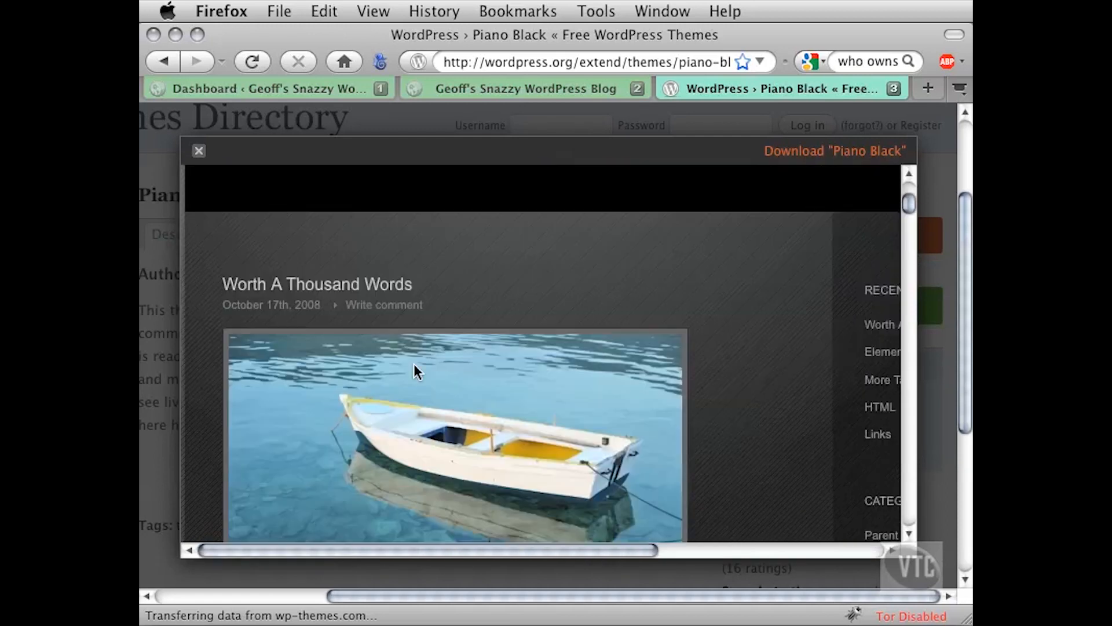
{"action": "left_click", "coordinate": [199, 151]}
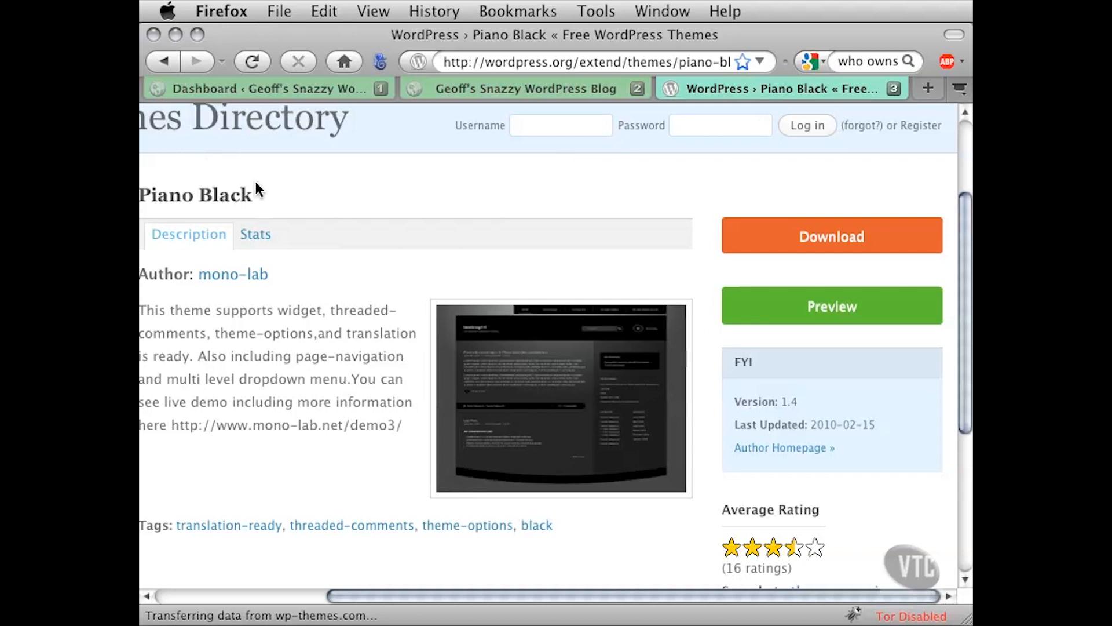
- Return to the Free Themes Directory's main page and review its welcome text and theme search area
{"action": "left_click", "coordinate": [168, 60]}
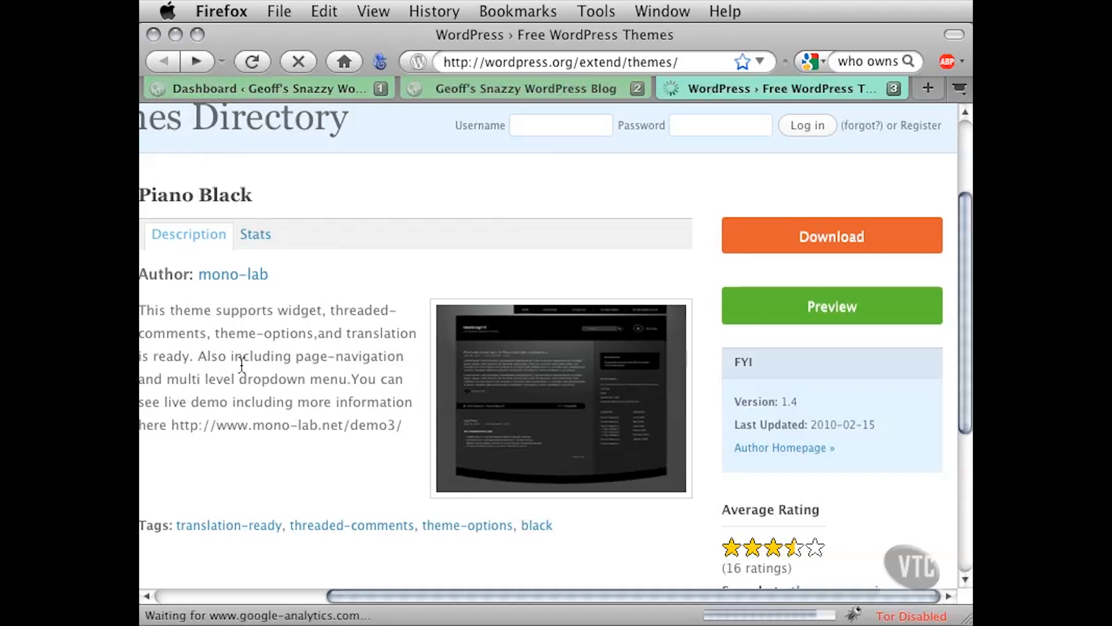
{"action": "scroll", "coordinate": [403, 422], "scroll_direction": "up", "scroll_amount": 6}
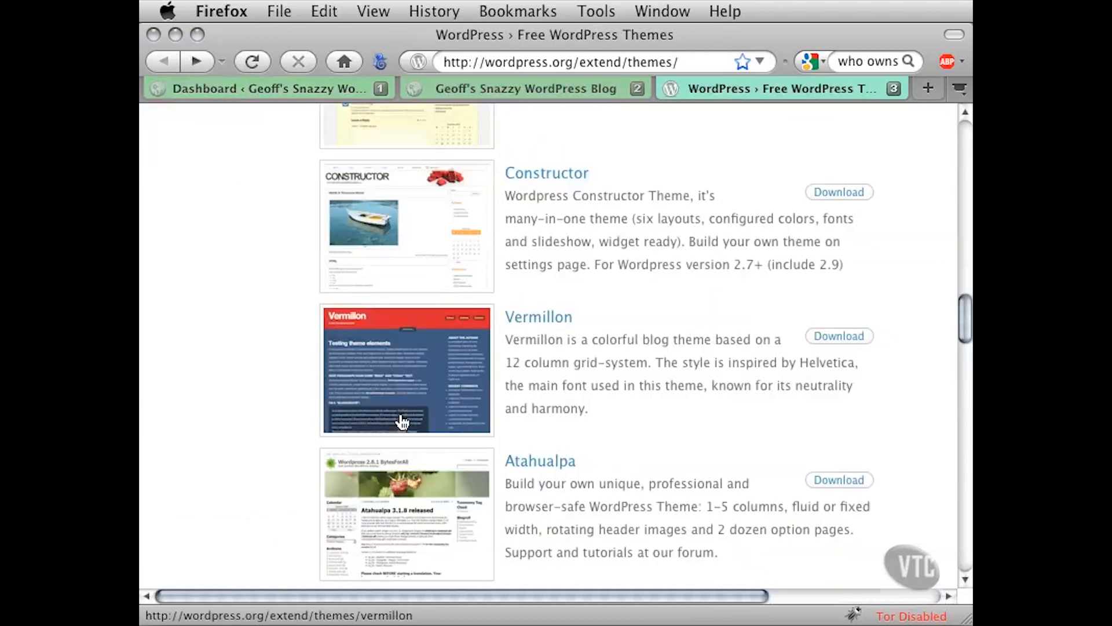
{"action": "scroll", "coordinate": [452, 347], "scroll_direction": "up", "scroll_amount": 10}
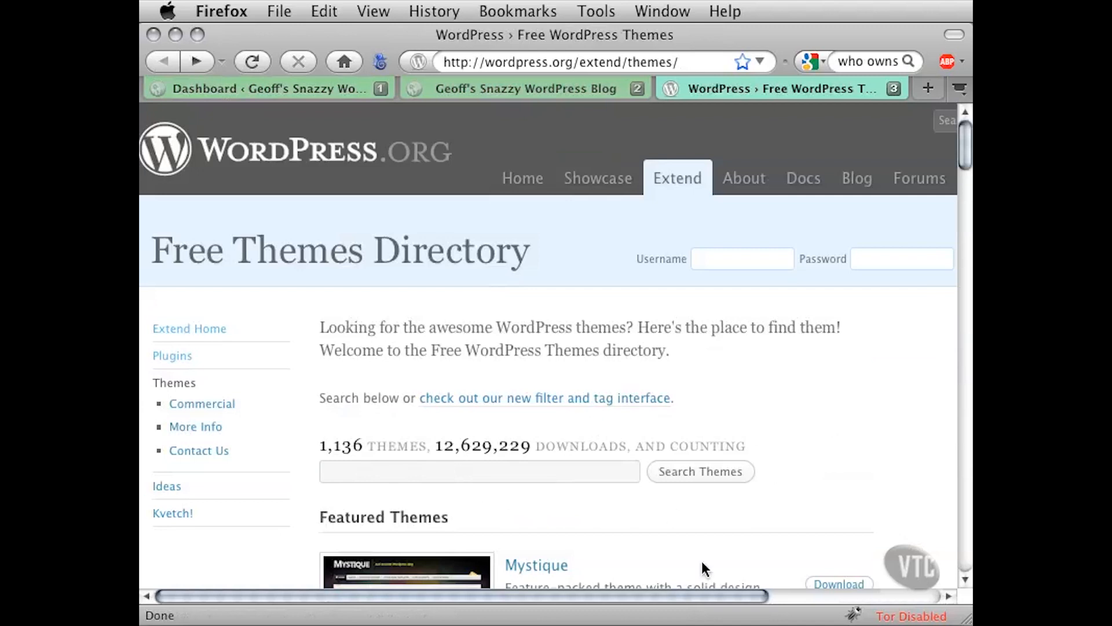
{"action": "left_click_drag", "start_coordinate": [702, 588], "coordinate": [876, 594]}
{"action": "scroll", "coordinate": [800, 500], "scroll_direction": "down", "scroll_amount": 10}
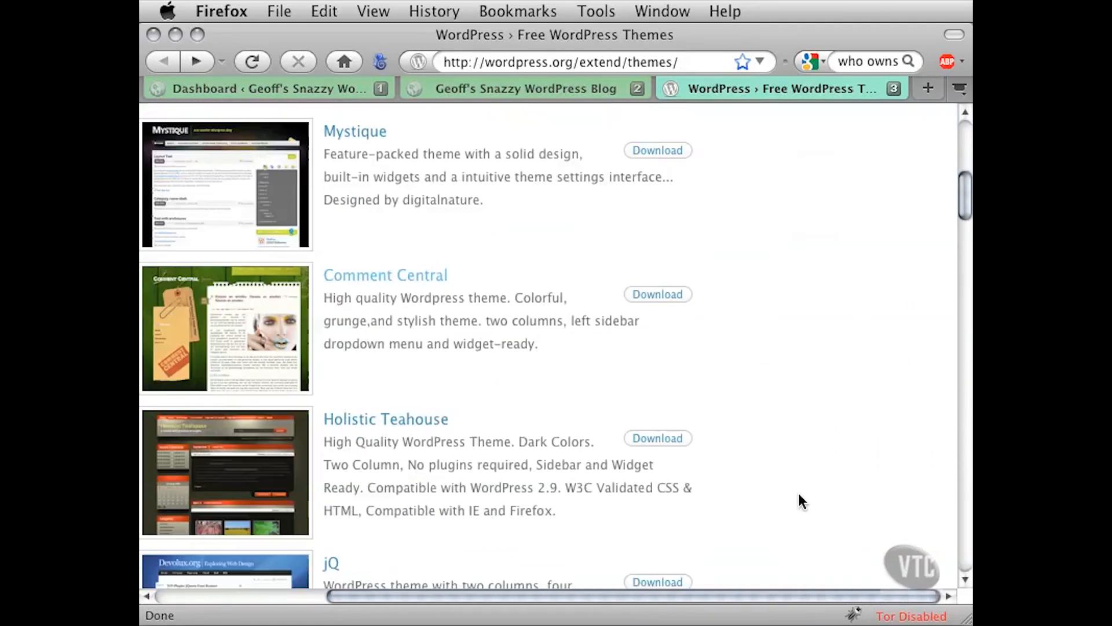
{"action": "scroll", "coordinate": [808, 471], "scroll_direction": "up", "scroll_amount": 10}
{"action": "scroll", "coordinate": [803, 426], "scroll_direction": "down", "scroll_amount": 3}
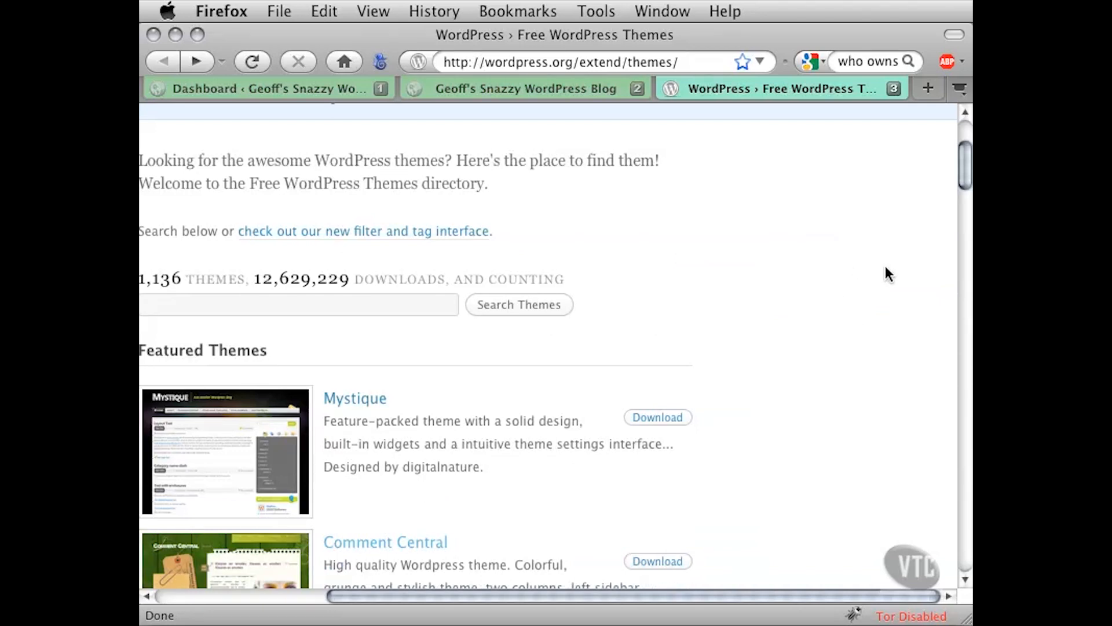
- Compare the Mystique, Comment Central and Holistic Teahouse entries among the Featured Themes
{"action": "scroll", "coordinate": [823, 426], "scroll_direction": "down", "scroll_amount": 10}
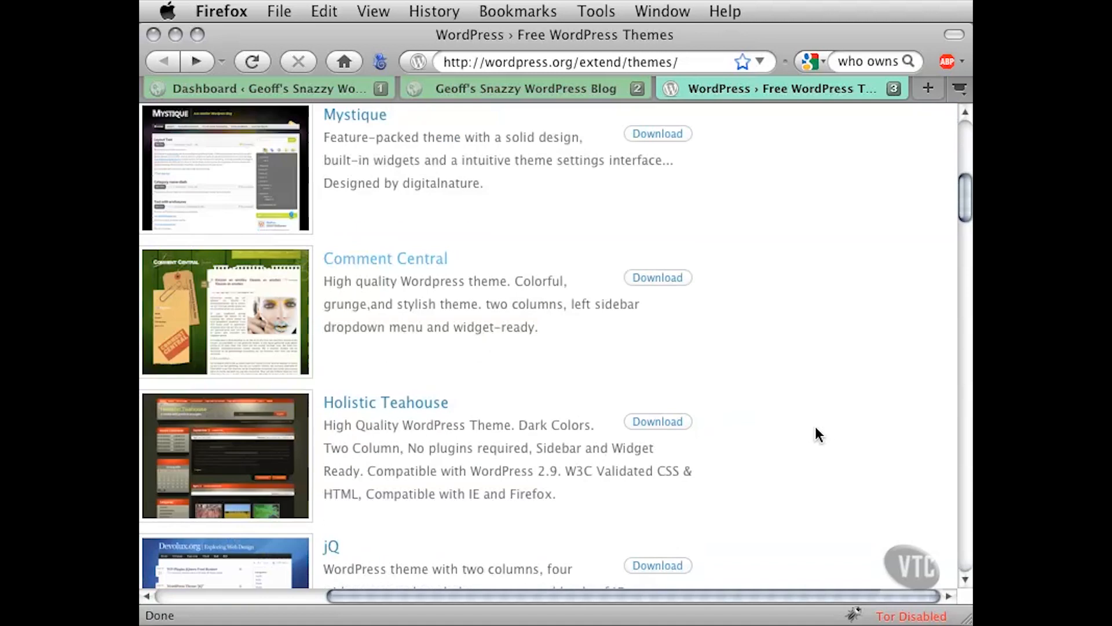
{"action": "scroll", "coordinate": [835, 367], "scroll_direction": "down", "scroll_amount": 5}
{"action": "scroll", "coordinate": [837, 363], "scroll_direction": "up", "scroll_amount": 12}
{"action": "left_click_drag", "start_coordinate": [576, 596], "coordinate": [458, 596]}
{"action": "scroll", "coordinate": [621, 480], "scroll_direction": "down", "scroll_amount": 2}
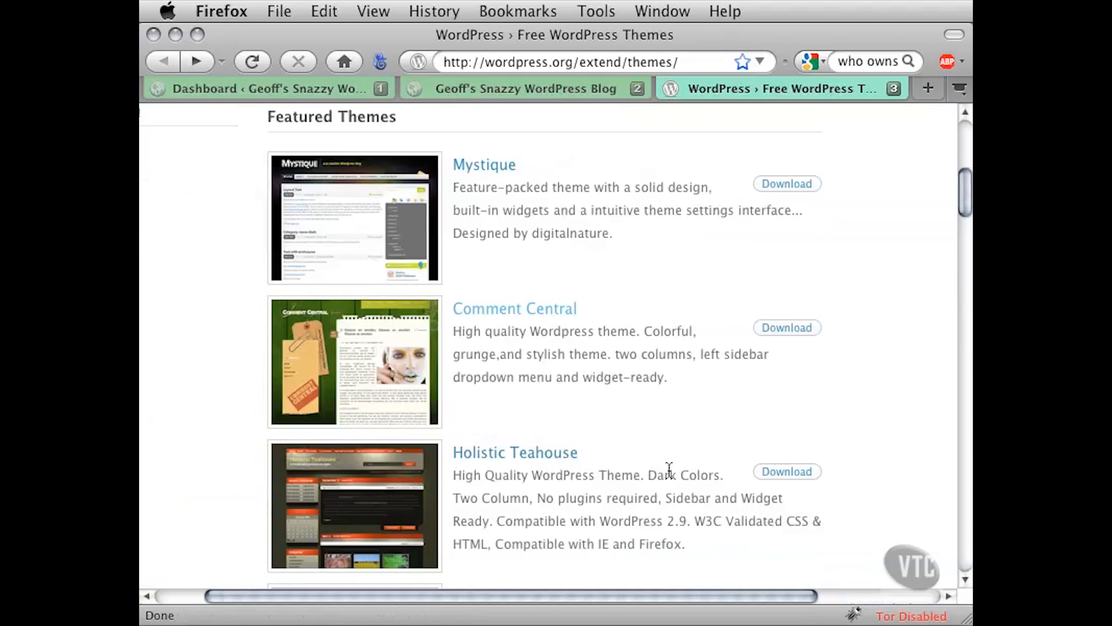
{"action": "scroll", "coordinate": [670, 470], "scroll_direction": "down", "scroll_amount": 1}
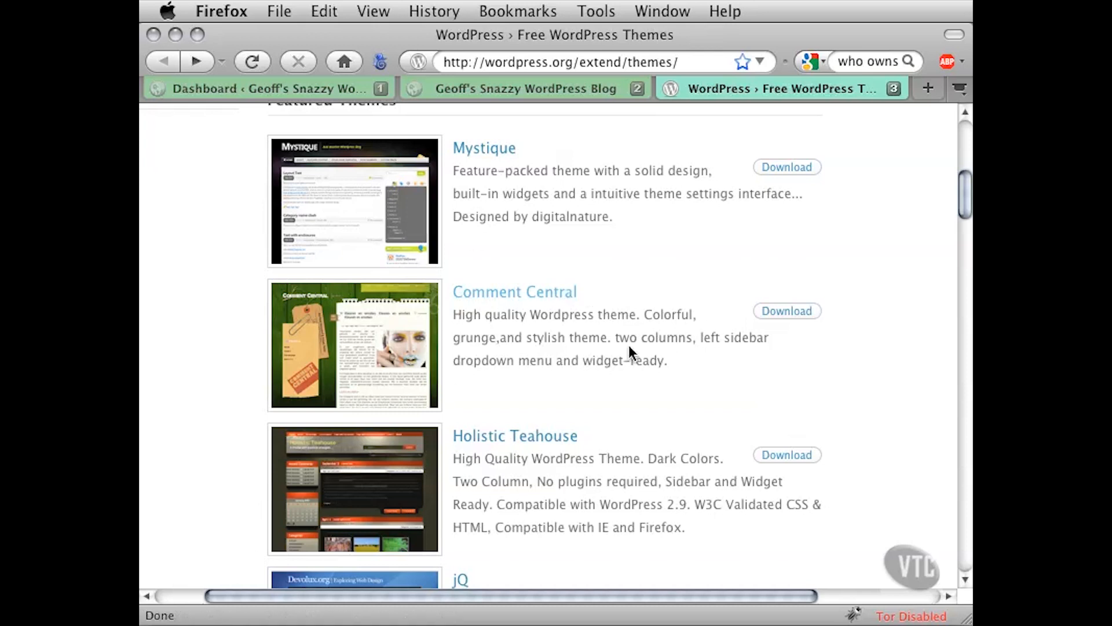
{"action": "left_click", "coordinate": [802, 312]}
- Switch back to the blog's Dashboard and open the Install Themes page for adding new themes
{"action": "left_click", "coordinate": [276, 88]}
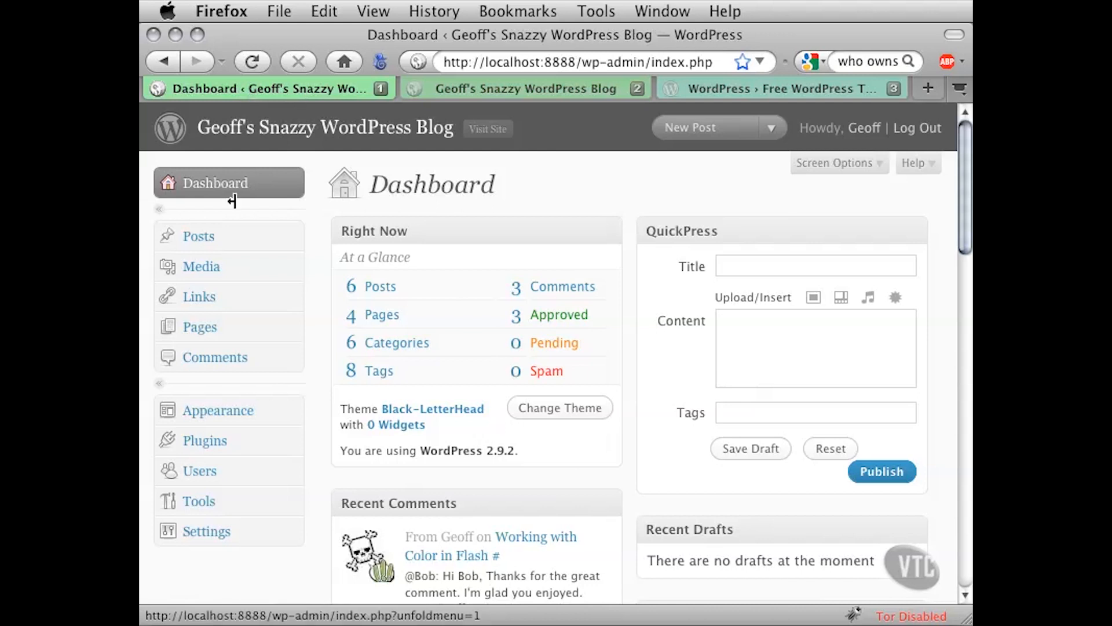
{"action": "left_click", "coordinate": [295, 411]}
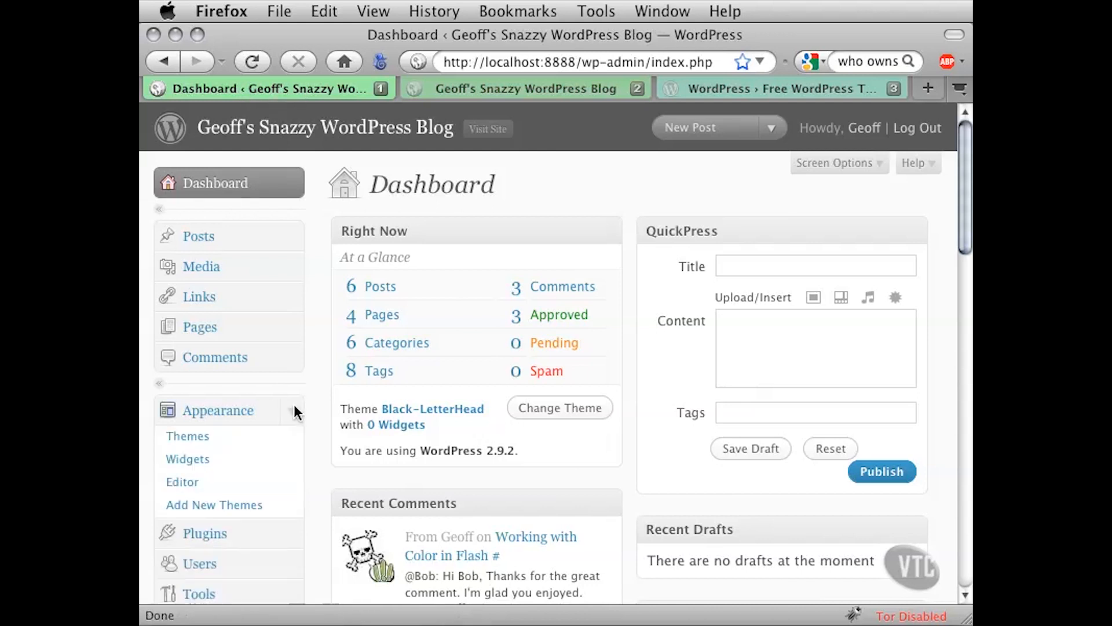
{"action": "left_click", "coordinate": [213, 507]}
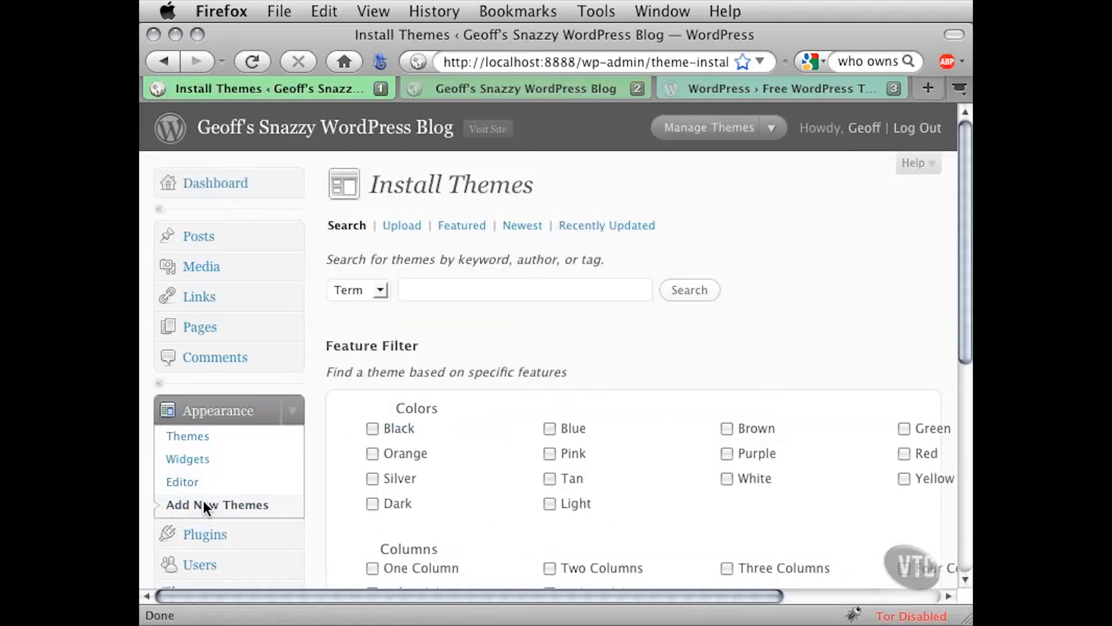
- Check the theme's name in the Free Themes Directory and search the installable themes for the term Comment Central
{"action": "left_click", "coordinate": [419, 288]}
{"action": "left_click", "coordinate": [743, 86]}
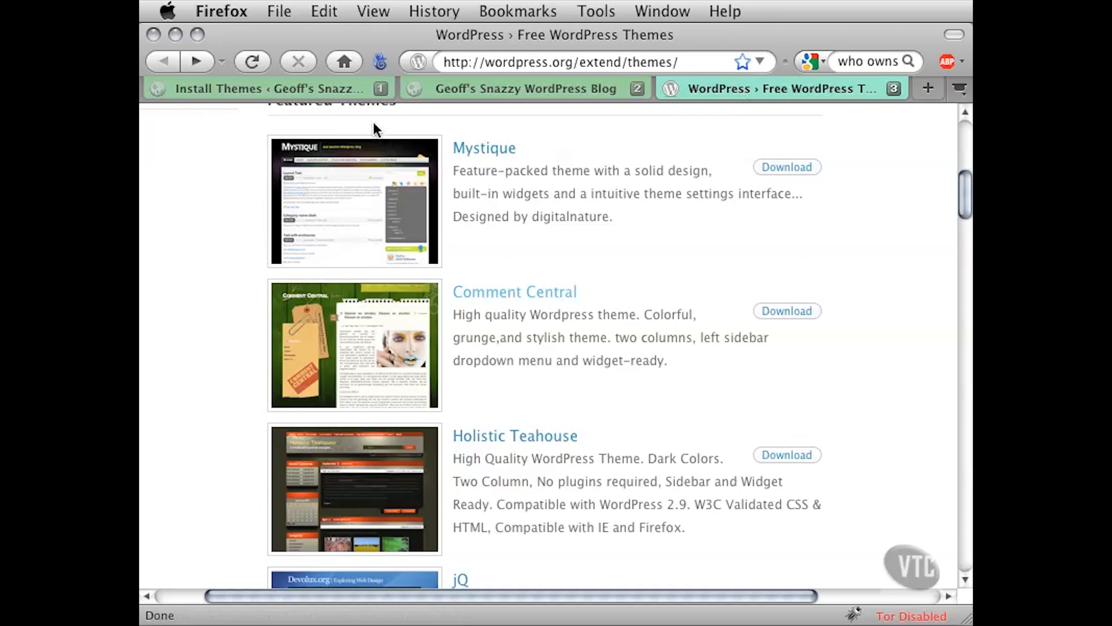
{"action": "left_click", "coordinate": [343, 86]}
{"action": "double_click", "coordinate": [444, 291]}
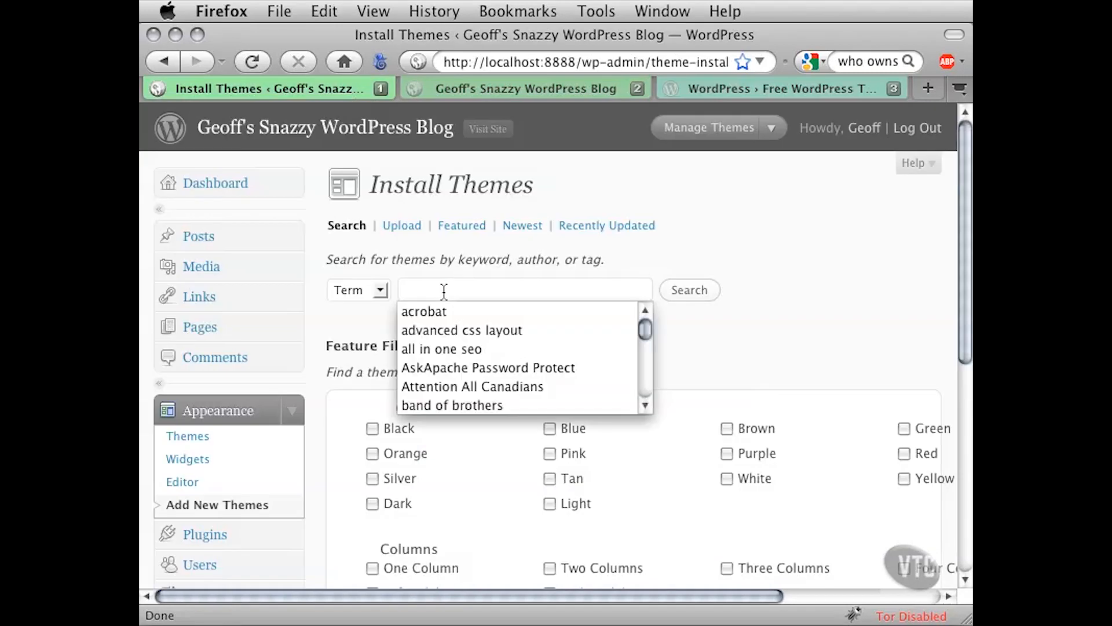
{"action": "type", "text": "Comment "}
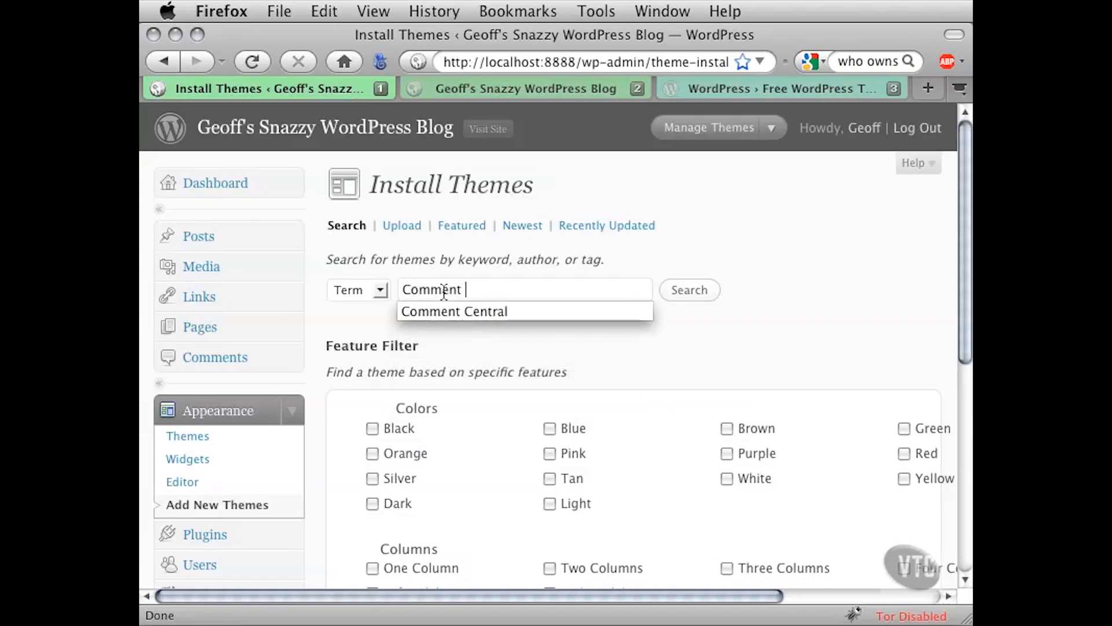
{"action": "type", "text": "Central"}
{"action": "key", "text": "Return"}
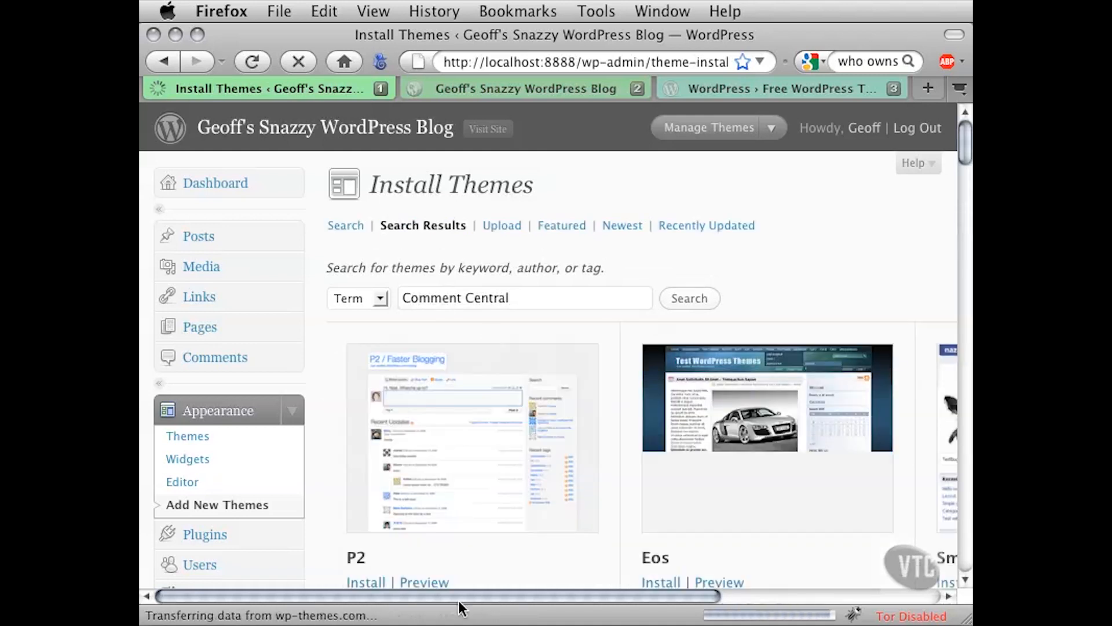
- Locate the Comment Central theme with its Install and Preview options in the search results
{"action": "left_click_drag", "start_coordinate": [460, 595], "coordinate": [617, 595]}
{"action": "scroll", "coordinate": [551, 437], "scroll_direction": "down", "scroll_amount": 5}
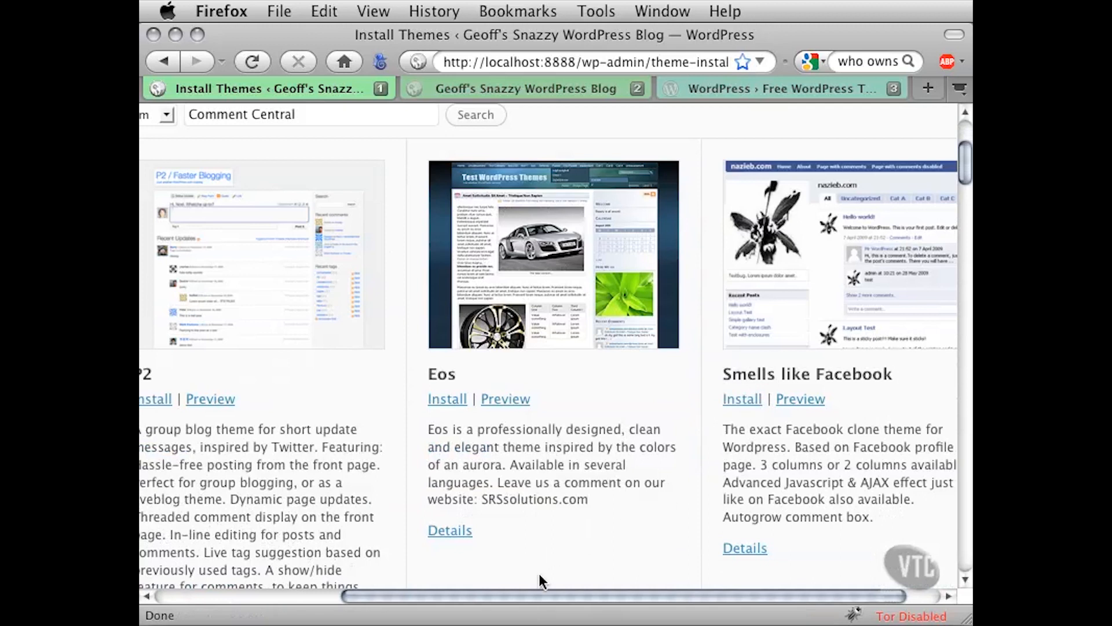
{"action": "scroll", "coordinate": [512, 493], "scroll_direction": "down", "scroll_amount": 15}
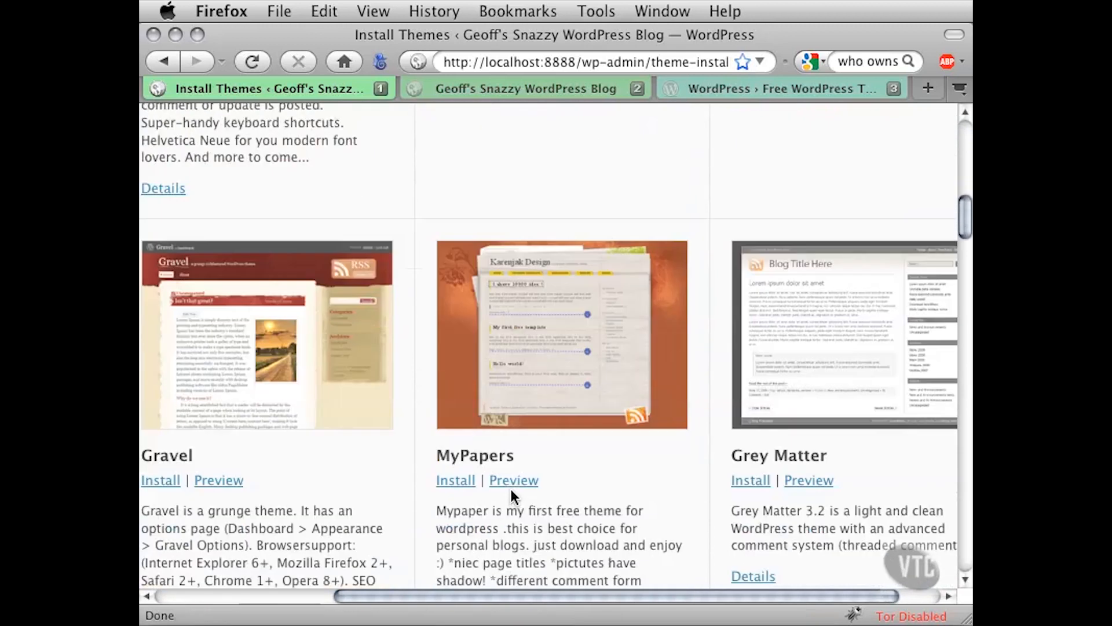
{"action": "scroll", "coordinate": [511, 489], "scroll_direction": "down", "scroll_amount": 7}
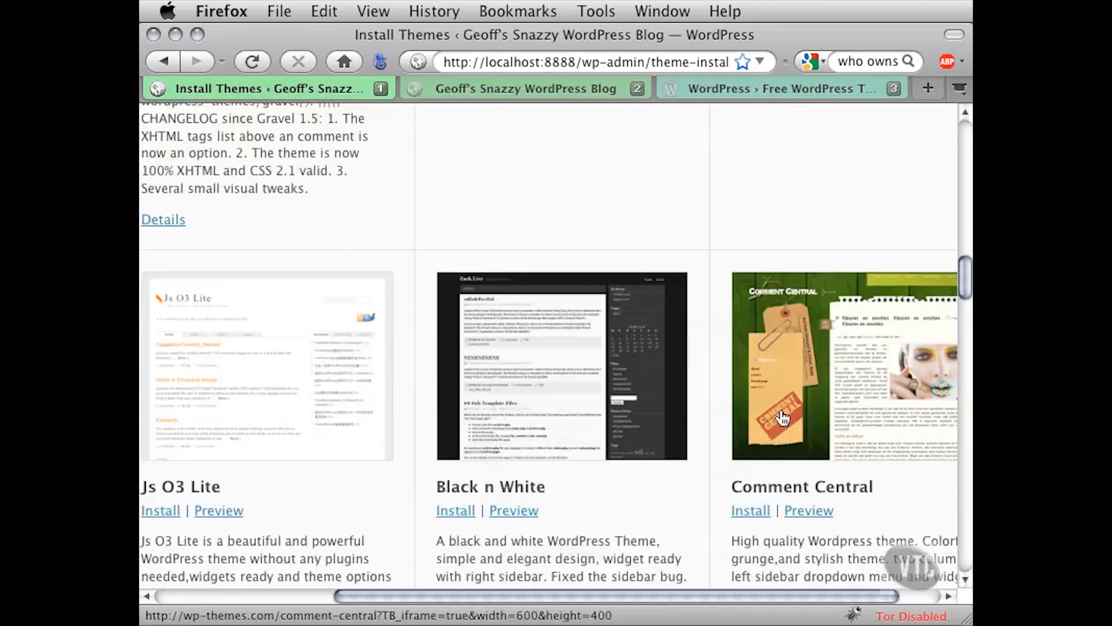
{"action": "scroll", "coordinate": [799, 427], "scroll_direction": "right", "scroll_amount": 2}
{"action": "scroll", "coordinate": [799, 427], "scroll_direction": "down", "scroll_amount": 3}
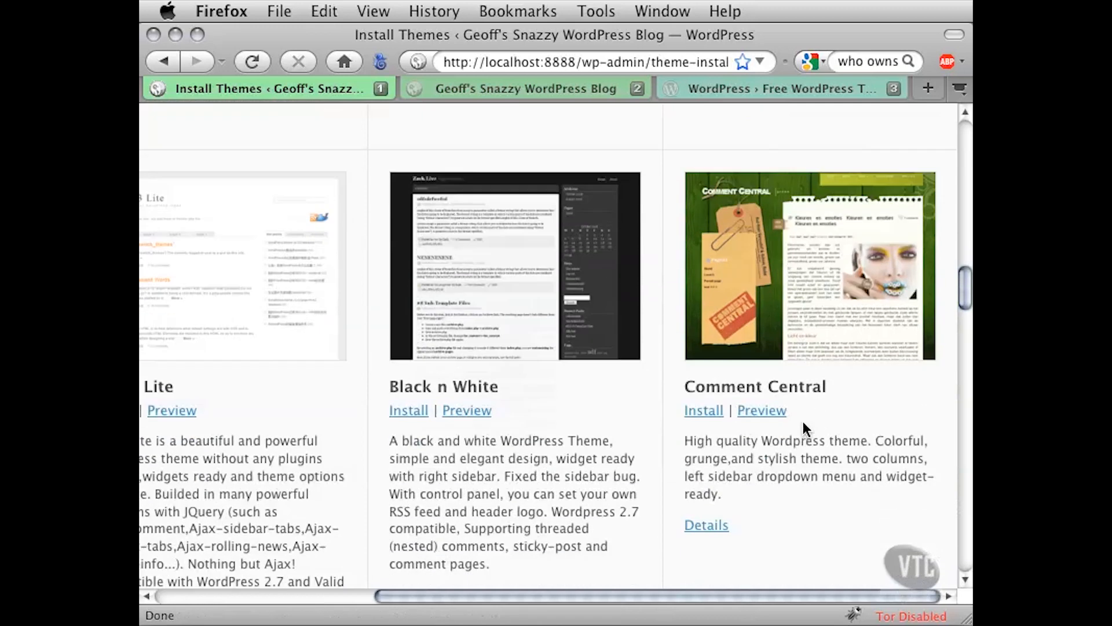
- Preview the Comment Central theme, examine its header, sidebar and post styling, and close the preview
{"action": "left_click", "coordinate": [748, 410]}
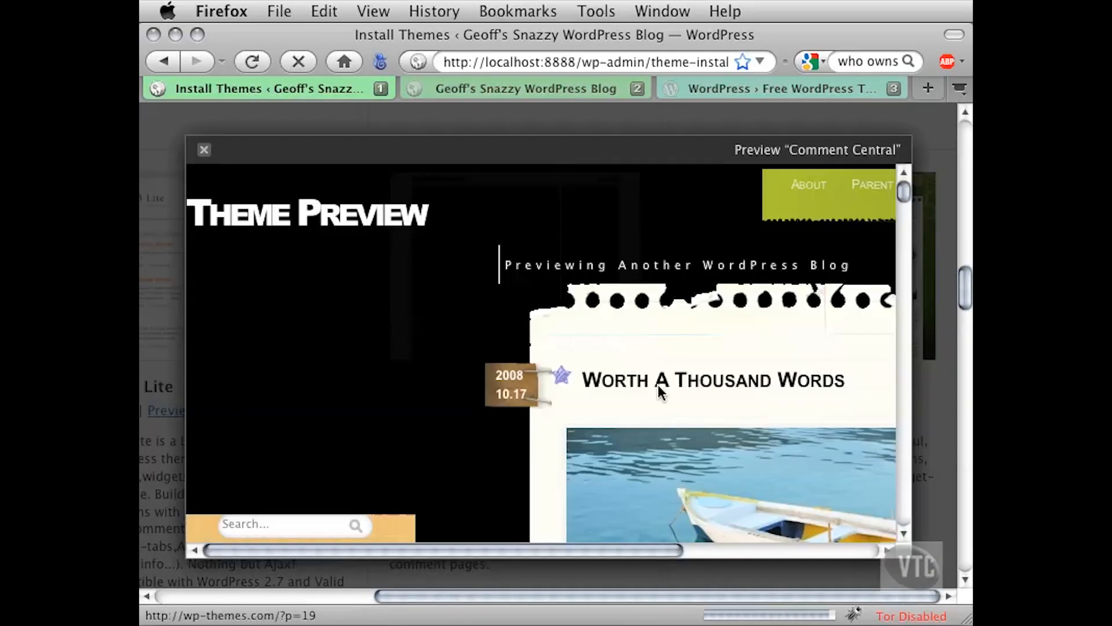
{"action": "mouse_move", "coordinate": [547, 549]}
{"action": "left_mouse_down"}
{"action": "mouse_move", "coordinate": [741, 549]}
{"action": "mouse_move", "coordinate": [541, 549]}
{"action": "left_mouse_up"}
{"action": "scroll", "coordinate": [541, 422], "scroll_direction": "down", "scroll_amount": 10}
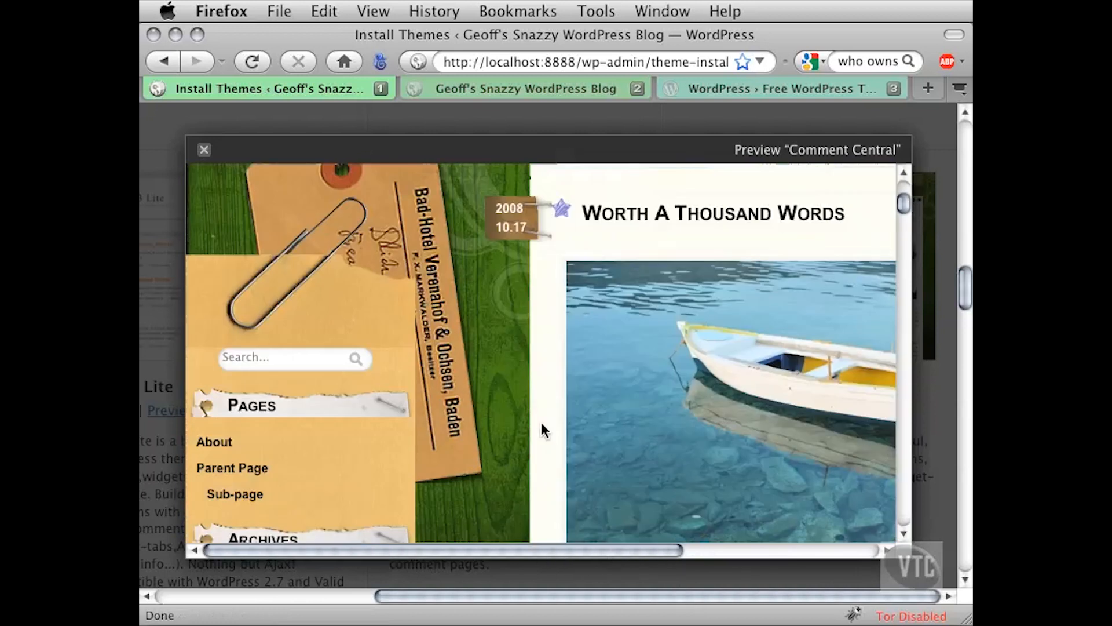
{"action": "scroll", "coordinate": [542, 422], "scroll_direction": "up", "scroll_amount": 10}
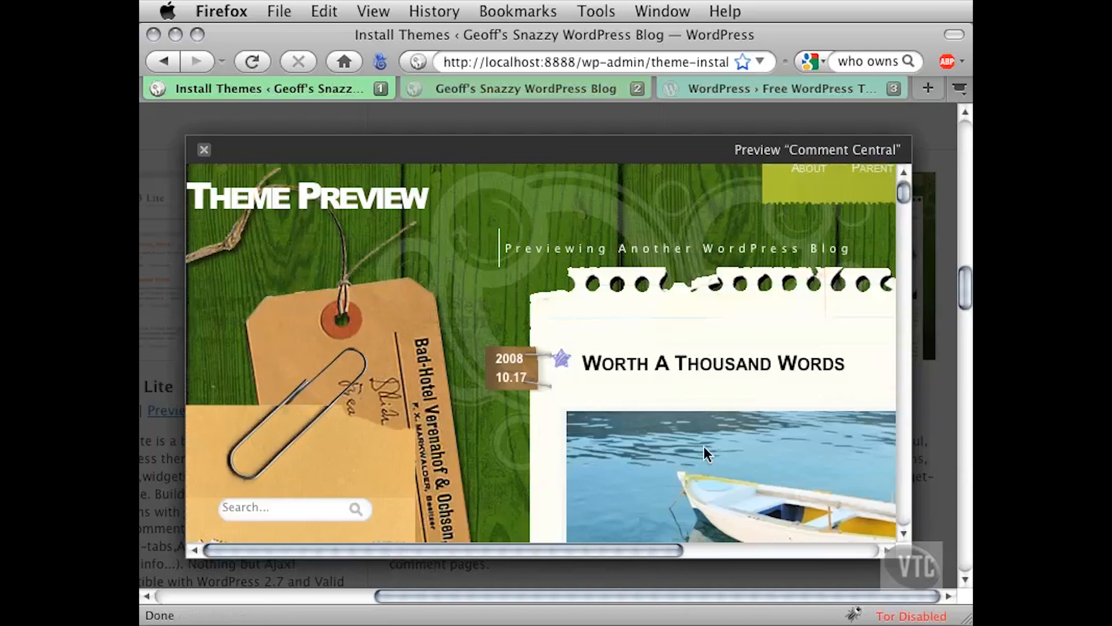
{"action": "scroll", "coordinate": [631, 544], "scroll_direction": "right", "scroll_amount": 1}
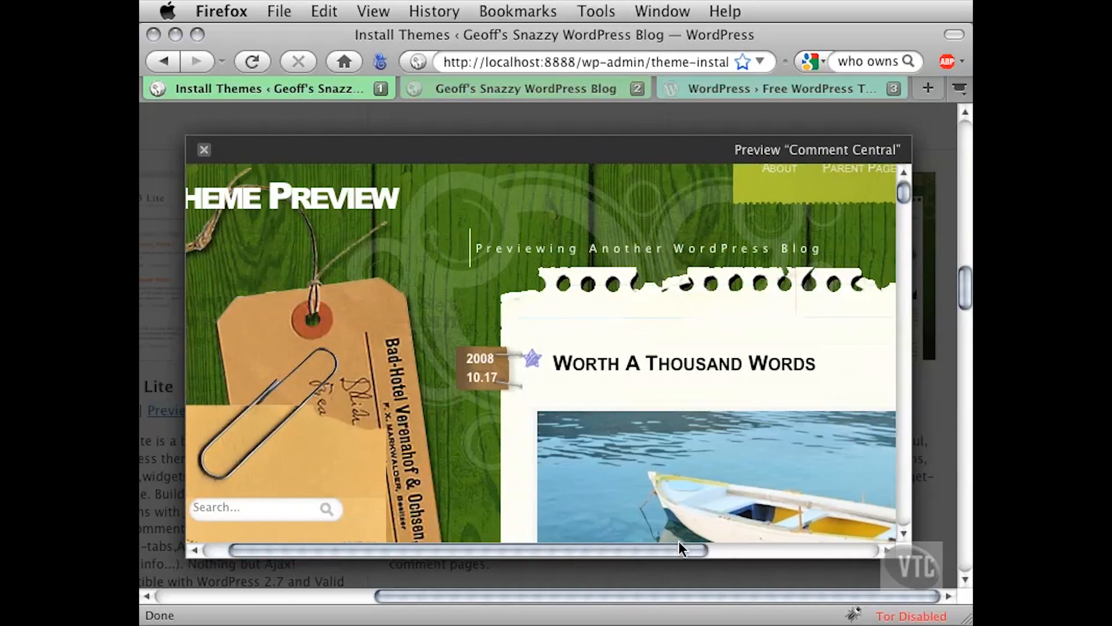
{"action": "scroll", "coordinate": [646, 547], "scroll_direction": "left", "scroll_amount": 1}
{"action": "left_click", "coordinate": [757, 548]}
{"action": "scroll", "coordinate": [729, 428], "scroll_direction": "down", "scroll_amount": 10}
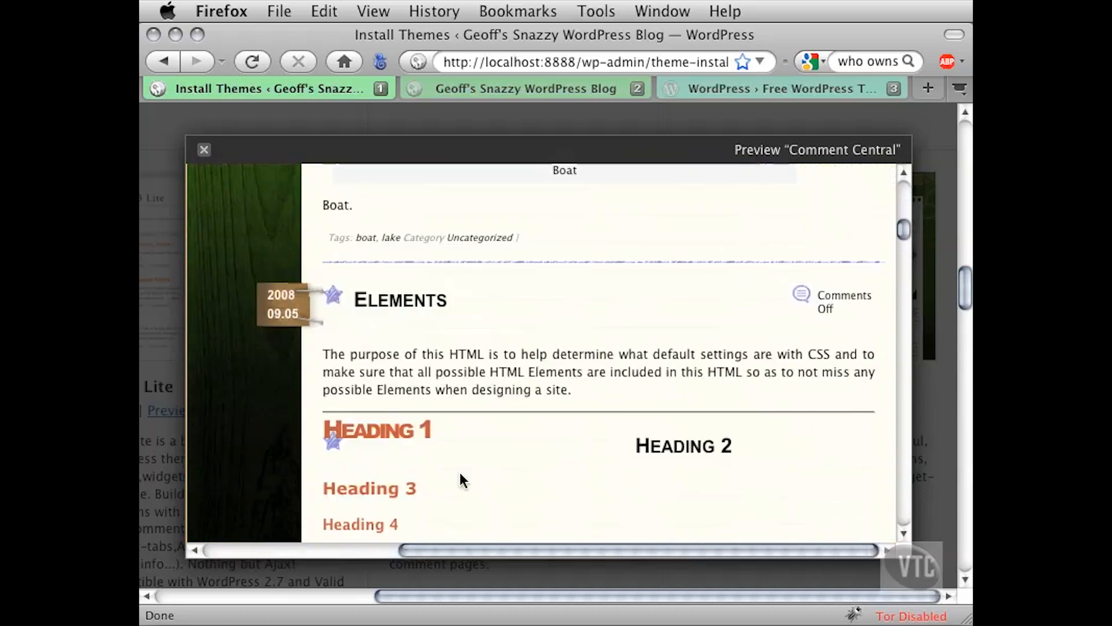
{"action": "left_click", "coordinate": [315, 548]}
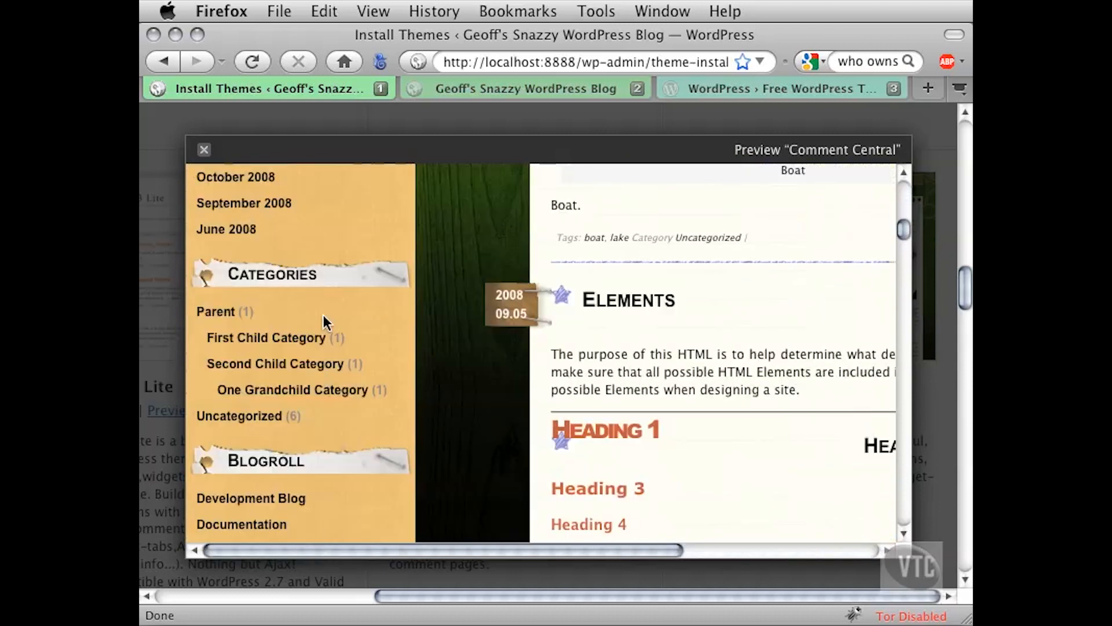
{"action": "scroll", "coordinate": [323, 296], "scroll_direction": "up", "scroll_amount": 5}
{"action": "scroll", "coordinate": [324, 325], "scroll_direction": "up", "scroll_amount": 3}
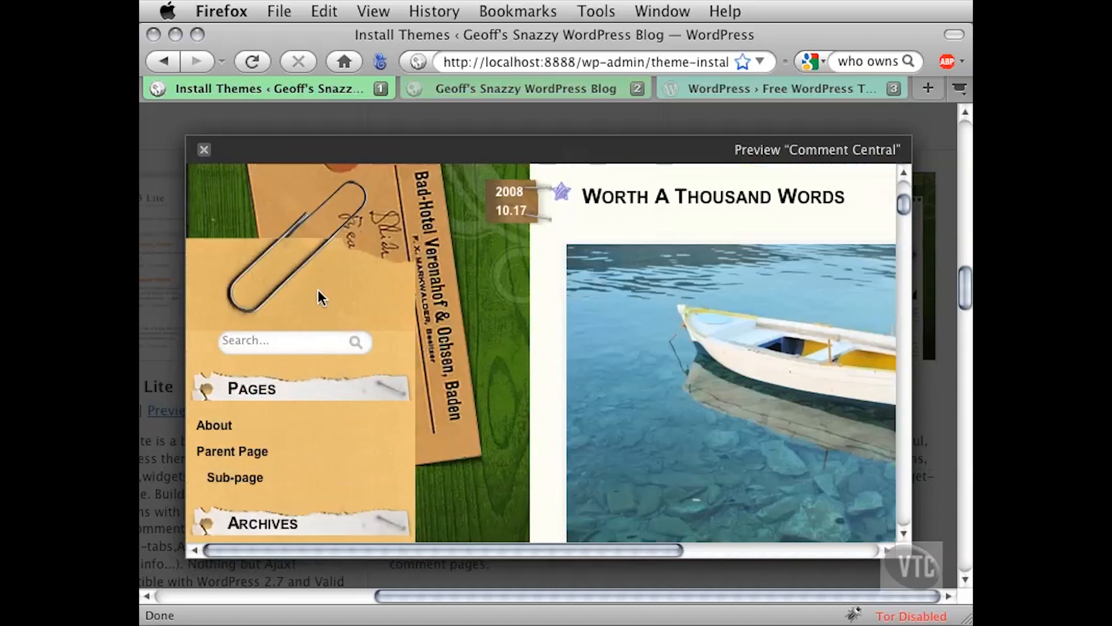
{"action": "left_click", "coordinate": [204, 150]}
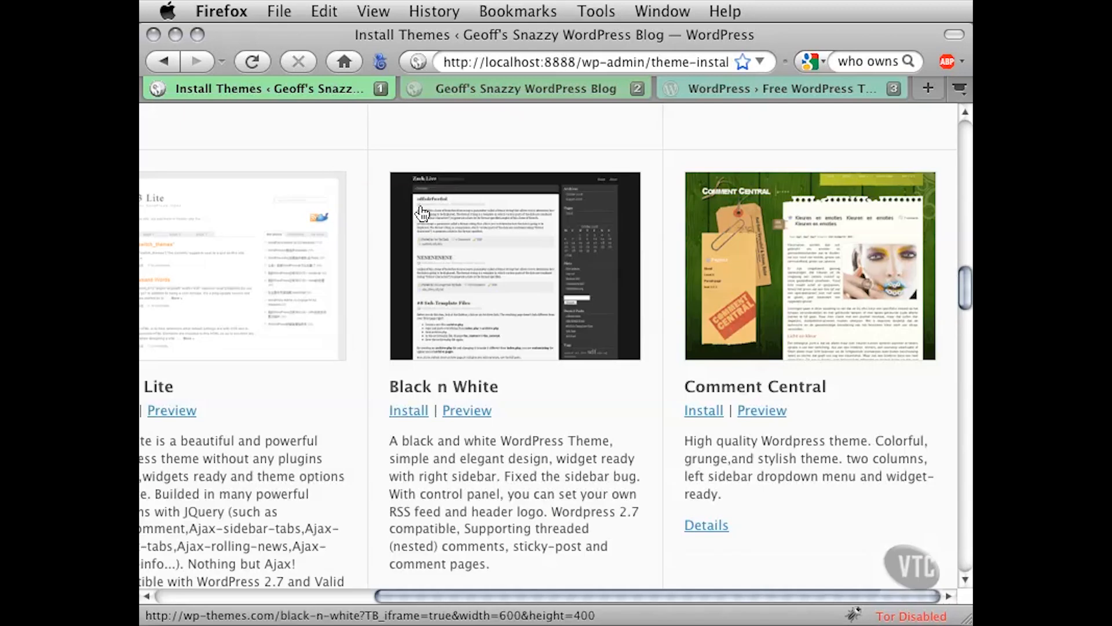
- Install the Comment Central 1.2.4 theme and activate it as the blog's current theme
{"action": "left_click", "coordinate": [705, 410]}
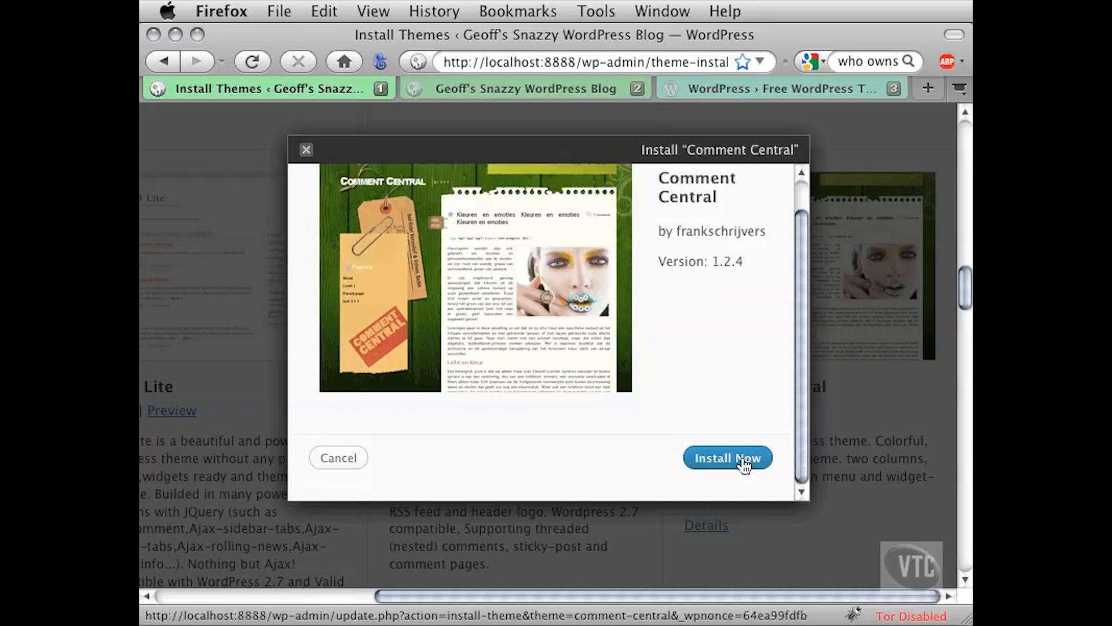
{"action": "left_click", "coordinate": [744, 459]}
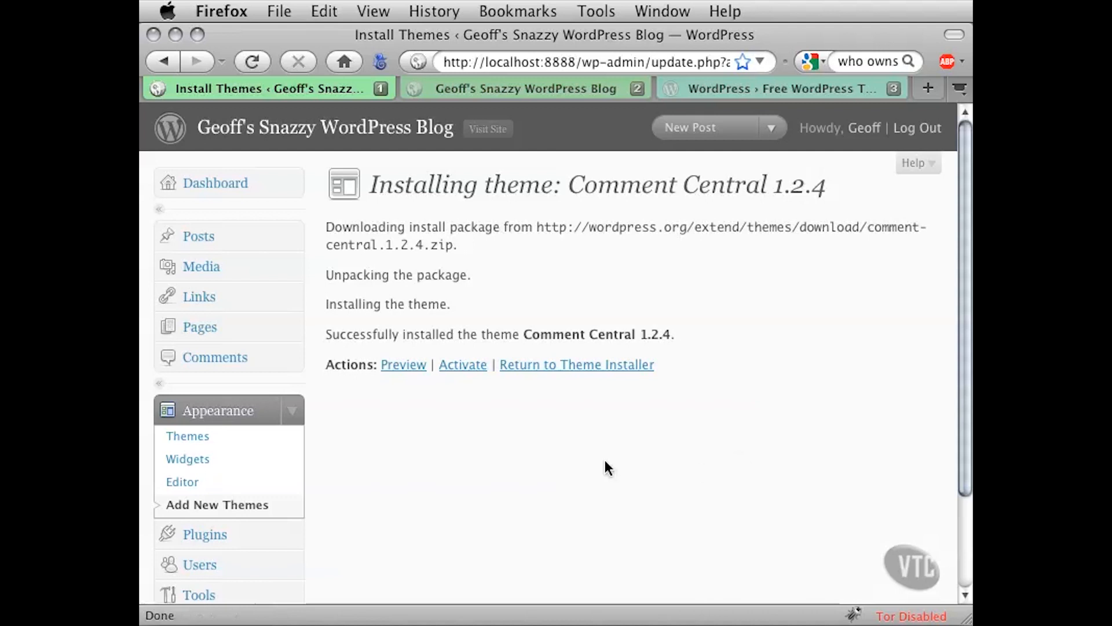
{"action": "left_click", "coordinate": [472, 370]}
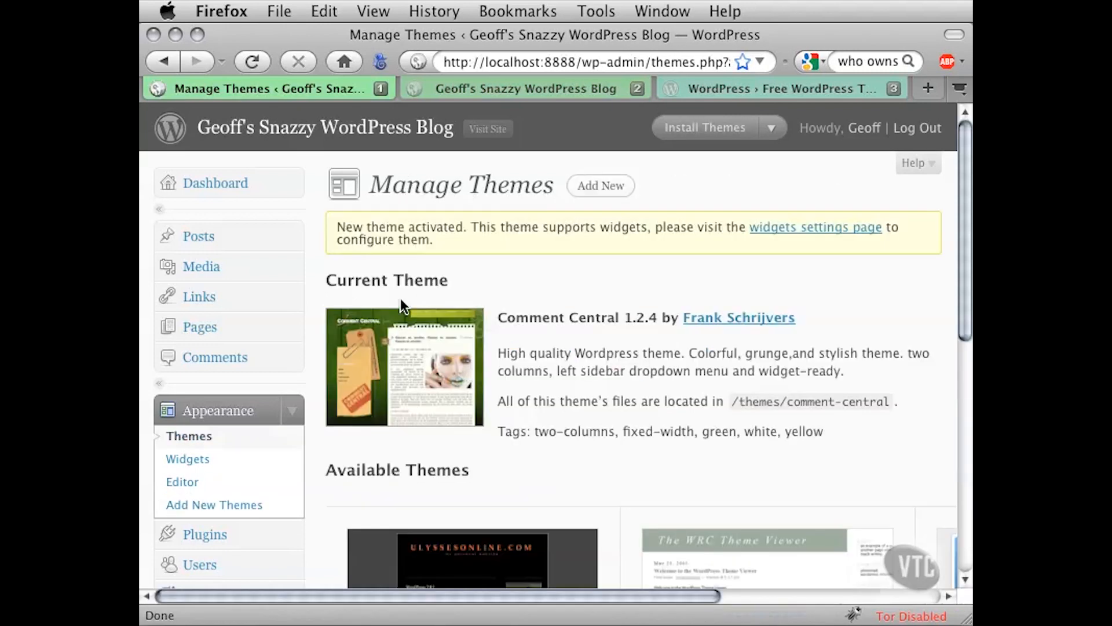
{"action": "left_click_drag", "start_coordinate": [352, 280], "coordinate": [447, 281]}
{"action": "left_click_drag", "start_coordinate": [505, 318], "coordinate": [606, 325]}
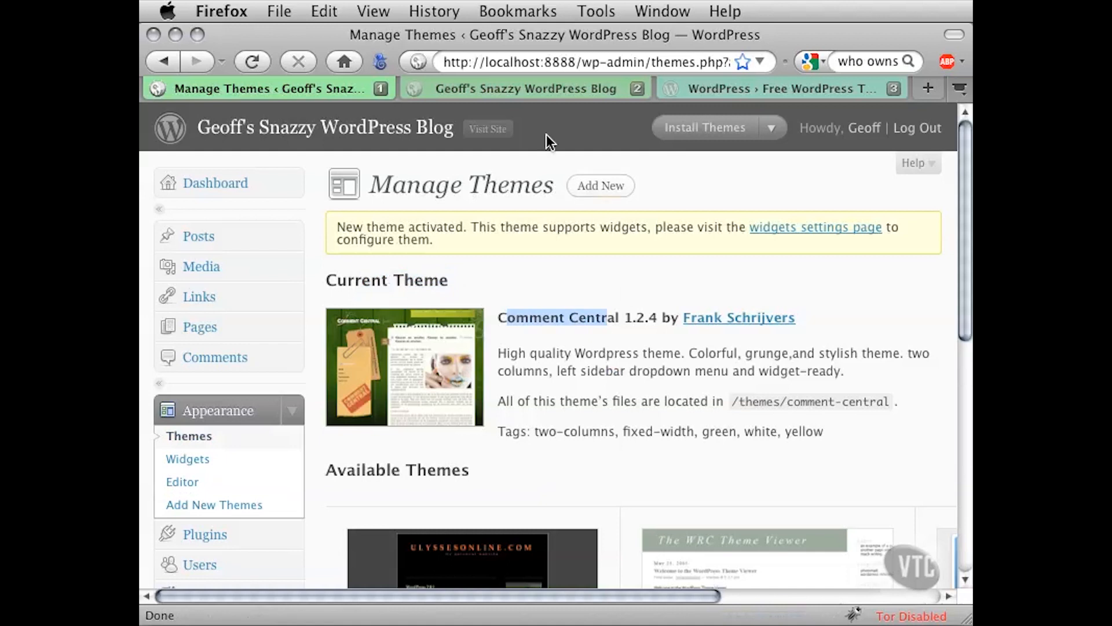
- Reload the blog's front page and examine how its header, sidebar and posts look in the newly activated theme
{"action": "left_click", "coordinate": [482, 91]}
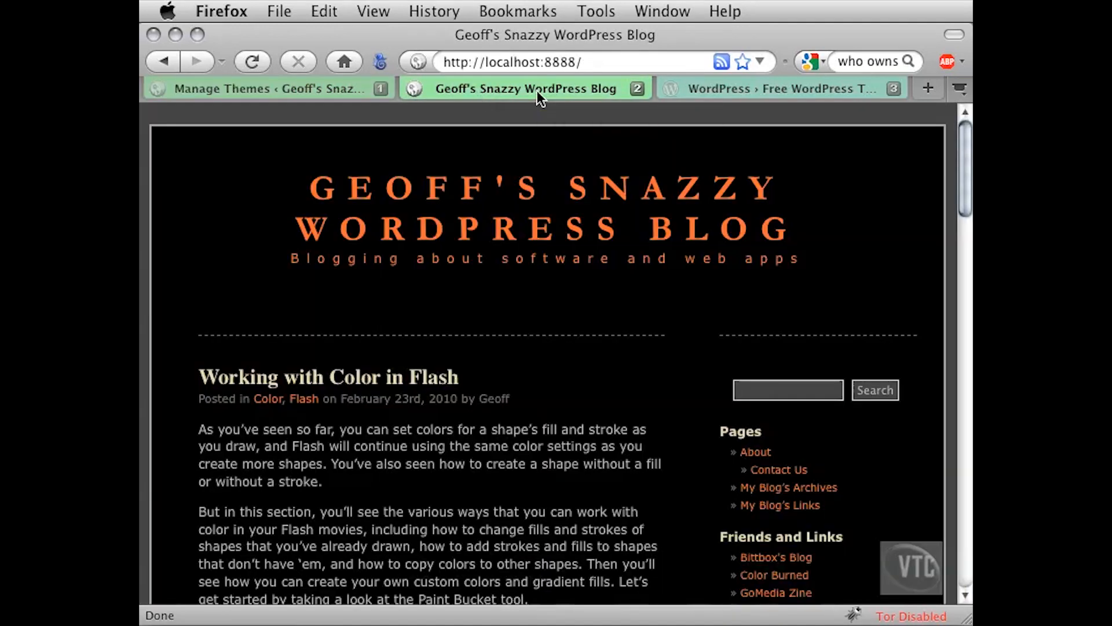
{"action": "key", "text": "super+r"}
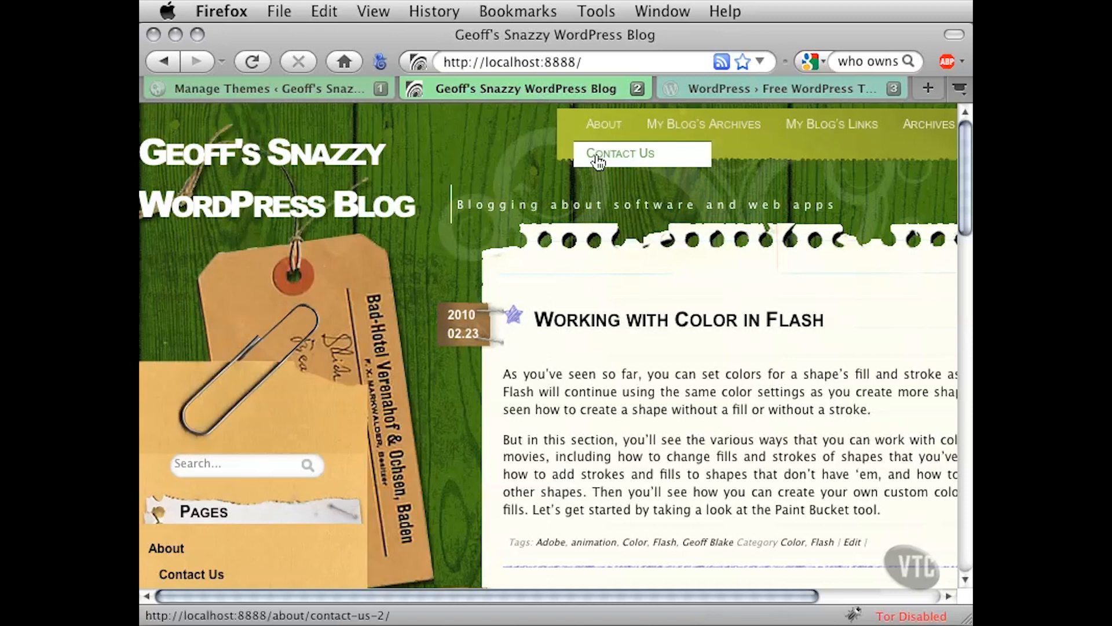
{"action": "scroll", "coordinate": [589, 346], "scroll_direction": "down", "scroll_amount": 5}
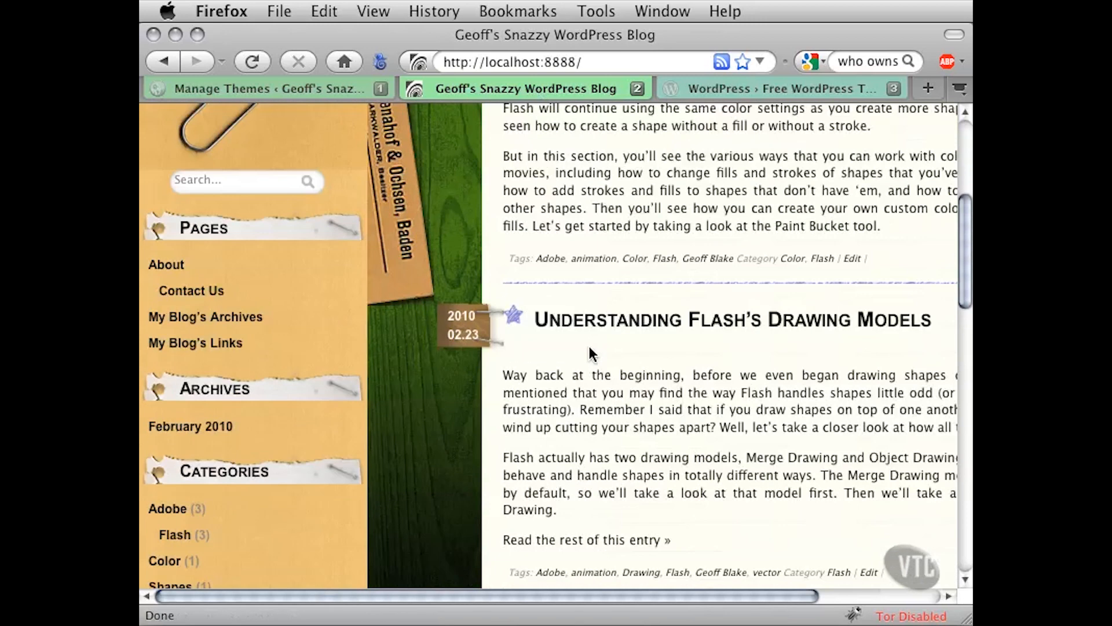
{"action": "scroll", "coordinate": [597, 379], "scroll_direction": "down", "scroll_amount": 15}
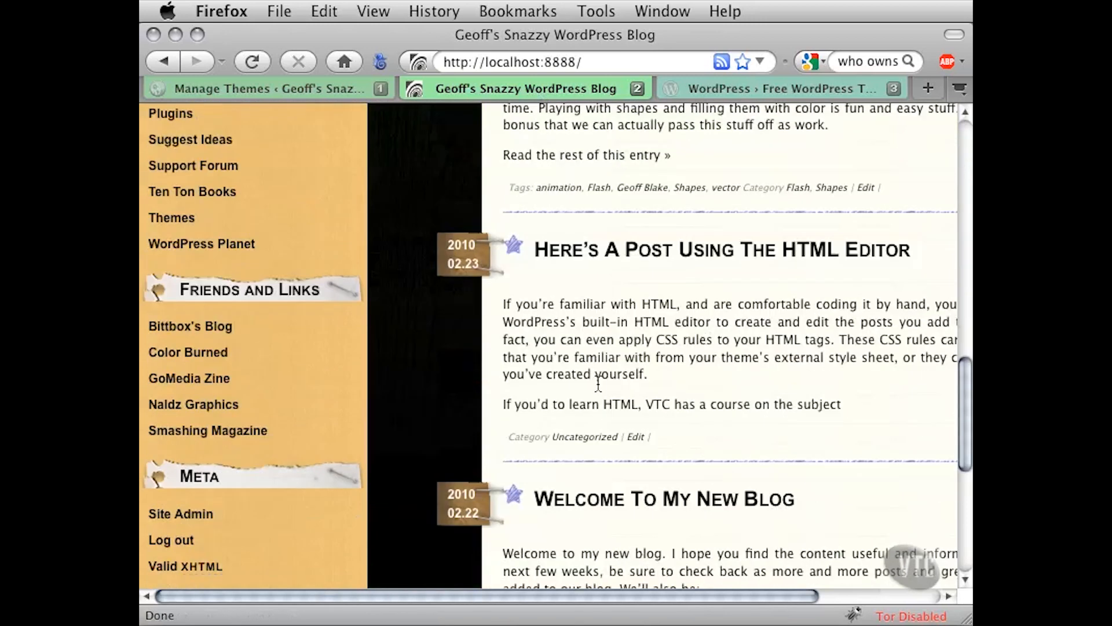
{"action": "scroll", "coordinate": [597, 379], "scroll_direction": "up", "scroll_amount": 2}
{"action": "scroll", "coordinate": [596, 379], "scroll_direction": "up", "scroll_amount": 20}
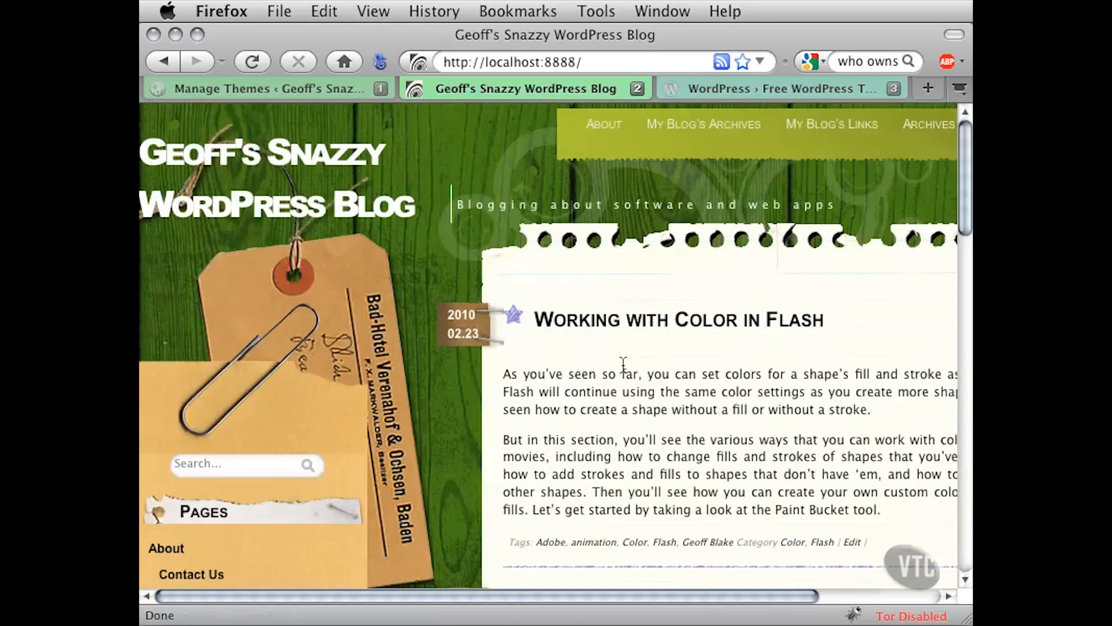
{"action": "mouse_move", "coordinate": [701, 591]}
{"action": "left_mouse_down"}
{"action": "mouse_move", "coordinate": [849, 586]}
{"action": "mouse_move", "coordinate": [684, 589]}
{"action": "left_mouse_up"}
{"action": "scroll", "coordinate": [558, 430], "scroll_direction": "down", "scroll_amount": 8}
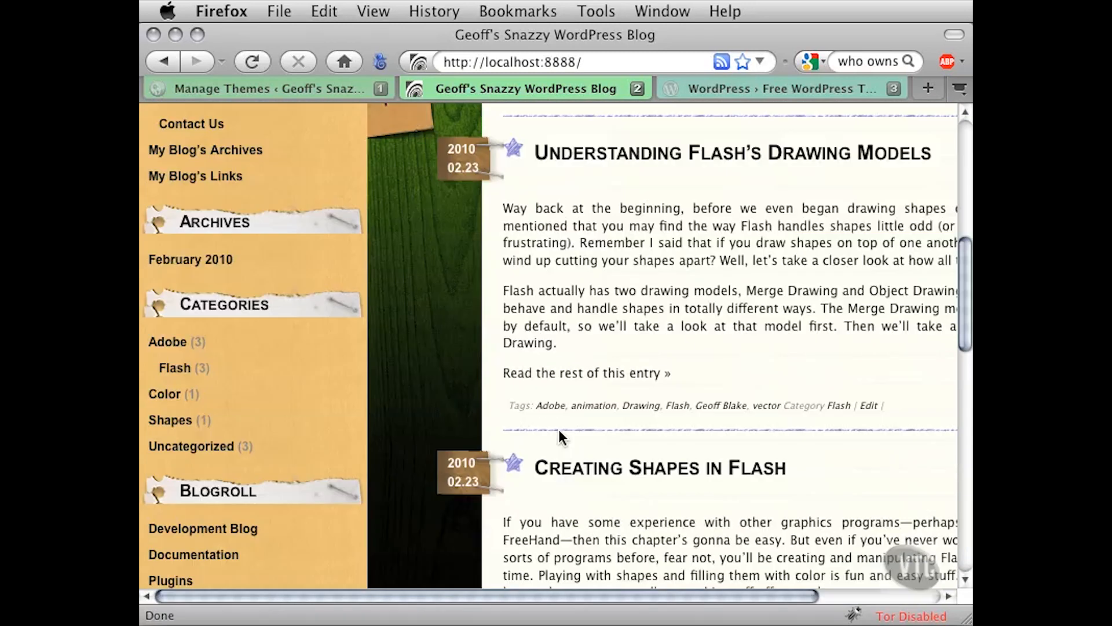
{"action": "scroll", "coordinate": [558, 429], "scroll_direction": "down", "scroll_amount": 3}
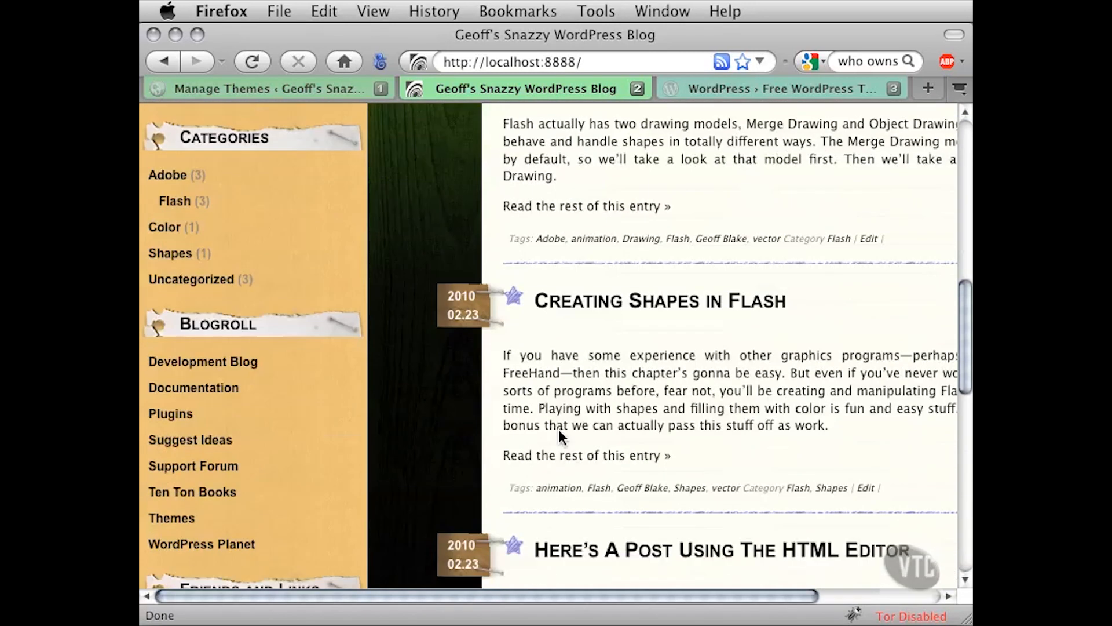
{"action": "scroll", "coordinate": [559, 429], "scroll_direction": "up", "scroll_amount": 20}
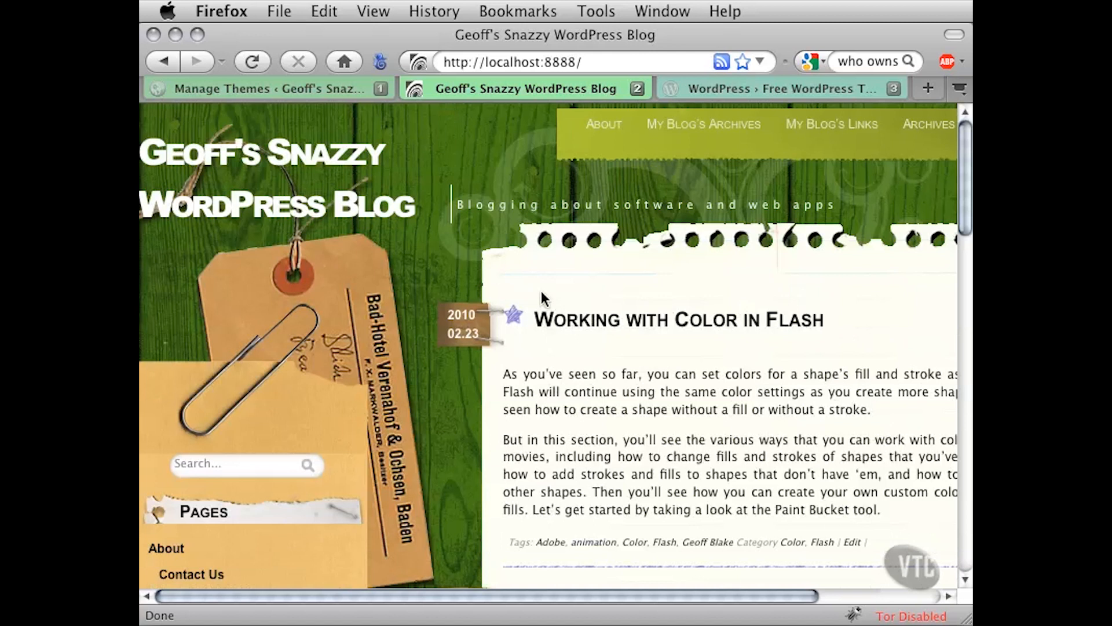